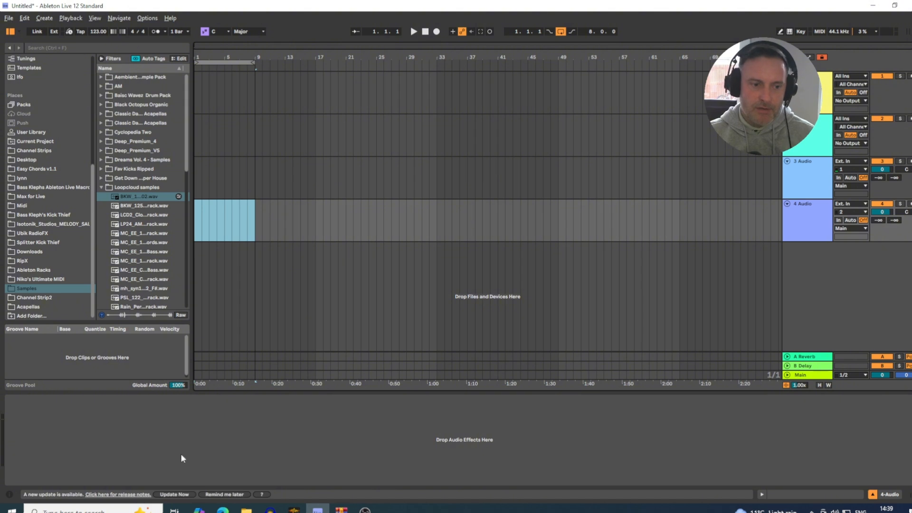
Step: Search the browser for "house chords" across the whole library
{"action": "left_click", "coordinate": [212, 458]}
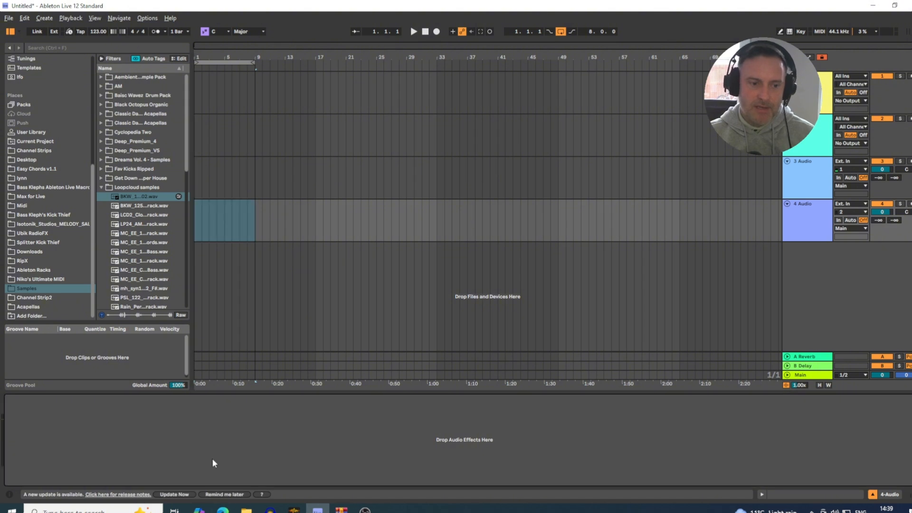
{"action": "left_click", "coordinate": [86, 47]}
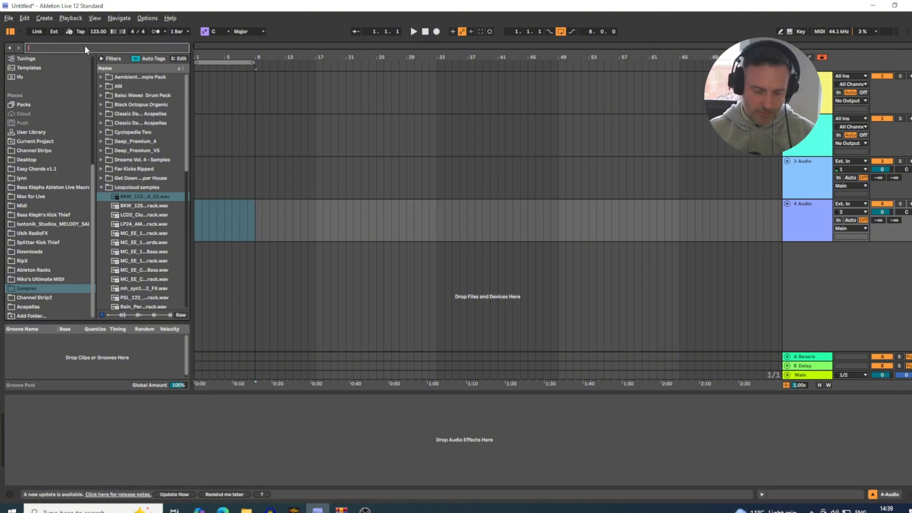
{"action": "type", "text": "hous"}
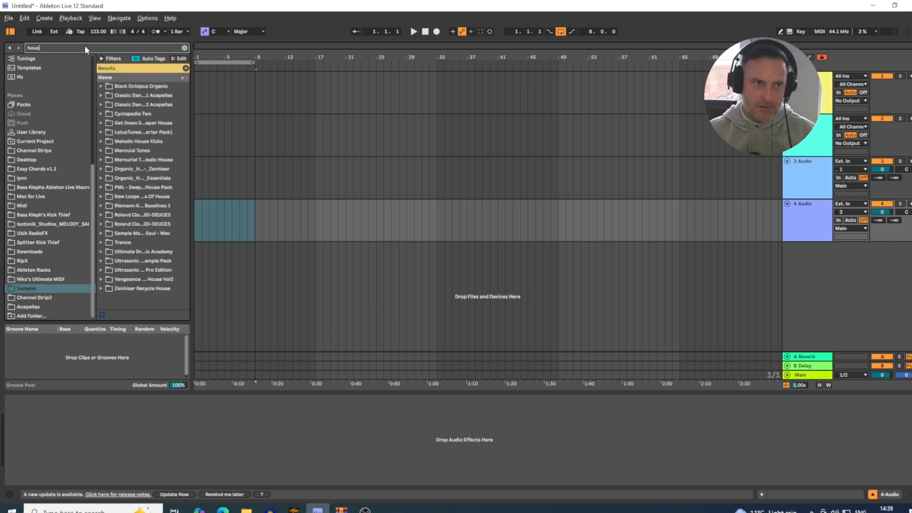
{"action": "type", "text": "e chords"}
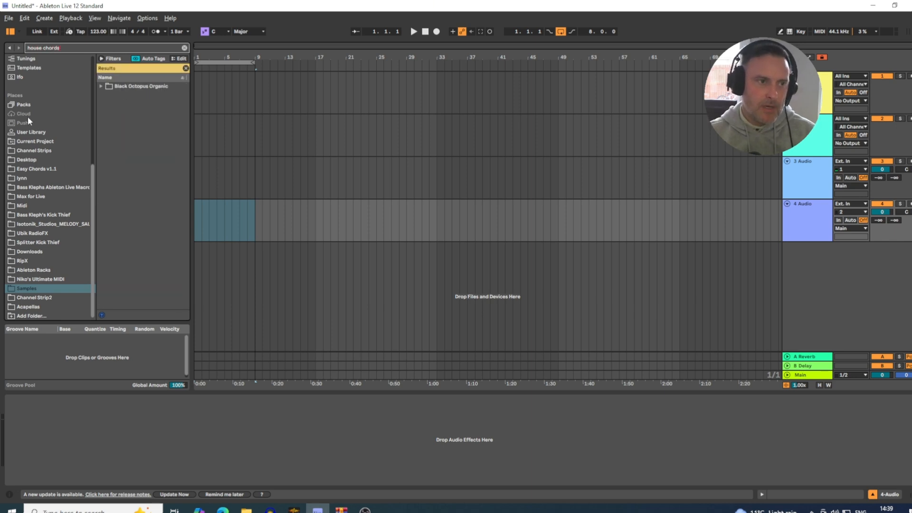
{"action": "scroll", "coordinate": [26, 128], "scroll_direction": "up", "scroll_amount": 5}
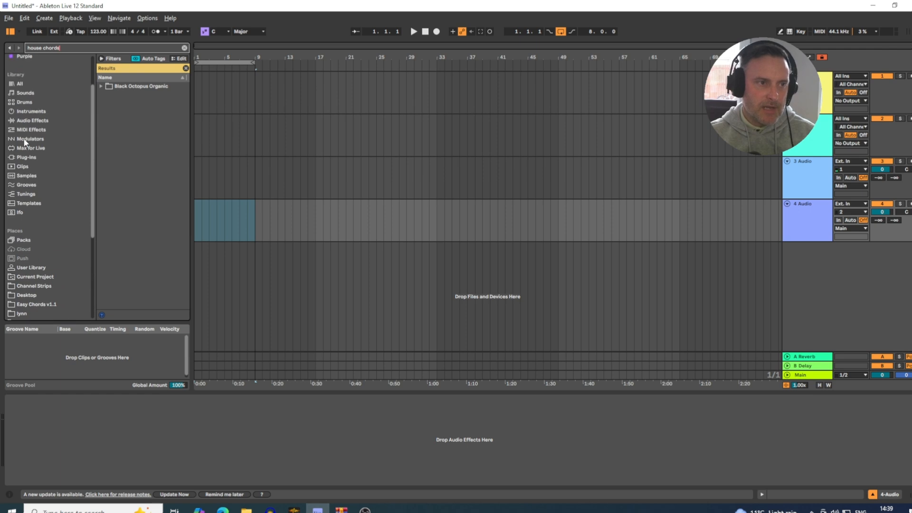
{"action": "left_click", "coordinate": [21, 114]}
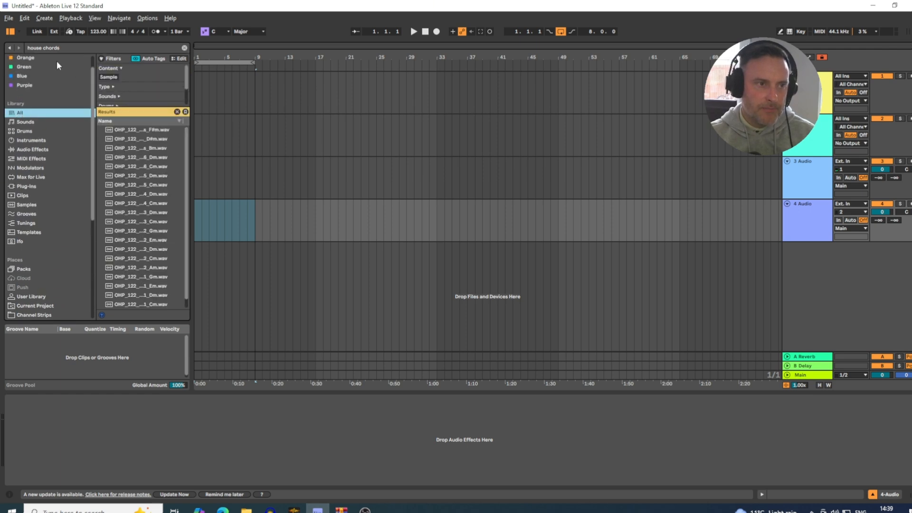
Step: Shorten the search to "house", limit it to MIDI effects and add the House for to go preset to MIDI track 2
{"action": "left_click", "coordinate": [44, 48]}
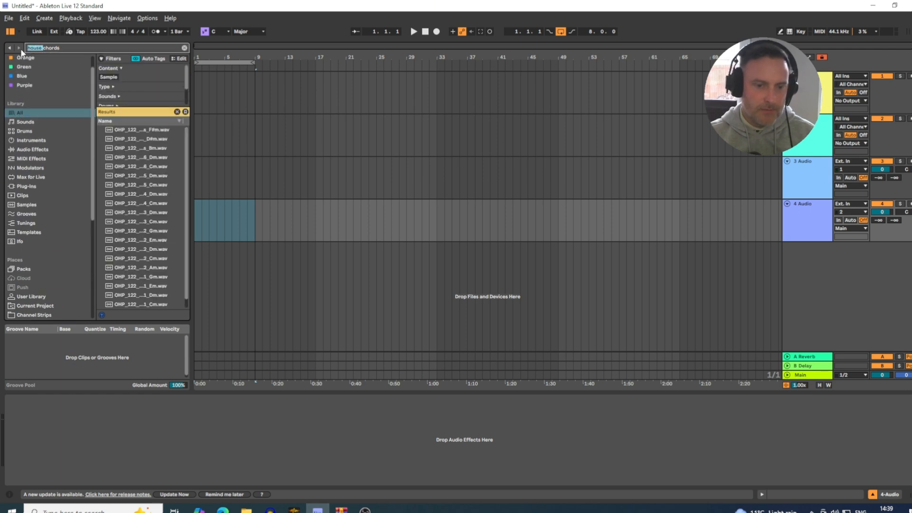
{"action": "key", "text": "BackSpace"}
{"action": "key", "text": "BackSpace"}
{"action": "key", "text": "BackSpace"}
{"action": "key", "text": "BackSpace"}
{"action": "key", "text": "BackSpace"}
{"action": "key", "text": "BackSpace"}
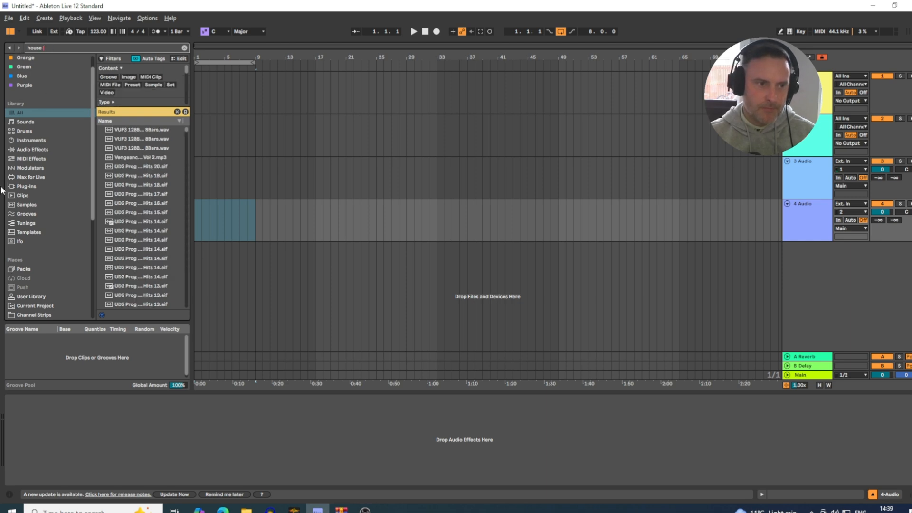
{"action": "left_click", "coordinate": [32, 160]}
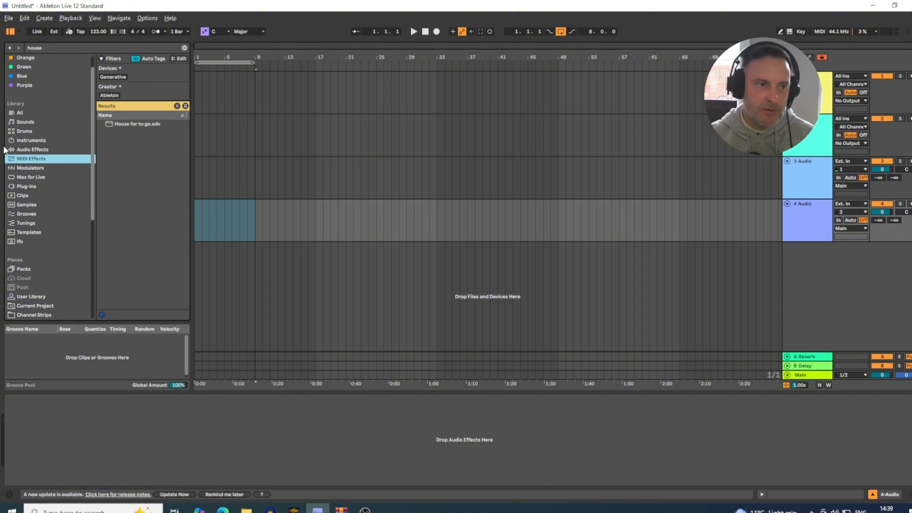
{"action": "left_click", "coordinate": [129, 126]}
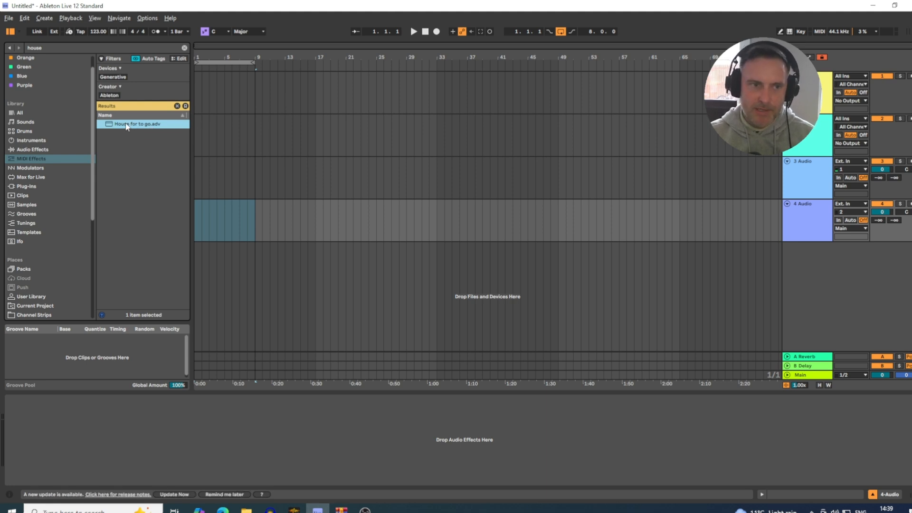
{"action": "left_click_drag", "start_coordinate": [127, 126], "coordinate": [209, 130]}
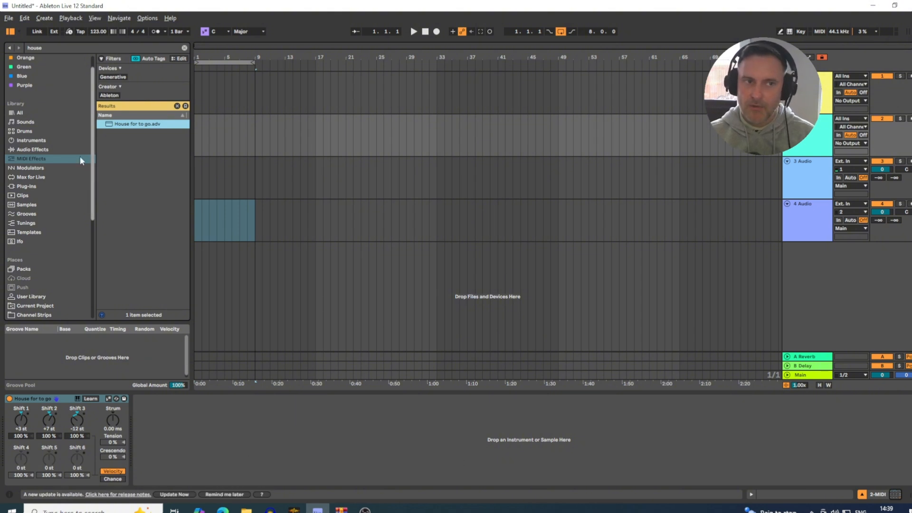
Step: Search the plug-ins for "m1" and load the M1 synthesizer behind the chord effect on track 2
{"action": "left_click", "coordinate": [73, 48]}
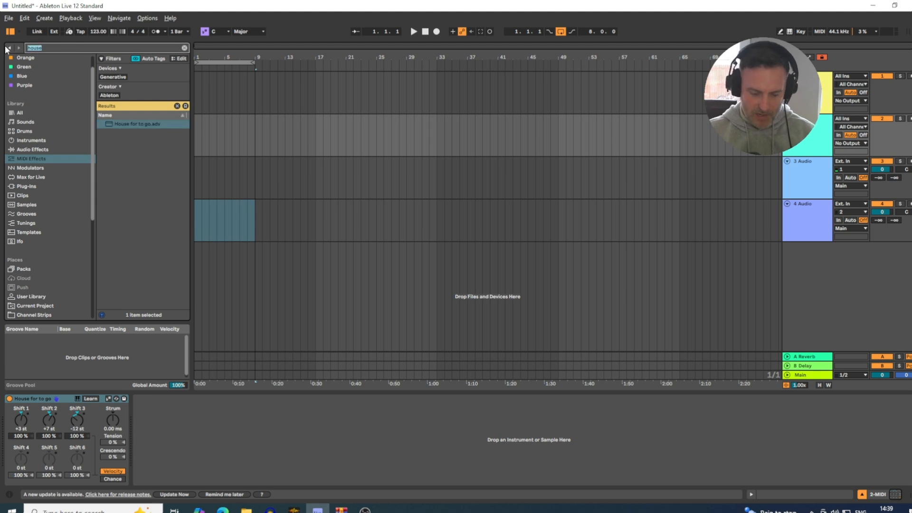
{"action": "type", "text": "m1"}
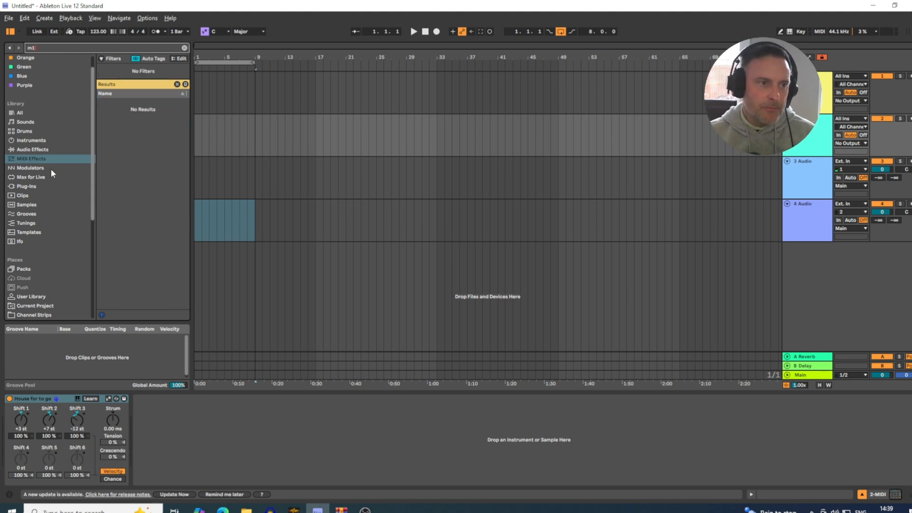
{"action": "left_click", "coordinate": [38, 187]}
{"action": "left_click_drag", "start_coordinate": [118, 161], "coordinate": [198, 428]}
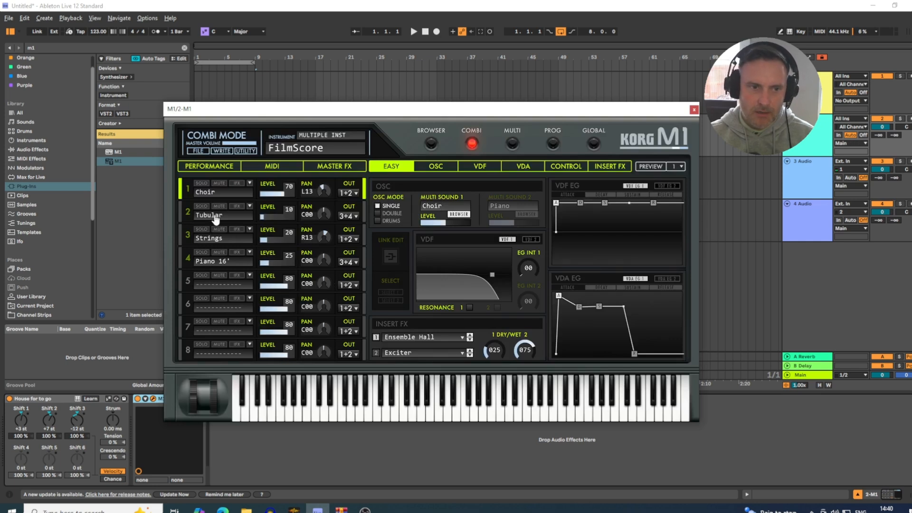
Step: Mute M1 parts 2 to 4 (Tubular, Strings, Piano 16'), load the M1HousePiano program into part 1 and close the plug-in window
{"action": "left_click", "coordinate": [219, 207]}
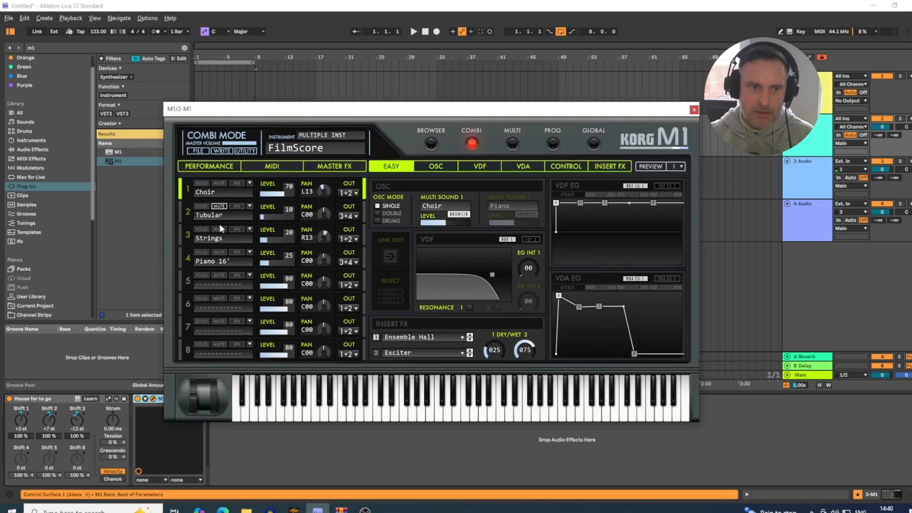
{"action": "left_click", "coordinate": [218, 253]}
{"action": "left_click", "coordinate": [249, 183]}
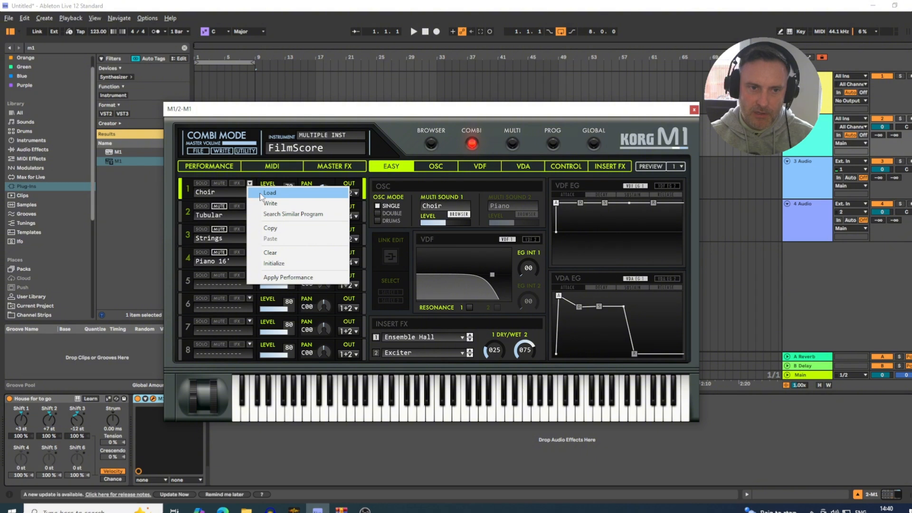
{"action": "left_click", "coordinate": [261, 193]}
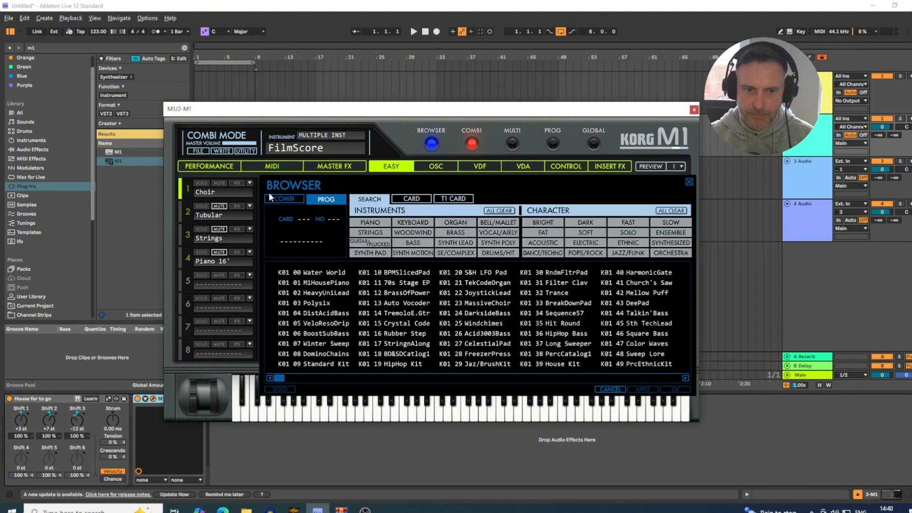
{"action": "double_click", "coordinate": [317, 285]}
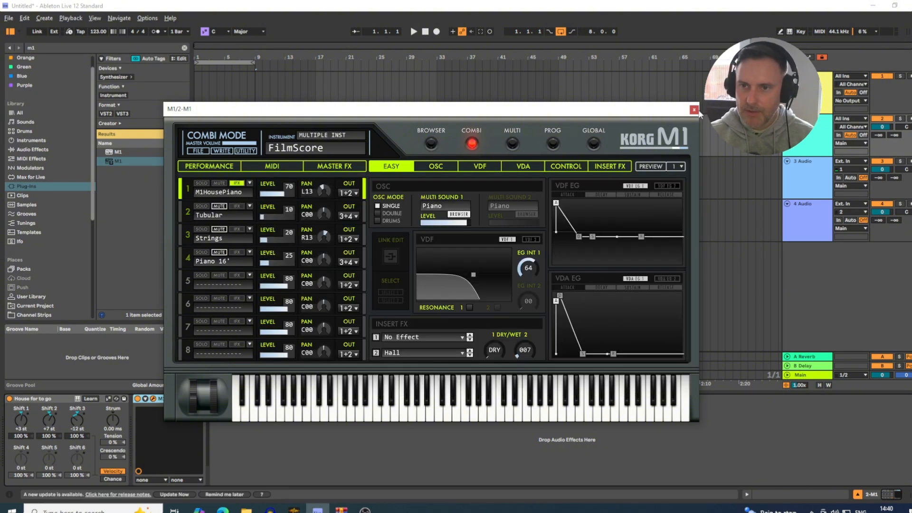
{"action": "left_click", "coordinate": [695, 111]}
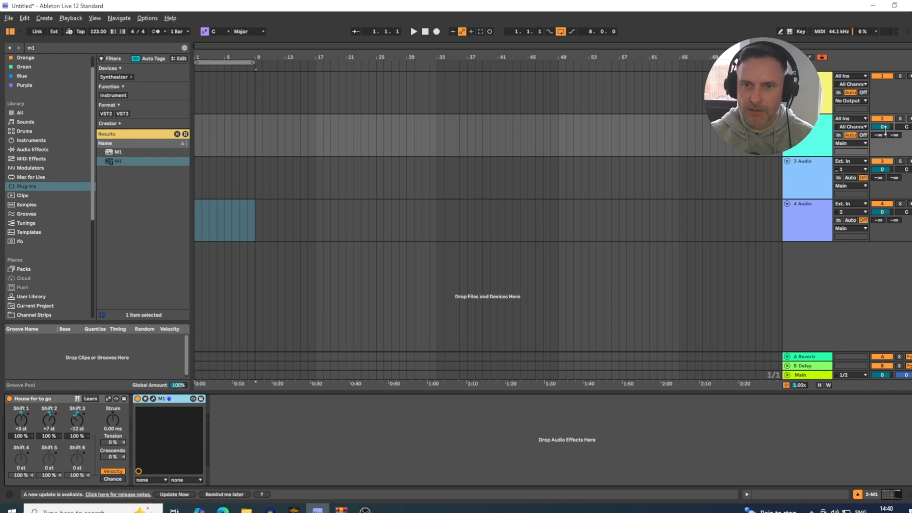
Step: Lower the M1 track's volume to -11.9 dB and arm the track
{"action": "mouse_move", "coordinate": [885, 129]}
{"action": "left_mouse_down"}
{"action": "mouse_move", "coordinate": [885, 152]}
{"action": "mouse_move", "coordinate": [885, 132]}
{"action": "left_mouse_up"}
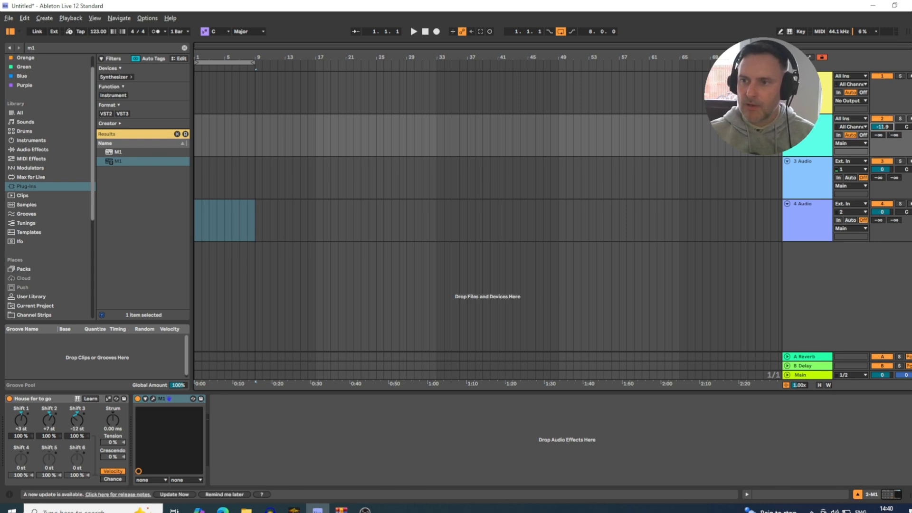
{"action": "left_click", "coordinate": [909, 118]}
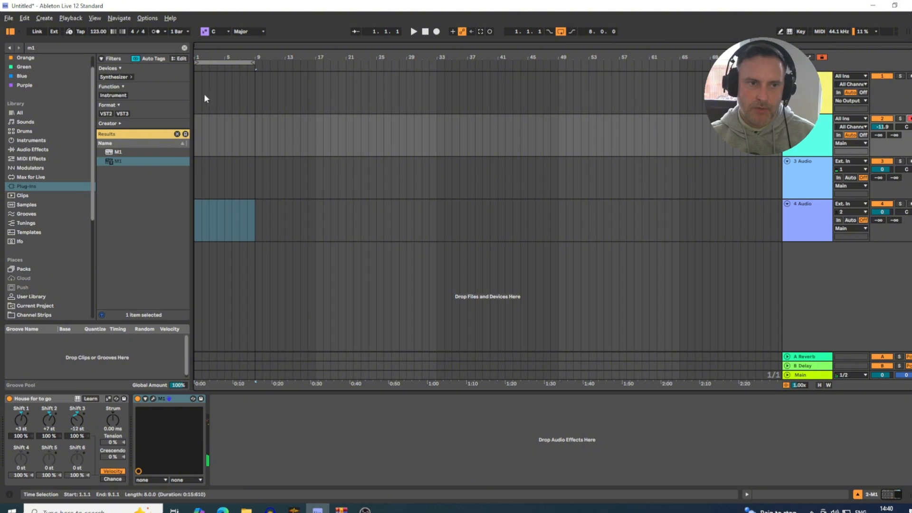
Step: Insert an empty MIDI clip on the M1 track spanning the eight bars from bar 1 to bar 9
{"action": "left_click_drag", "start_coordinate": [205, 57], "coordinate": [205, 114]}
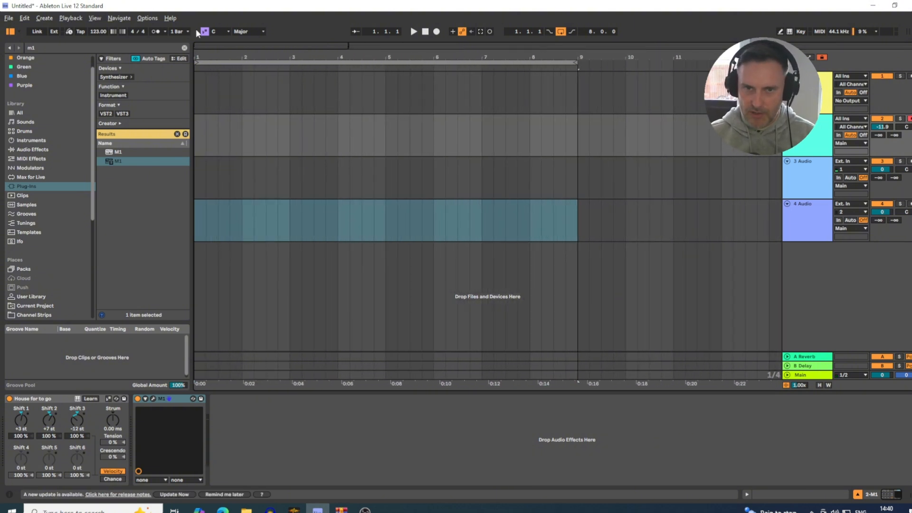
{"action": "left_click_drag", "start_coordinate": [578, 124], "coordinate": [180, 146]}
{"action": "right_click", "coordinate": [237, 135]}
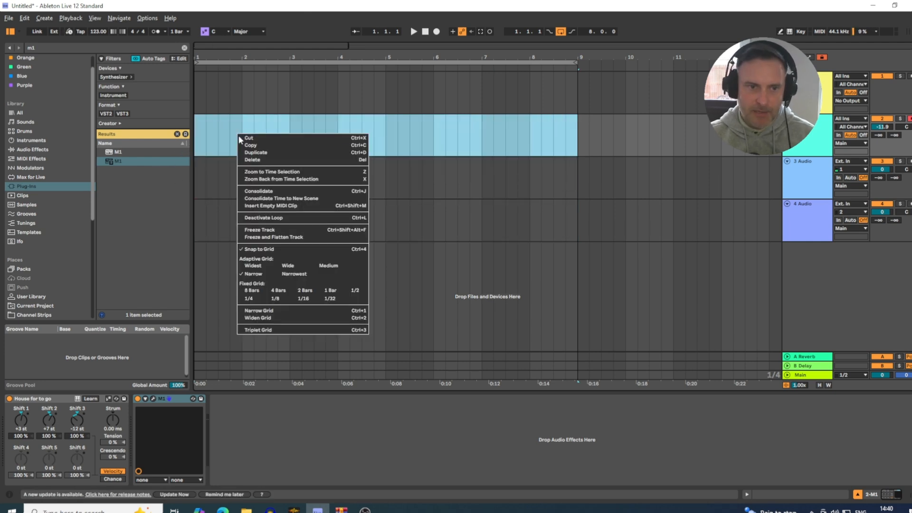
{"action": "left_click", "coordinate": [260, 205]}
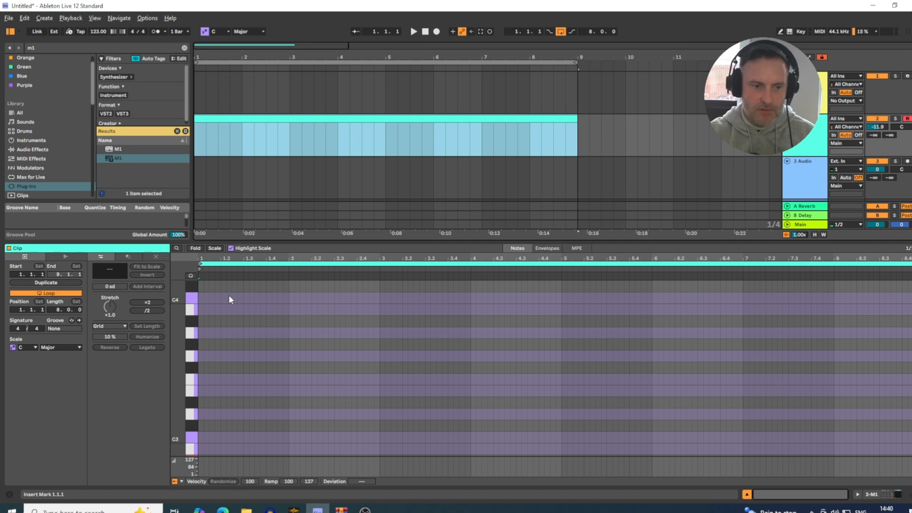
Step: Place an A#2 note two sixteenths long at the clip's start and use a fixed 1/16 grid
{"action": "mouse_move", "coordinate": [190, 390]}
{"action": "left_mouse_down"}
{"action": "mouse_move", "coordinate": [190, 334]}
{"action": "mouse_move", "coordinate": [178, 388]}
{"action": "left_mouse_up"}
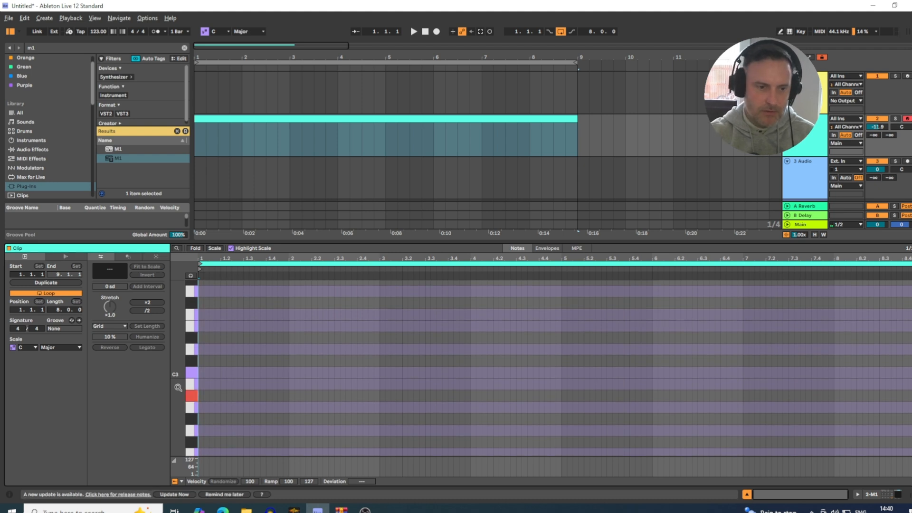
{"action": "double_click", "coordinate": [202, 394]}
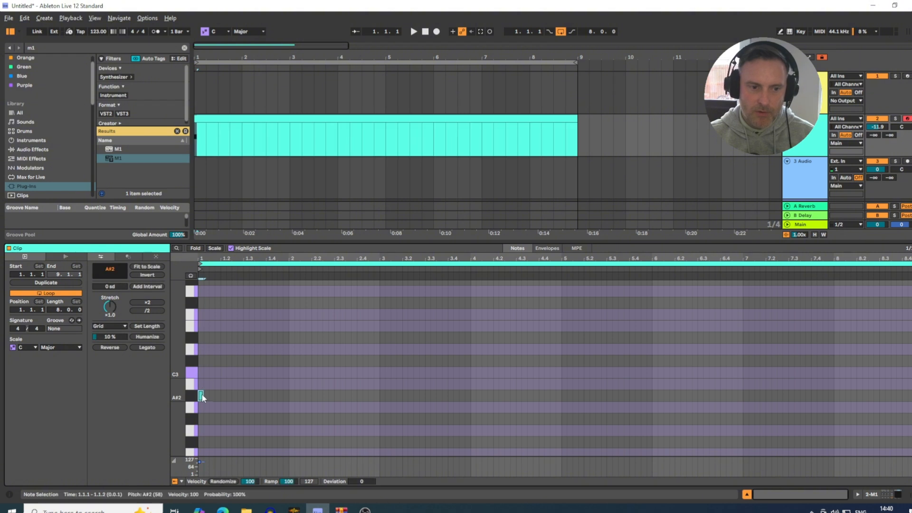
{"action": "right_click", "coordinate": [250, 355]}
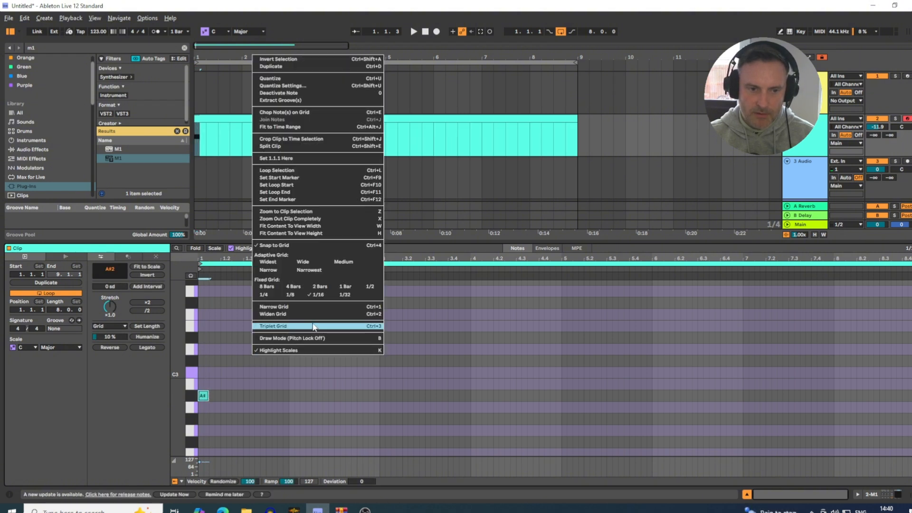
{"action": "left_click", "coordinate": [318, 294]}
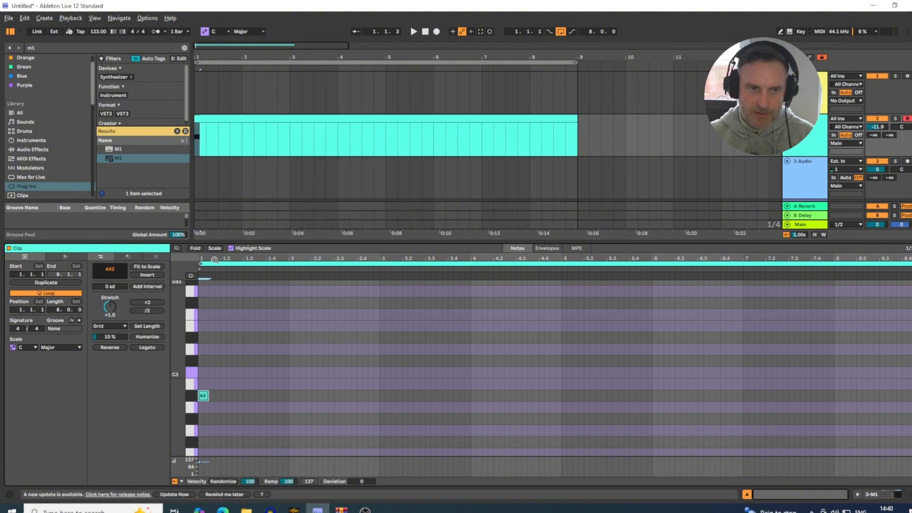
Step: Play the clip and turn on the metronome
{"action": "scroll", "coordinate": [231, 254], "scroll_direction": "up", "scroll_amount": 4}
{"action": "key", "text": "space"}
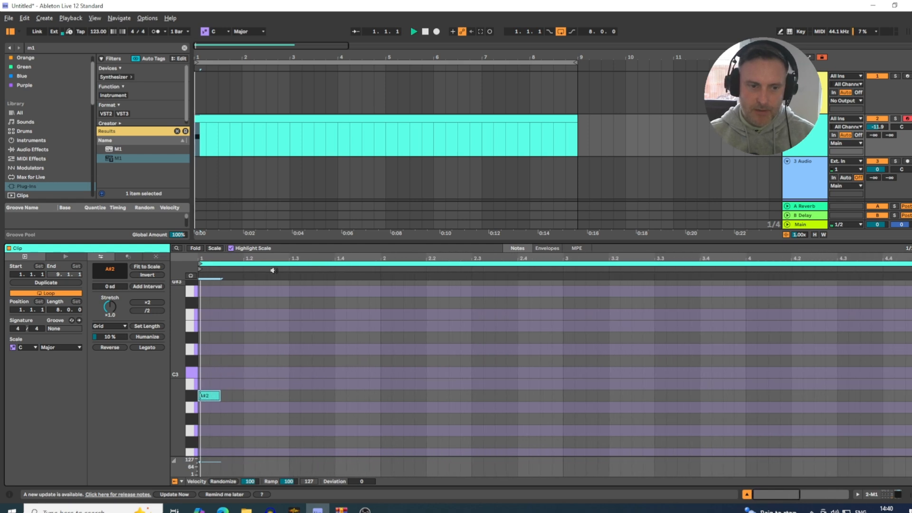
{"action": "left_click", "coordinate": [154, 32]}
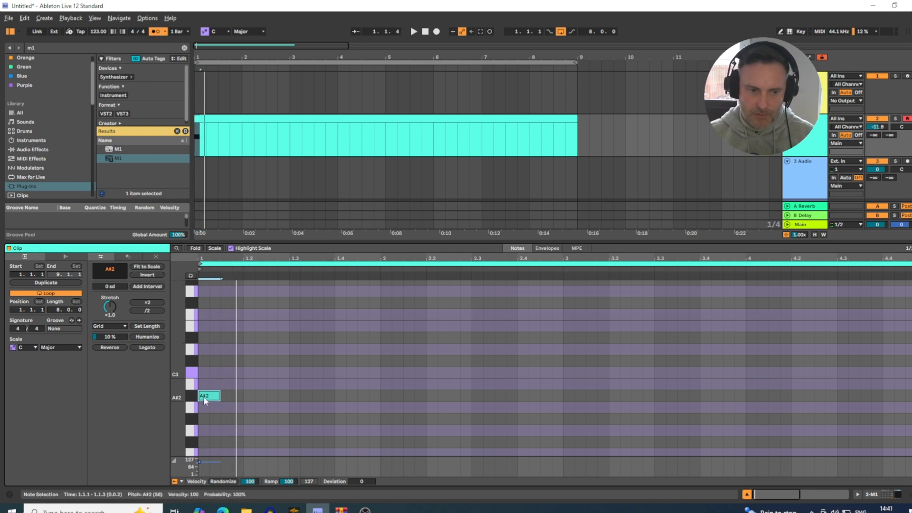
Step: Copy the A#2 note to positions 1.2.1, 1.2.4, 1.3.3 and 1.4.2 to build the first bar's rhythm
{"action": "left_click_drag", "start_coordinate": [210, 396], "coordinate": [247, 398], "text": "ctrl"}
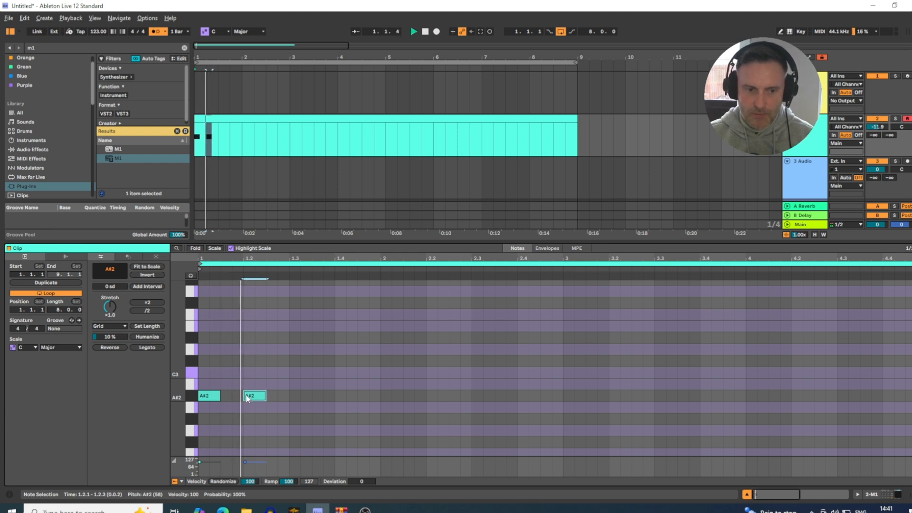
{"action": "left_click_drag", "start_coordinate": [247, 398], "coordinate": [305, 397], "text": "ctrl"}
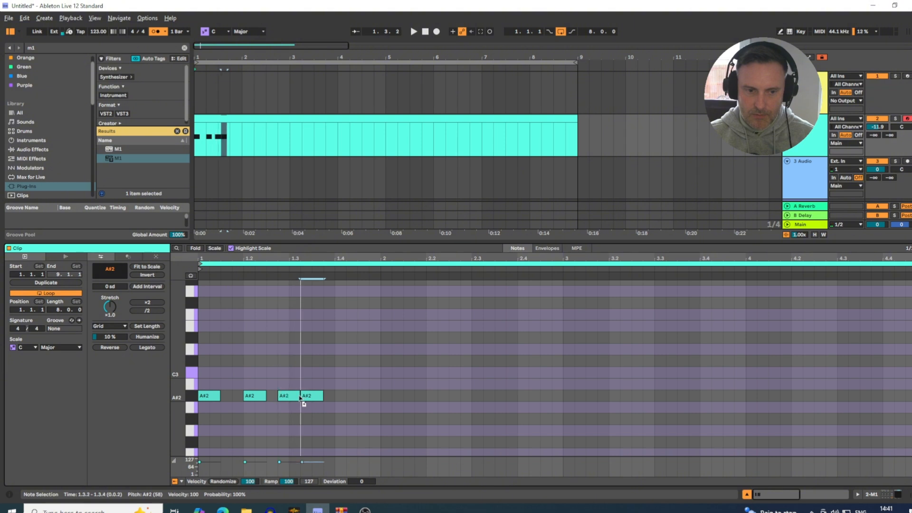
{"action": "key", "text": "space"}
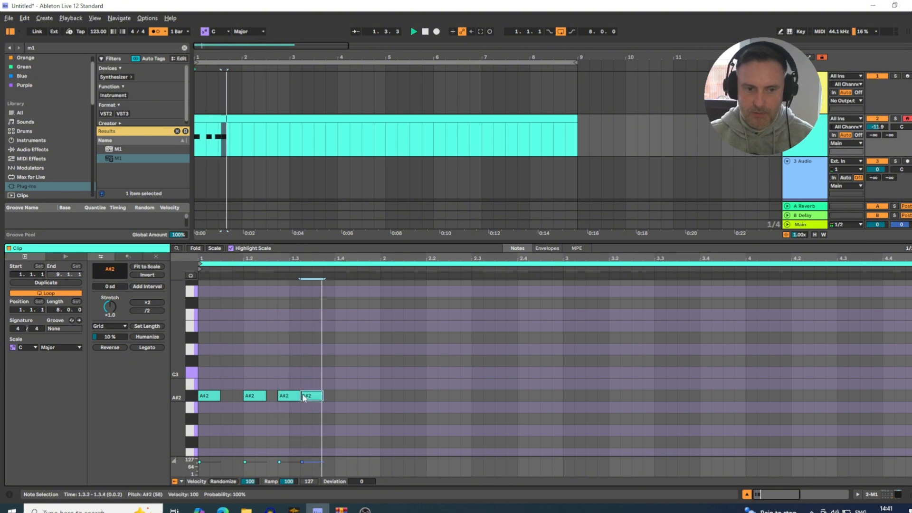
{"action": "left_click_drag", "start_coordinate": [305, 397], "coordinate": [317, 398]}
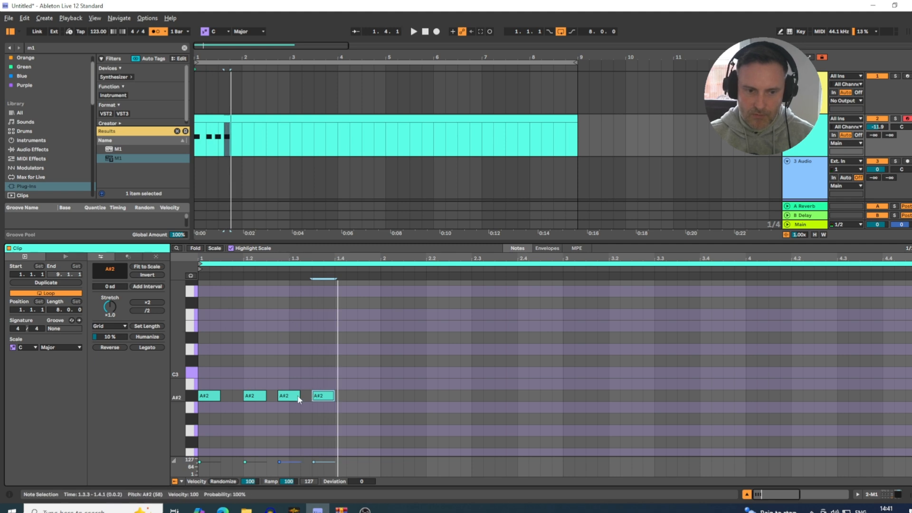
{"action": "left_click_drag", "start_coordinate": [325, 397], "coordinate": [356, 399], "text": "ctrl"}
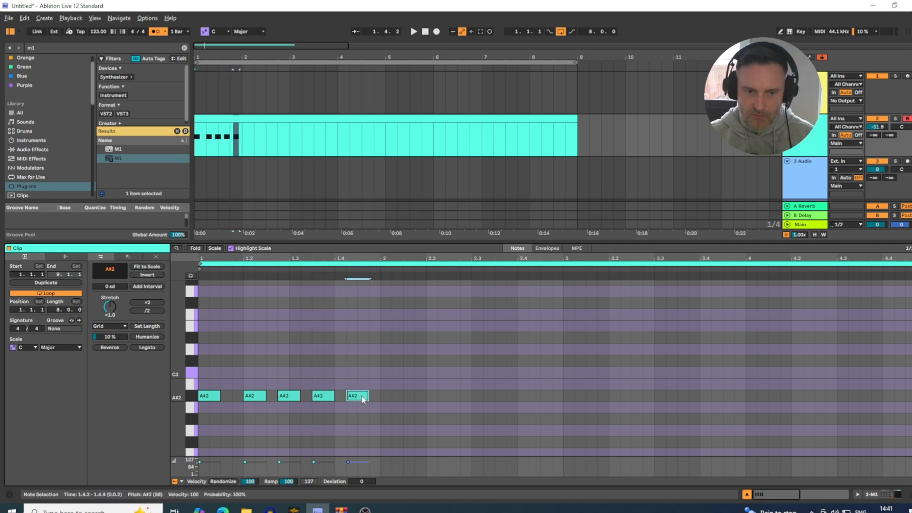
Step: Shorten the last A#2 note to one sixteenth, copy it, and place the pair at 1.4.1 and 1.4.3
{"action": "mouse_move", "coordinate": [368, 396]}
{"action": "left_mouse_down"}
{"action": "mouse_move", "coordinate": [357, 397]}
{"action": "mouse_move", "coordinate": [373, 398]}
{"action": "left_mouse_up"}
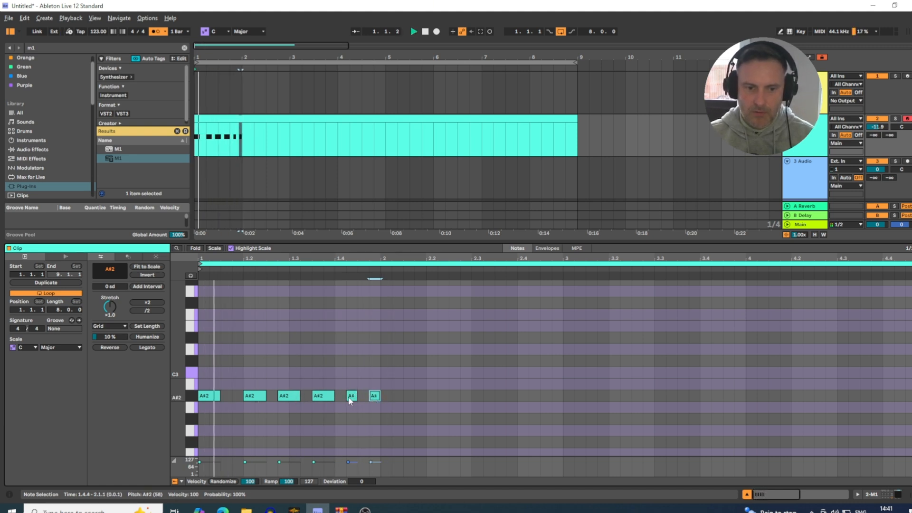
{"action": "mouse_move", "coordinate": [350, 399]}
{"action": "left_mouse_down"}
{"action": "mouse_move", "coordinate": [338, 400]}
{"action": "mouse_move", "coordinate": [363, 398]}
{"action": "left_mouse_up"}
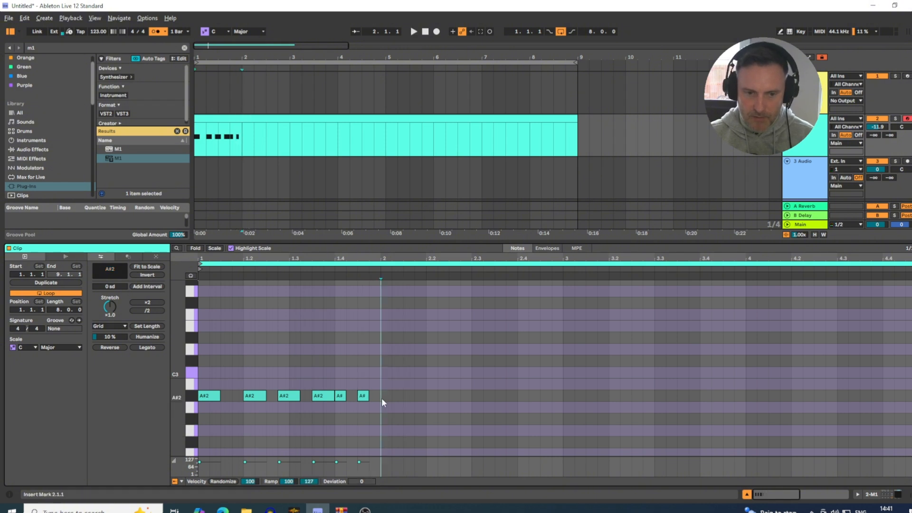
Step: Duplicate the first bar's notes into bar 2, replace its first note with one-sixteenth notes at 2.1.1 and 2.1.3, and audition it
{"action": "left_click_drag", "start_coordinate": [381, 398], "coordinate": [202, 398]}
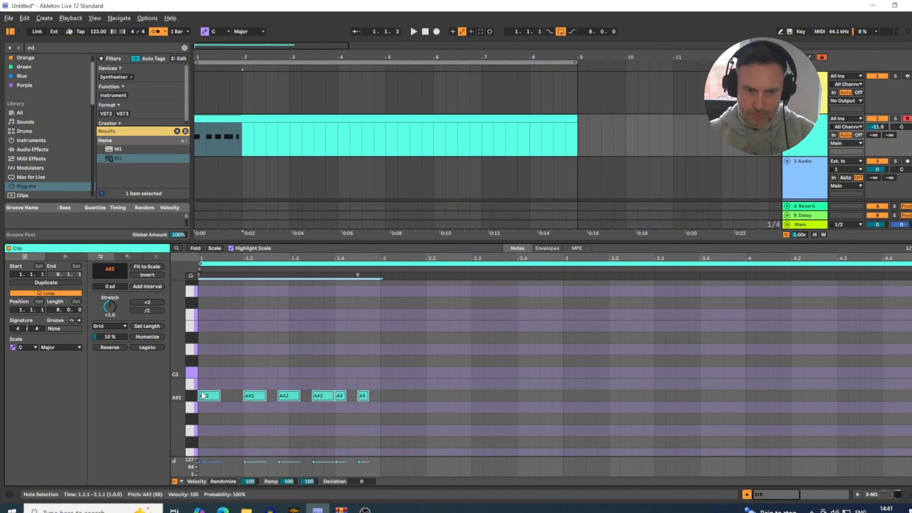
{"action": "key", "text": "ctrl+d"}
{"action": "left_click", "coordinate": [413, 430]}
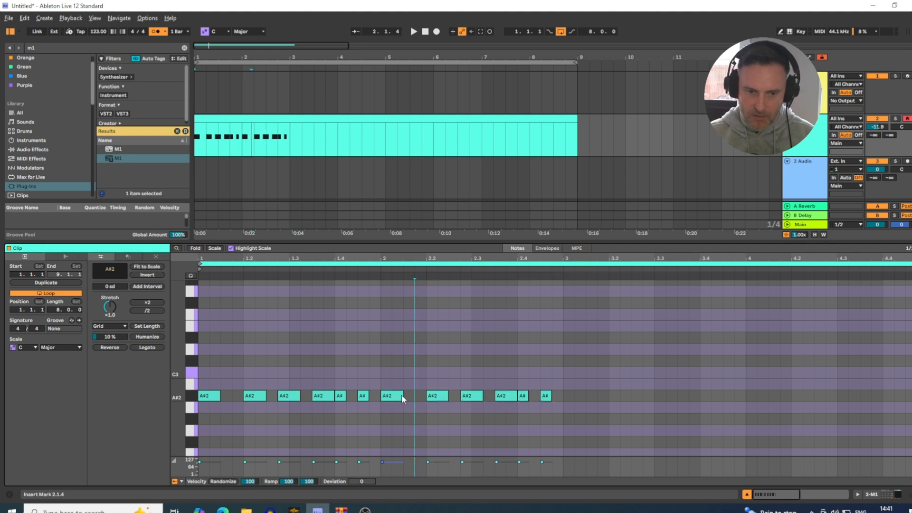
{"action": "mouse_move", "coordinate": [402, 395]}
{"action": "left_mouse_down"}
{"action": "mouse_move", "coordinate": [391, 401]}
{"action": "mouse_move", "coordinate": [407, 405]}
{"action": "left_mouse_up"}
{"action": "key", "text": "space"}
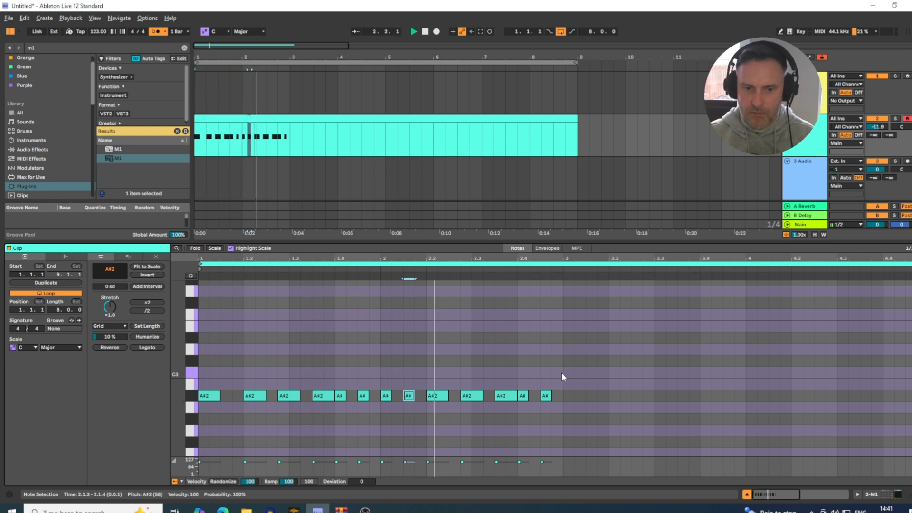
{"action": "key", "text": "space"}
Step: Loop the first two bars in both the clip and the arrangement
{"action": "left_click_drag", "start_coordinate": [560, 373], "coordinate": [201, 372]}
{"action": "key", "text": "ctrl+l"}
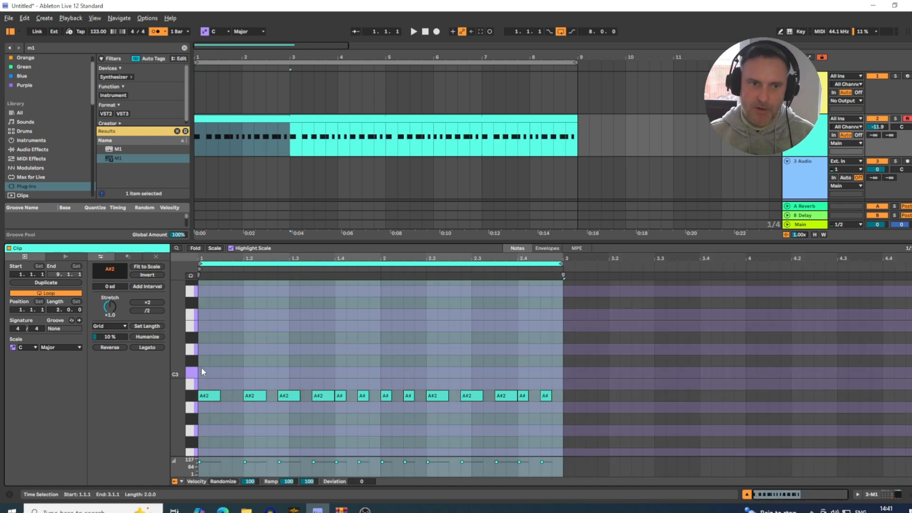
{"action": "left_click", "coordinate": [297, 105]}
{"action": "left_click", "coordinate": [290, 105]}
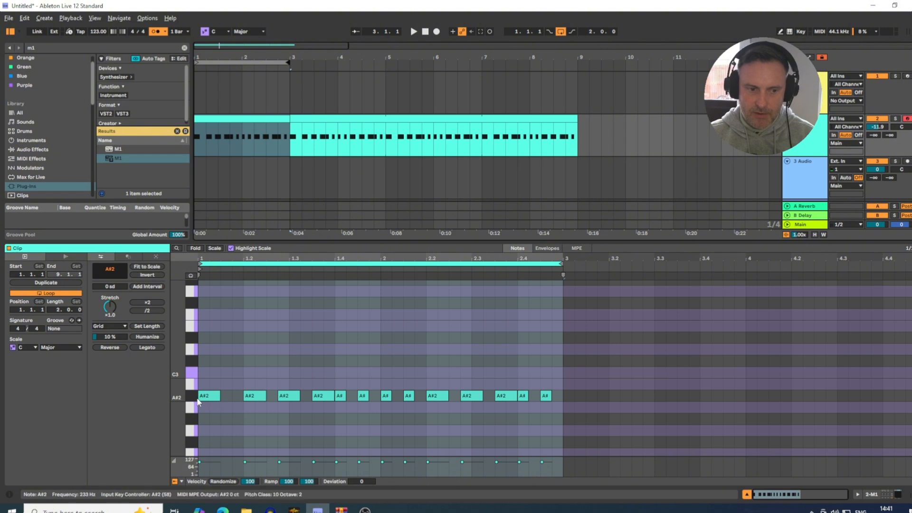
Step: Raise the A#2 note at 1.2.4 to D#3 and audition the pattern
{"action": "key", "text": "ctrl+a"}
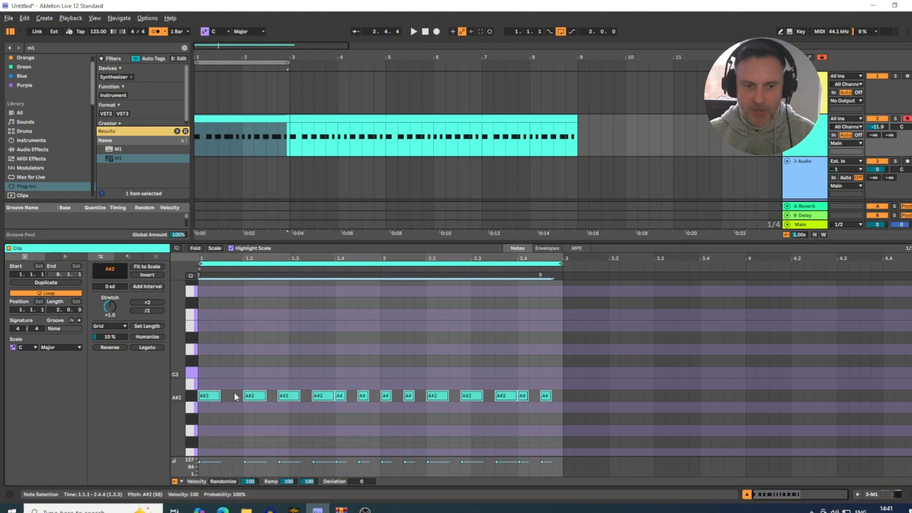
{"action": "left_click", "coordinate": [255, 396]}
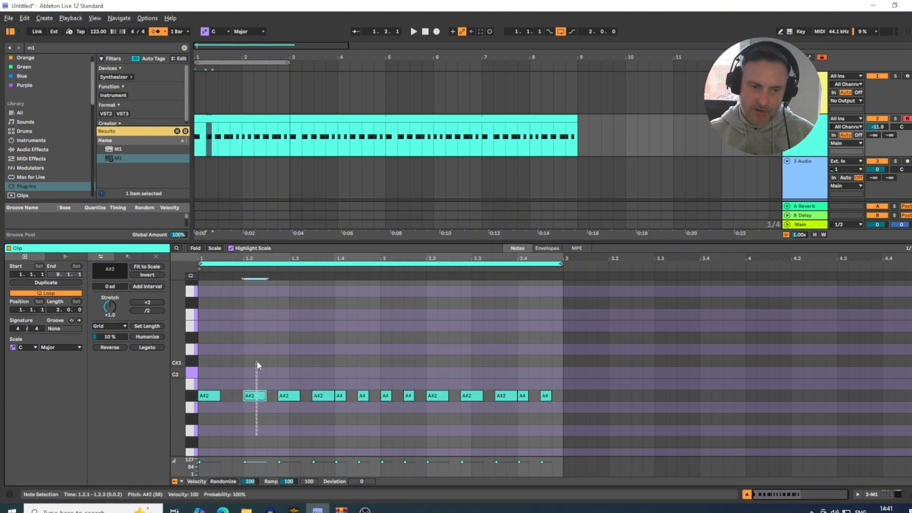
{"action": "key", "text": "space"}
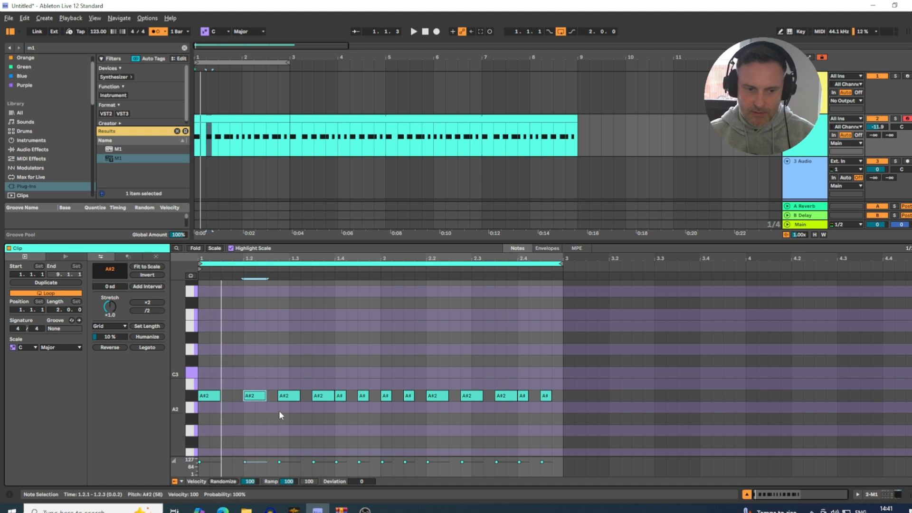
{"action": "left_click_drag", "start_coordinate": [284, 396], "coordinate": [287, 373]}
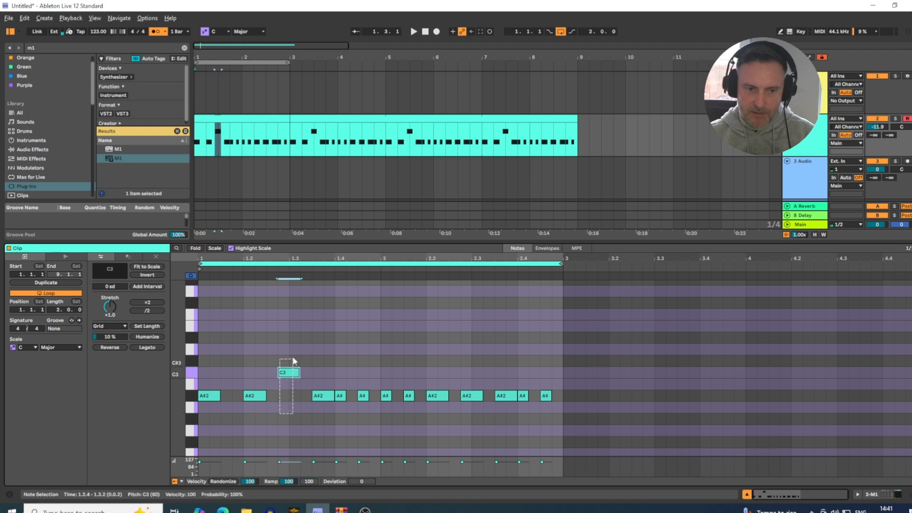
{"action": "left_click_drag", "start_coordinate": [293, 361], "coordinate": [293, 361]}
{"action": "key", "text": "Up"}
{"action": "key", "text": "Up"}
{"action": "key", "text": "Up"}
{"action": "key", "text": "space"}
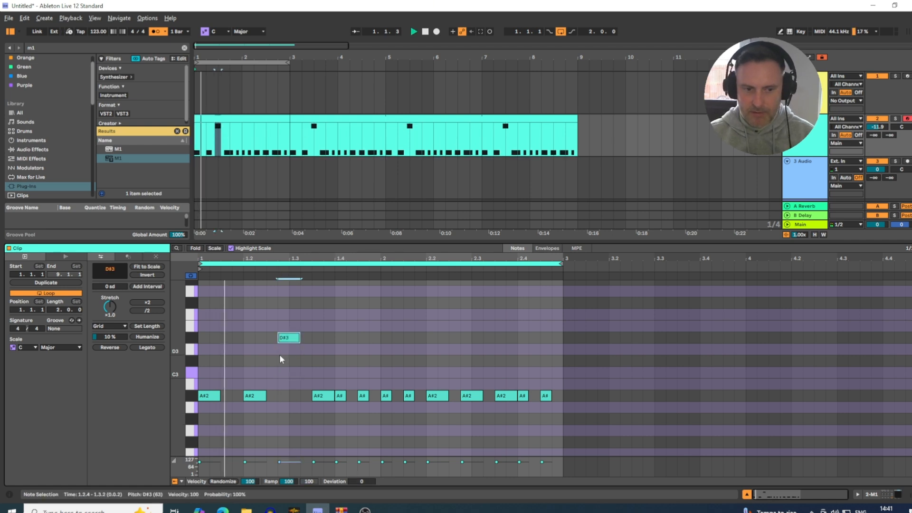
{"action": "key", "text": "space"}
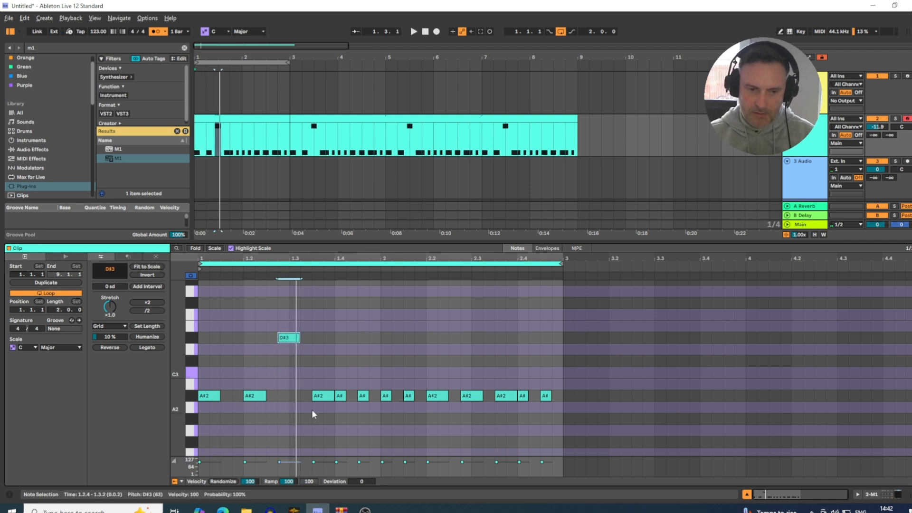
Step: Raise the A#2 note at 1.3.3 to D#3
{"action": "left_click_drag", "start_coordinate": [321, 395], "coordinate": [321, 384]}
{"action": "key", "text": "Up"}
{"action": "key", "text": "Up"}
{"action": "key", "text": "Up"}
{"action": "key", "text": "Up"}
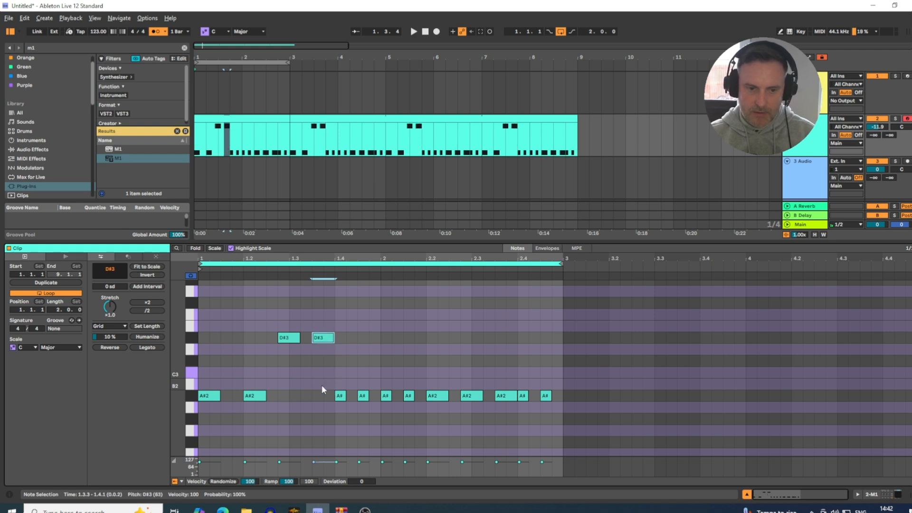
Step: Raise the A#2 note at 2.2.1 in the second bar to D#3
{"action": "left_click", "coordinate": [341, 397]}
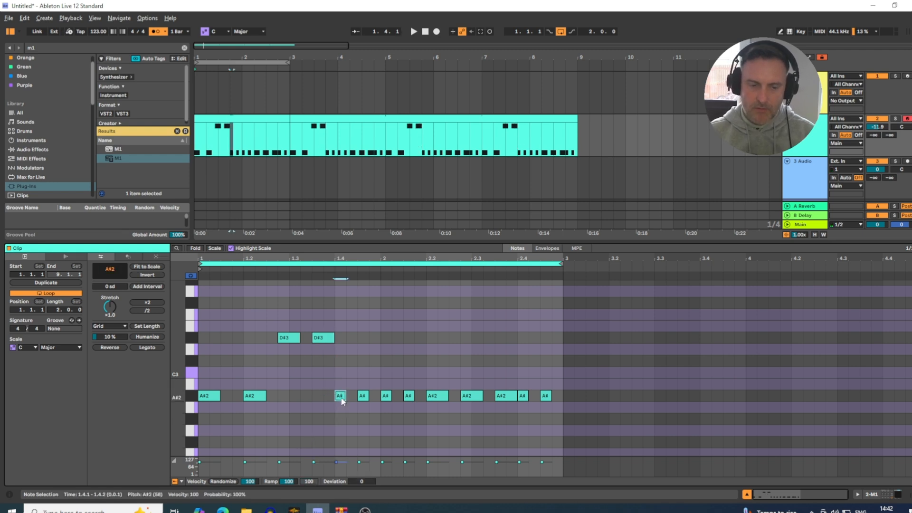
{"action": "left_click", "coordinate": [363, 396]}
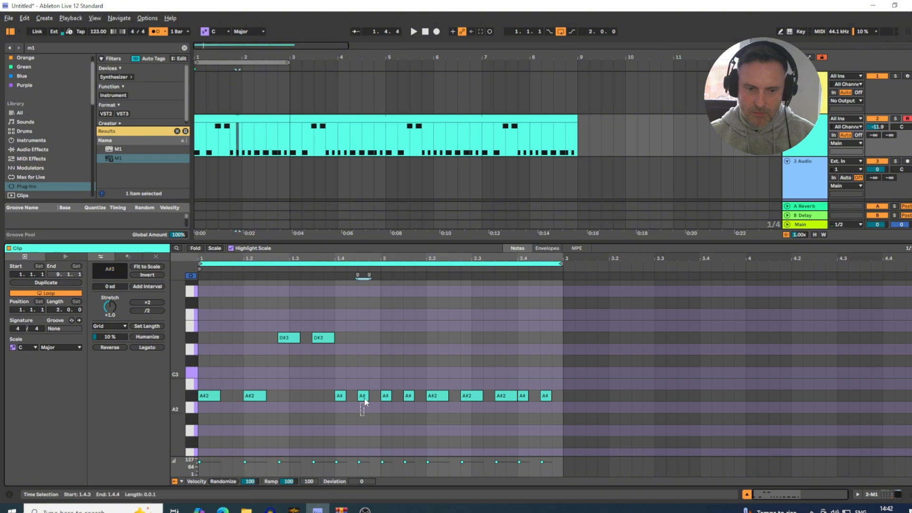
{"action": "left_click", "coordinate": [385, 397]}
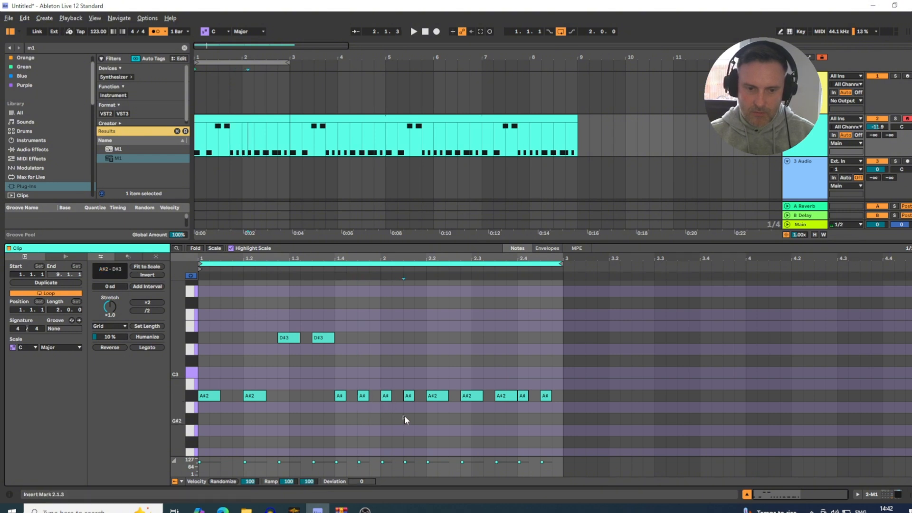
{"action": "left_click", "coordinate": [409, 398]}
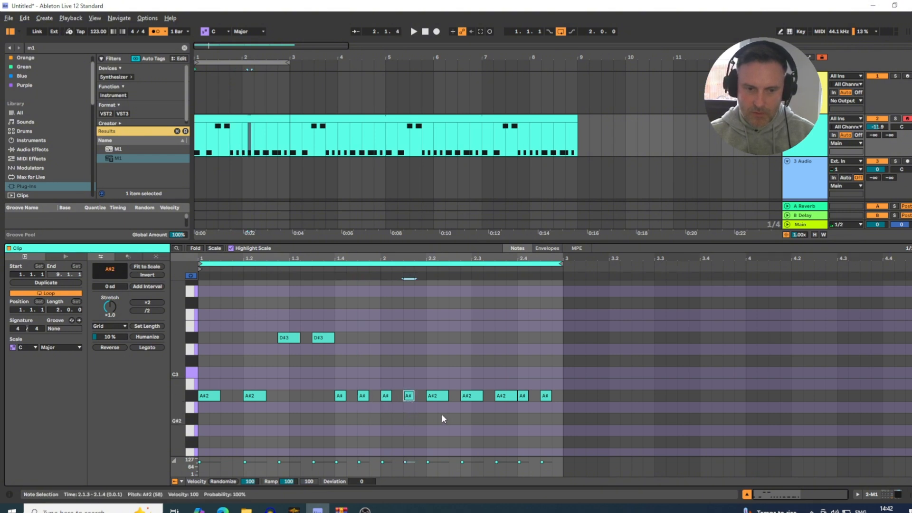
{"action": "left_click", "coordinate": [441, 397]}
{"action": "key", "text": "Up"}
{"action": "key", "text": "Up"}
{"action": "key", "text": "Up"}
{"action": "key", "text": "Up"}
{"action": "key", "text": "Up"}
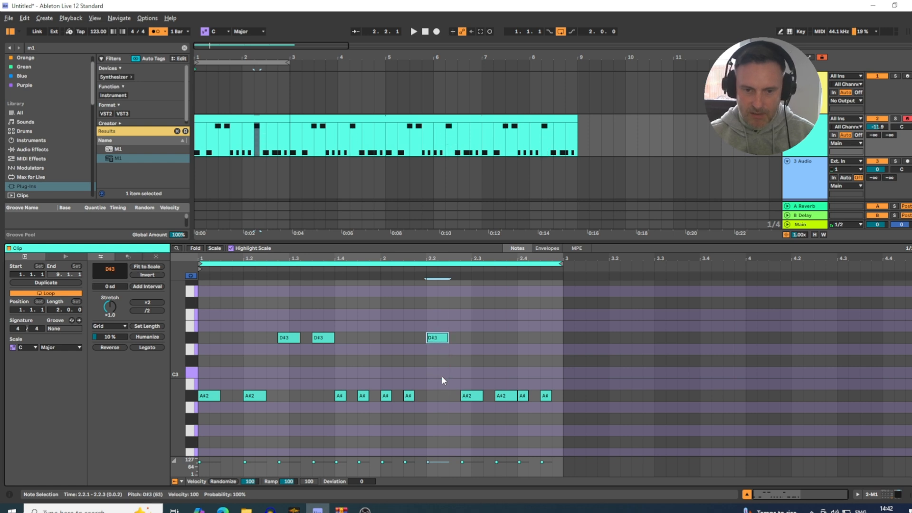
Step: Raise the A#2 note at 2.2.4 to D#3 and play the two-bar loop
{"action": "left_click", "coordinate": [477, 397]}
{"action": "key", "text": "Up"}
{"action": "key", "text": "Up"}
{"action": "key", "text": "Up"}
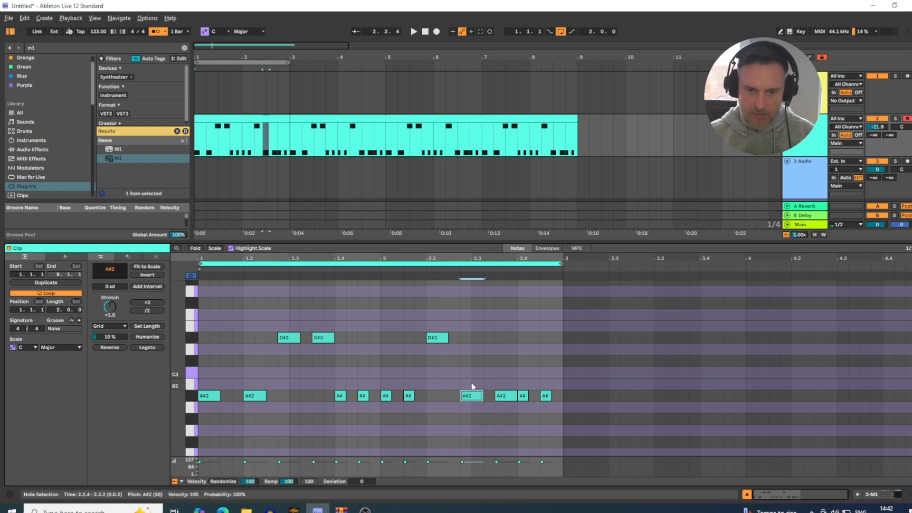
{"action": "key", "text": "Up"}
{"action": "key", "text": "Up"}
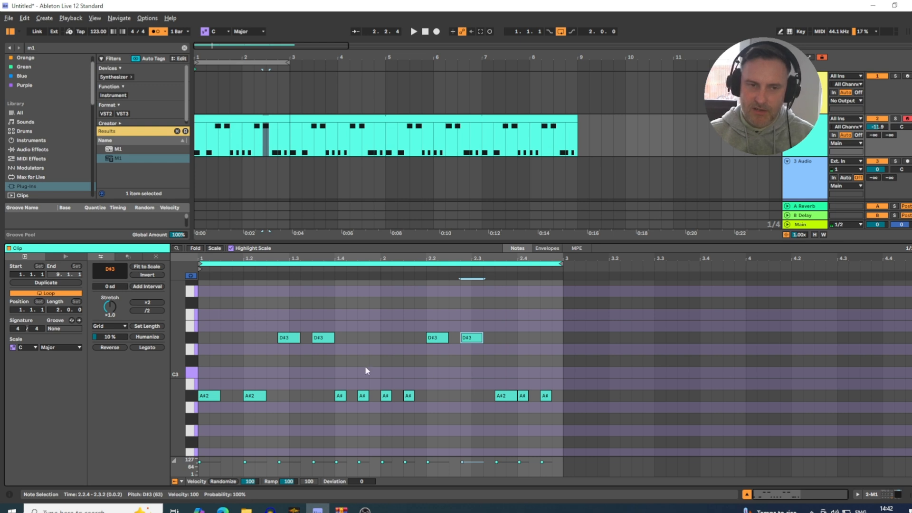
{"action": "key", "text": "space"}
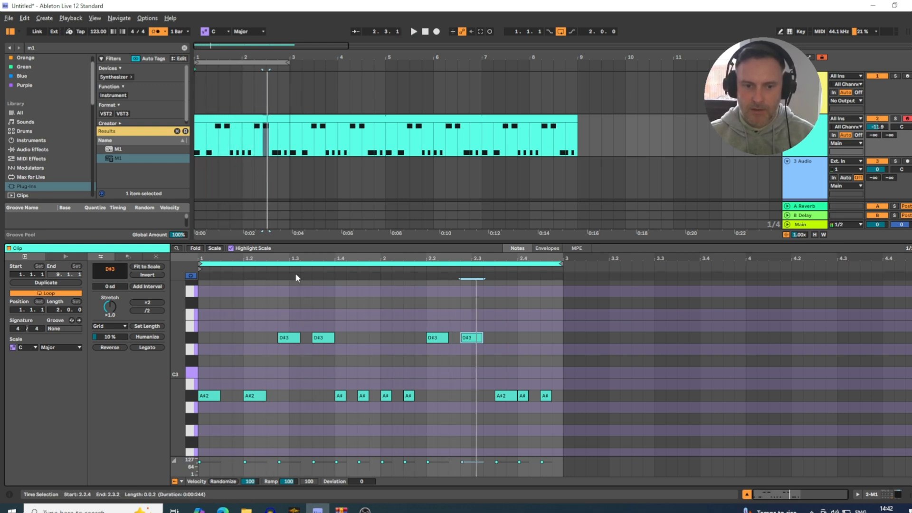
Step: Delete all notes in bar 2, copy the clip's first A#2 note to 2.1.3, and audition it
{"action": "left_click_drag", "start_coordinate": [384, 311], "coordinate": [560, 486]}
{"action": "key", "text": "Delete"}
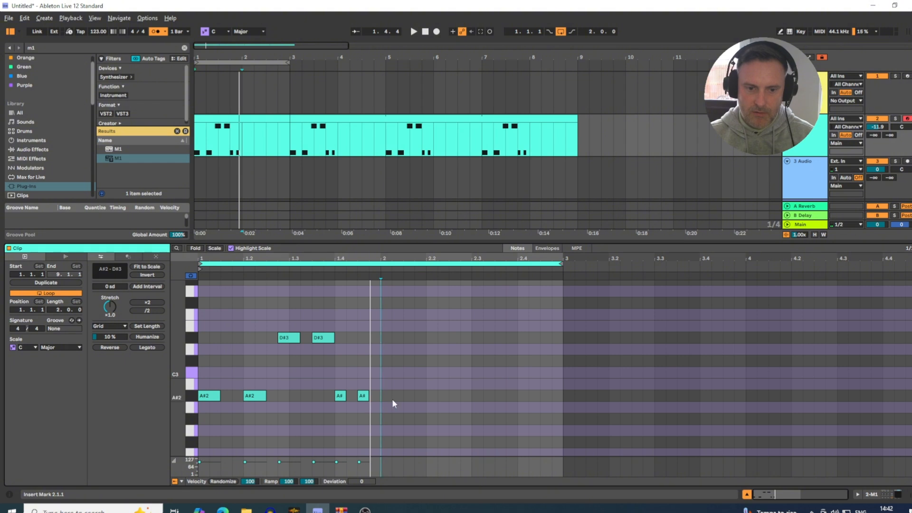
{"action": "left_click_drag", "start_coordinate": [206, 404], "coordinate": [409, 397]}
{"action": "key", "text": "space"}
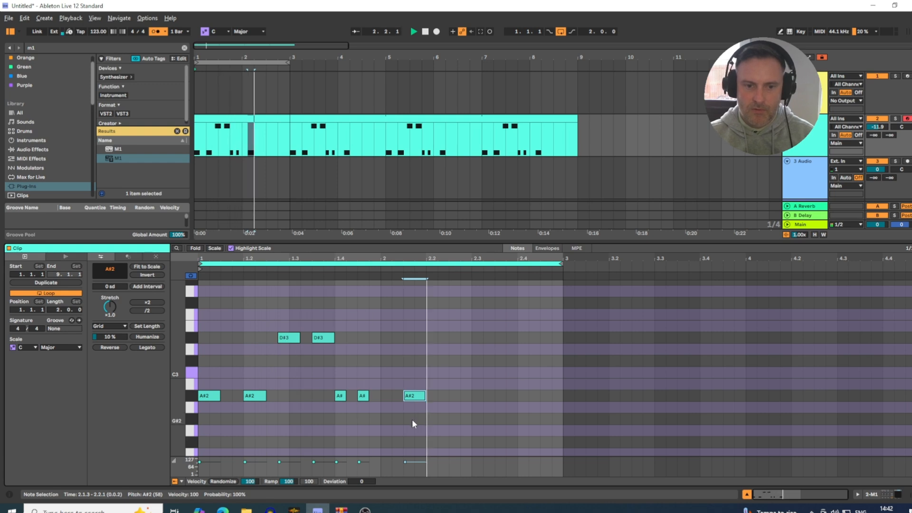
{"action": "key", "text": "space"}
Step: Fill out bar 2 with two-sixteenth copies: A#2 at 2.2.1 and 2.4.1, D#3 at 2.2.4 and 2.3.3
{"action": "left_click_drag", "start_coordinate": [417, 400], "coordinate": [488, 338]}
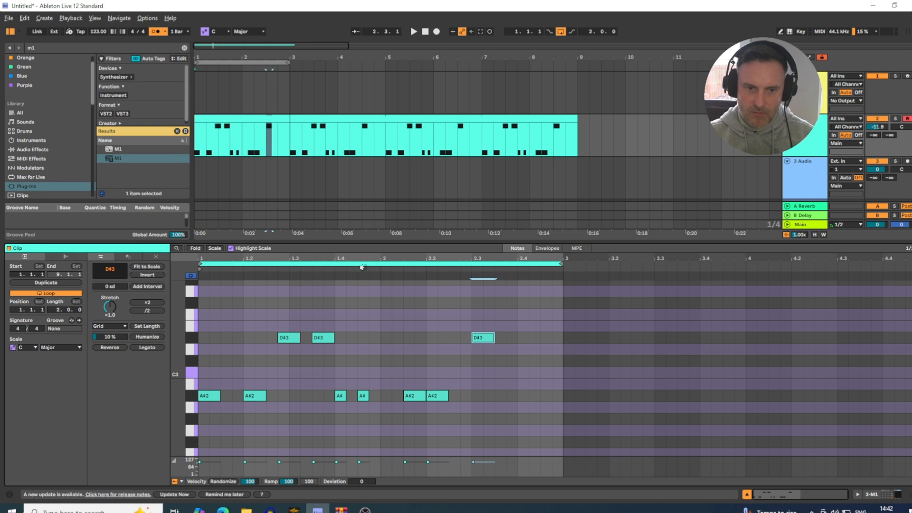
{"action": "left_click", "coordinate": [378, 270]}
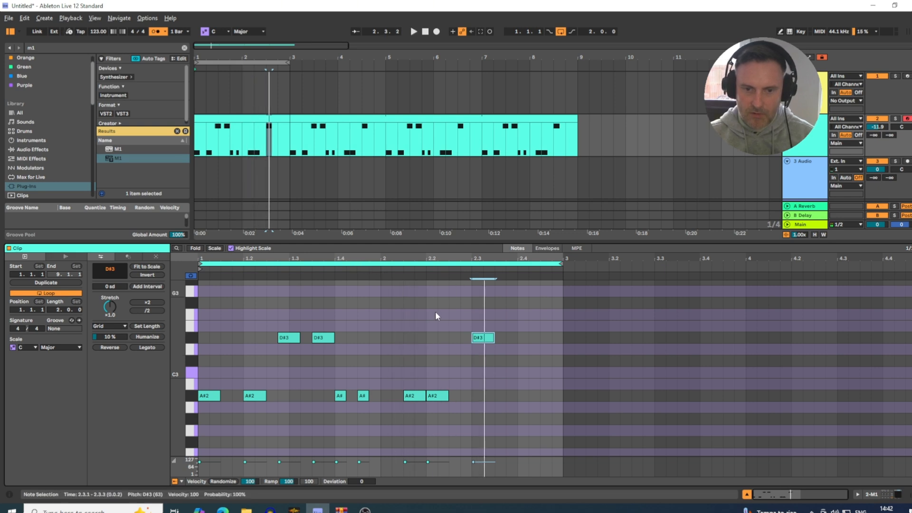
{"action": "left_click_drag", "start_coordinate": [484, 338], "coordinate": [526, 399]}
{"action": "key", "text": "space"}
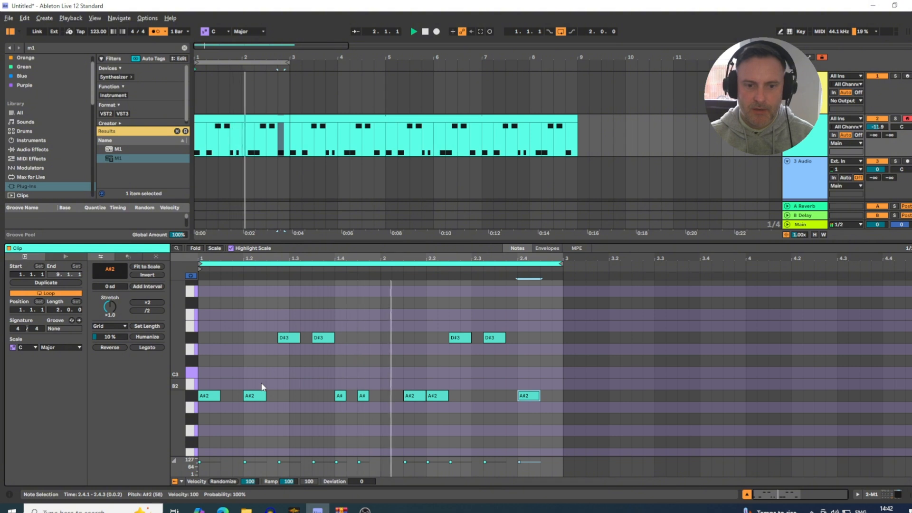
{"action": "left_click_drag", "start_coordinate": [541, 348], "coordinate": [467, 339]}
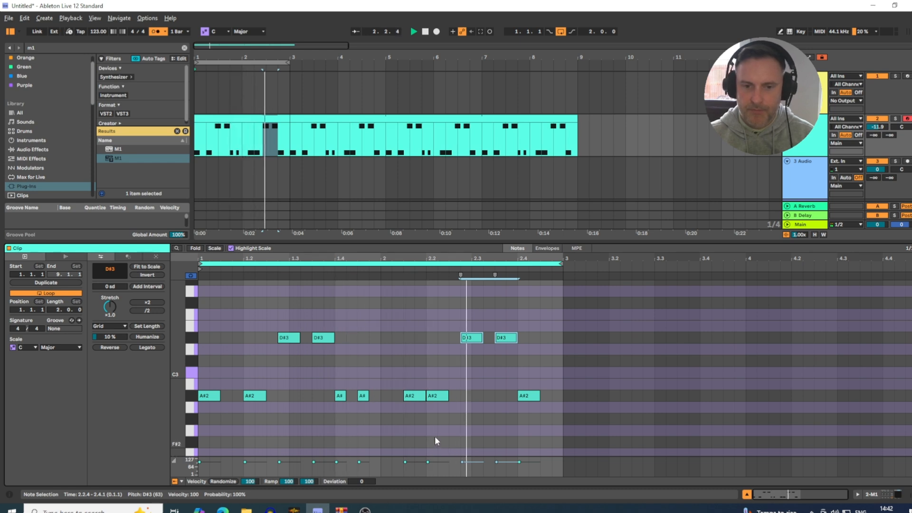
Step: Duplicate the A#2 note at 2.4.1 to 2.4.3, lower the copy to G#2, and play the loop
{"action": "left_click", "coordinate": [526, 399]}
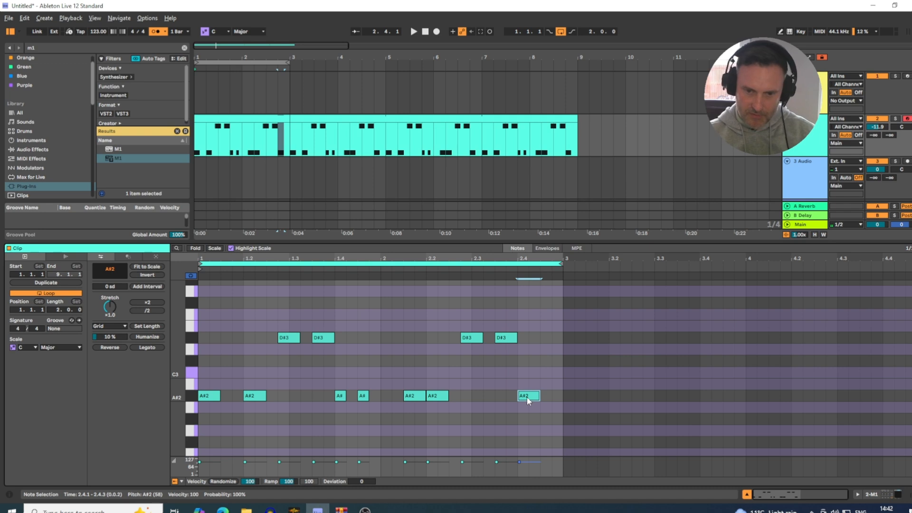
{"action": "key", "text": "ctrl+d"}
{"action": "key", "text": "Down"}
{"action": "key", "text": "Down"}
{"action": "key", "text": "space"}
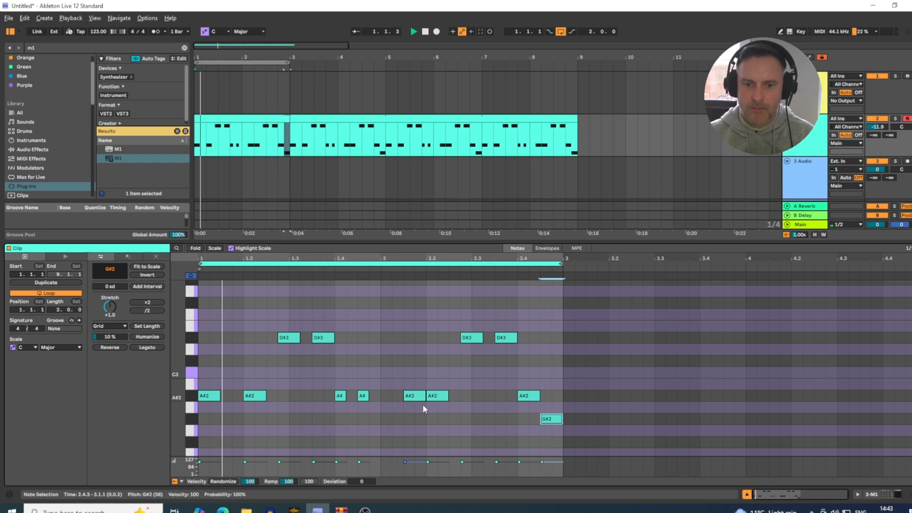
Step: Audition the final note at F#2 and G#2 during playback and set it to A#2
{"action": "key", "text": "Down"}
{"action": "key", "text": "Down"}
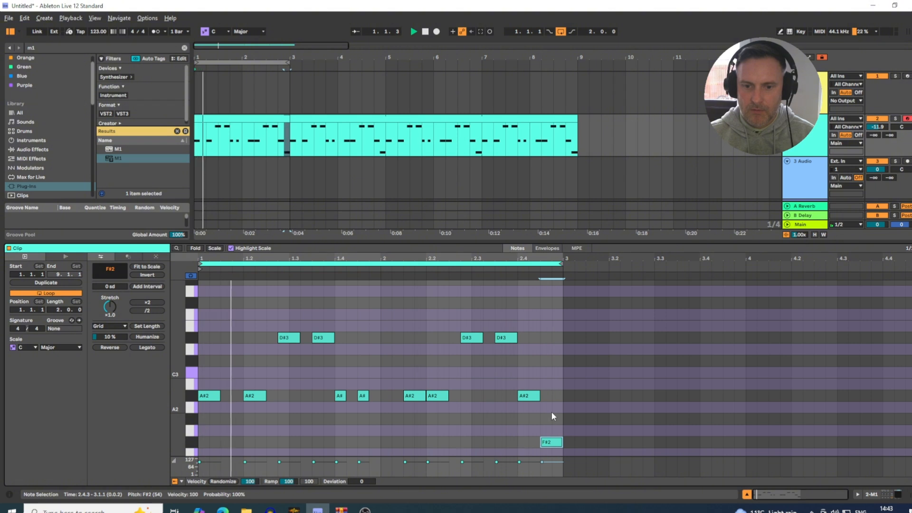
{"action": "key", "text": "Up"}
{"action": "key", "text": "Up"}
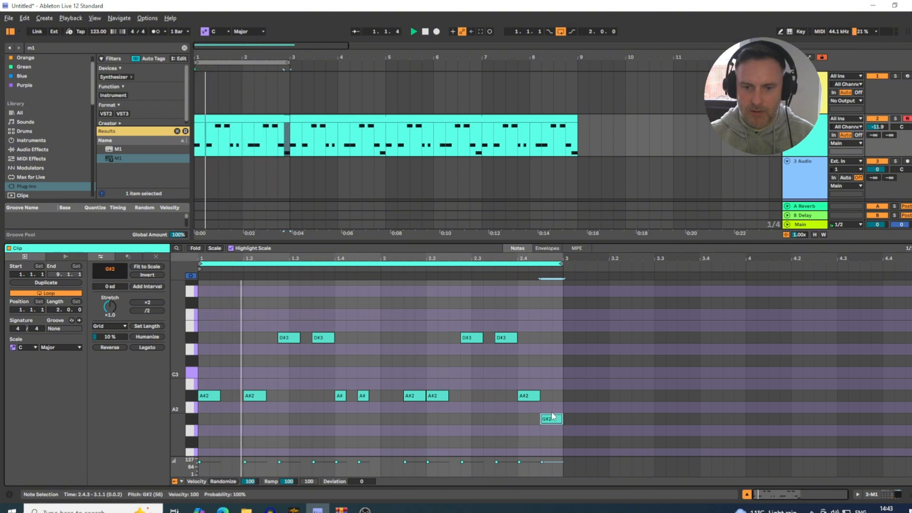
{"action": "key", "text": "Up"}
{"action": "key", "text": "Up"}
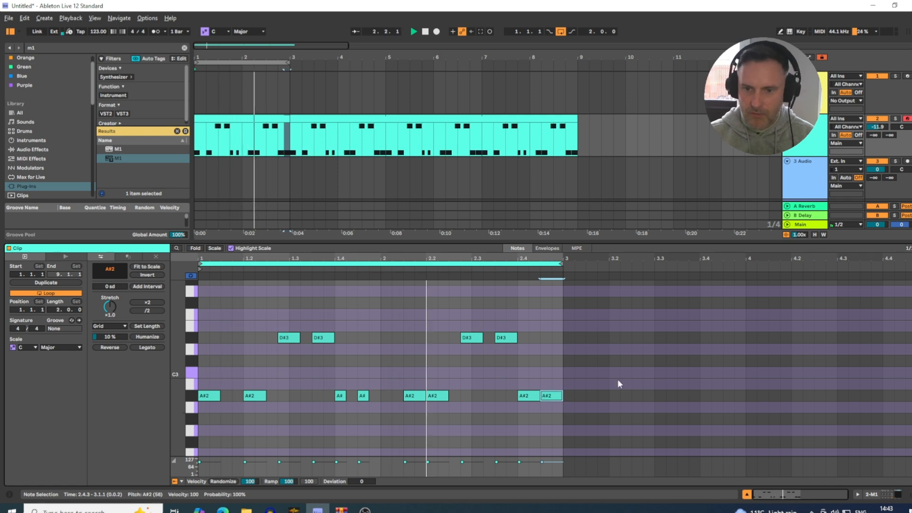
Step: Hide the clip editor, delete the M1 clip's content from bar 3 onwards, and select the remaining two-bar clip
{"action": "left_click", "coordinate": [748, 495]}
{"action": "left_click_drag", "start_coordinate": [603, 130], "coordinate": [288, 133]}
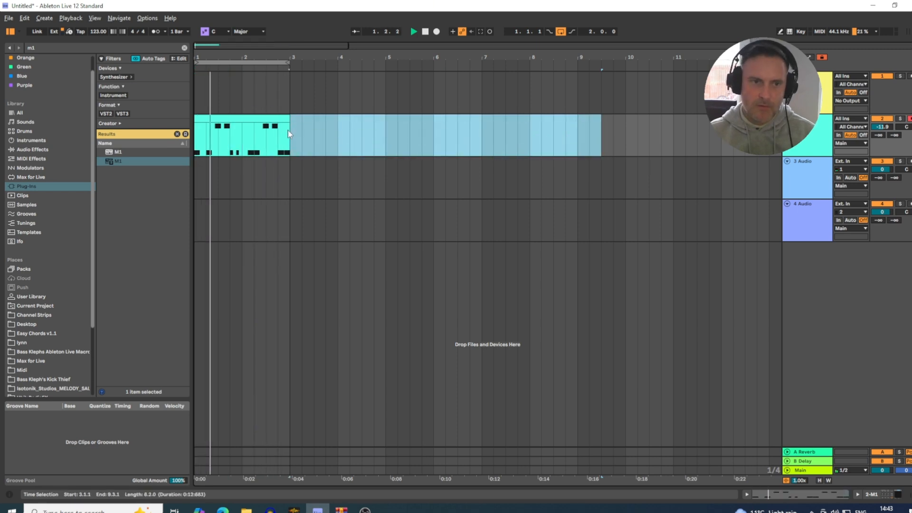
{"action": "key", "text": "Delete"}
{"action": "left_click", "coordinate": [265, 121]}
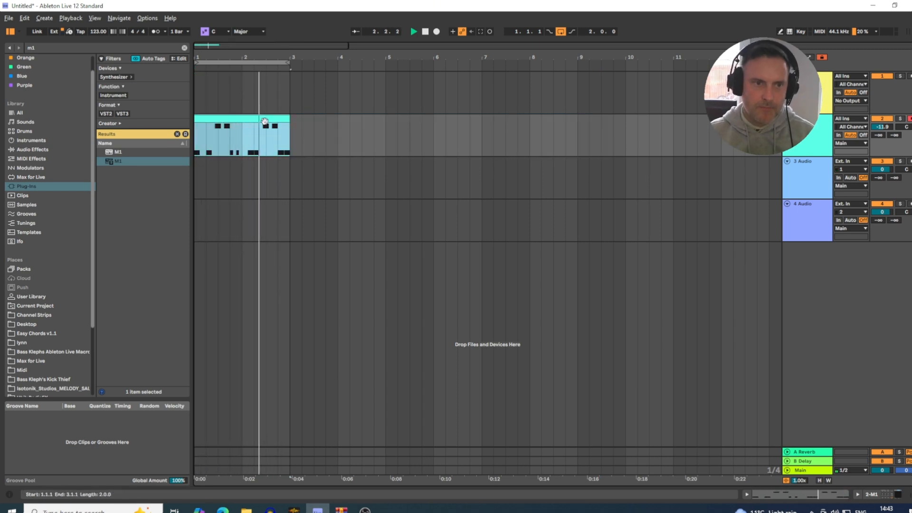
Step: Stop playback and show the M1 track's device chain below the two-bar clip
{"action": "key", "text": "space"}
{"action": "key", "text": "z"}
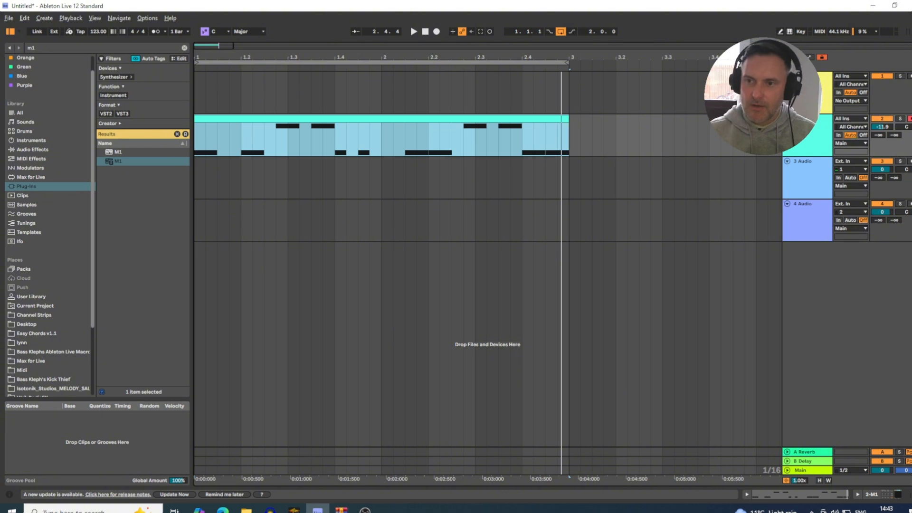
{"action": "left_click", "coordinate": [805, 145]}
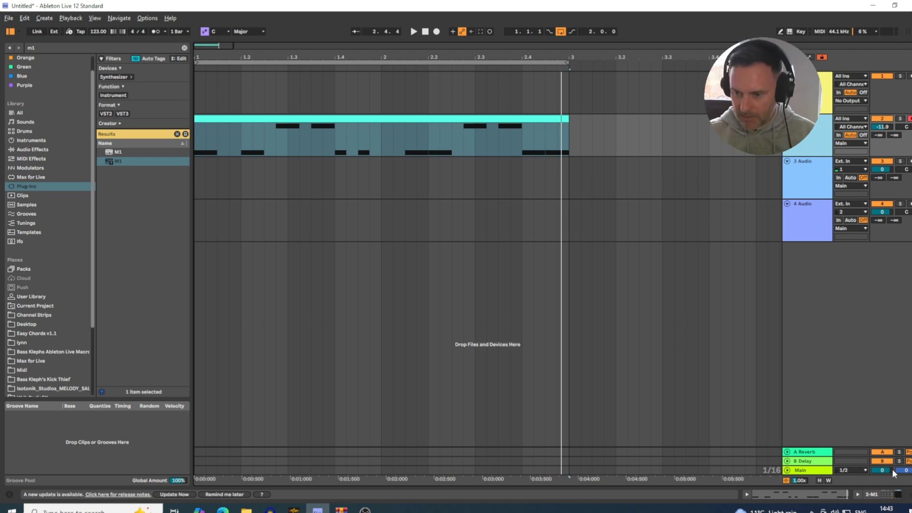
{"action": "left_click", "coordinate": [874, 495]}
{"action": "left_click", "coordinate": [40, 401]}
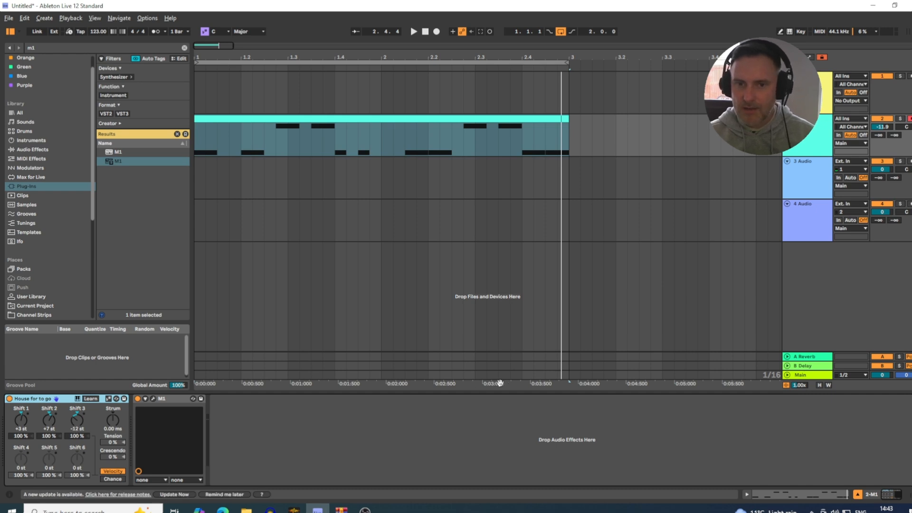
Step: Insert a MIDI track and move it directly below the M1 track
{"action": "right_click", "coordinate": [816, 249]}
{"action": "left_click", "coordinate": [841, 263]}
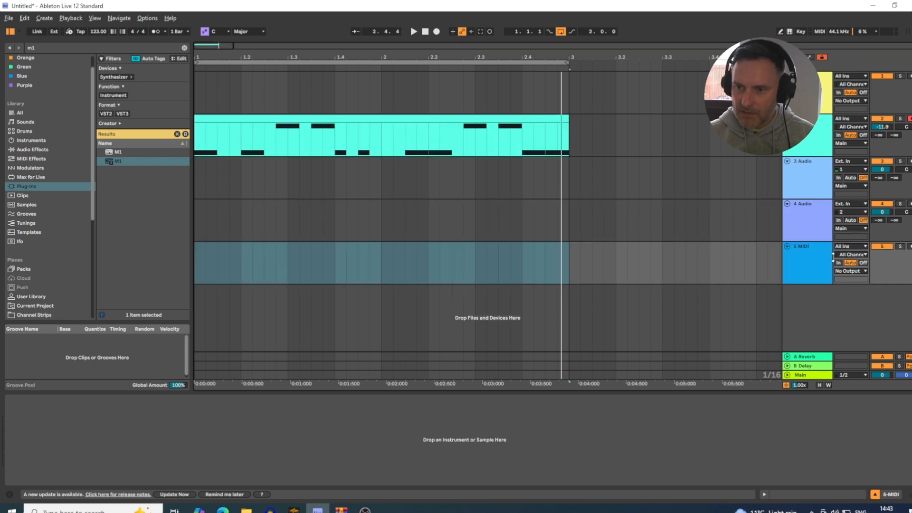
{"action": "left_click_drag", "start_coordinate": [813, 251], "coordinate": [803, 183]}
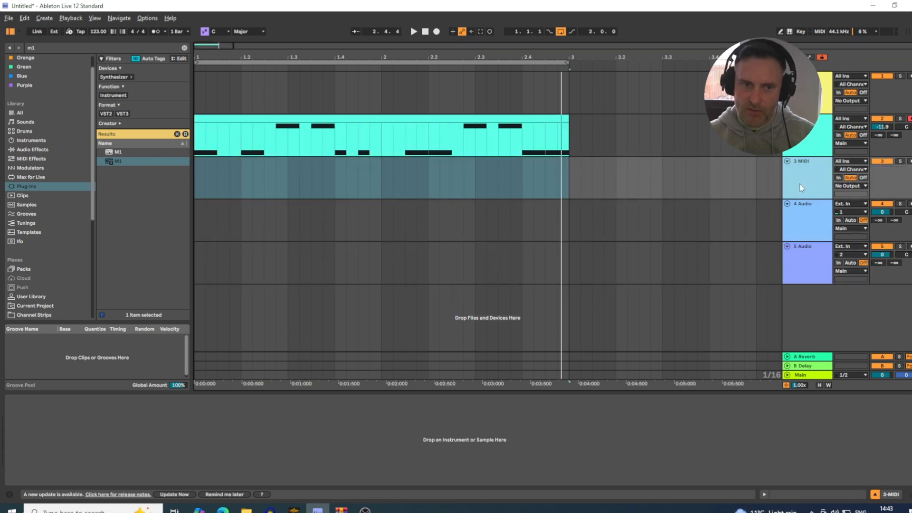
Step: Set the new MIDI track's input to 2-M1 with Post FX and arm it for recording
{"action": "left_click", "coordinate": [848, 162]}
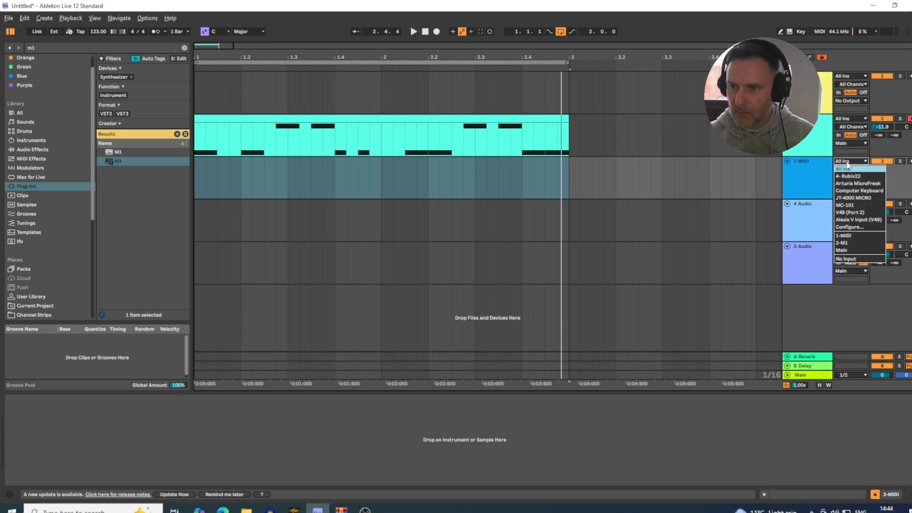
{"action": "left_click", "coordinate": [843, 243]}
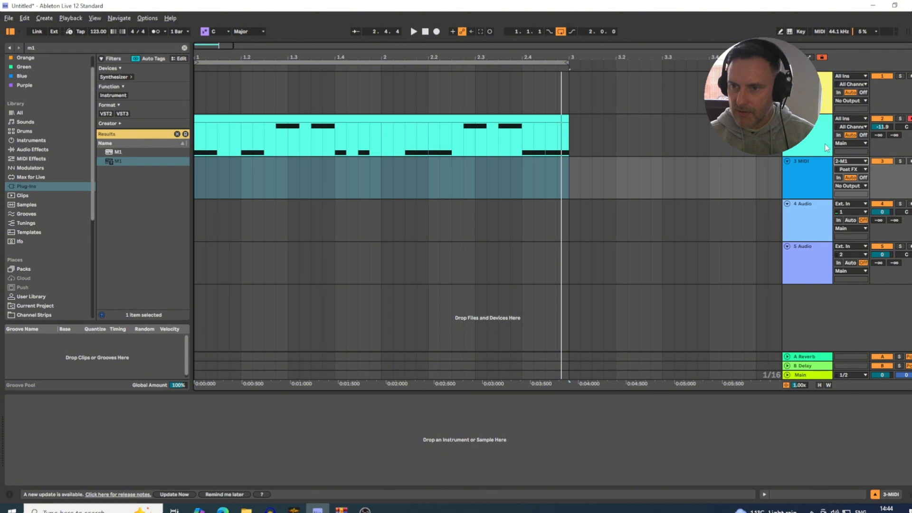
{"action": "left_click", "coordinate": [853, 170]}
{"action": "left_click", "coordinate": [812, 181]}
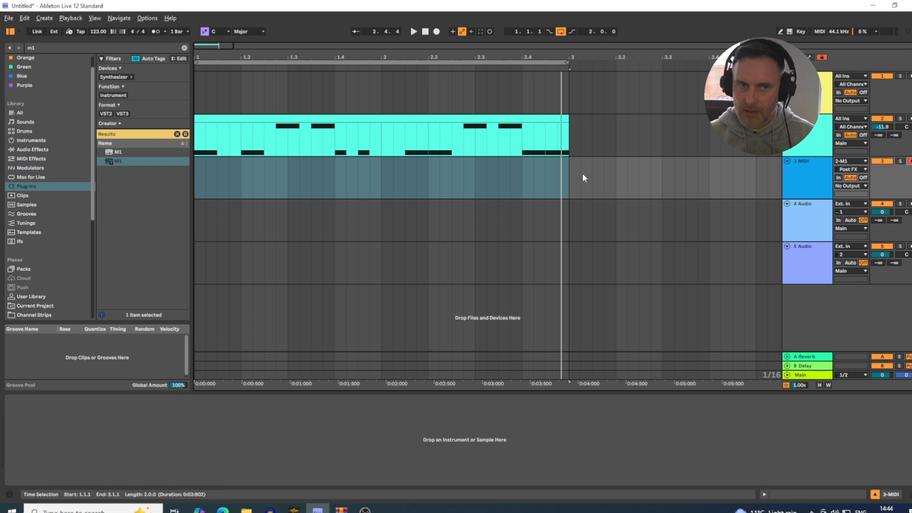
Step: Record the two-bar chord output onto the new MIDI track and inspect the recorded notes in the clip editor
{"action": "left_click", "coordinate": [437, 33]}
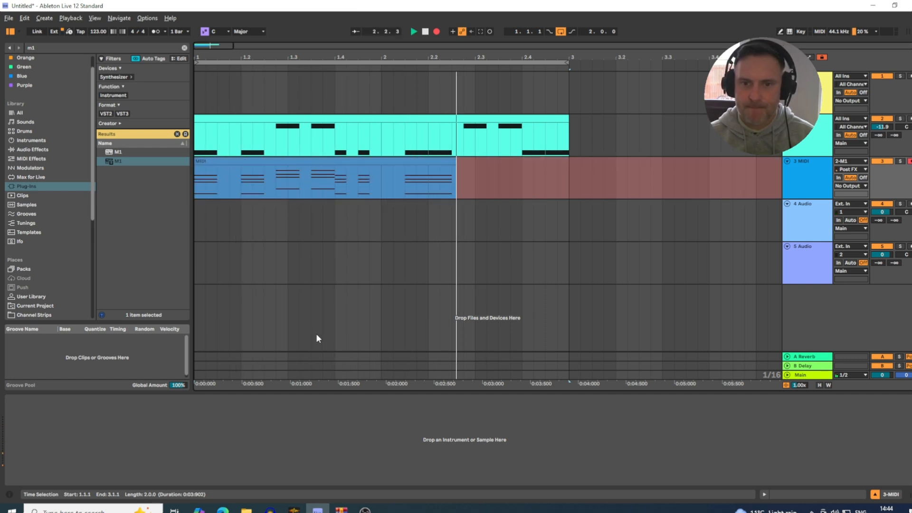
{"action": "key", "text": "space"}
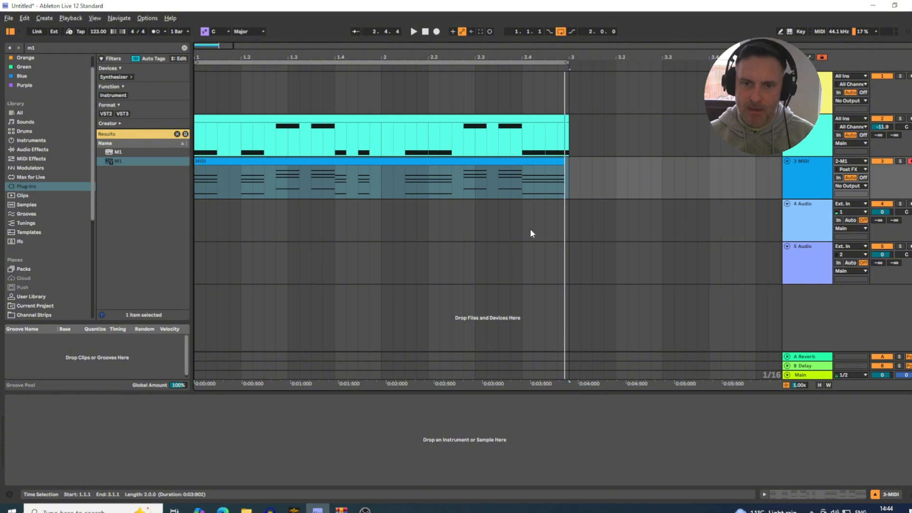
{"action": "left_click", "coordinate": [517, 169]}
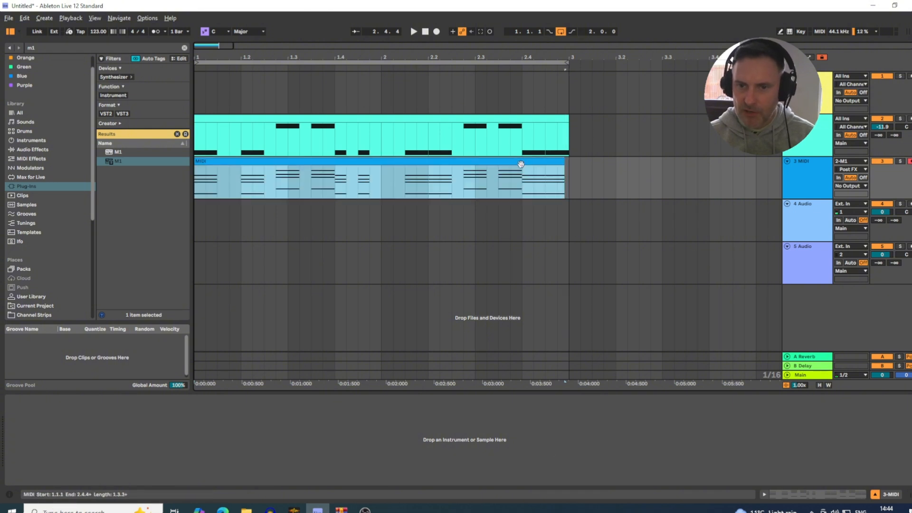
{"action": "double_click", "coordinate": [377, 175]}
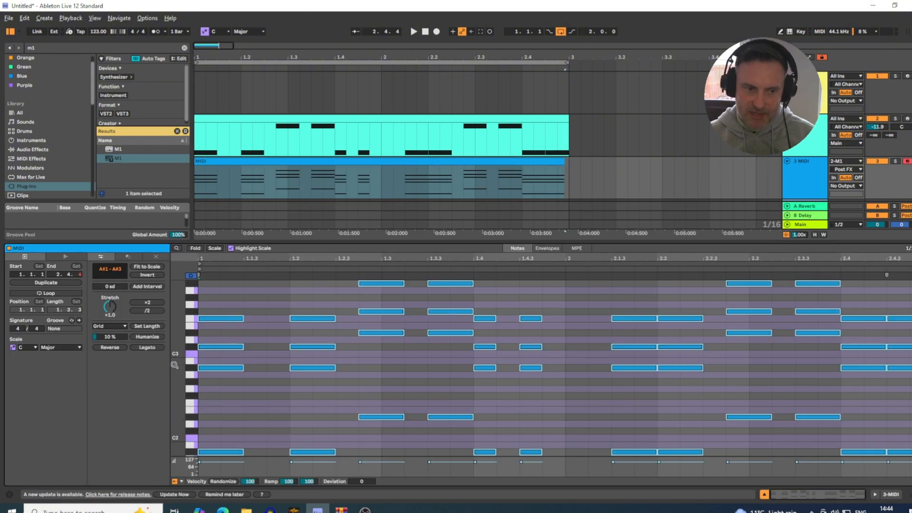
{"action": "scroll", "coordinate": [175, 365], "scroll_direction": "down", "scroll_amount": 2}
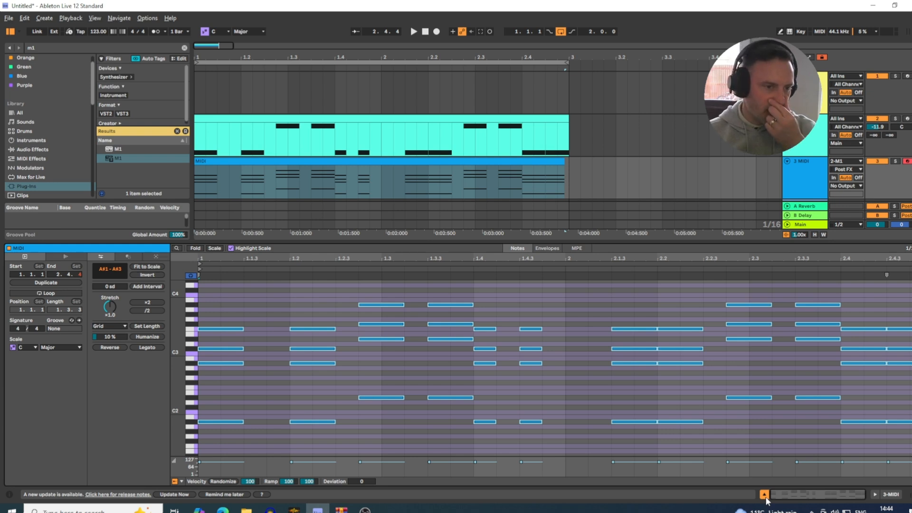
{"action": "left_click", "coordinate": [765, 494]}
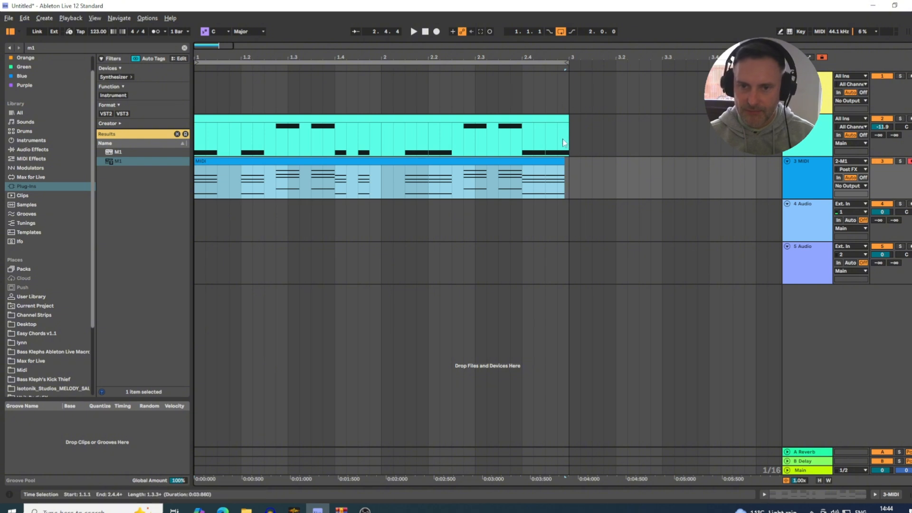
Step: Extend the recorded clip's end to 3.1.1 and lengthen its last chord at 2.4.3 up to the clip's end
{"action": "left_click_drag", "start_coordinate": [565, 164], "coordinate": [568, 163]}
{"action": "double_click", "coordinate": [559, 160]}
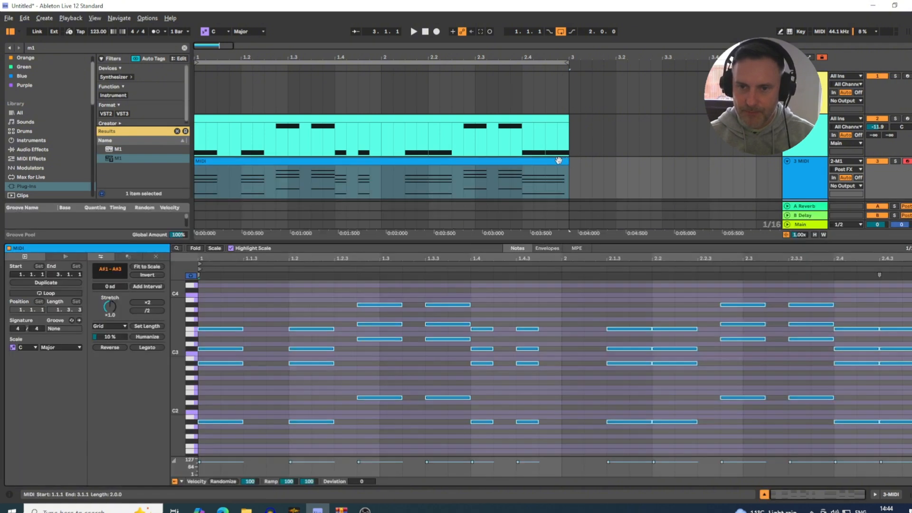
{"action": "left_click", "coordinate": [559, 166]}
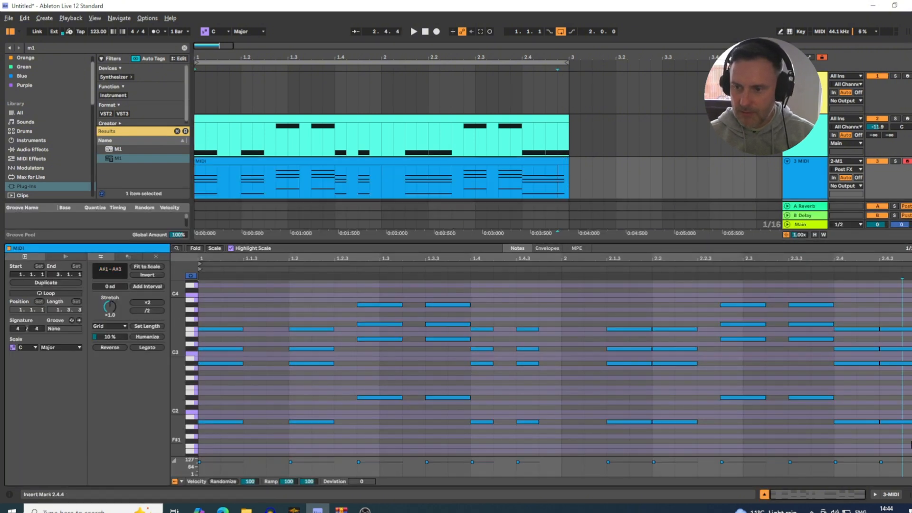
{"action": "left_click_drag", "start_coordinate": [911, 445], "coordinate": [902, 327]}
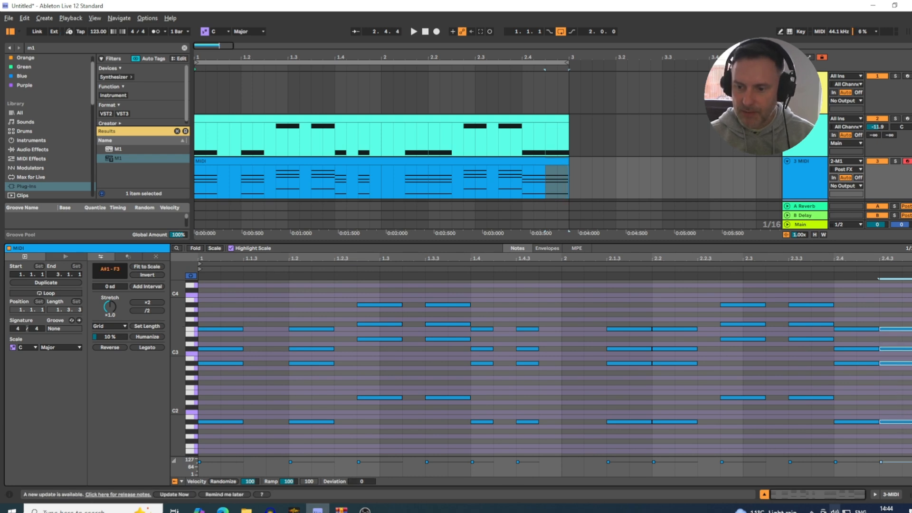
{"action": "left_click", "coordinate": [765, 494]}
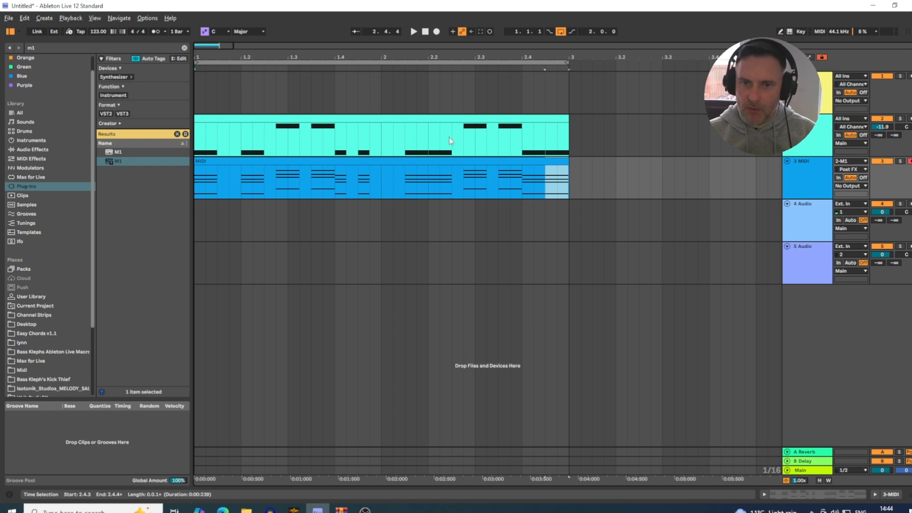
Step: Move the original M1 clip to bar 3 and place the recorded chord clip at bar 1 of the M1 track
{"action": "left_click_drag", "start_coordinate": [339, 118], "coordinate": [708, 128]}
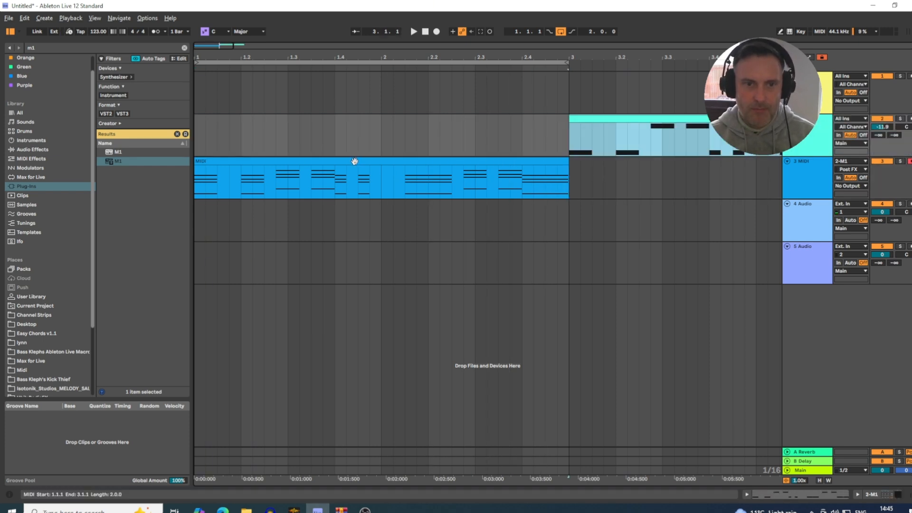
{"action": "left_click", "coordinate": [357, 141]}
{"action": "left_click", "coordinate": [599, 175]}
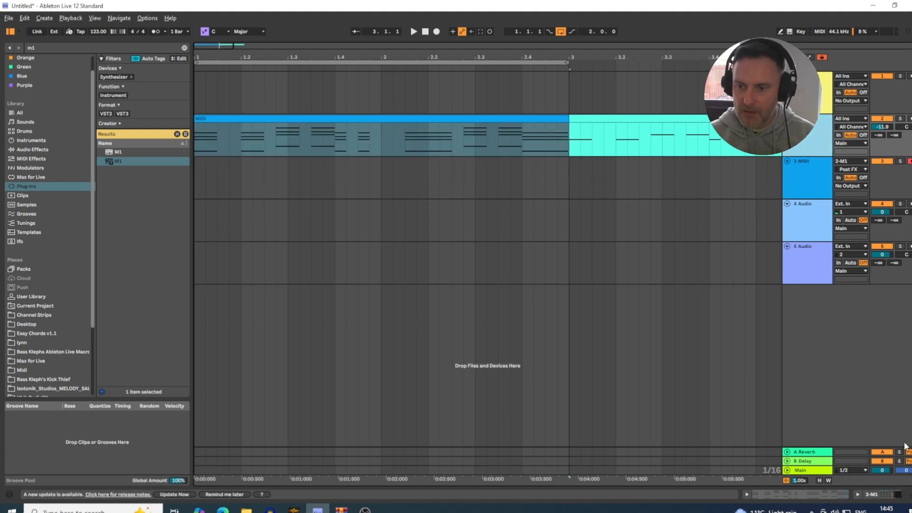
Step: Turn off the House for to go chord device, solo the M1 track, and play and open the recorded clip
{"action": "left_click", "coordinate": [886, 497]}
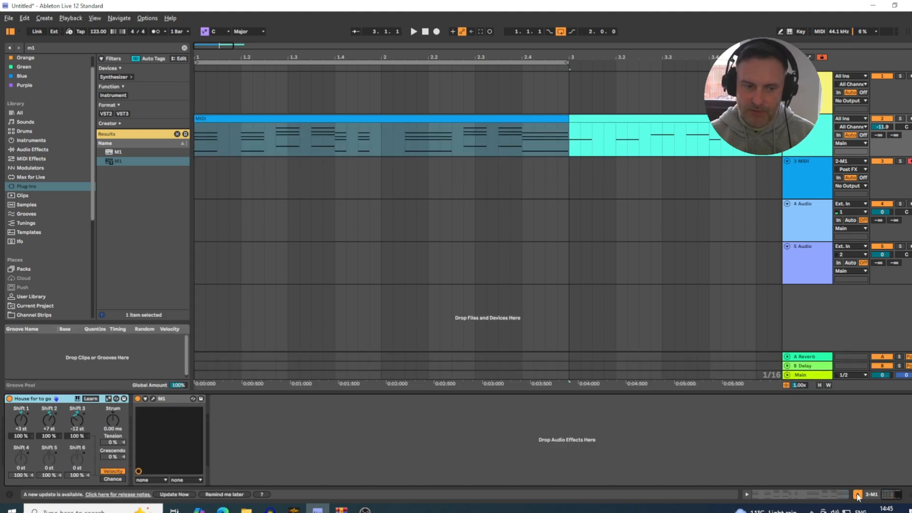
{"action": "left_click", "coordinate": [9, 399]}
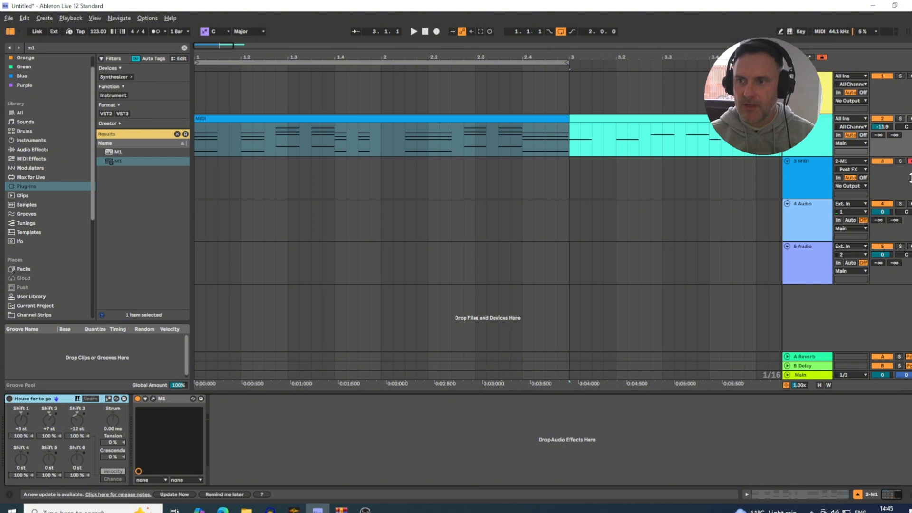
{"action": "left_click", "coordinate": [900, 118]}
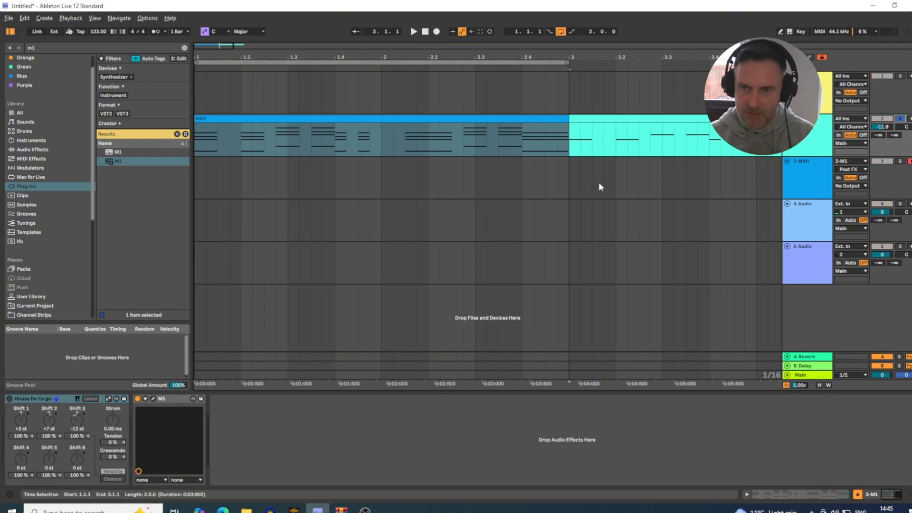
{"action": "key", "text": "space"}
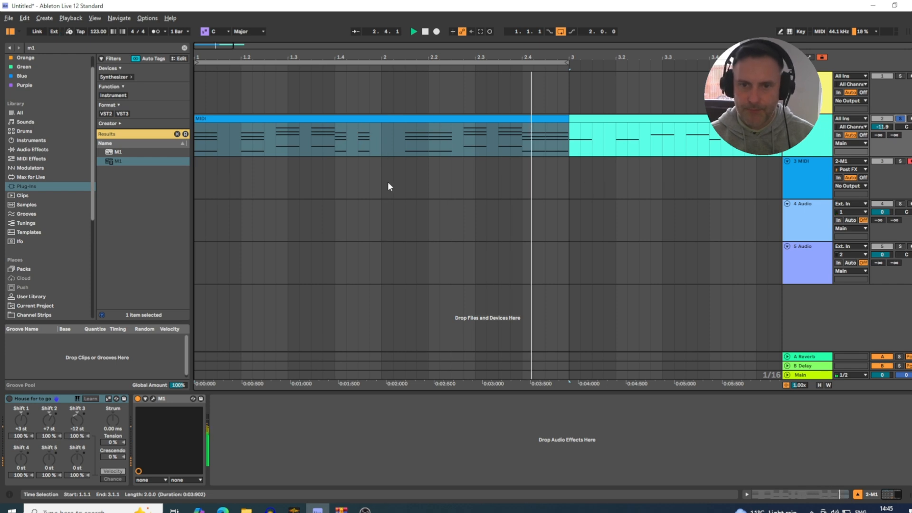
{"action": "double_click", "coordinate": [302, 120]}
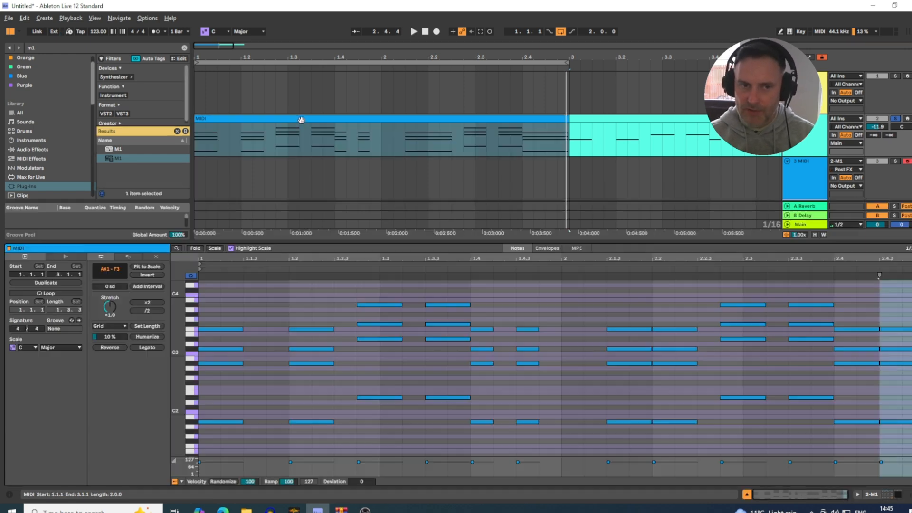
Step: Audition the F3 notes of the first two chords an octave lower and an octave higher, and return them to F3
{"action": "left_click_drag", "start_coordinate": [204, 336], "coordinate": [341, 317]}
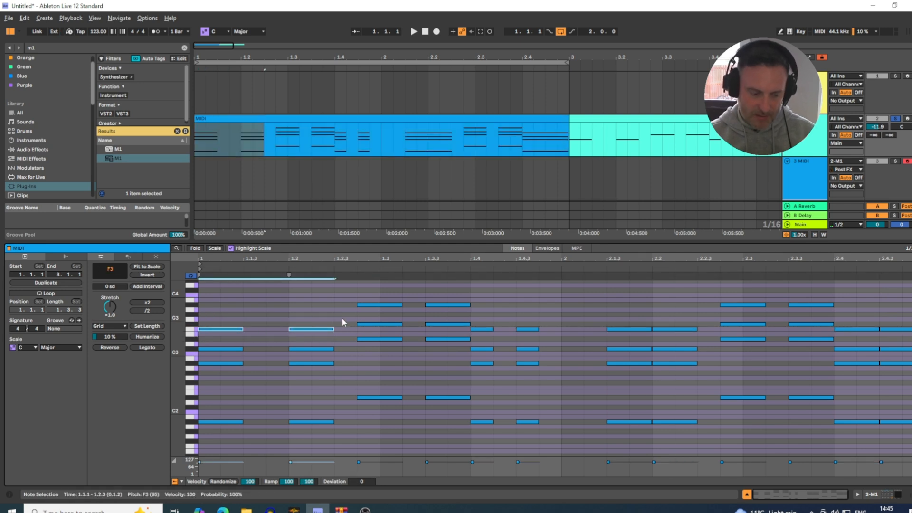
{"action": "key", "text": "shift+Down"}
{"action": "key", "text": "space"}
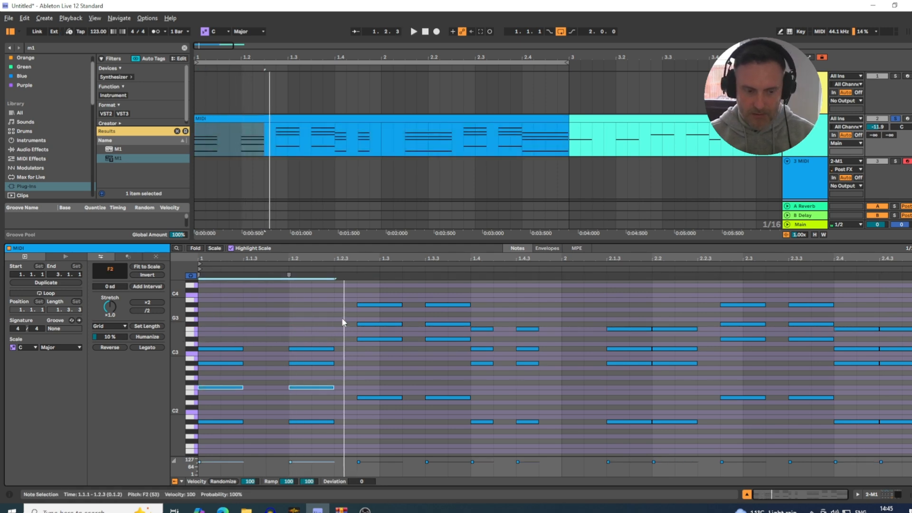
{"action": "key", "text": "shift+Up"}
{"action": "key", "text": "shift+Up"}
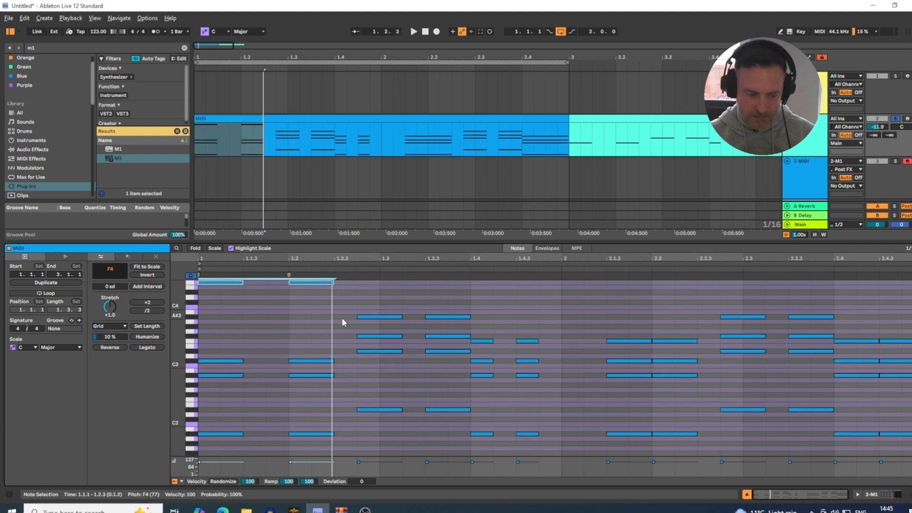
{"action": "key", "text": "shift+Down"}
{"action": "key", "text": "space"}
Step: Audition the A#2 notes of the first two chords two octaves lower at A#0, and return them to A#2
{"action": "left_click_drag", "start_coordinate": [323, 341], "coordinate": [322, 376]}
{"action": "key", "text": "shift+Down"}
{"action": "key", "text": "shift+Down"}
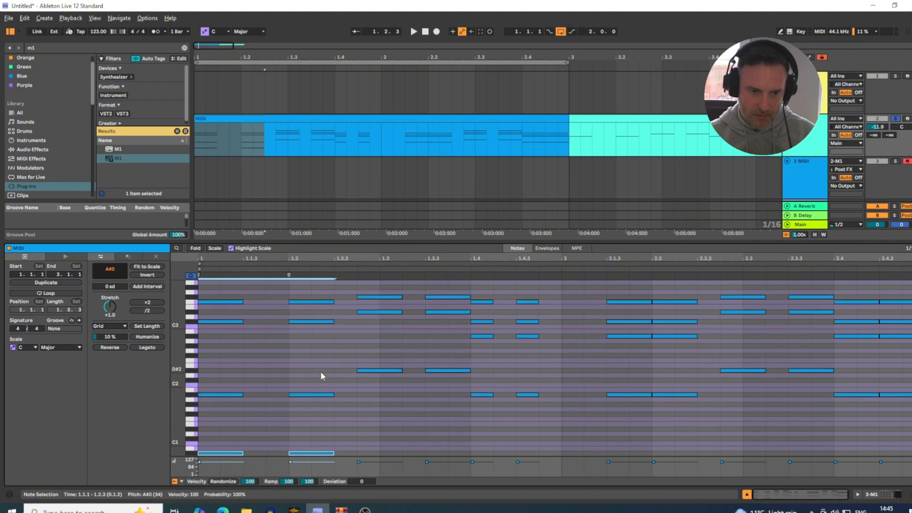
{"action": "key", "text": "space"}
{"action": "key", "text": "space"}
{"action": "key", "text": "shift+Up"}
{"action": "key", "text": "shift+Up"}
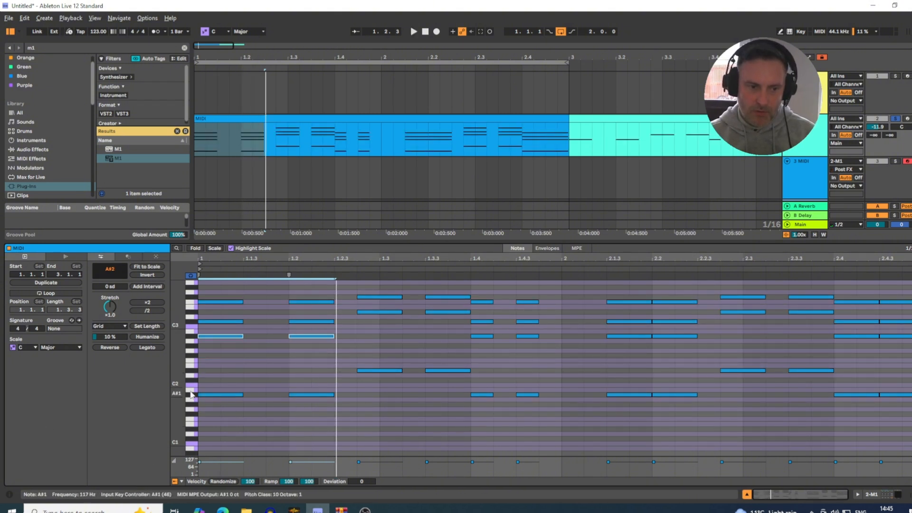
Step: Lower the two D#2–A#3 chords at 1.2.4 and 1.3.3 by five semitones to A#1–F3
{"action": "scroll", "coordinate": [399, 377], "scroll_direction": "down", "scroll_amount": 5}
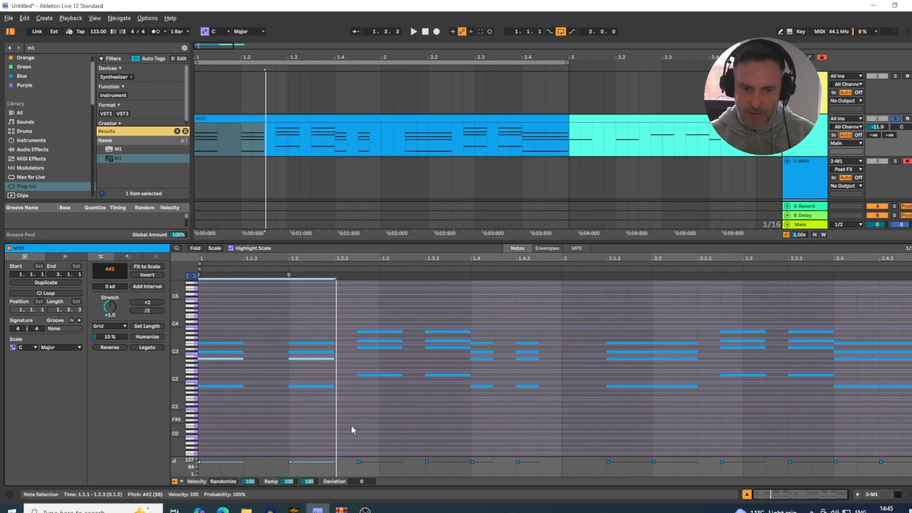
{"action": "left_click_drag", "start_coordinate": [361, 407], "coordinate": [399, 313]}
{"action": "scroll", "coordinate": [397, 373], "scroll_direction": "up", "scroll_amount": 3}
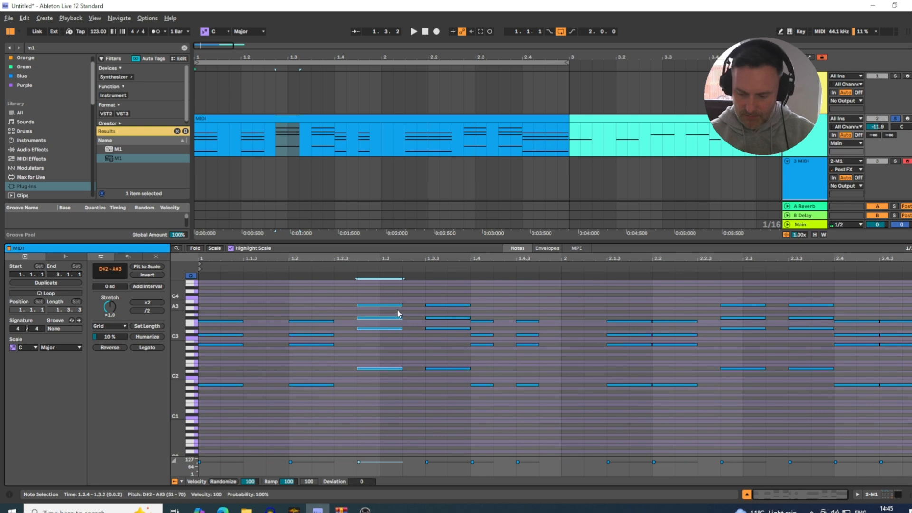
{"action": "key", "text": "Down"}
{"action": "key", "text": "Down"}
{"action": "key", "text": "Down"}
{"action": "key", "text": "Down"}
{"action": "key", "text": "Down"}
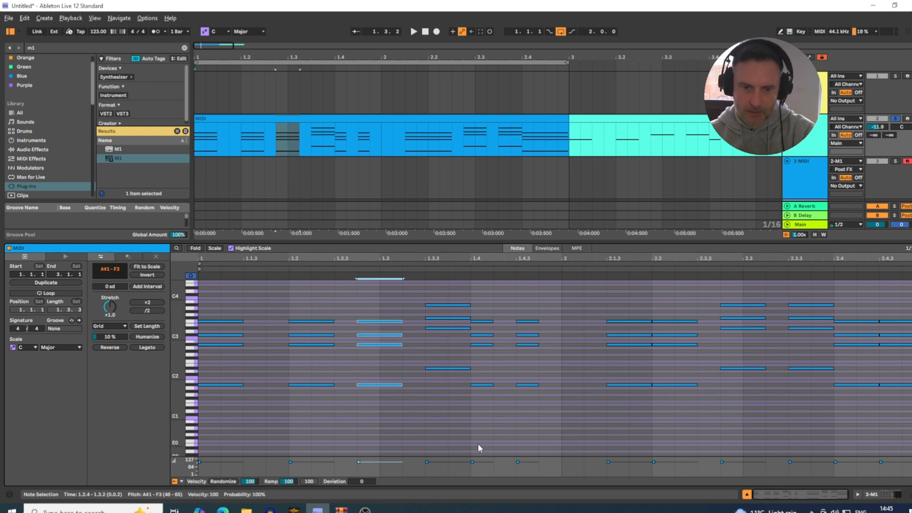
{"action": "key", "text": "ctrl+d"}
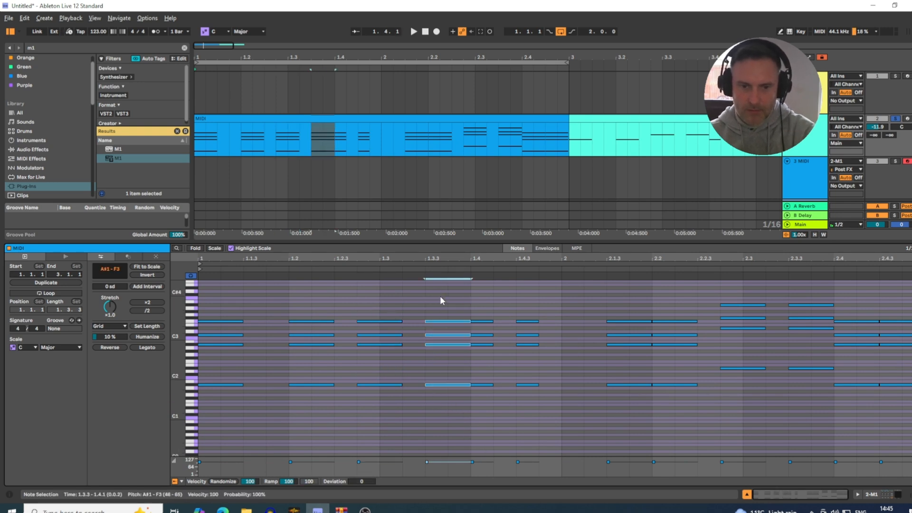
Step: Select the A#2 notes across bar 1, loop the clip over bar 1, and play it
{"action": "left_click_drag", "start_coordinate": [557, 348], "coordinate": [185, 350]}
{"action": "key", "text": "ctrl+l"}
{"action": "key", "text": "space"}
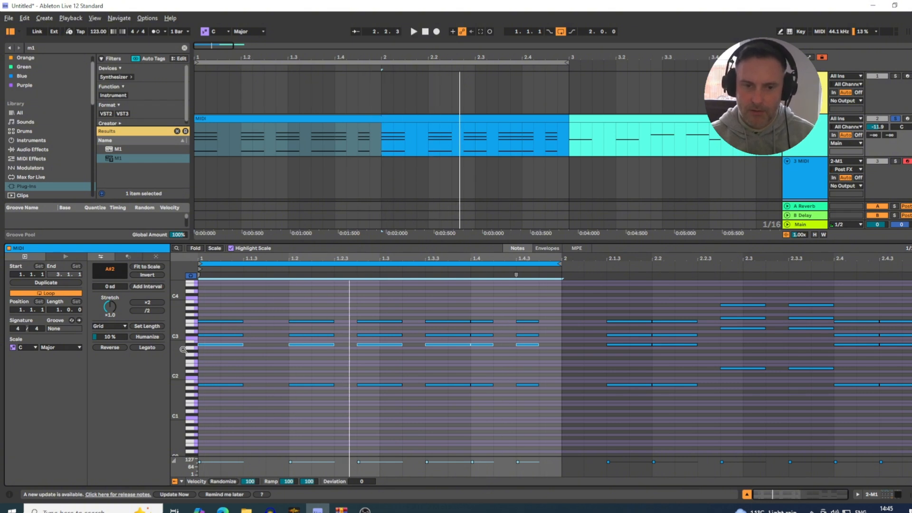
Step: Raise the F3 notes of the chords at 1.2.4 and 1.3.3 by five semitones to A#3, and play the loop
{"action": "left_click_drag", "start_coordinate": [367, 328], "coordinate": [449, 317]}
{"action": "key", "text": "Up"}
{"action": "key", "text": "Up"}
{"action": "key", "text": "Up"}
{"action": "key", "text": "Up"}
{"action": "key", "text": "Up"}
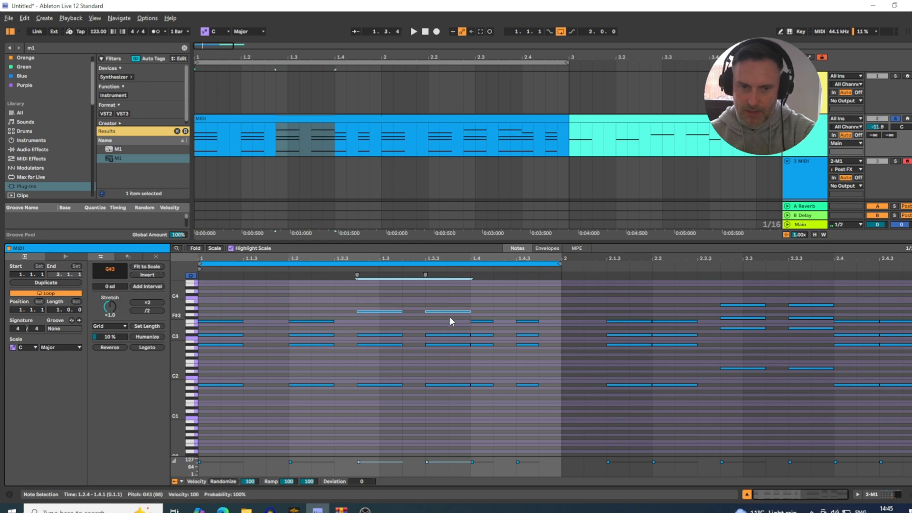
{"action": "key", "text": "space"}
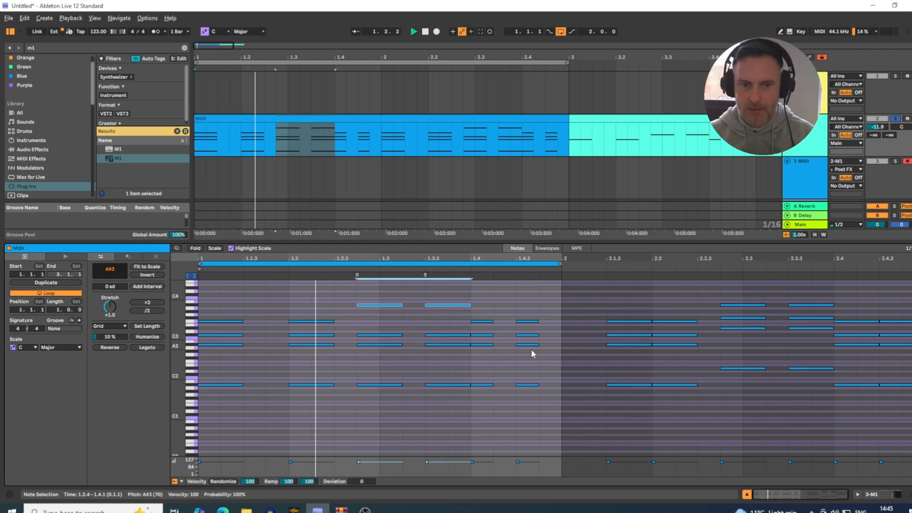
{"action": "key", "text": "space"}
Step: Raise the C#3 notes of the chords at 1.2.4 and 1.3.3 to F3, and play the loop
{"action": "key", "text": "Down"}
{"action": "key", "text": "Down"}
{"action": "key", "text": "Down"}
{"action": "key", "text": "Down"}
{"action": "key", "text": "Down"}
{"action": "key", "text": "Down"}
{"action": "key", "text": "Down"}
{"action": "key", "text": "Down"}
{"action": "key", "text": "Down"}
{"action": "key", "text": "Down"}
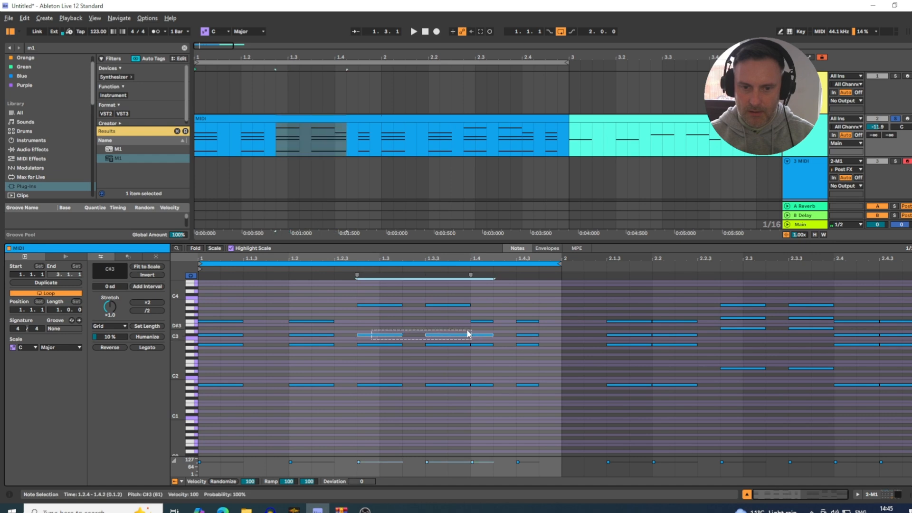
{"action": "key", "text": "Up"}
{"action": "key", "text": "Up"}
{"action": "key", "text": "Up"}
{"action": "key", "text": "Up"}
{"action": "key", "text": "Up"}
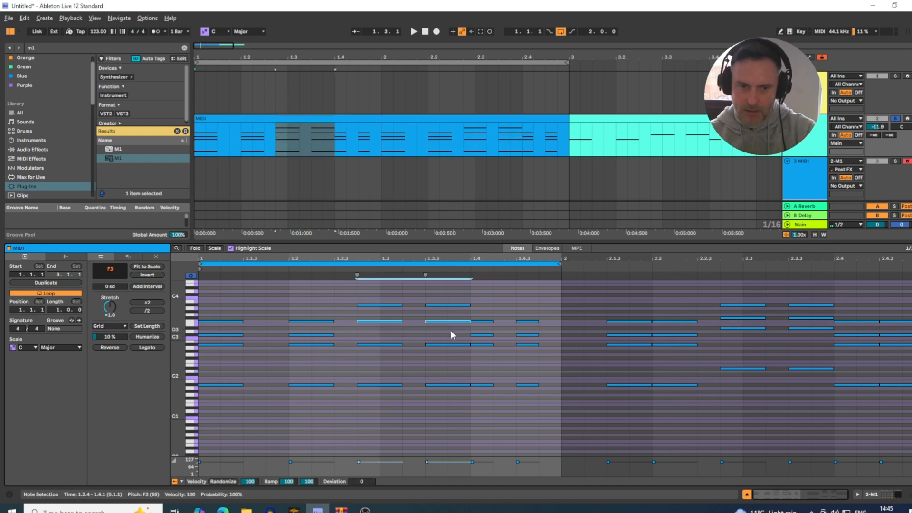
{"action": "key", "text": "space"}
{"action": "key", "text": "space"}
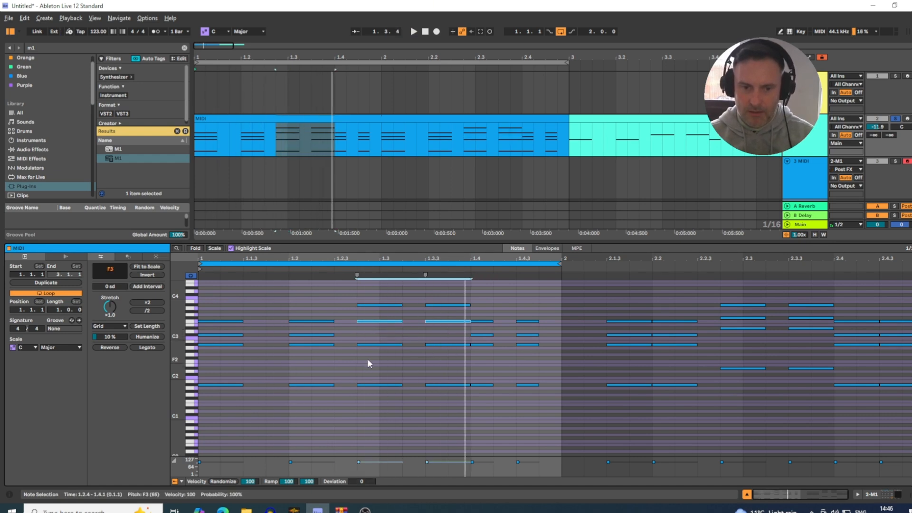
Step: Raise the A#2 notes of the chords at 1.2.4 and 1.3.3 by three semitones to C#3, and play the loop
{"action": "left_click_drag", "start_coordinate": [367, 358], "coordinate": [442, 346]}
{"action": "key", "text": "Up"}
{"action": "key", "text": "Up"}
{"action": "key", "text": "Up"}
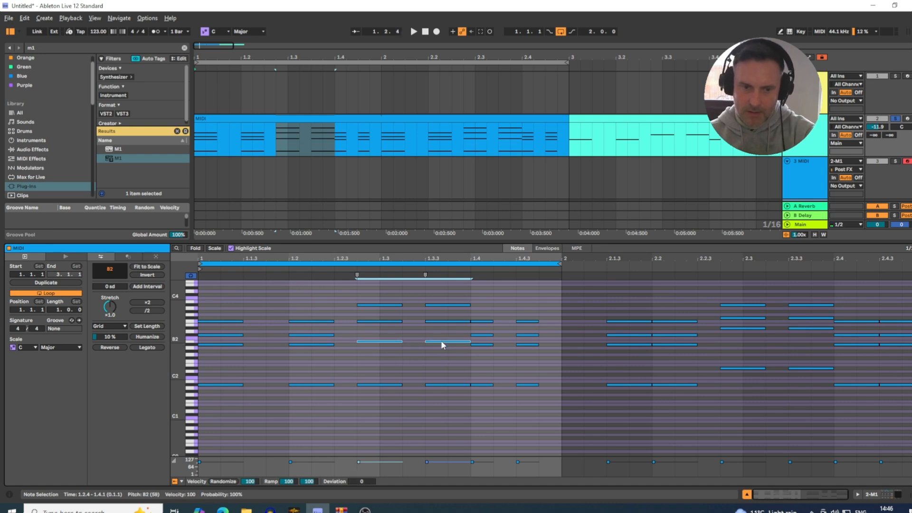
{"action": "key", "text": "space"}
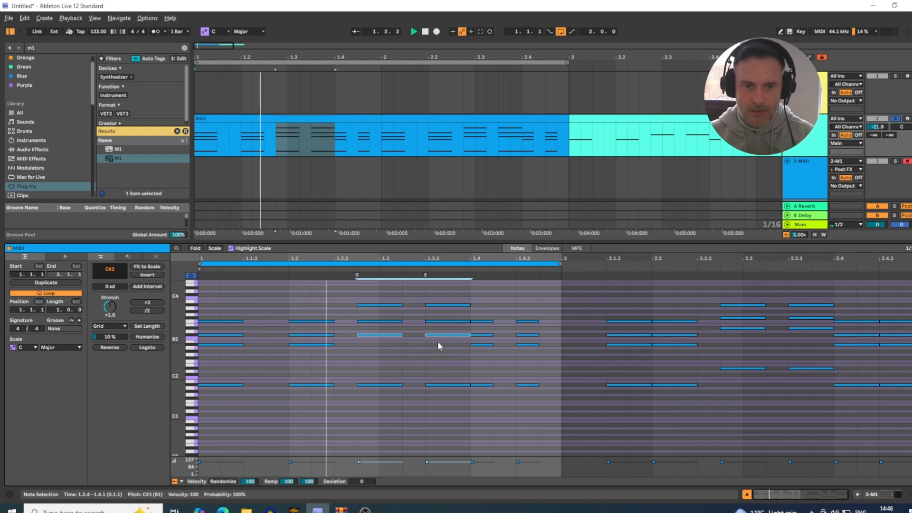
{"action": "key", "text": "space"}
Step: Audition the A#1 notes of the chords at 1.2.4 and 1.3.3 at C#2 and D#2, and return them to A#1
{"action": "key", "text": "shift+Down"}
{"action": "key", "text": "Down"}
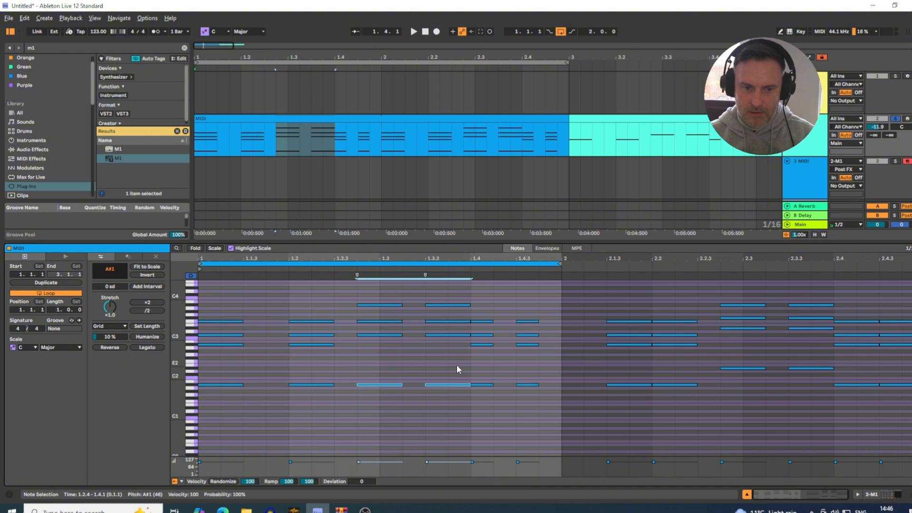
{"action": "key", "text": "Up"}
{"action": "key", "text": "space"}
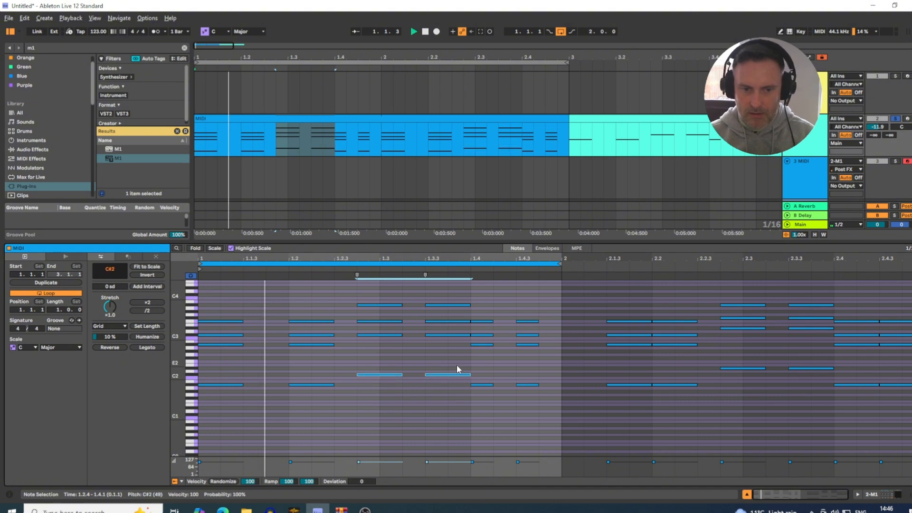
{"action": "key", "text": "Up"}
{"action": "key", "text": "Up"}
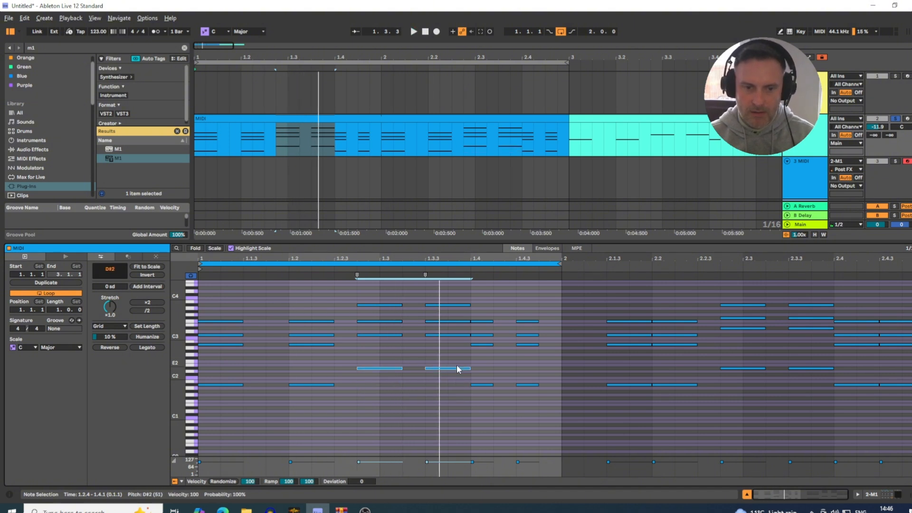
{"action": "key", "text": "Up"}
{"action": "key", "text": "Up"}
{"action": "key", "text": "Up"}
{"action": "key", "text": "Up"}
{"action": "key", "text": "Up"}
{"action": "key", "text": "Up"}
{"action": "key", "text": "Up"}
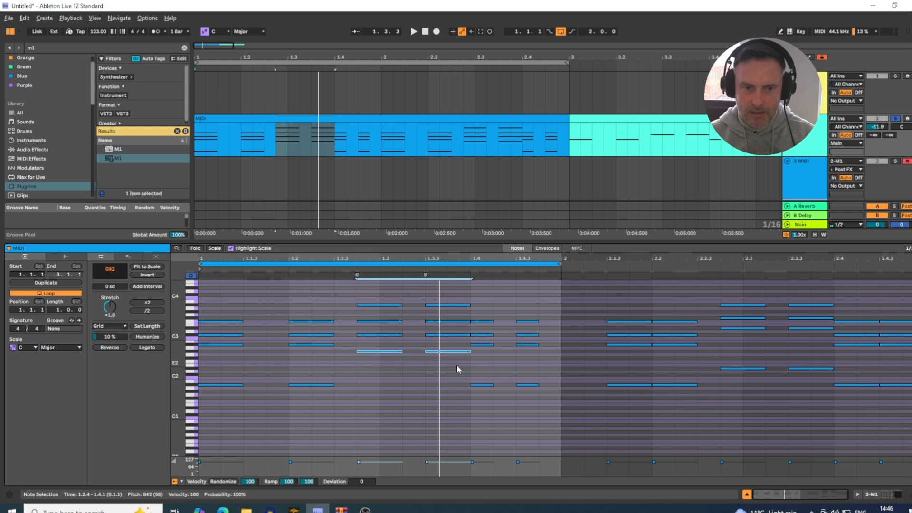
{"action": "key", "text": "shift+Down"}
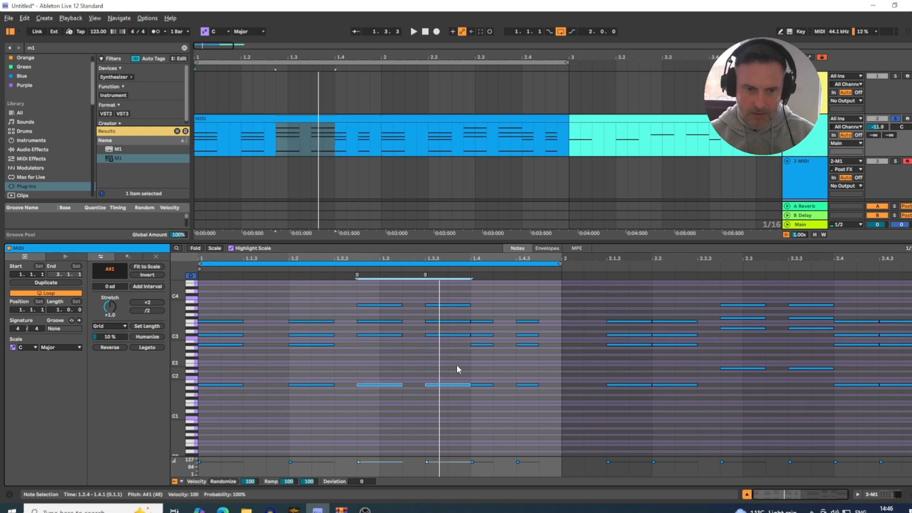
Step: Audition the bass notes of the chords at 1.2.4 and 1.3.3 at F2, and return them to A#1
{"action": "key", "text": "Up"}
{"action": "key", "text": "Up"}
{"action": "key", "text": "Up"}
{"action": "key", "text": "Up"}
{"action": "key", "text": "Up"}
{"action": "key", "text": "Up"}
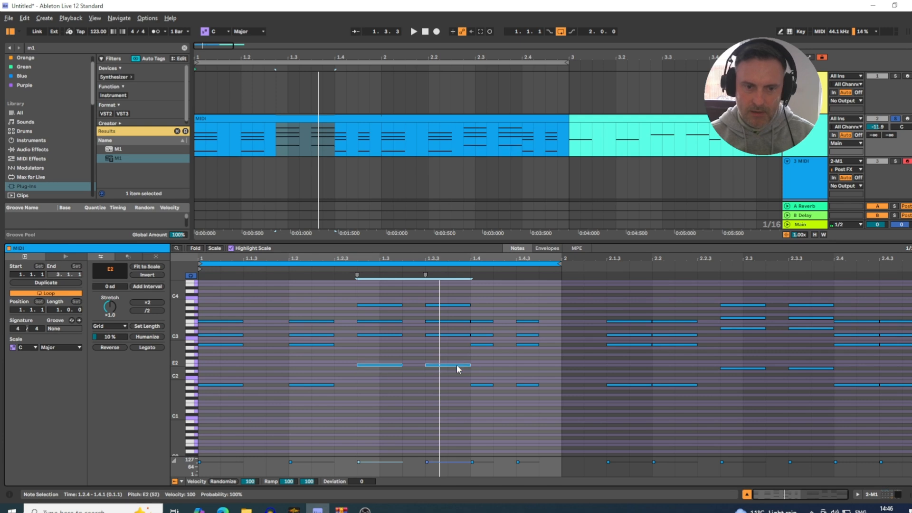
{"action": "key", "text": "Up"}
{"action": "key", "text": "space"}
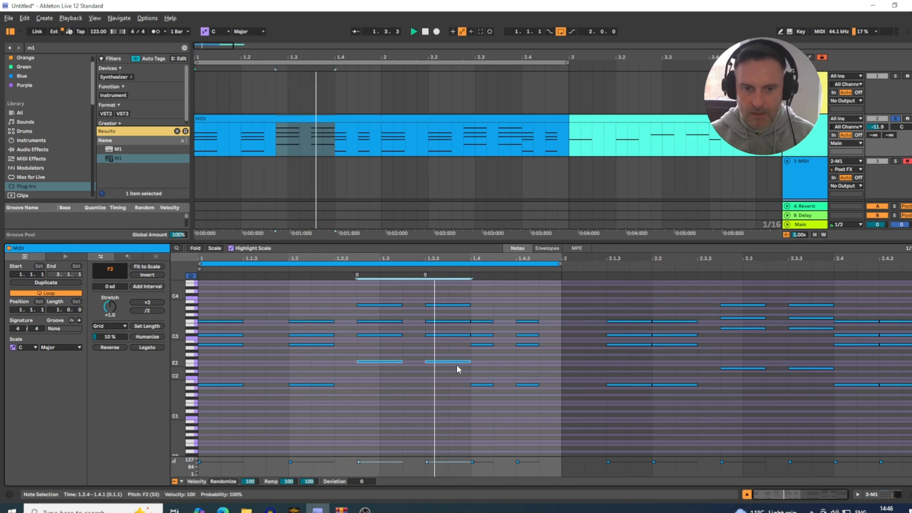
{"action": "key", "text": "space"}
{"action": "key", "text": "Up"}
{"action": "key", "text": "Up"}
{"action": "key", "text": "Up"}
{"action": "key", "text": "Up"}
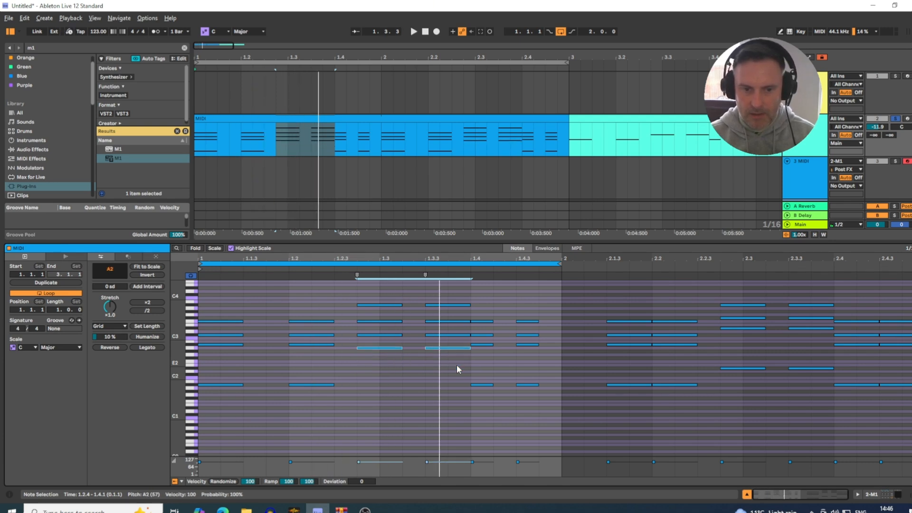
{"action": "key", "text": "Up"}
{"action": "key", "text": "shift+Down"}
Step: Play the loop and deactivate all the A#1 notes in bar 1
{"action": "key", "text": "space"}
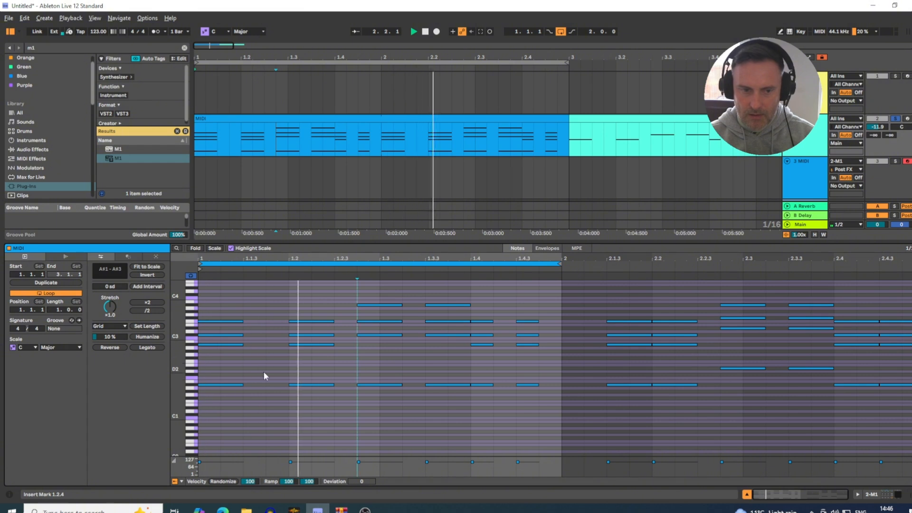
{"action": "left_click_drag", "start_coordinate": [202, 375], "coordinate": [551, 408]}
{"action": "key", "text": "0"}
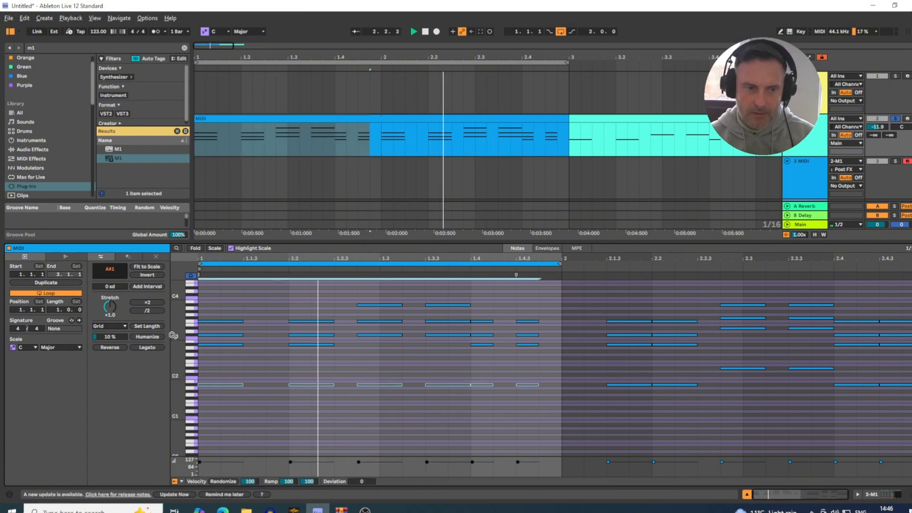
{"action": "left_click_drag", "start_coordinate": [176, 336], "coordinate": [191, 393]}
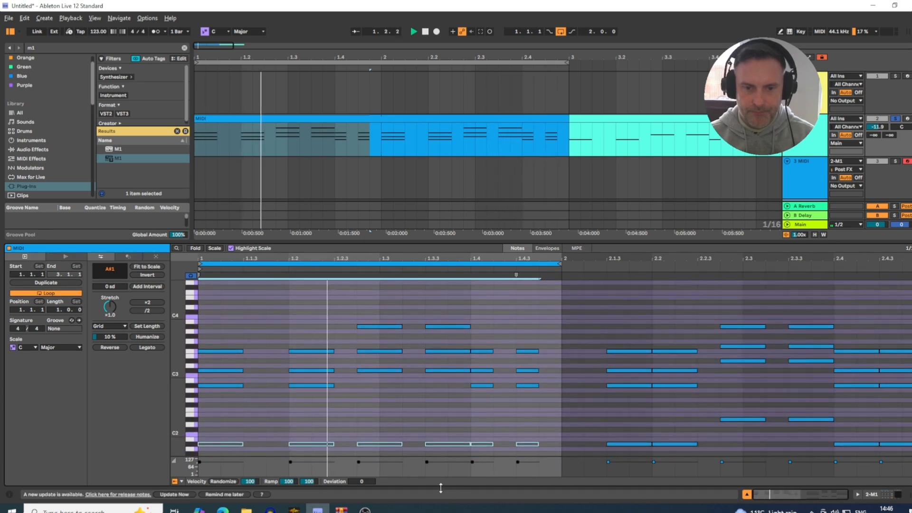
{"action": "key", "text": "space"}
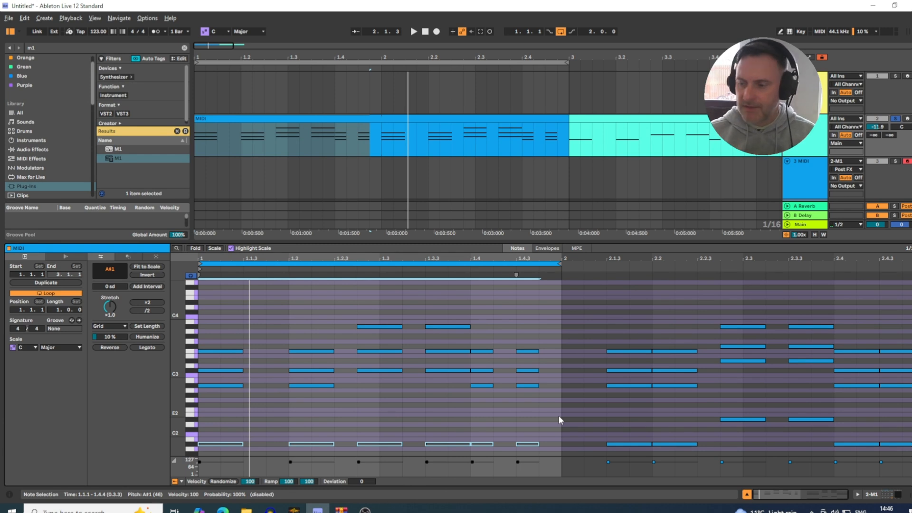
Step: Select the first MIDI clip in the arrangement and show the device chain of the M1 track
{"action": "left_click", "coordinate": [302, 120]}
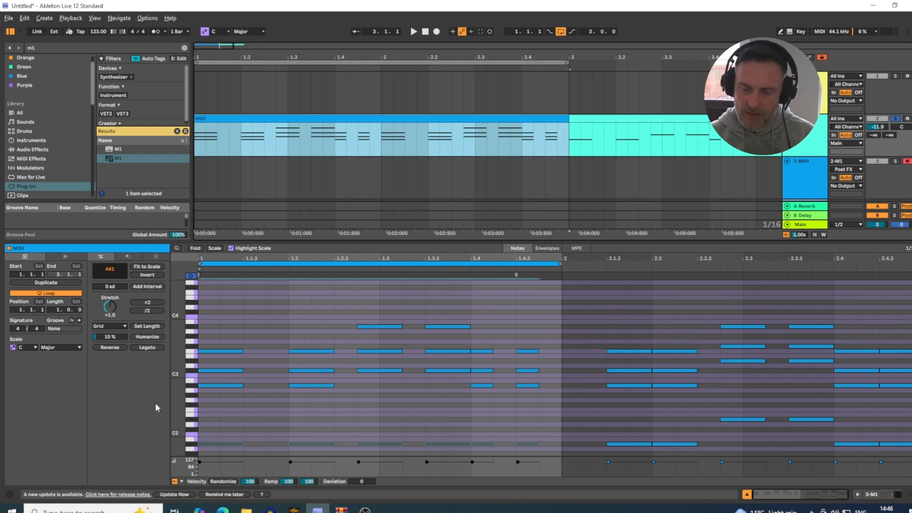
{"action": "left_click", "coordinate": [875, 495]}
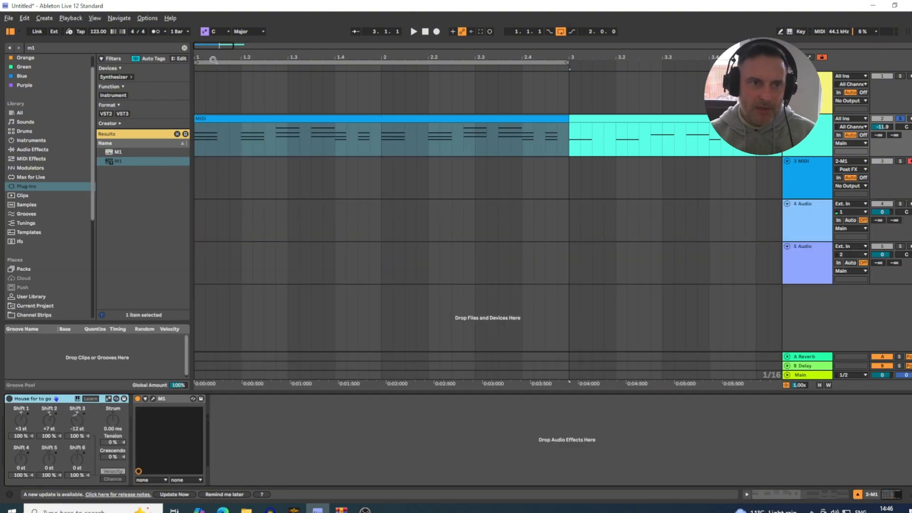
{"action": "left_click_drag", "start_coordinate": [213, 60], "coordinate": [213, 40]}
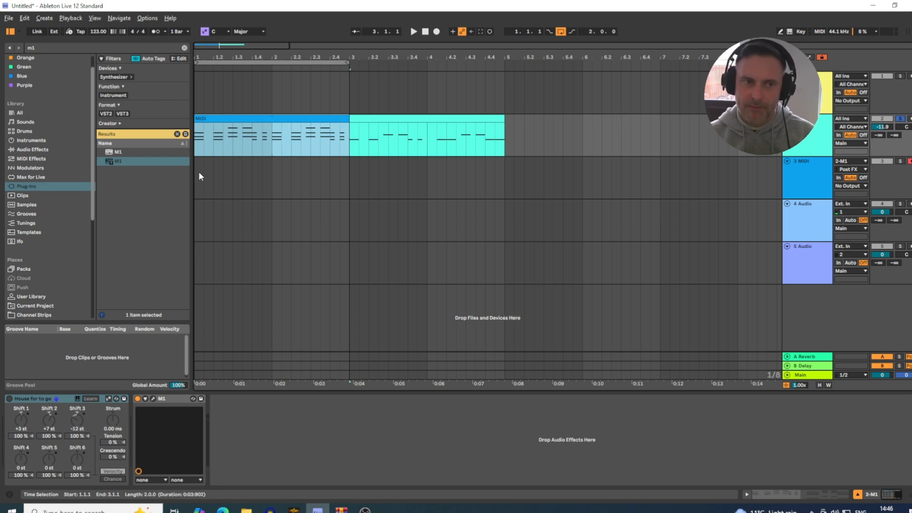
Step: Search the plug-ins for "serum" and load Serum 2 onto the 3 MIDI track
{"action": "left_click", "coordinate": [40, 48]}
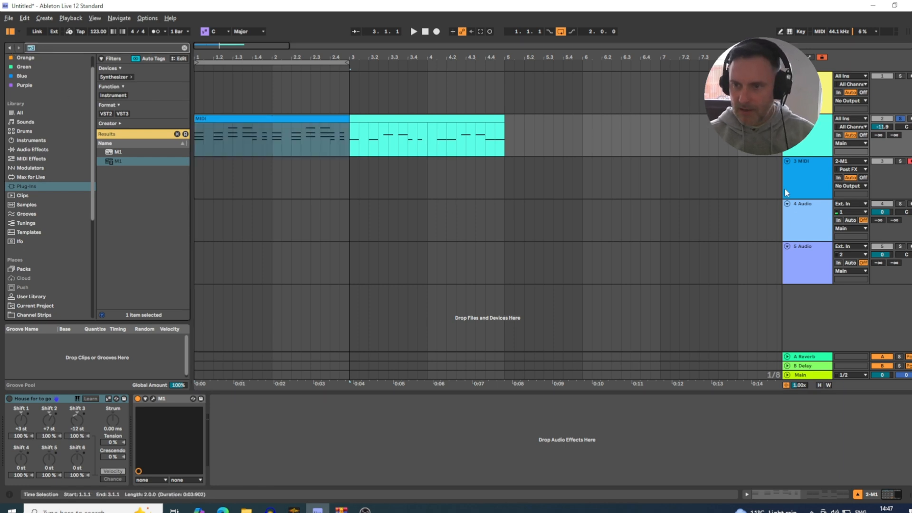
{"action": "left_click", "coordinate": [808, 173]}
{"action": "left_click", "coordinate": [30, 47]}
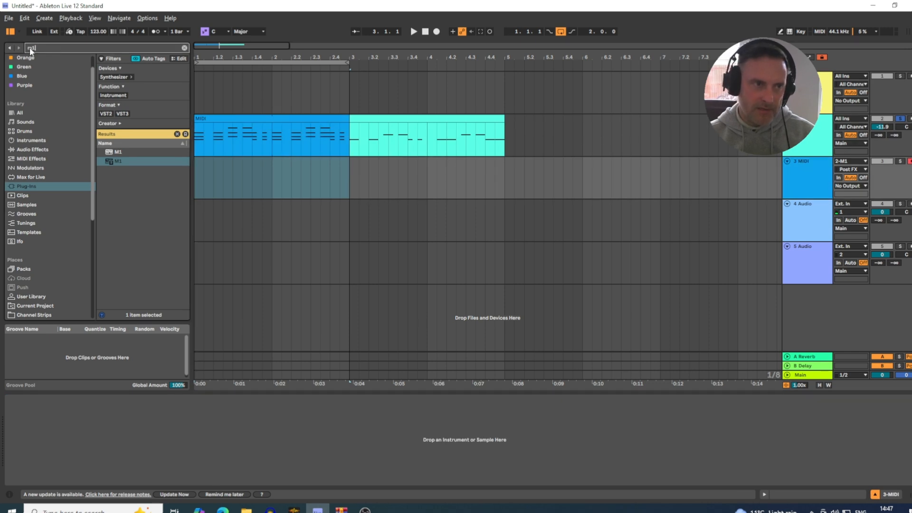
{"action": "type", "text": "serum"}
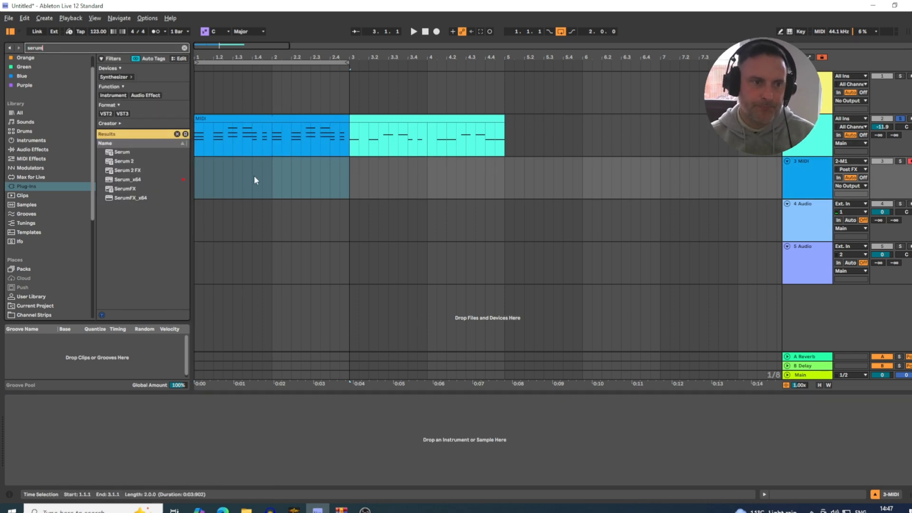
{"action": "double_click", "coordinate": [120, 162]}
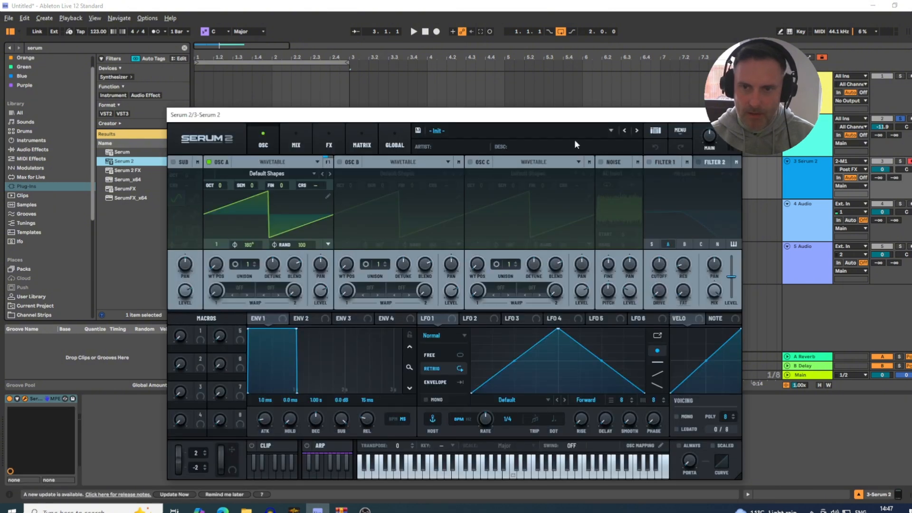
Step: Search the Serum 2 presets for "pluck" and preview the Furcloud ARP-AnalogUnisonPluck preset
{"action": "left_click", "coordinate": [655, 131]}
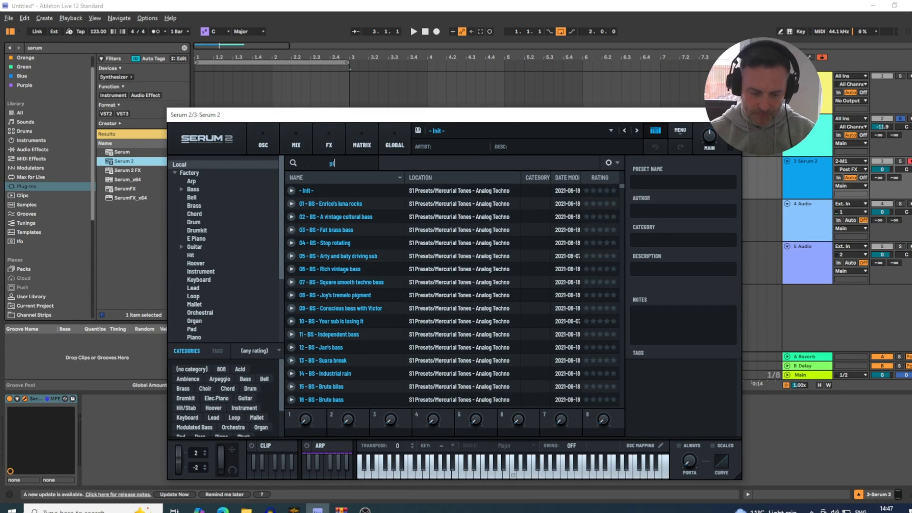
{"action": "key", "text": "Return"}
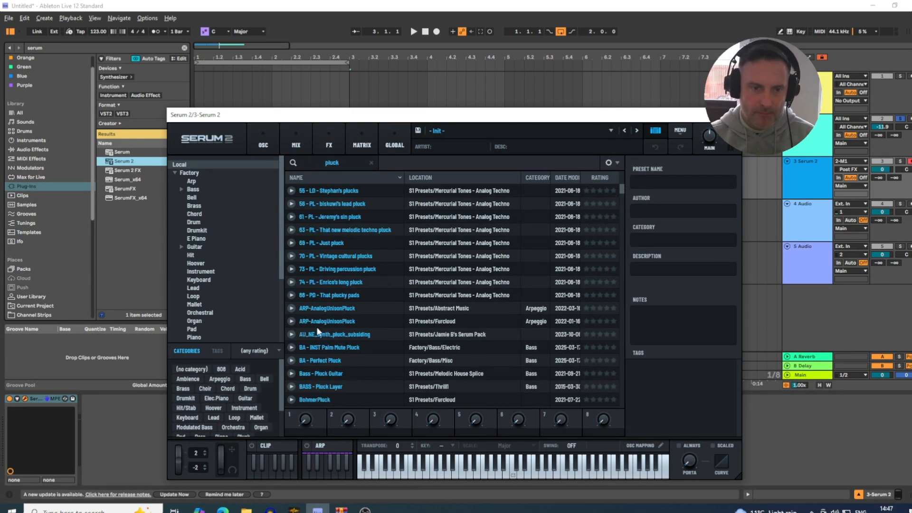
{"action": "left_click", "coordinate": [292, 322]}
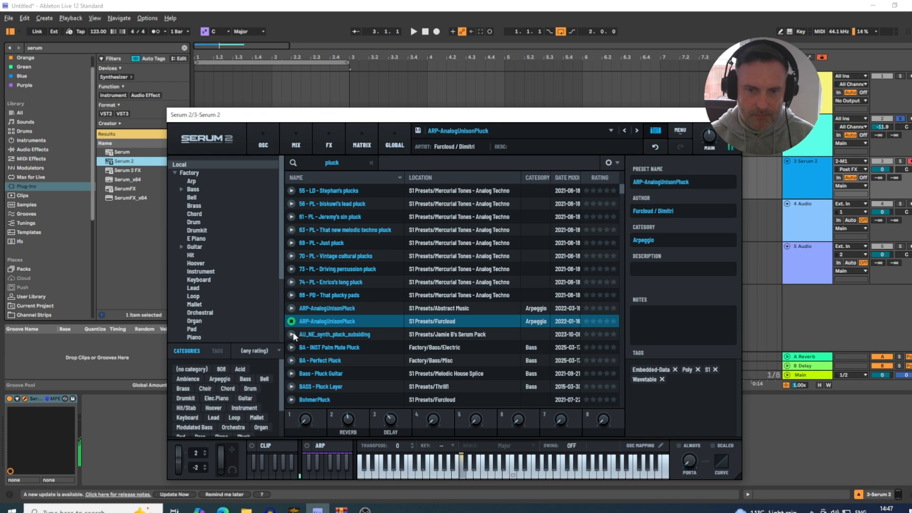
Step: Lower the Serum 2 track volume to -7.2 dB and preview more pluck presets, ending on 63 - PL - That new melodic techno pluck
{"action": "left_click_drag", "start_coordinate": [882, 169], "coordinate": [865, 180]}
{"action": "left_click", "coordinate": [292, 336]}
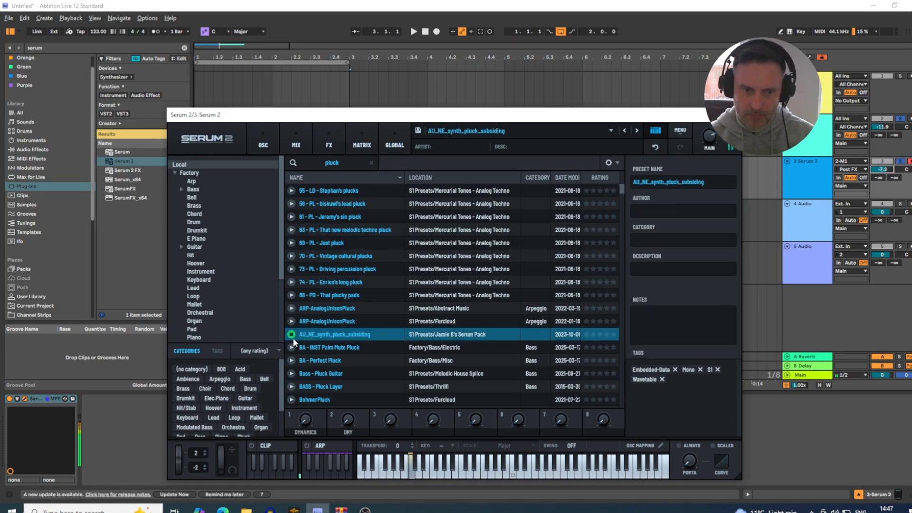
{"action": "left_click", "coordinate": [292, 348]}
{"action": "left_click", "coordinate": [292, 361]}
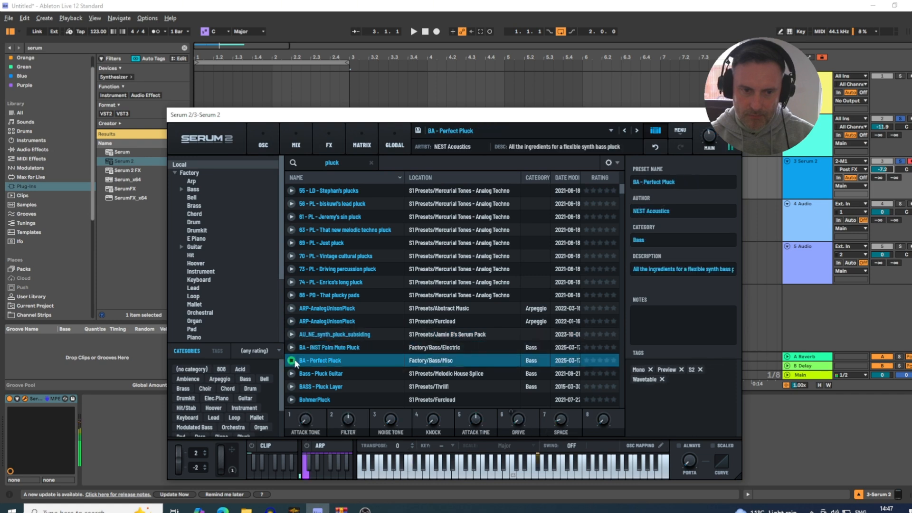
{"action": "left_click", "coordinate": [292, 374]}
{"action": "left_click", "coordinate": [292, 243]}
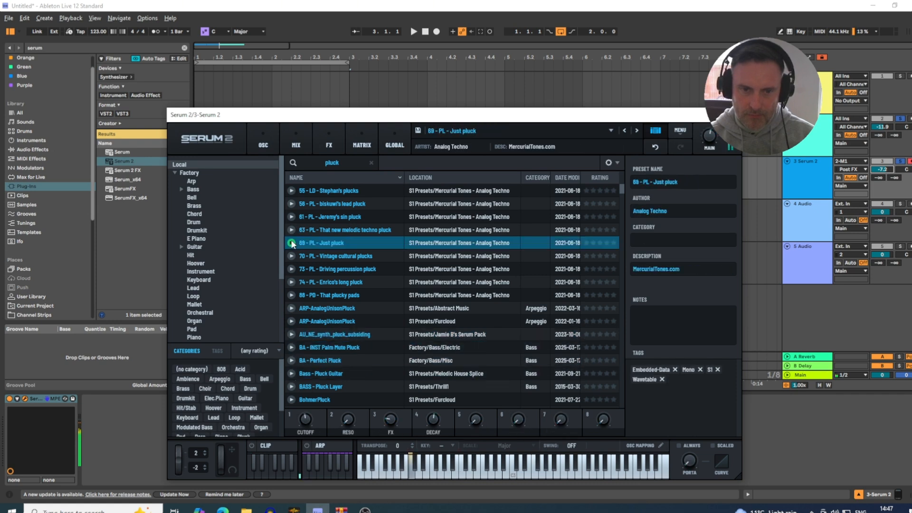
{"action": "left_click", "coordinate": [292, 230]}
Step: Lower the Serum 2 track volume to -16.9 dB and load the PL - Tinlicker preset from the Abstract Music folder of S1 Presets
{"action": "scroll", "coordinate": [328, 224], "scroll_direction": "down", "scroll_amount": 10}
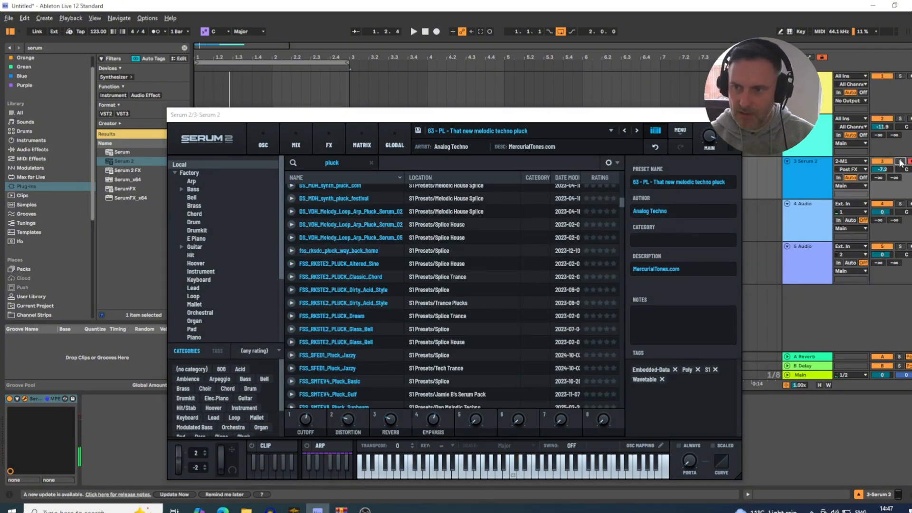
{"action": "scroll", "coordinate": [380, 209], "scroll_direction": "down", "scroll_amount": 5}
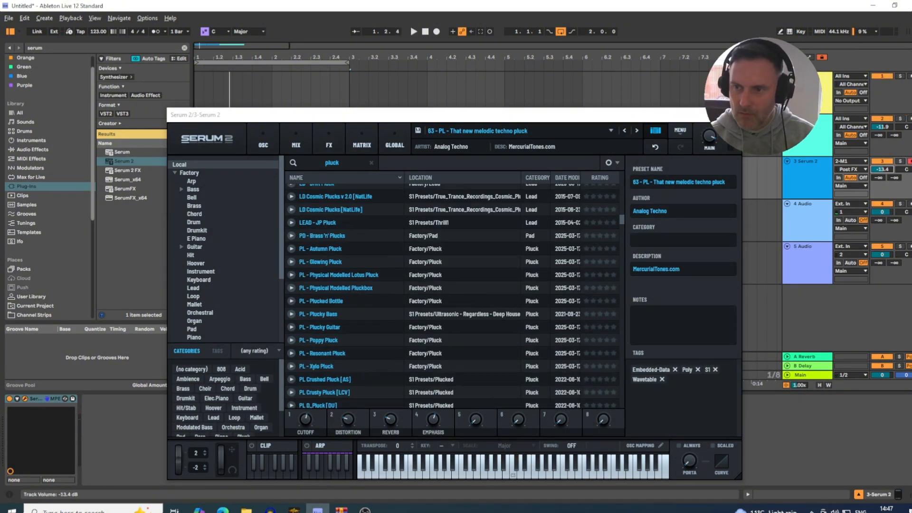
{"action": "scroll", "coordinate": [356, 313], "scroll_direction": "down", "scroll_amount": 8}
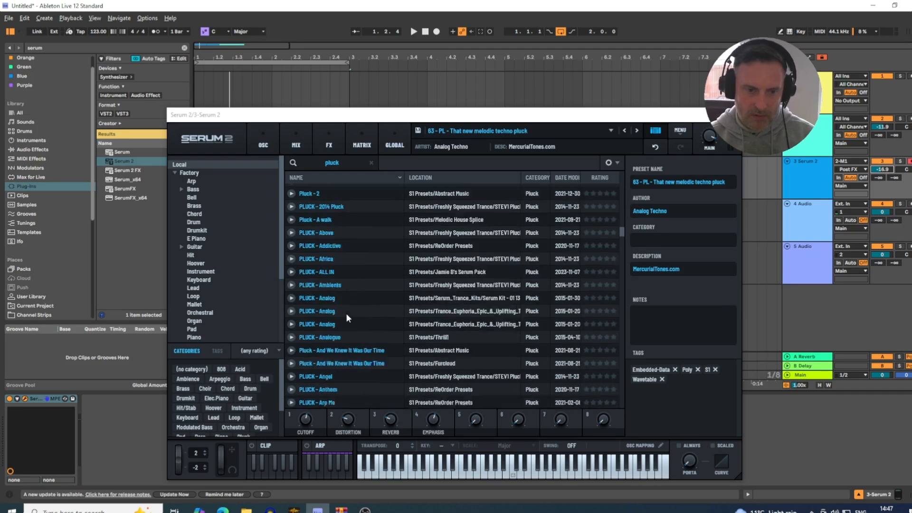
{"action": "left_click", "coordinate": [454, 131]}
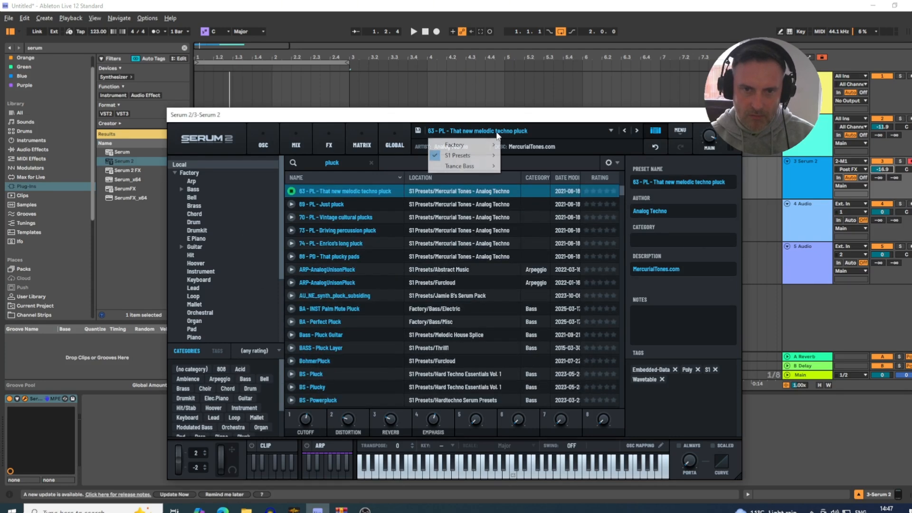
{"action": "mouse_move", "coordinate": [456, 157]}
{"action": "mouse_move", "coordinate": [547, 154]}
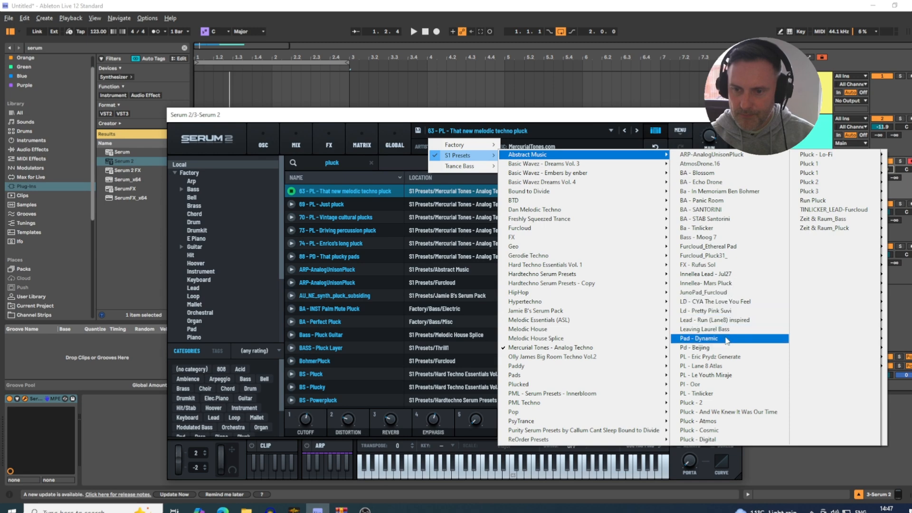
{"action": "left_click", "coordinate": [706, 394]}
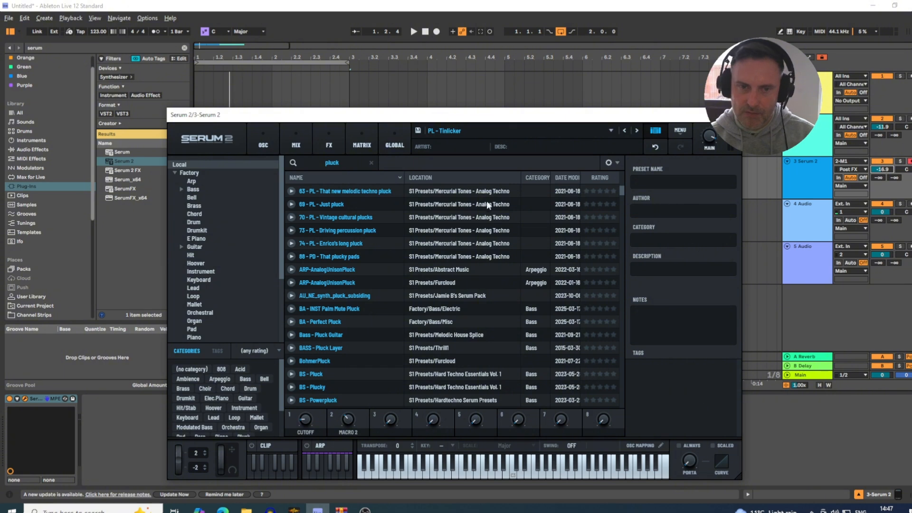
{"action": "left_click", "coordinate": [498, 472]}
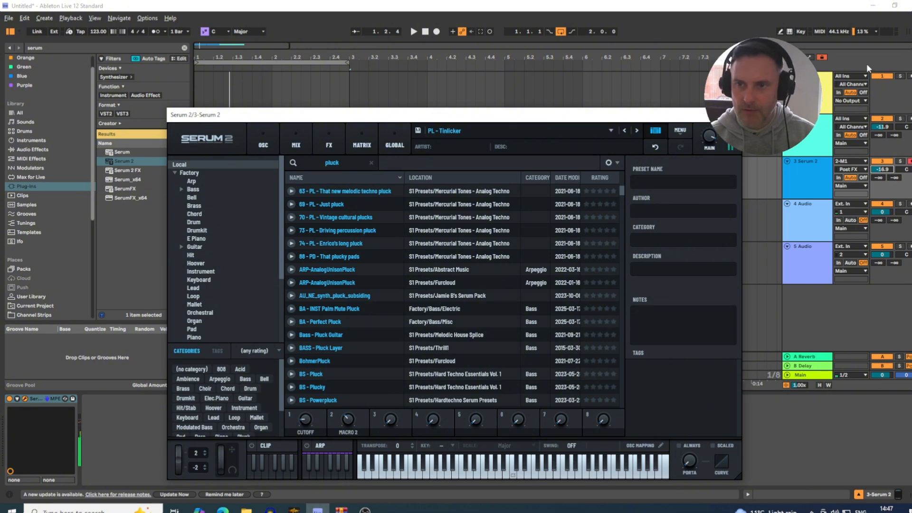
{"action": "left_click", "coordinate": [731, 115]}
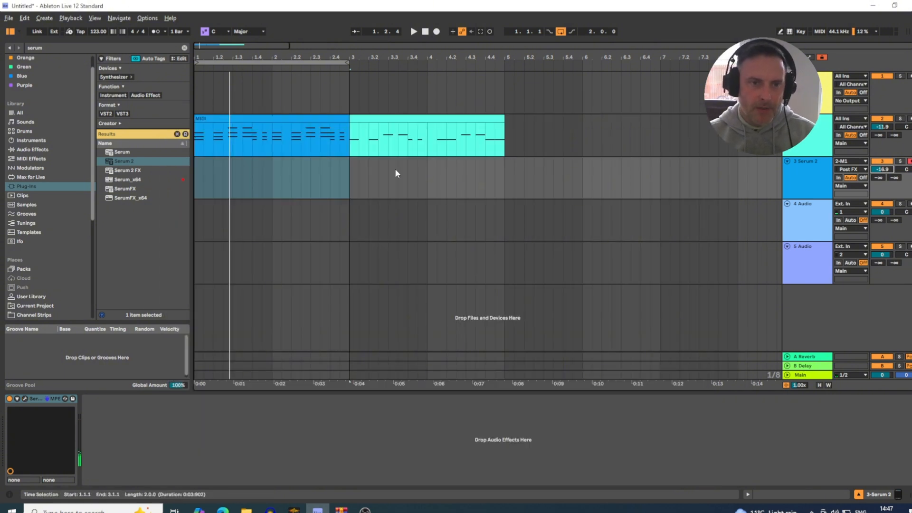
Step: Copy the first M1 chord clip to the same position on the Serum 2 track, open the copy and switch off its clip loop
{"action": "left_click", "coordinate": [224, 120]}
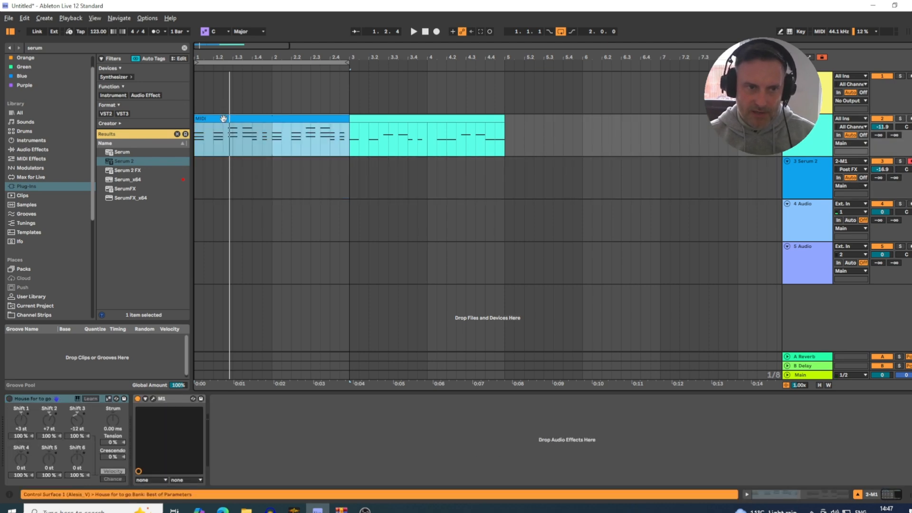
{"action": "left_click_drag", "start_coordinate": [224, 119], "coordinate": [223, 164]}
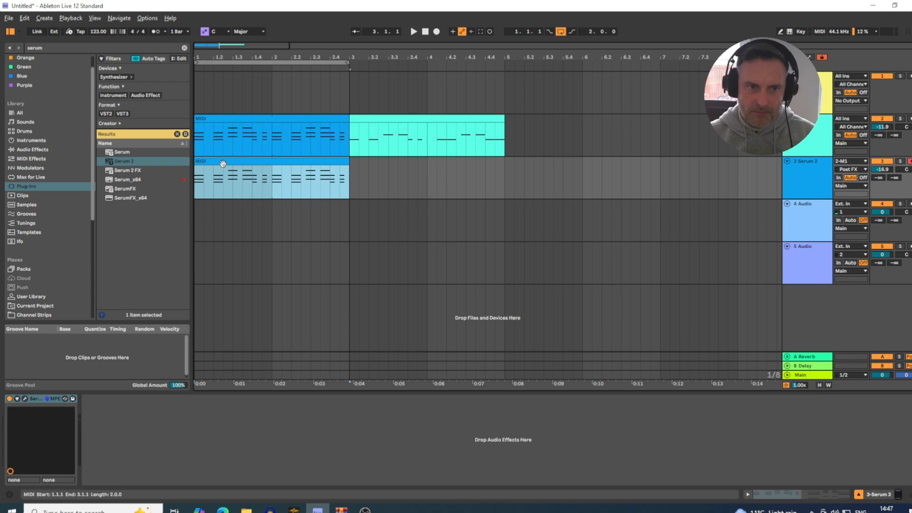
{"action": "double_click", "coordinate": [223, 164]}
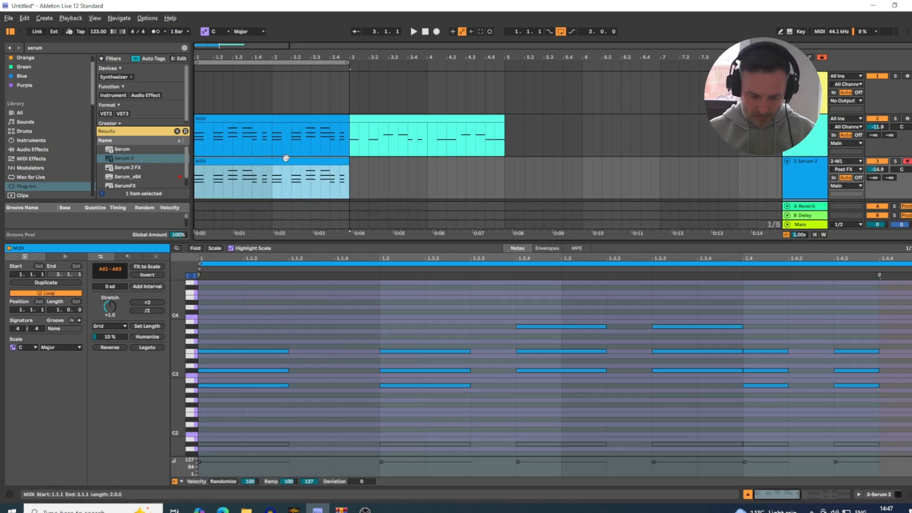
{"action": "key", "text": "ctrl+l"}
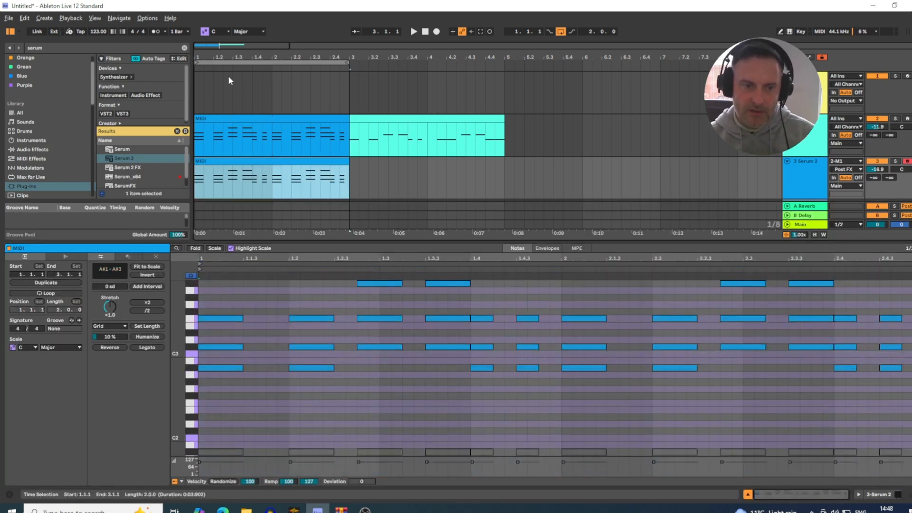
Step: Delete every note after the first chord in the Serum 2 clip and extend its A#2 to F3 notes across both bars
{"action": "scroll", "coordinate": [306, 323], "scroll_direction": "up", "scroll_amount": 2}
{"action": "left_click_drag", "start_coordinate": [298, 299], "coordinate": [905, 420]}
{"action": "key", "text": "Delete"}
{"action": "left_click", "coordinate": [272, 432]}
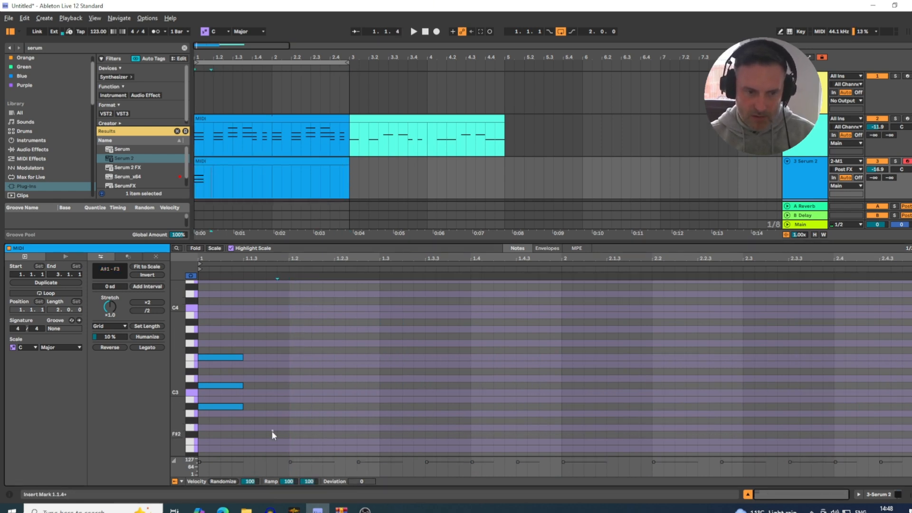
{"action": "left_click_drag", "start_coordinate": [272, 433], "coordinate": [204, 301]}
{"action": "left_click_drag", "start_coordinate": [242, 357], "coordinate": [909, 357]}
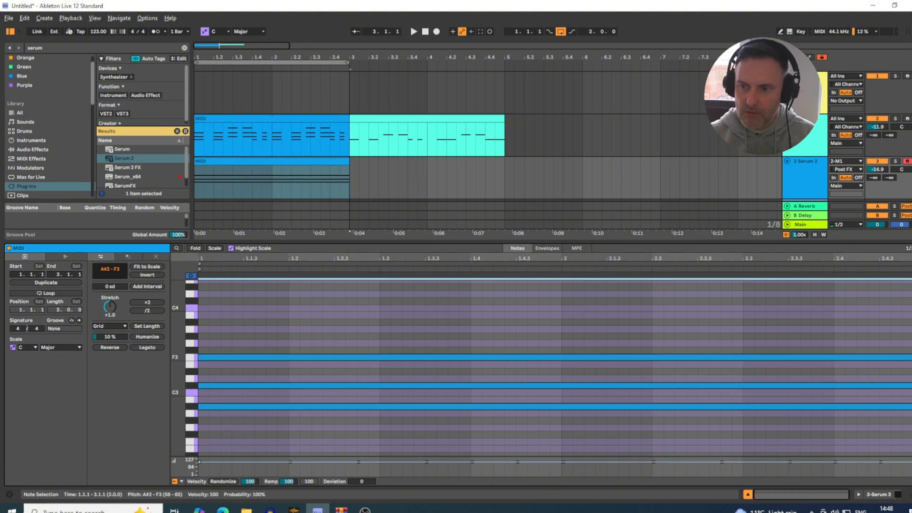
Step: Search the MIDI effects for "arp" and add Arpeggiator before Serum 2 on its track
{"action": "left_click", "coordinate": [868, 499]}
{"action": "left_click", "coordinate": [81, 48]}
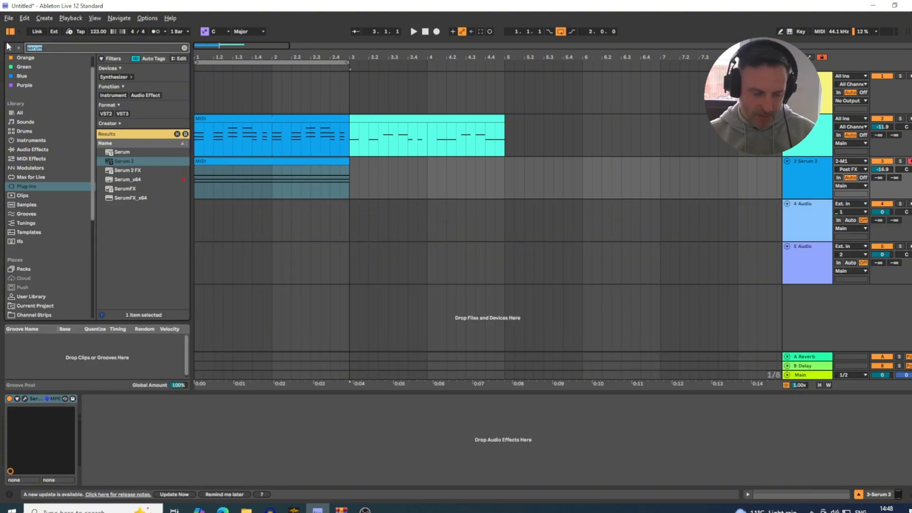
{"action": "type", "text": "arp"}
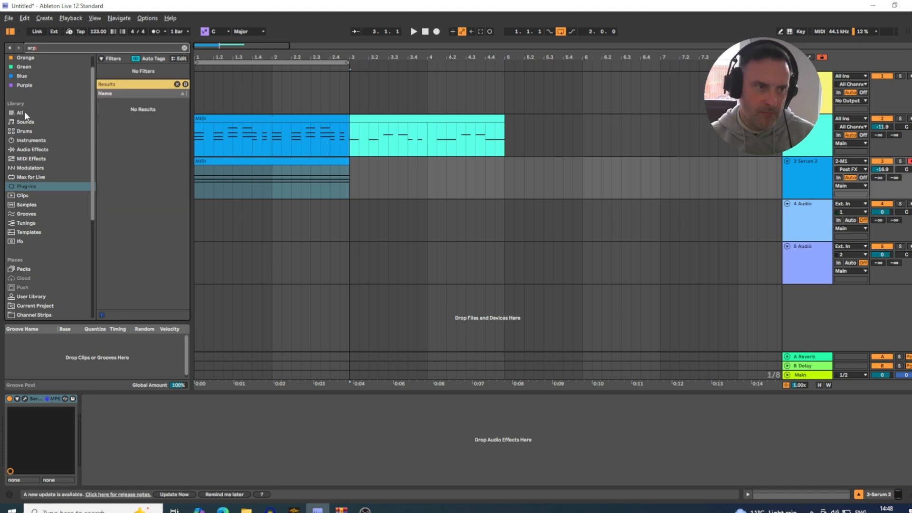
{"action": "left_click", "coordinate": [26, 159]}
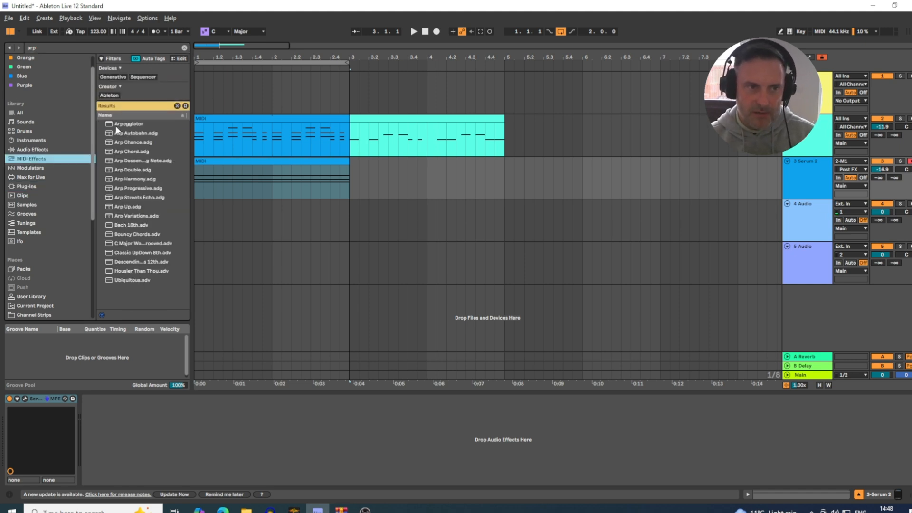
{"action": "left_click_drag", "start_coordinate": [116, 128], "coordinate": [234, 184]}
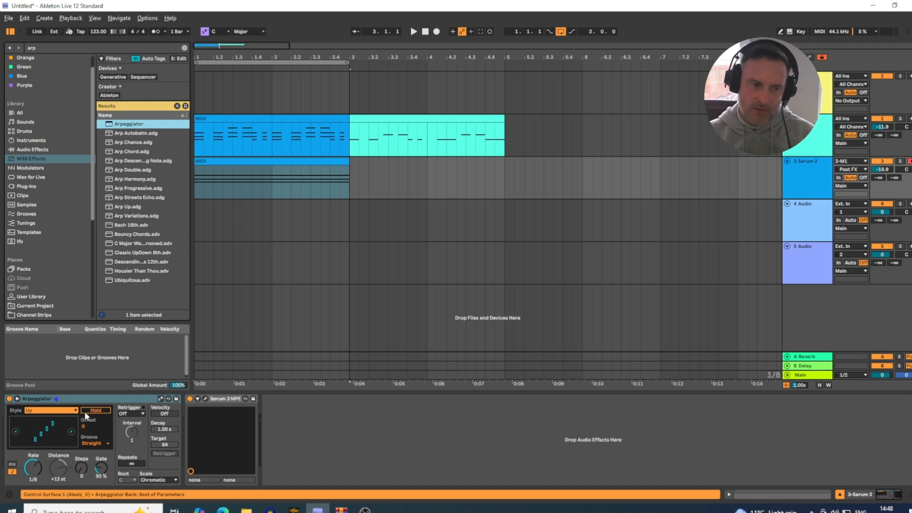
Step: Set the Arpeggiator rate to 1/16, start playback and try 2 steps before returning the steps to 0
{"action": "left_click_drag", "start_coordinate": [35, 471], "coordinate": [35, 464]}
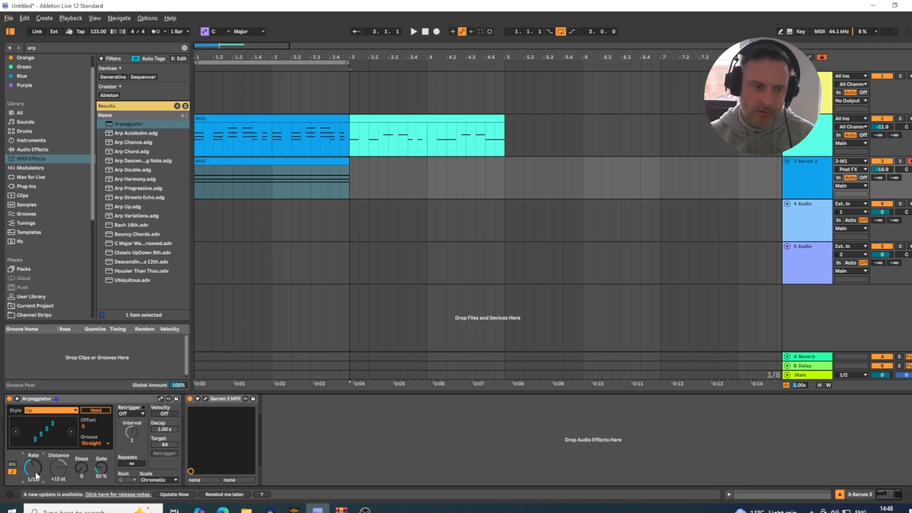
{"action": "key", "text": "space"}
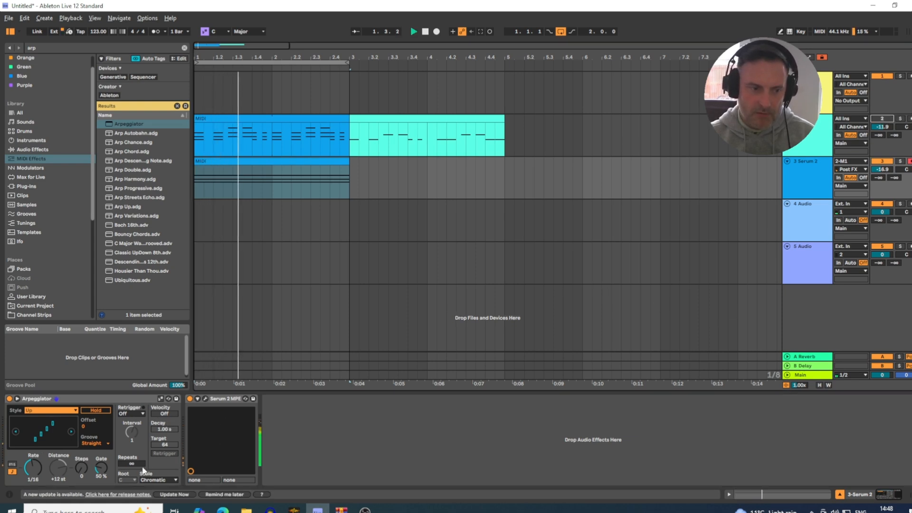
{"action": "left_click_drag", "start_coordinate": [81, 470], "coordinate": [81, 468]}
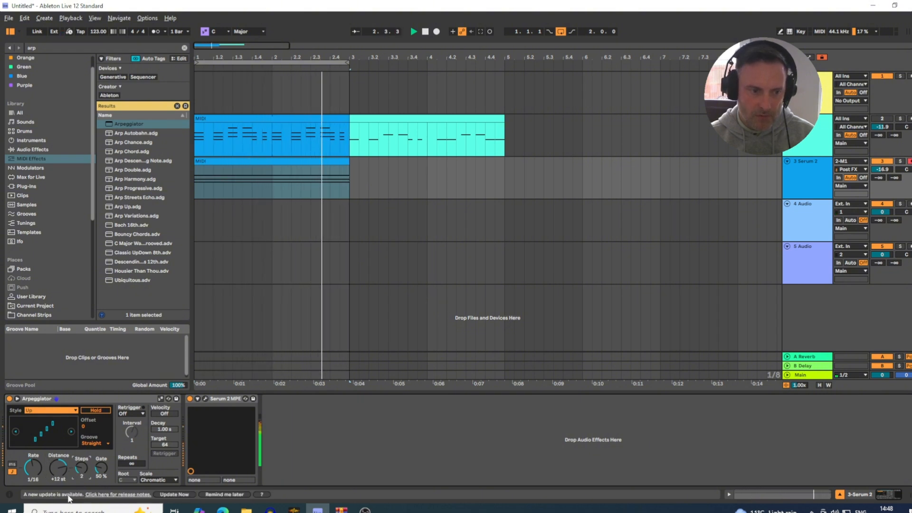
{"action": "left_click_drag", "start_coordinate": [82, 468], "coordinate": [82, 472]}
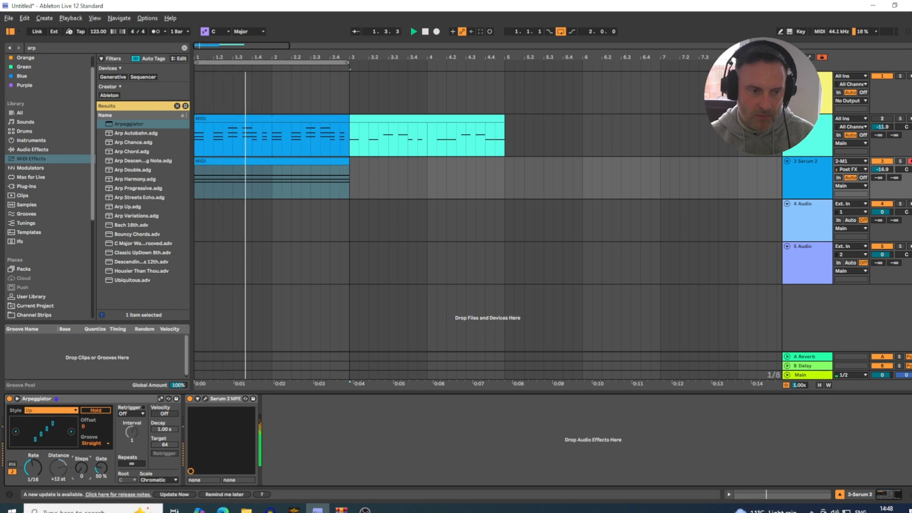
Step: Add an A#3 note across both bars above the held chord in the Serum 2 clip and return to the track's devices
{"action": "double_click", "coordinate": [220, 166]}
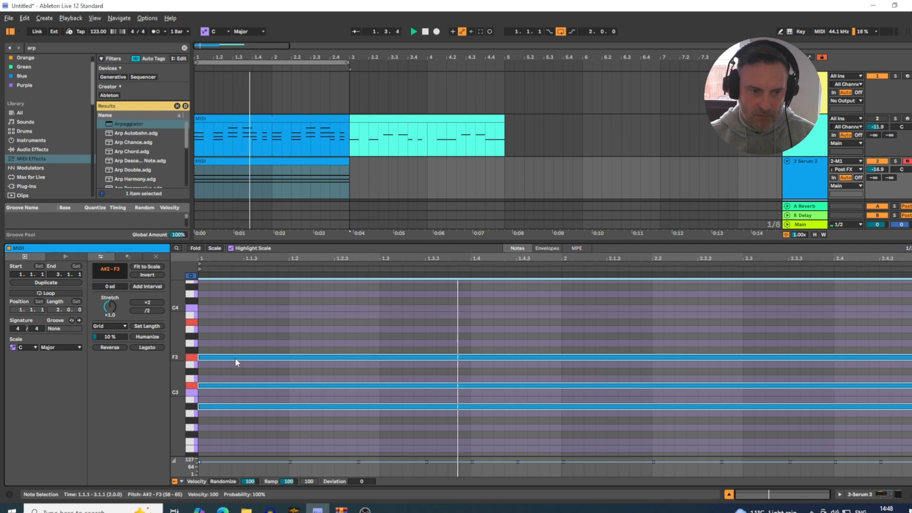
{"action": "left_click_drag", "start_coordinate": [236, 362], "coordinate": [235, 326]}
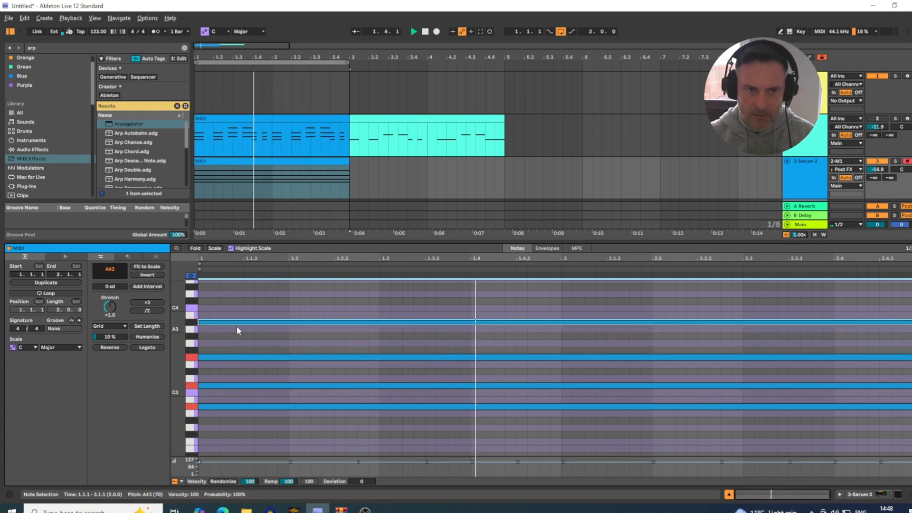
{"action": "left_click", "coordinate": [883, 494]}
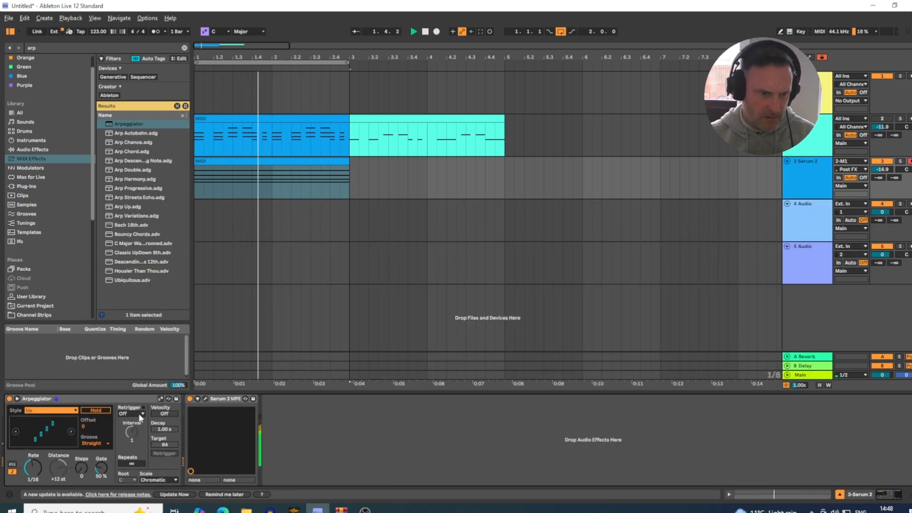
Step: Try the Down style in the Arpeggiator and set the style to Up & Down
{"action": "left_click", "coordinate": [50, 410]}
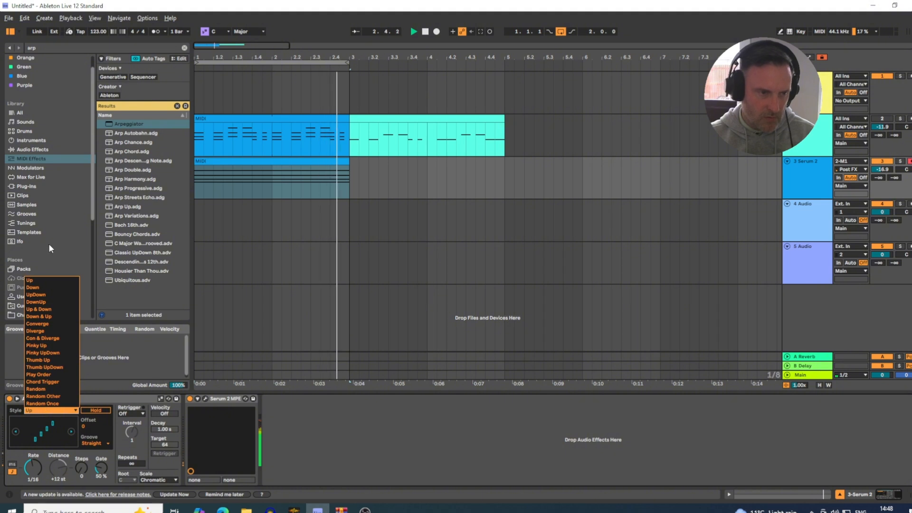
{"action": "left_click", "coordinate": [41, 287]}
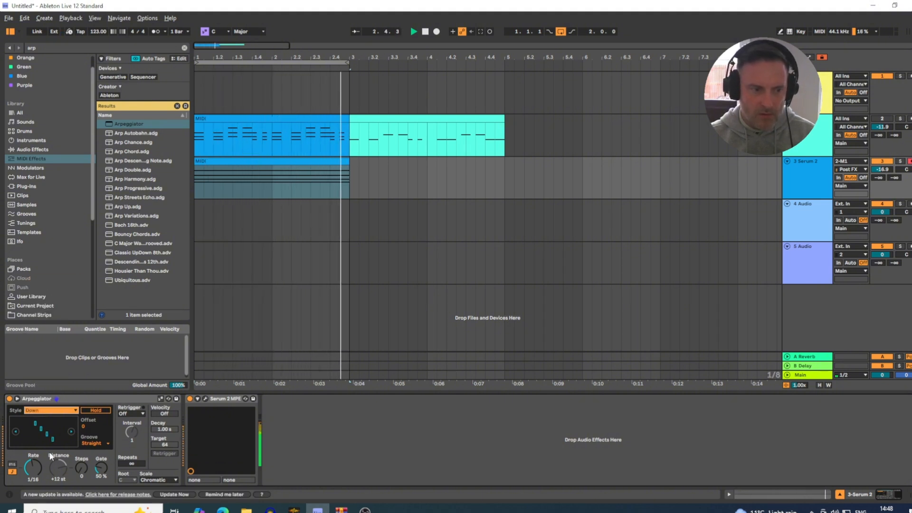
{"action": "left_click", "coordinate": [47, 411]}
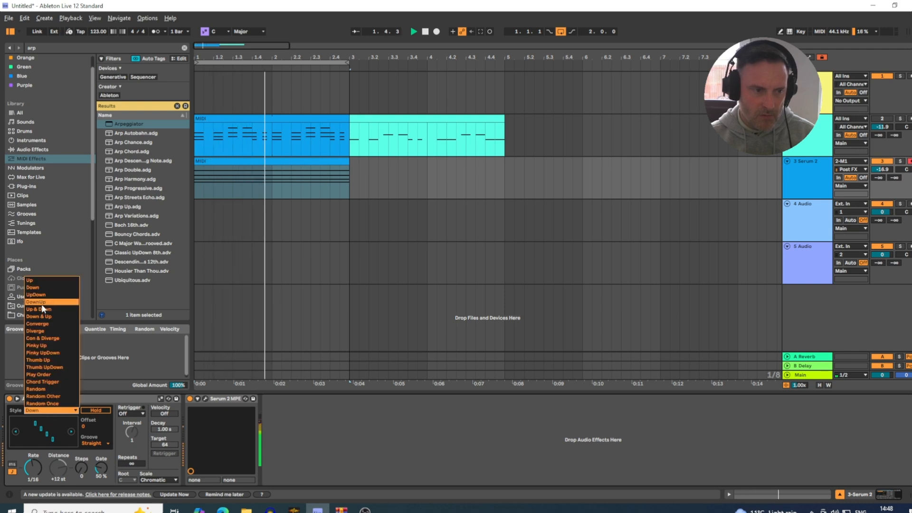
{"action": "left_click", "coordinate": [38, 309]}
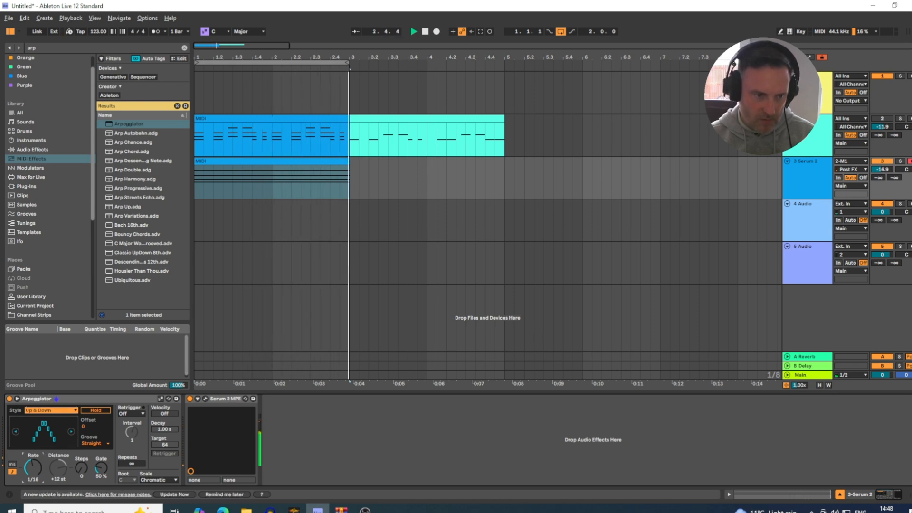
Step: Turn on the metronome and try Arpeggiator rates of 1/12 and 1/8 during playback
{"action": "left_click_drag", "start_coordinate": [38, 467], "coordinate": [38, 462]}
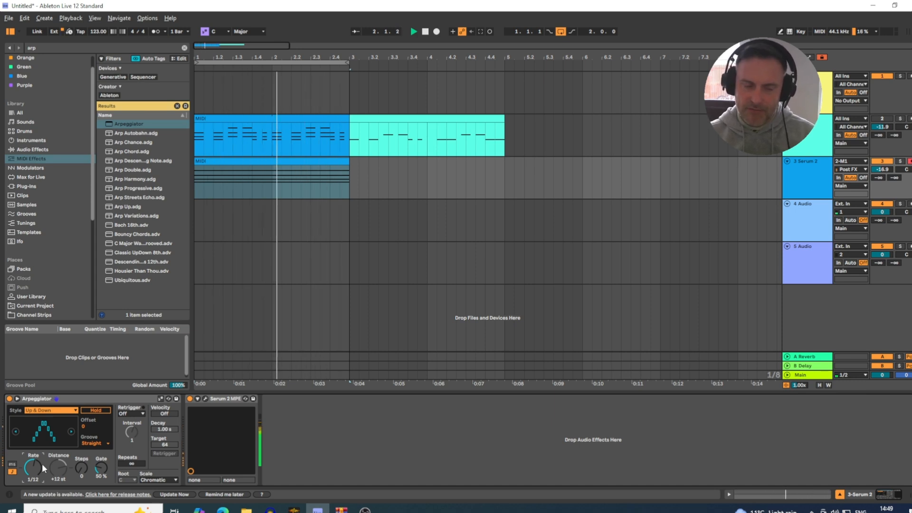
{"action": "left_click", "coordinate": [155, 32]}
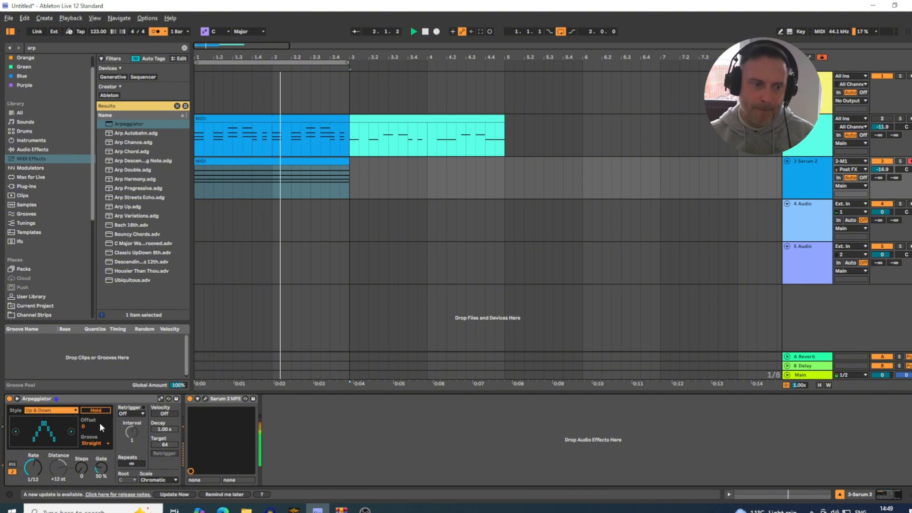
{"action": "left_click", "coordinate": [36, 471]}
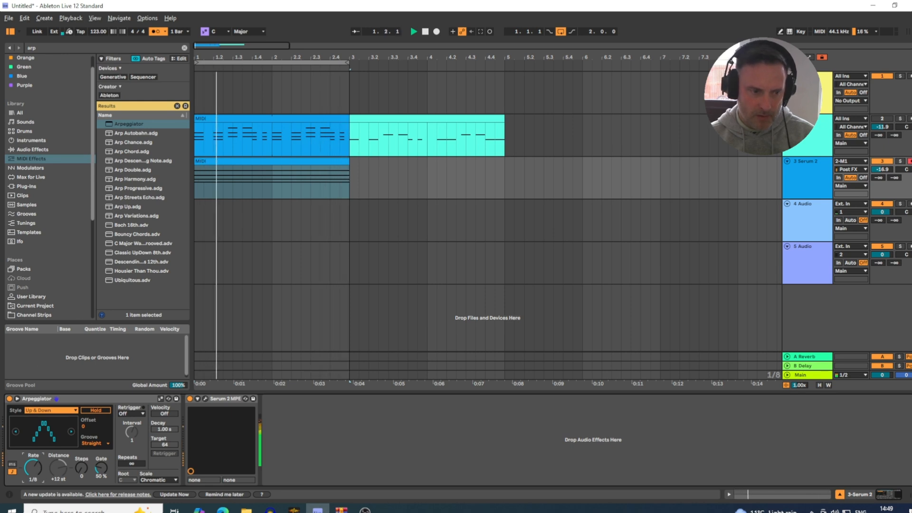
Step: Set the Arpeggiator rate to 1/16, lower its gate to 22% and restart playback
{"action": "left_click_drag", "start_coordinate": [32, 467], "coordinate": [33, 462]}
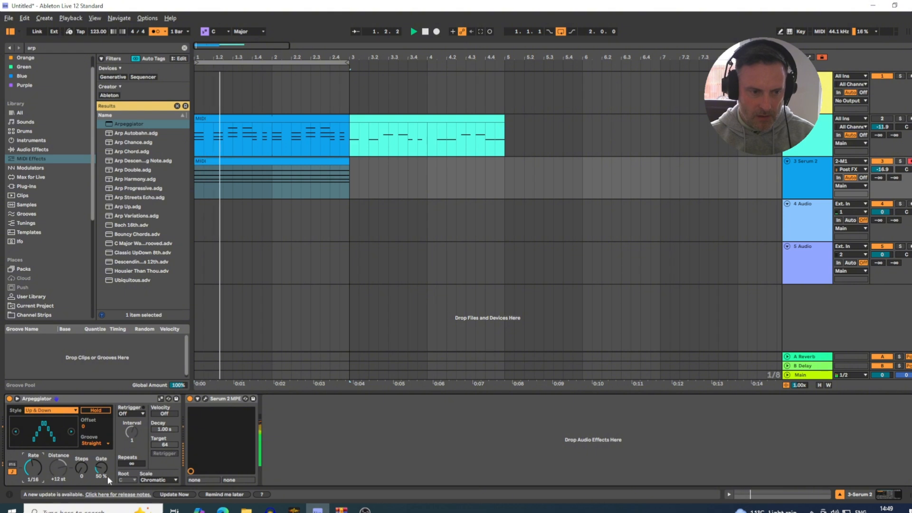
{"action": "left_click_drag", "start_coordinate": [93, 470], "coordinate": [93, 466]}
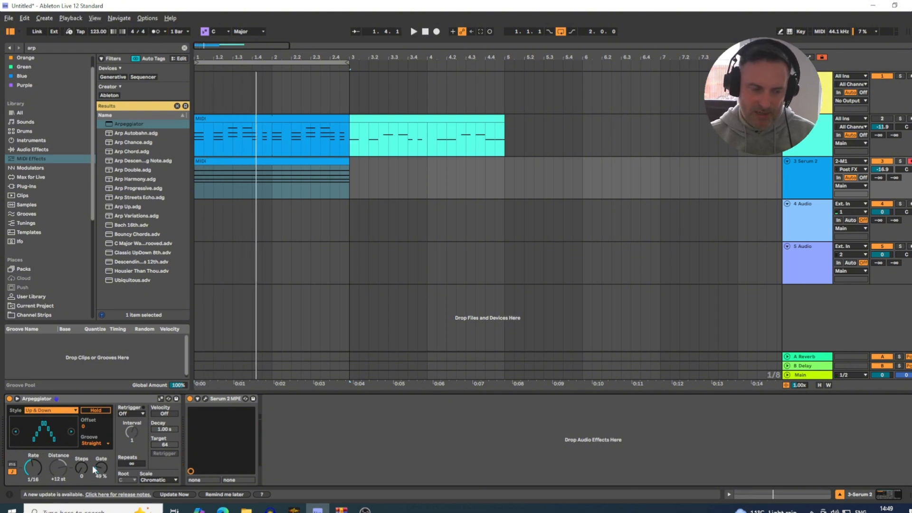
{"action": "key", "text": "space"}
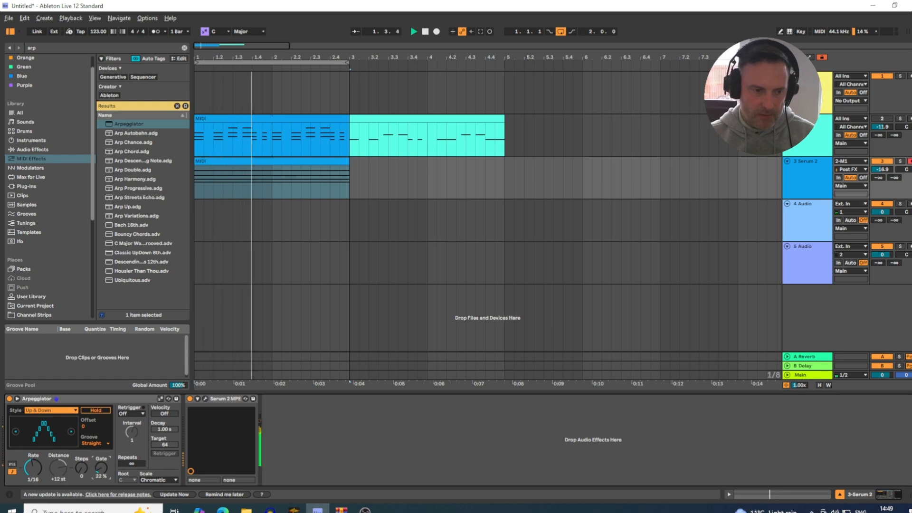
Step: Raise the Arpeggiator gate to 29% on the Serum 2 track and stop playback
{"action": "left_click_drag", "start_coordinate": [101, 474], "coordinate": [103, 472]}
{"action": "left_click", "coordinate": [792, 176]}
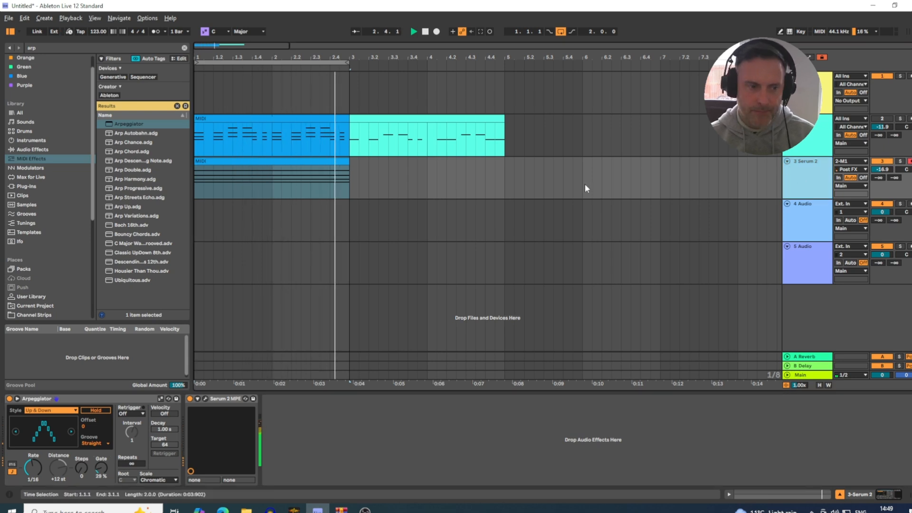
{"action": "key", "text": "space"}
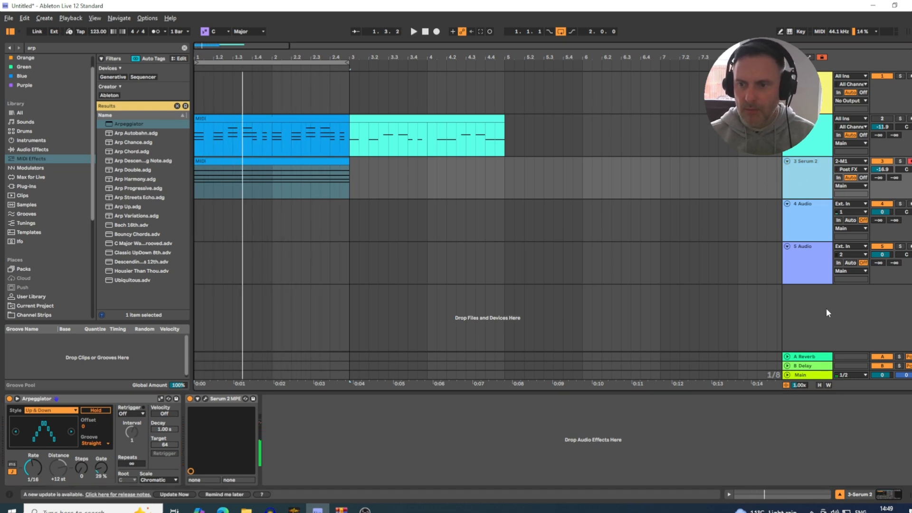
Step: Insert a new MIDI track and move it directly beneath the Serum 2 track
{"action": "right_click", "coordinate": [814, 315]}
{"action": "left_click", "coordinate": [822, 327]}
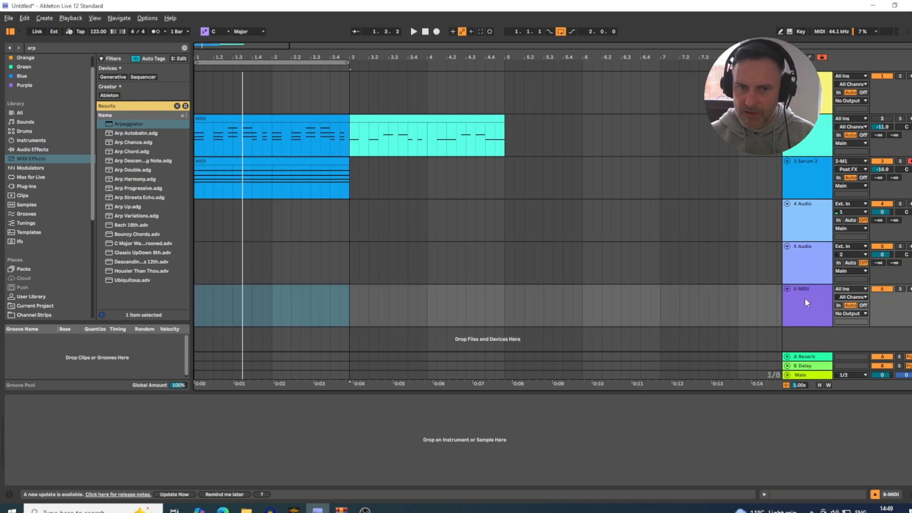
{"action": "left_click_drag", "start_coordinate": [805, 298], "coordinate": [798, 214]}
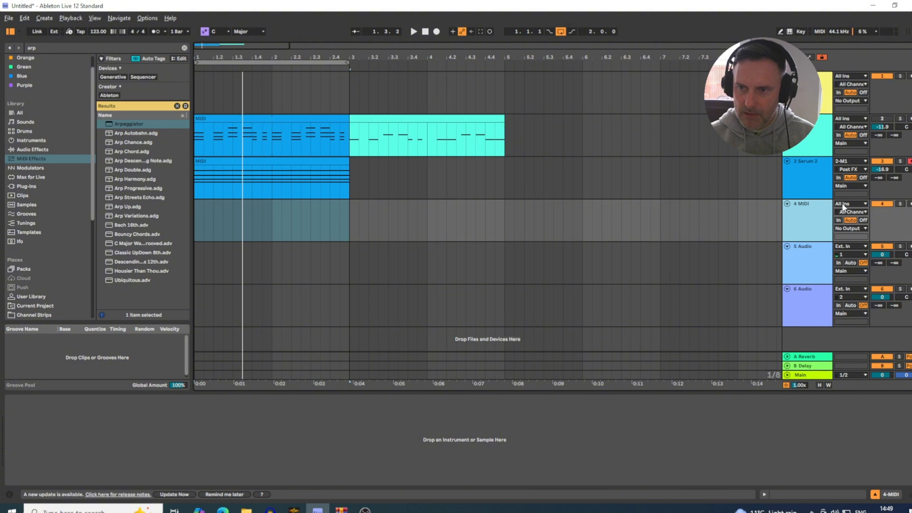
Step: Set the new MIDI track's input to 3-Serum 2 and record two bars of the arpeggio onto it
{"action": "left_click", "coordinate": [848, 204]}
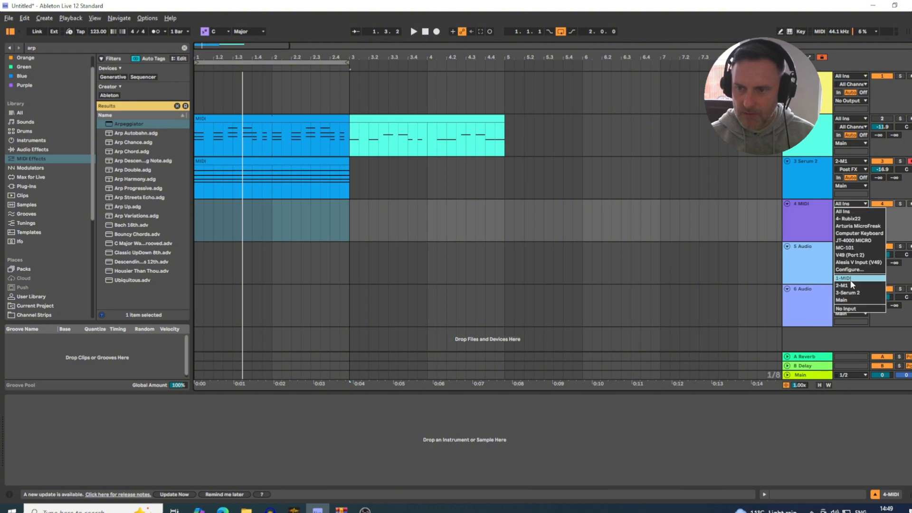
{"action": "left_click", "coordinate": [850, 293]}
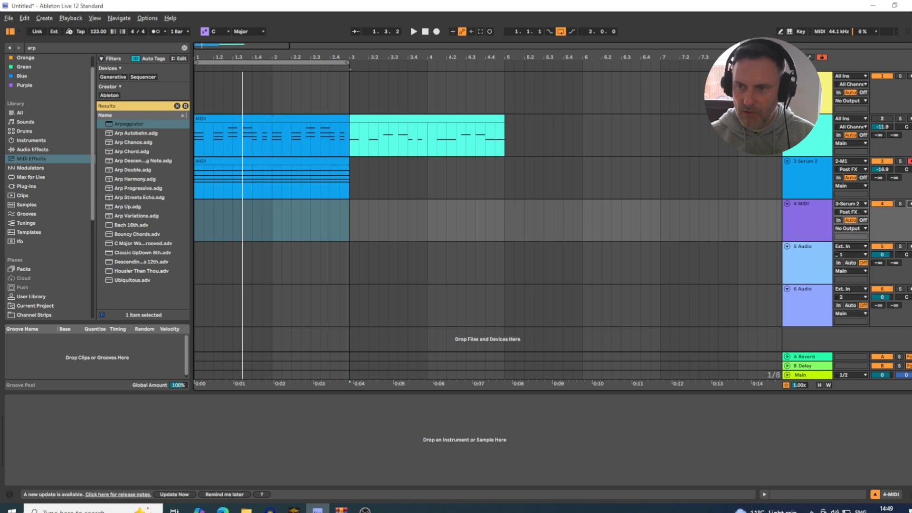
{"action": "left_click", "coordinate": [437, 32]}
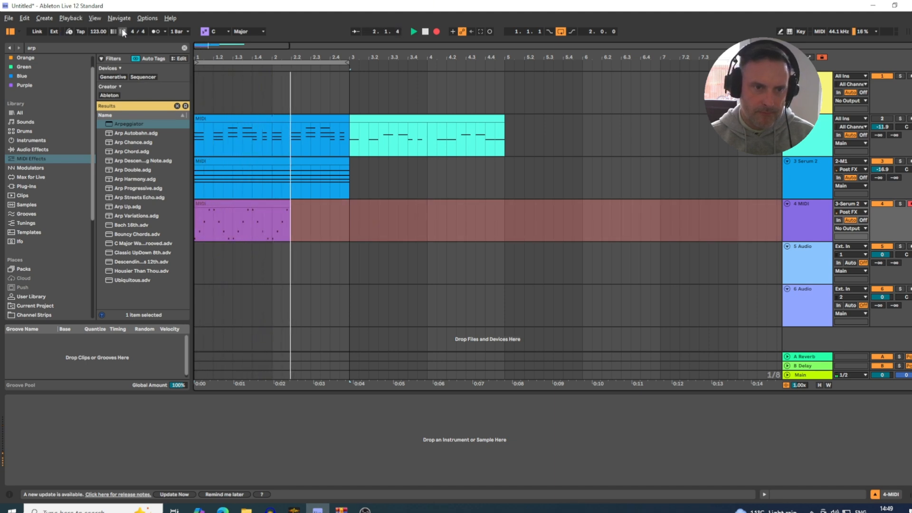
{"action": "key", "text": "space"}
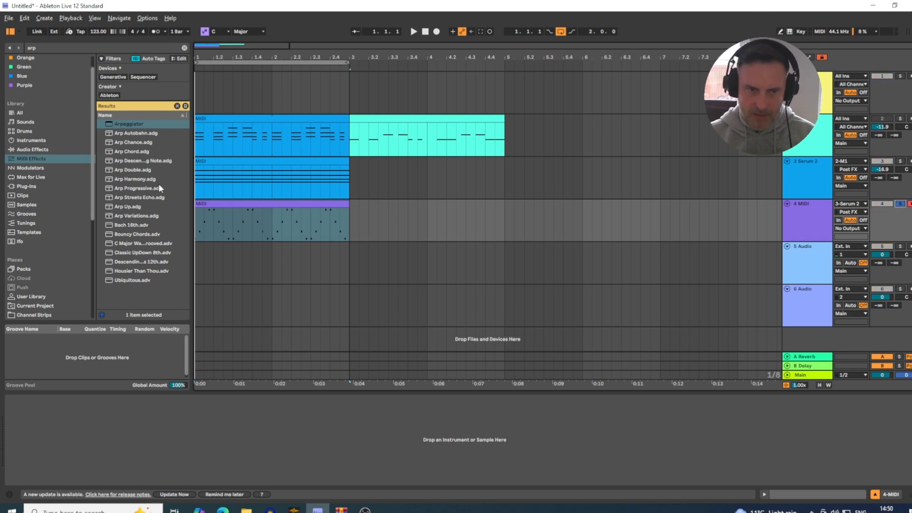
Step: Move the recorded clip onto the Serum 2 track over the held chord, turn off the Arpeggiator and play the result soloed
{"action": "left_click", "coordinate": [222, 203]}
{"action": "left_click_drag", "start_coordinate": [223, 205], "coordinate": [222, 161]}
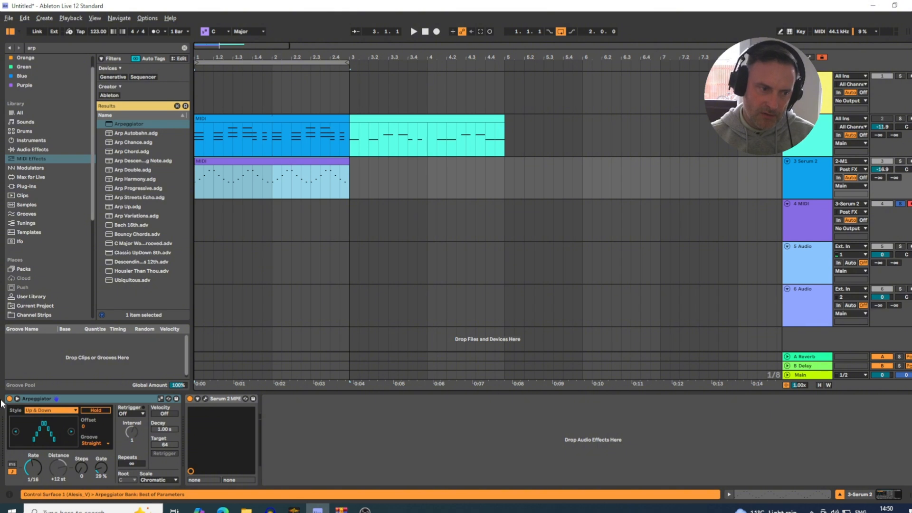
{"action": "left_click", "coordinate": [6, 404]}
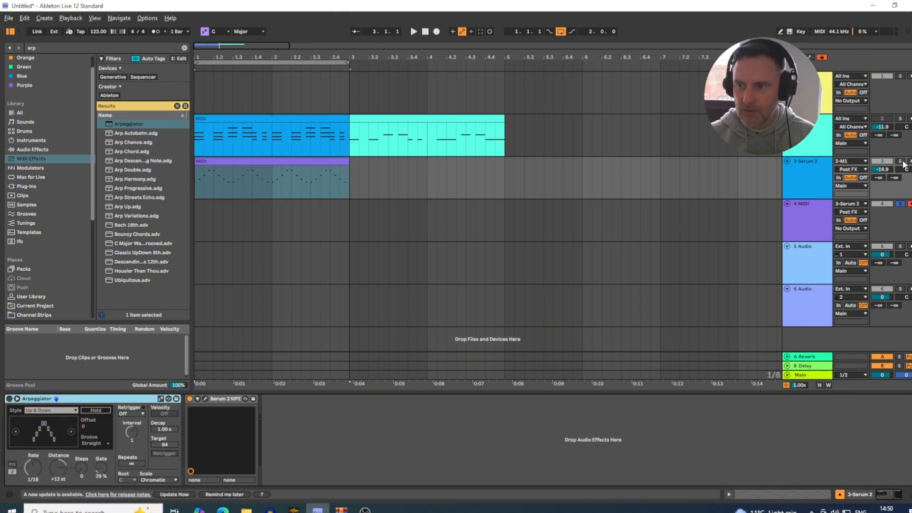
{"action": "key", "text": "space"}
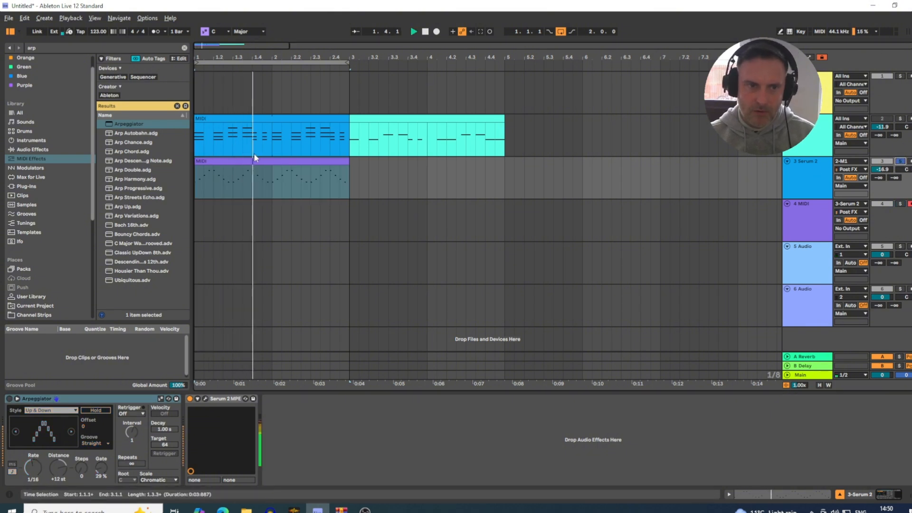
Step: In the recorded arpeggio clip, raise the A#3 notes at 1.1.4 and 2.1.4 to C#4 and preview the change
{"action": "double_click", "coordinate": [242, 160]}
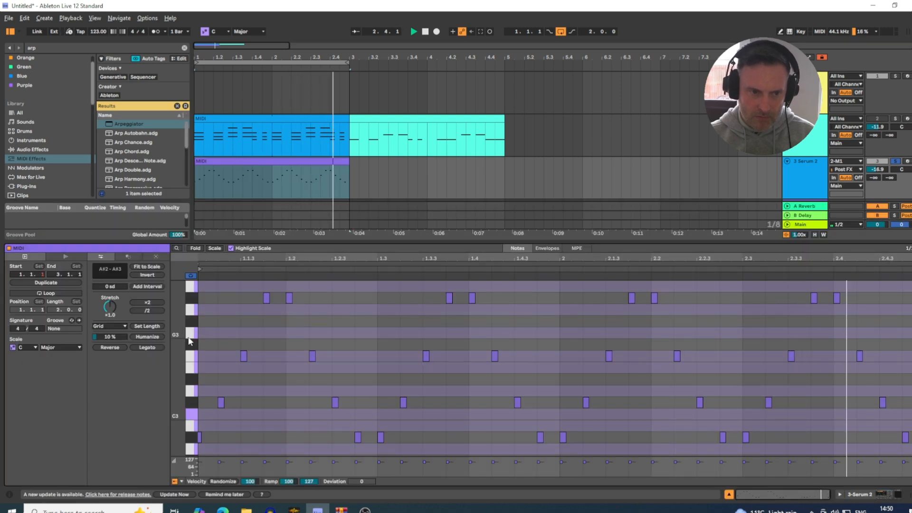
{"action": "left_click_drag", "start_coordinate": [191, 361], "coordinate": [174, 361]}
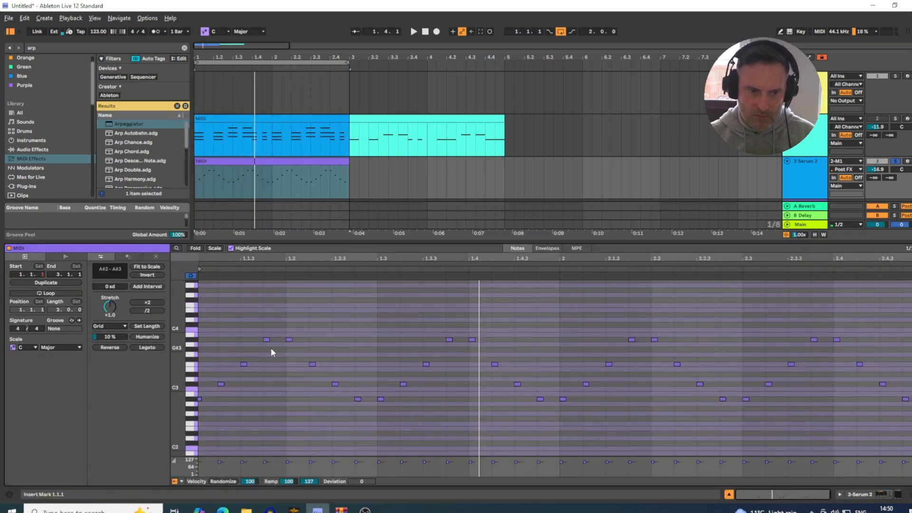
{"action": "key", "text": "space"}
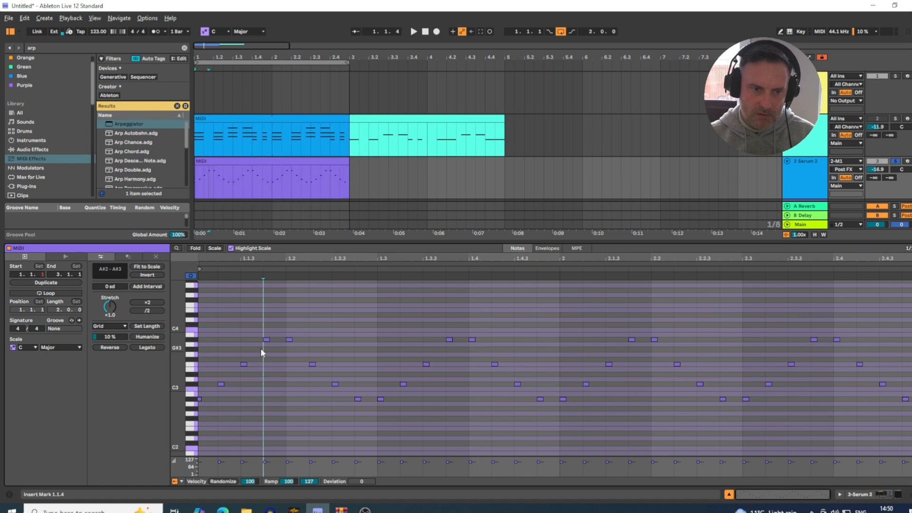
{"action": "left_click", "coordinate": [267, 340]}
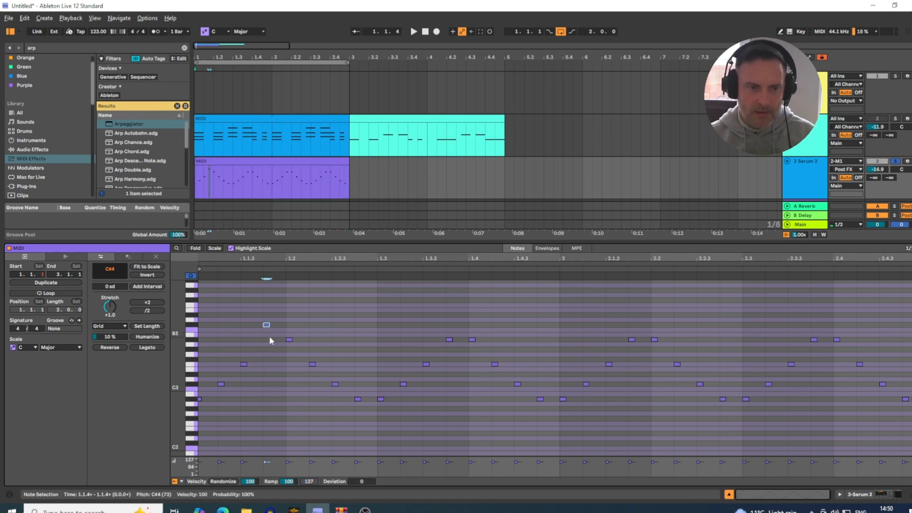
{"action": "key", "text": "space"}
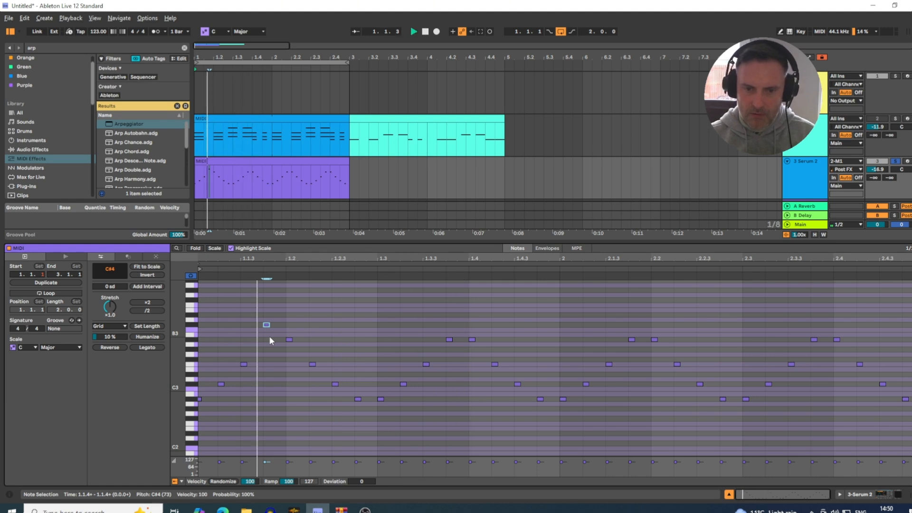
{"action": "key", "text": "space"}
{"action": "left_click", "coordinate": [632, 340]}
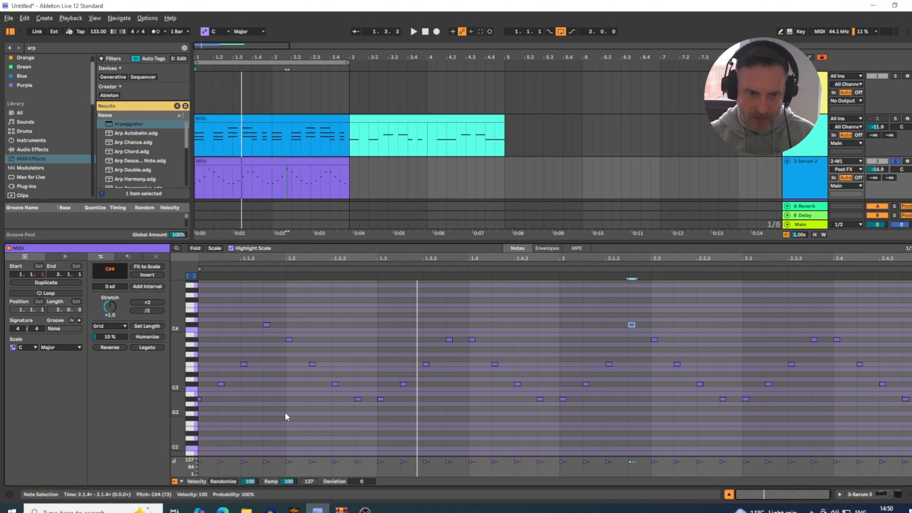
{"action": "key", "text": "space"}
Step: Loop the opening of the arpeggio clip from 1.1.1 and extend the loop length to 0.1.2 during playback
{"action": "left_click_drag", "start_coordinate": [307, 408], "coordinate": [167, 392]}
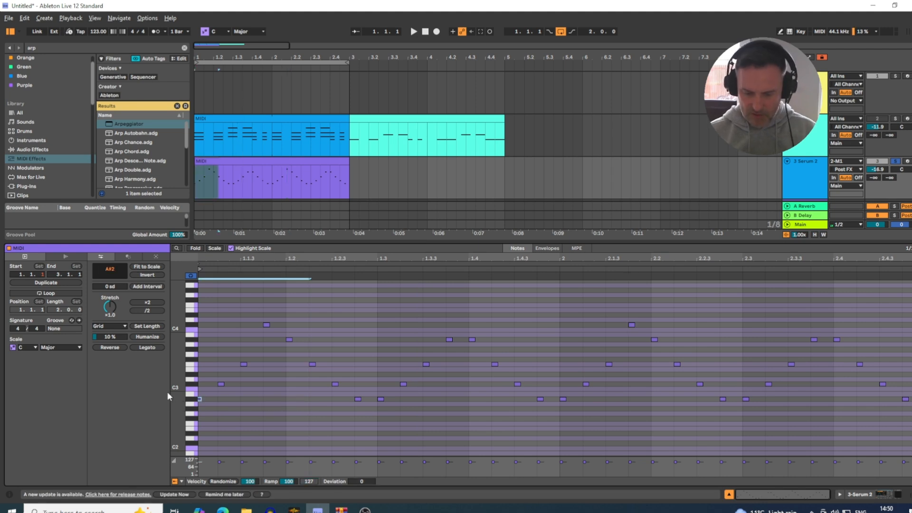
{"action": "key", "text": "ctrl+l"}
{"action": "key", "text": "space"}
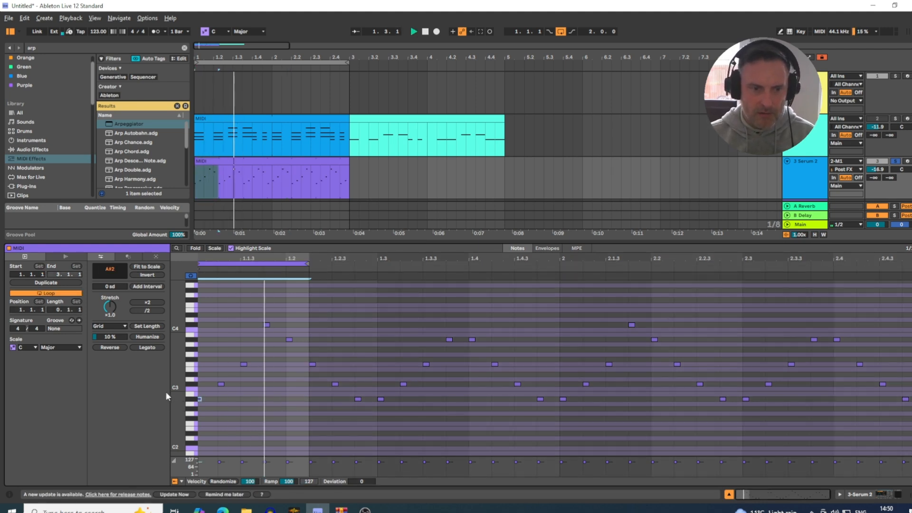
{"action": "left_click", "coordinate": [308, 262]}
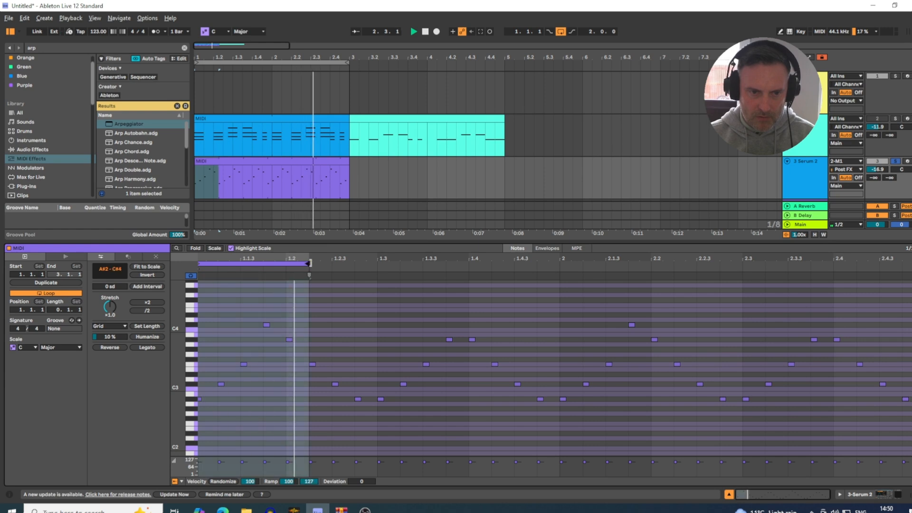
{"action": "left_click_drag", "start_coordinate": [309, 263], "coordinate": [326, 263]}
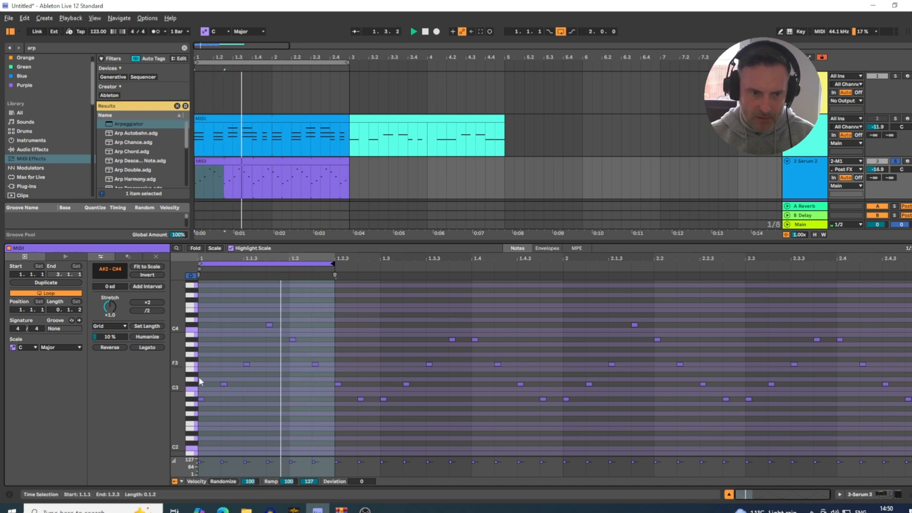
Step: Deactivate the clip's first A#2 note and lower the A#3 note at 1.2.1 by an octave to A#2
{"action": "left_click", "coordinate": [201, 399]}
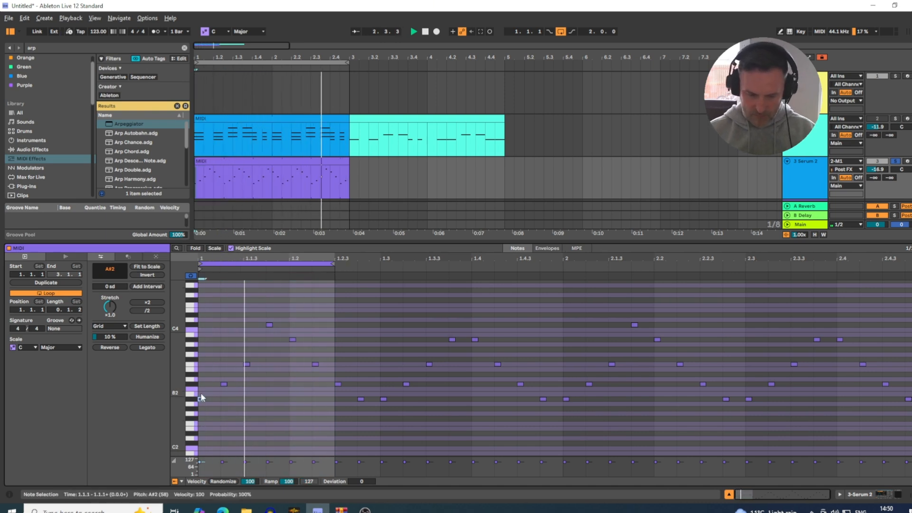
{"action": "key", "text": "0"}
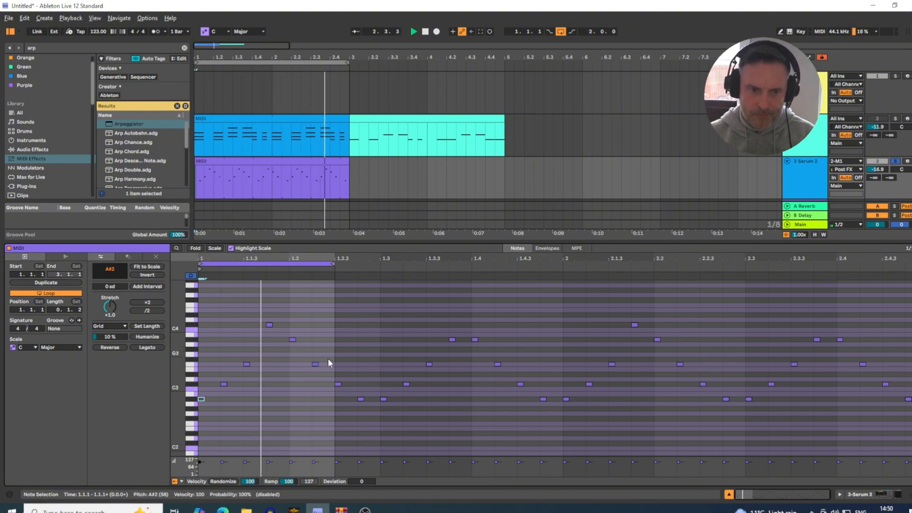
{"action": "left_click", "coordinate": [293, 340]}
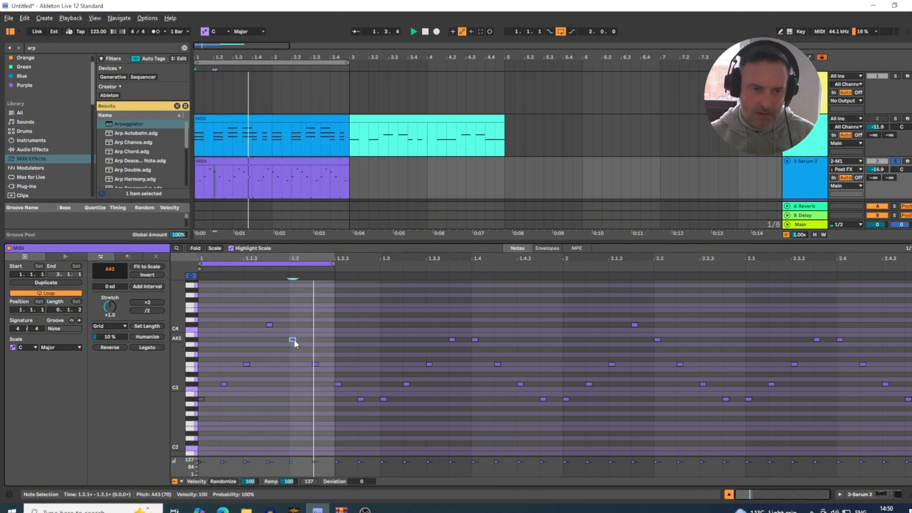
{"action": "key", "text": "shift+Down"}
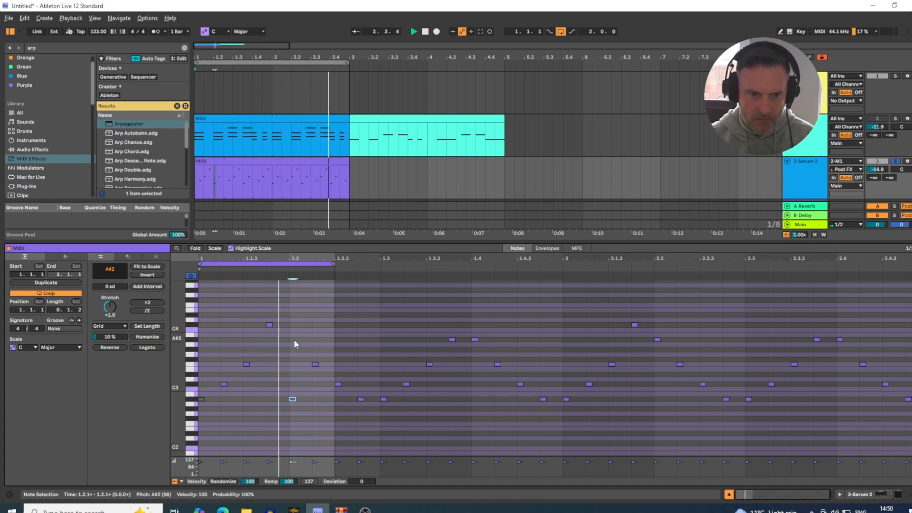
Step: Try the note at 1.2.1 on A#1 and A#0 during playback, returning it to A#2
{"action": "key", "text": "shift+Down"}
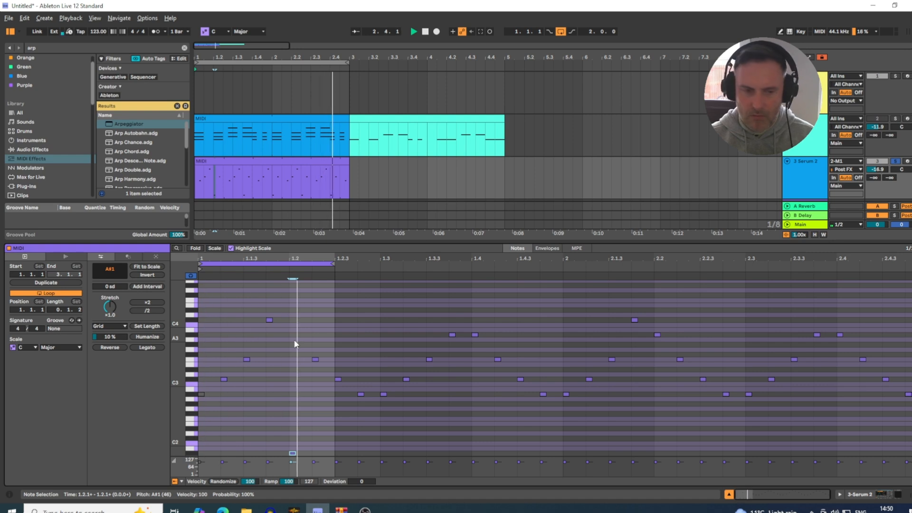
{"action": "key", "text": "shift+Down"}
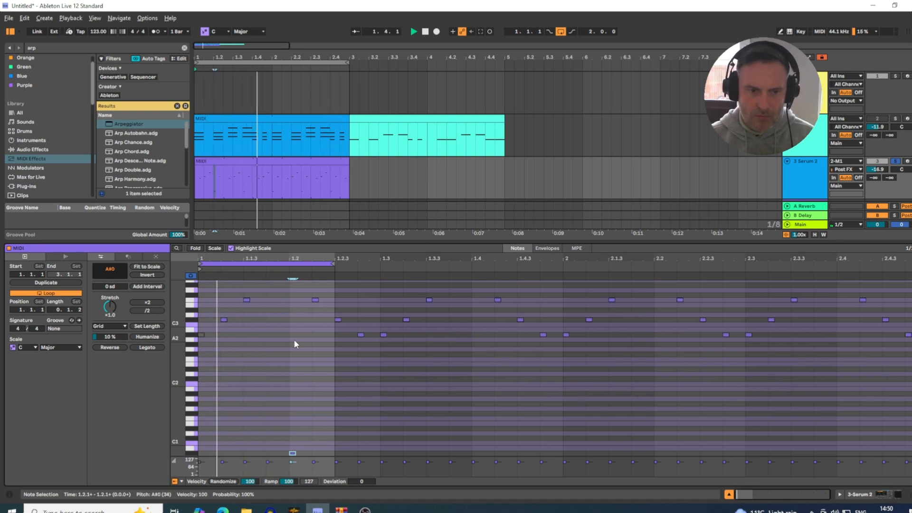
{"action": "key", "text": "shift+Up"}
{"action": "key", "text": "shift+Up"}
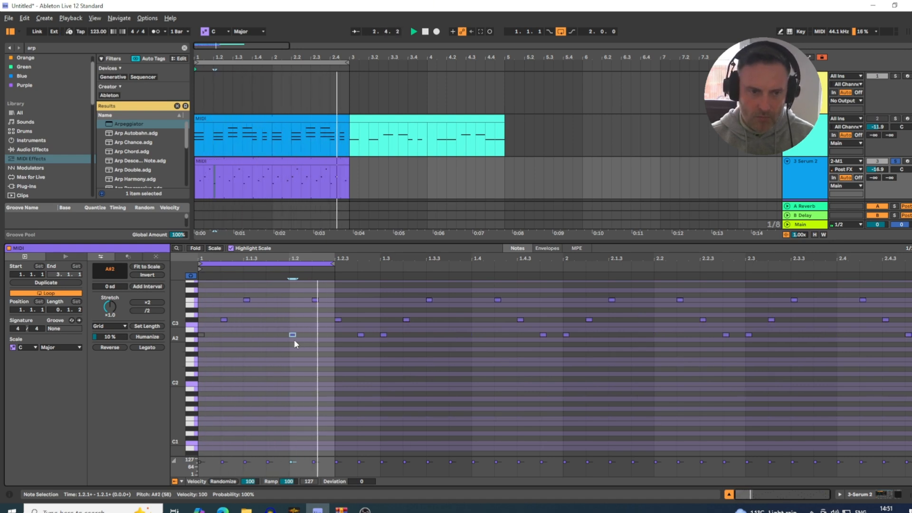
{"action": "scroll", "coordinate": [233, 349], "scroll_direction": "up", "scroll_amount": 3}
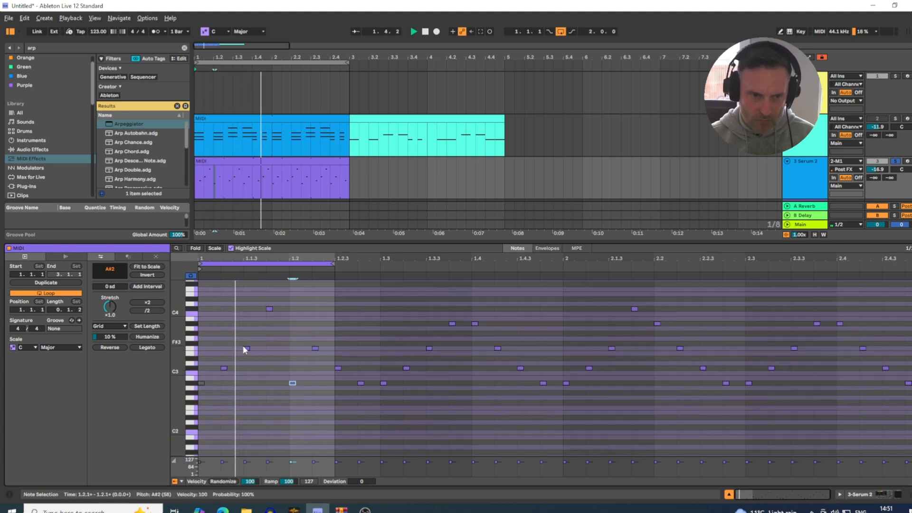
Step: In the arpeggio clip, lower the C#4 note one octave to C#3 and raise the note at 1.2.2 to A#3
{"action": "left_click", "coordinate": [270, 309]}
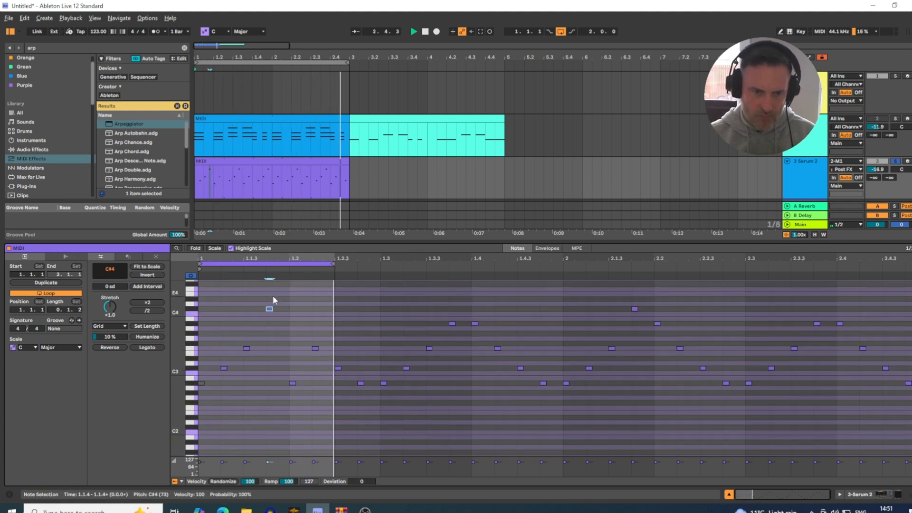
{"action": "key", "text": "shift+Down"}
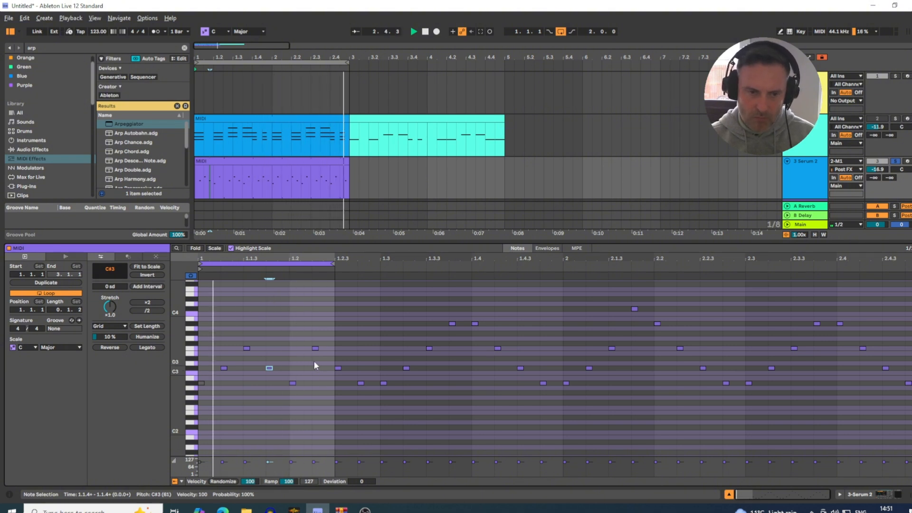
{"action": "left_click", "coordinate": [315, 348]}
{"action": "key", "text": "Up"}
{"action": "key", "text": "Up"}
{"action": "key", "text": "Up"}
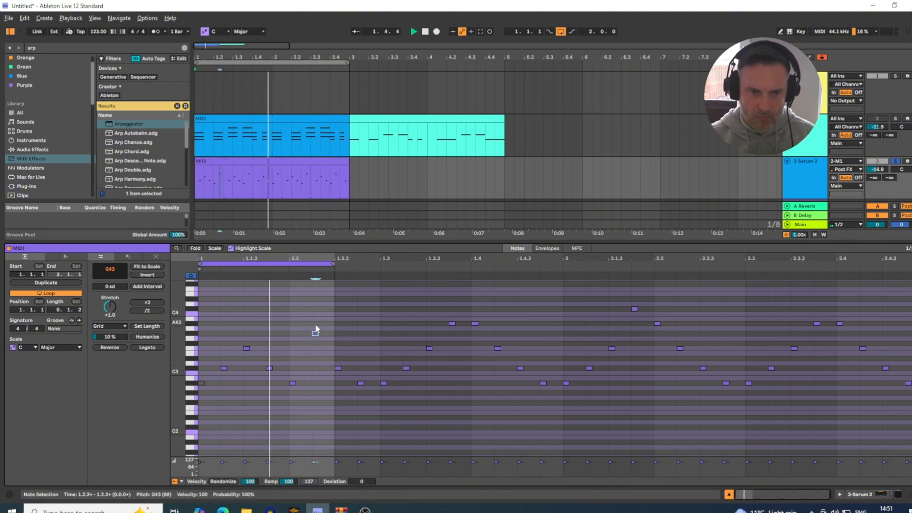
{"action": "key", "text": "Up"}
{"action": "key", "text": "Up"}
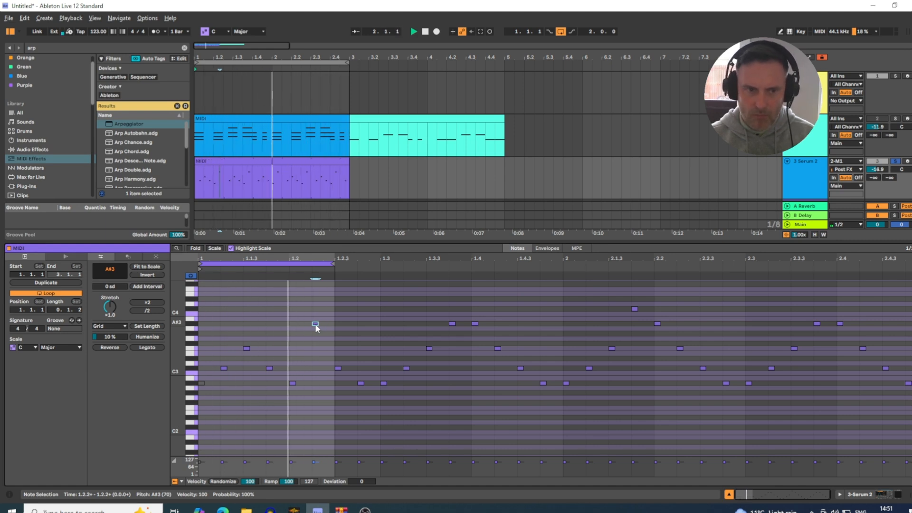
{"action": "key", "text": "space"}
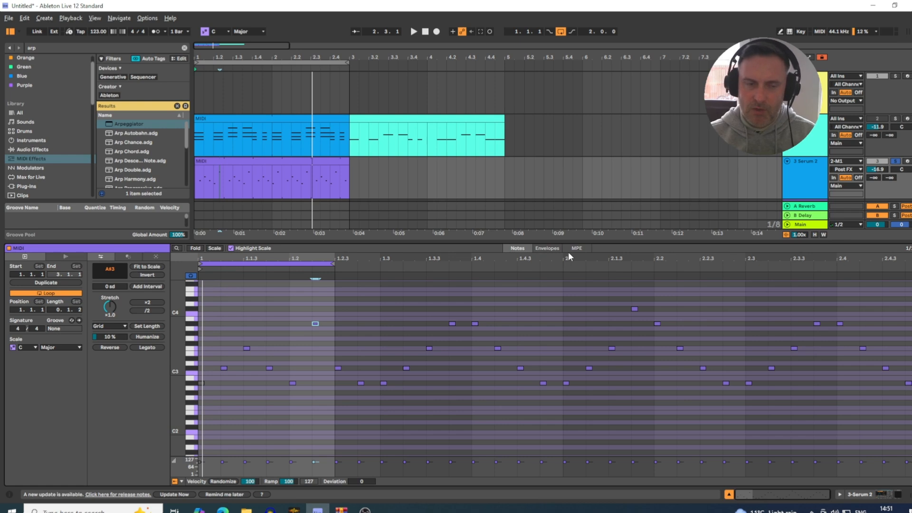
Step: Extend the arrangement loop to eight bars and lengthen the purple MIDI clip to match, ending at bar 9
{"action": "left_click", "coordinate": [729, 494]}
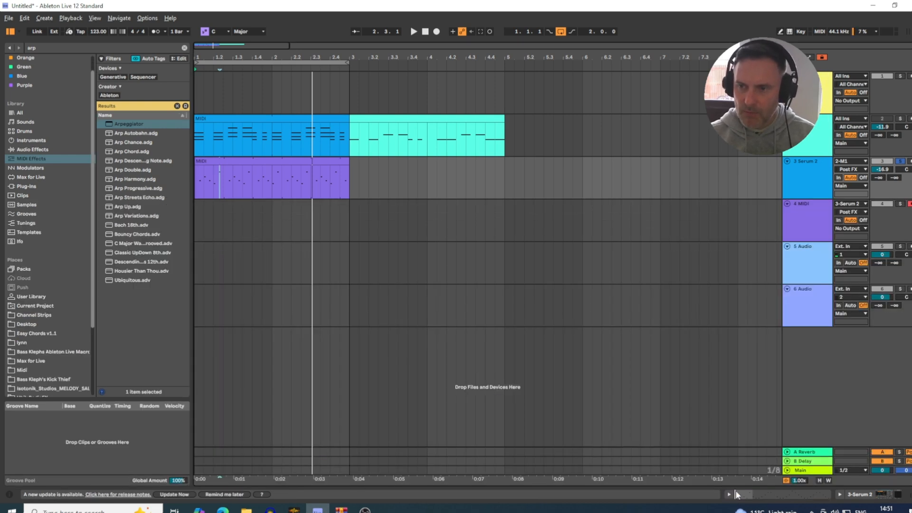
{"action": "key", "text": "ctrl+f"}
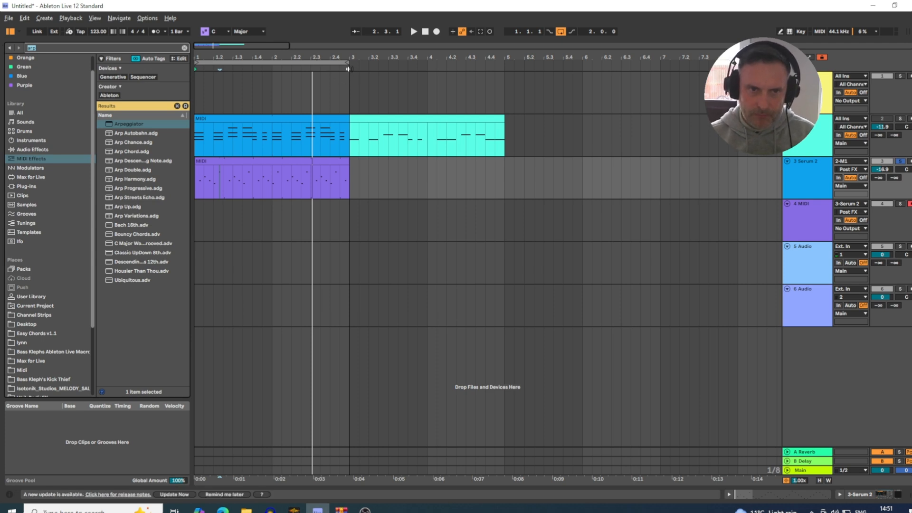
{"action": "left_click_drag", "start_coordinate": [348, 63], "coordinate": [660, 62]}
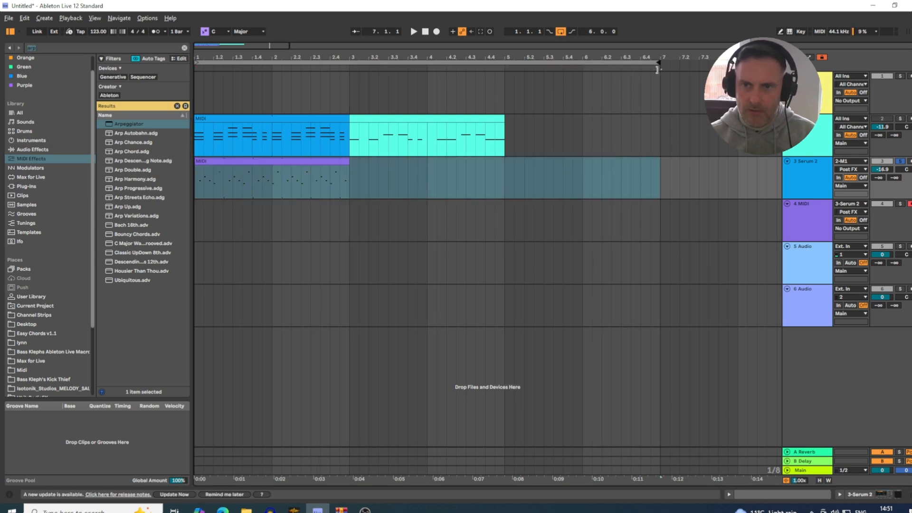
{"action": "left_click", "coordinate": [231, 159]}
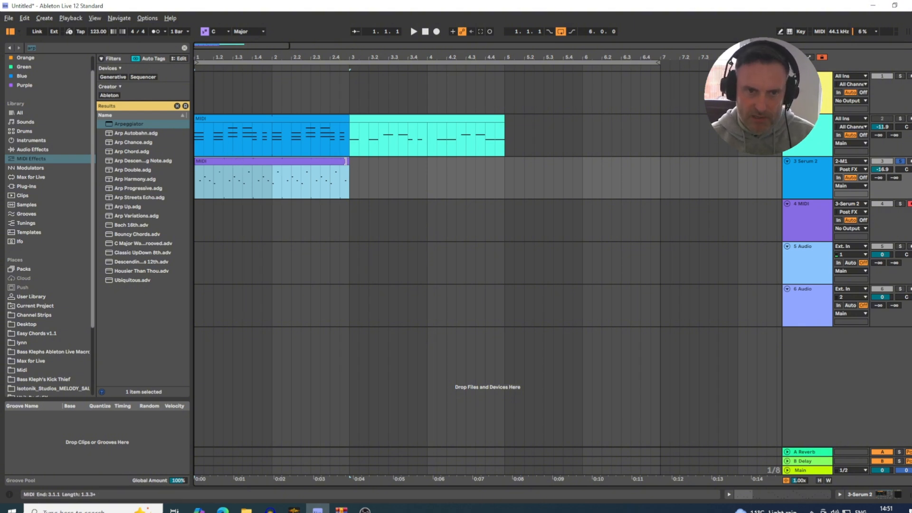
{"action": "left_click_drag", "start_coordinate": [346, 161], "coordinate": [646, 179]}
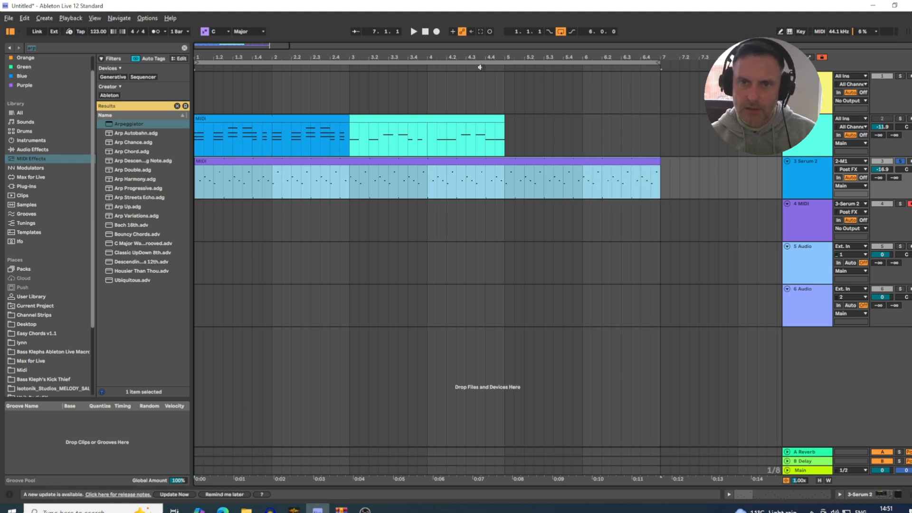
{"action": "left_click_drag", "start_coordinate": [523, 52], "coordinate": [405, 62]}
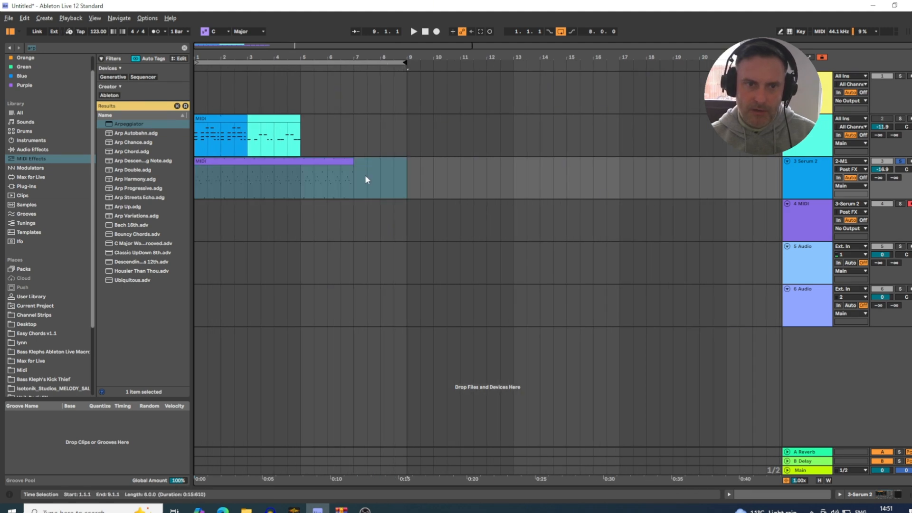
{"action": "left_click", "coordinate": [355, 162]}
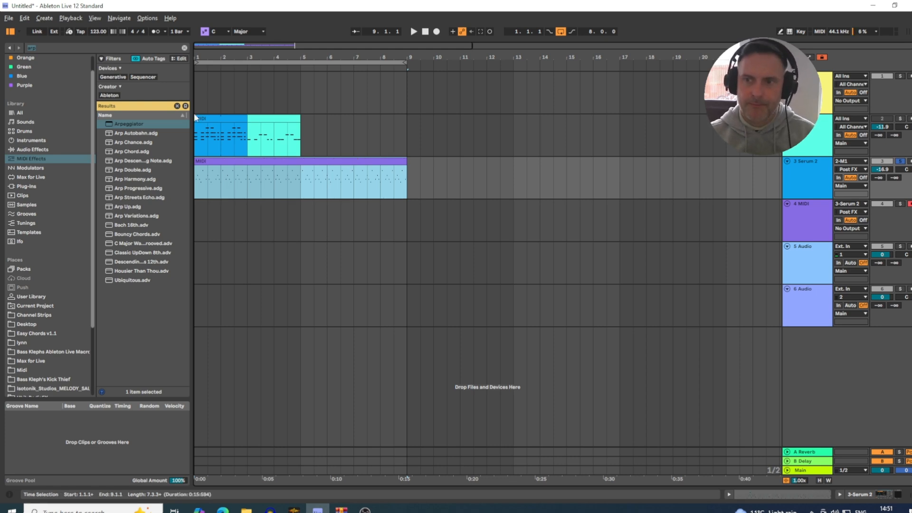
Step: Duplicate the Serum 2 arpeggio track and delete every note except the A#2 notes from the duplicate's clip
{"action": "right_click", "coordinate": [798, 172]}
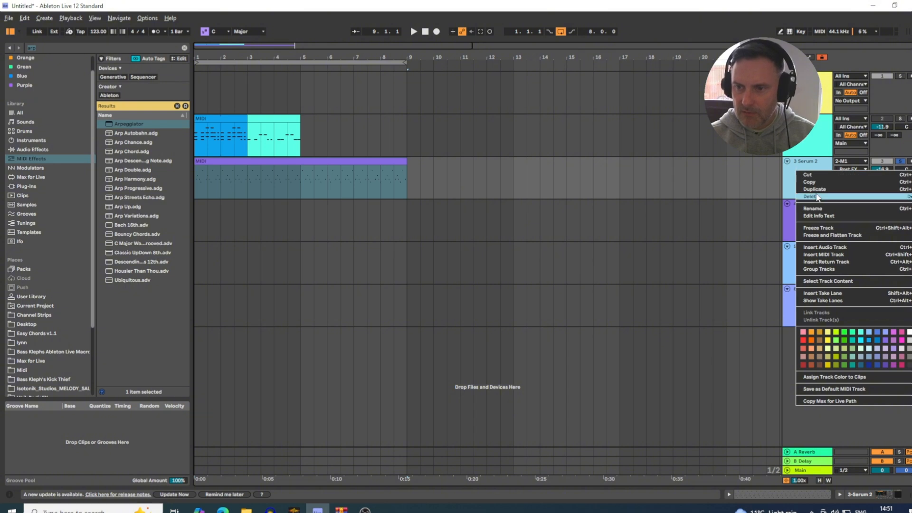
{"action": "left_click", "coordinate": [814, 189]}
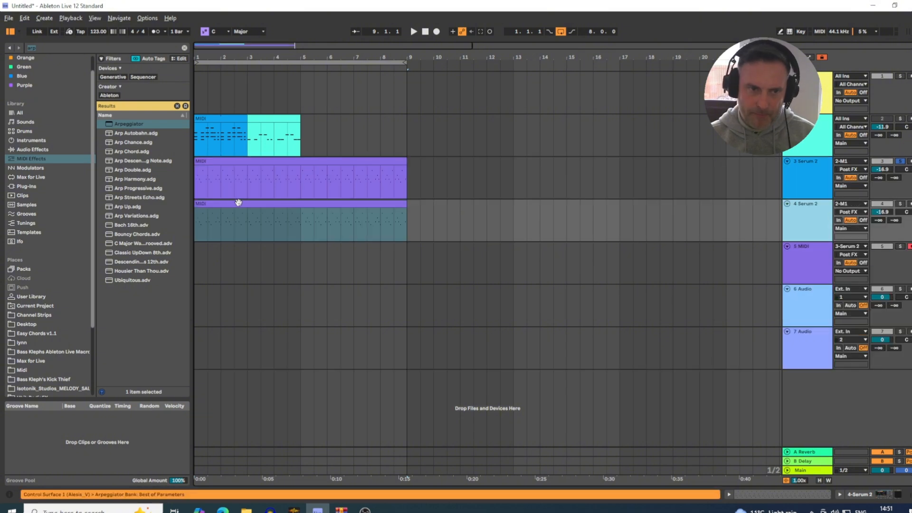
{"action": "double_click", "coordinate": [238, 203]}
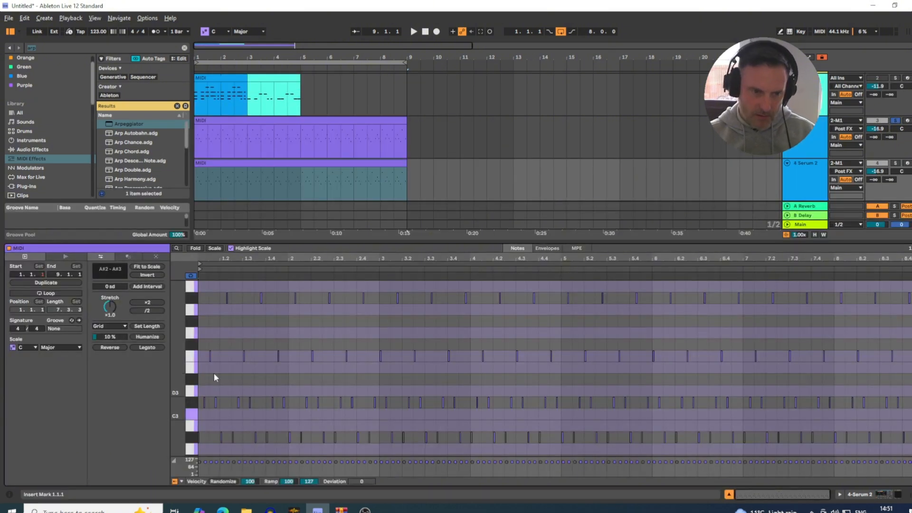
{"action": "left_click_drag", "start_coordinate": [191, 347], "coordinate": [360, 360]}
{"action": "left_click_drag", "start_coordinate": [191, 313], "coordinate": [192, 366]}
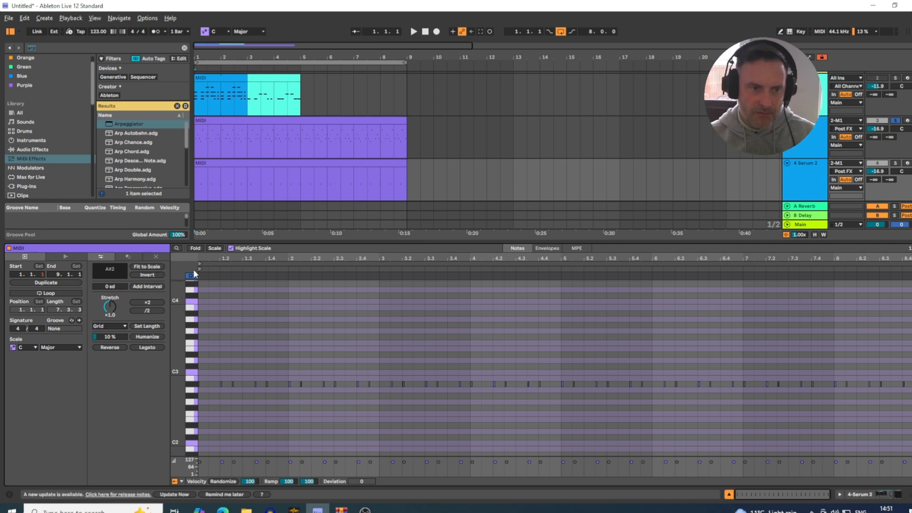
Step: Stretch the first A#2 note in the duplicated clip over the remaining notes to the clip's end at 9.1.1
{"action": "left_click_drag", "start_coordinate": [196, 256], "coordinate": [227, 394]}
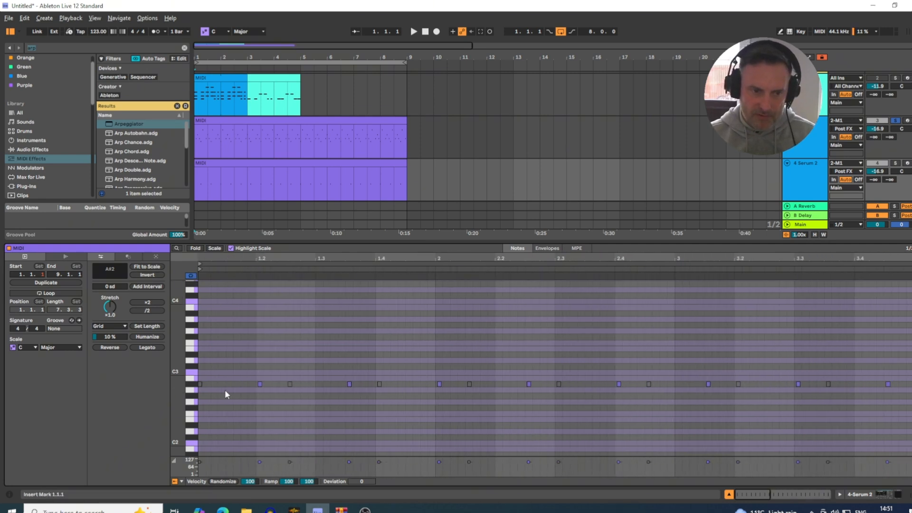
{"action": "left_click", "coordinate": [199, 384]}
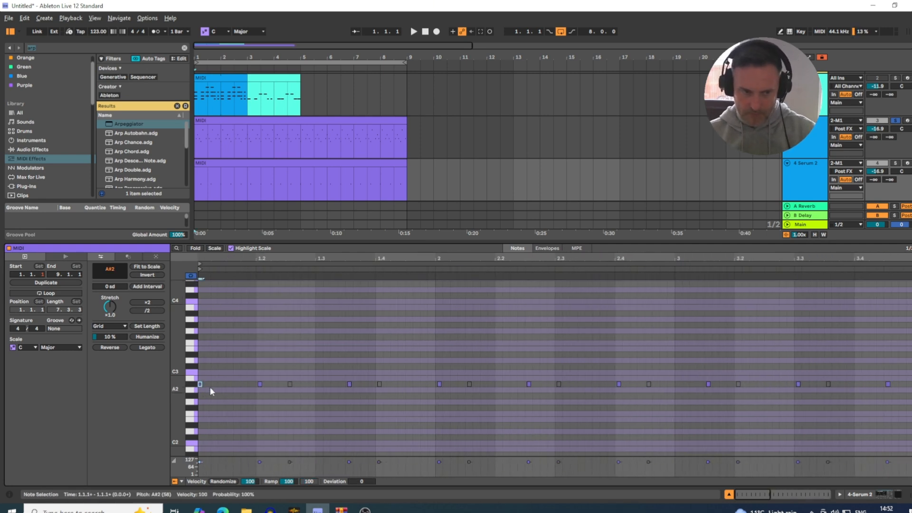
{"action": "left_click", "coordinate": [145, 349]}
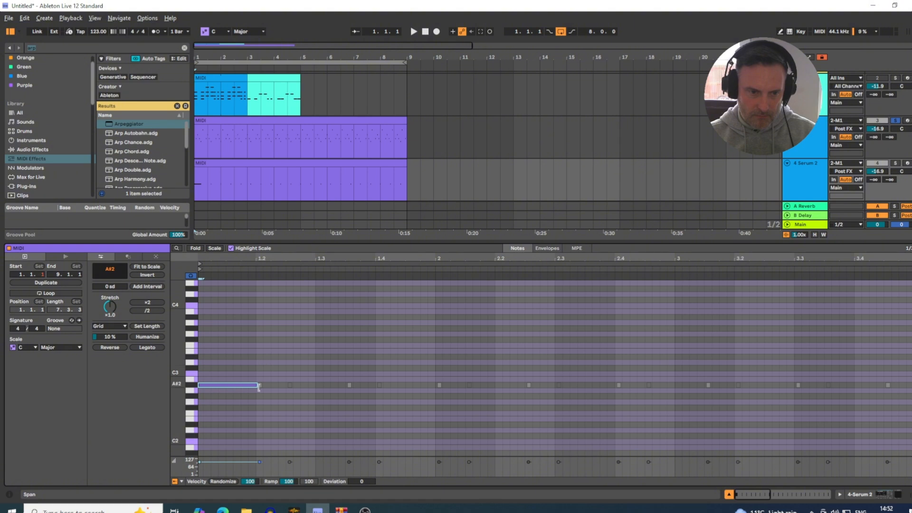
{"action": "left_click_drag", "start_coordinate": [256, 385], "coordinate": [885, 385]}
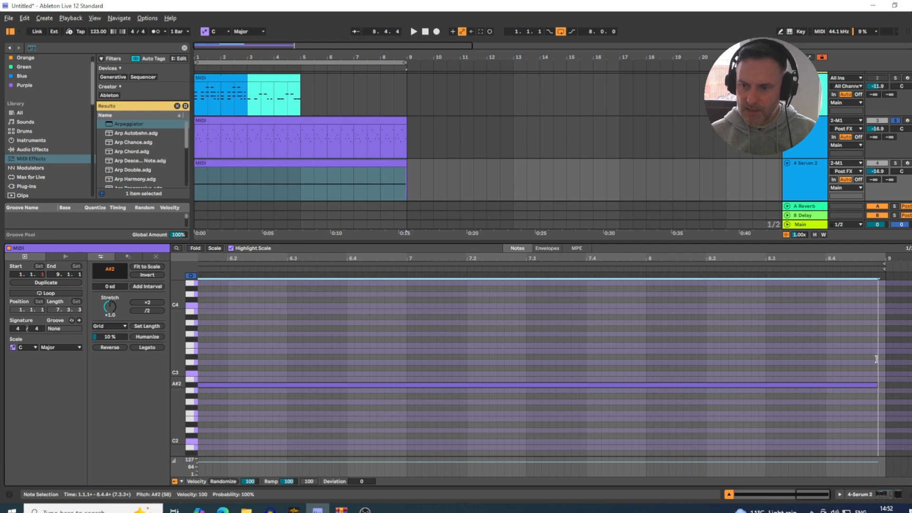
{"action": "left_click", "coordinate": [884, 358]}
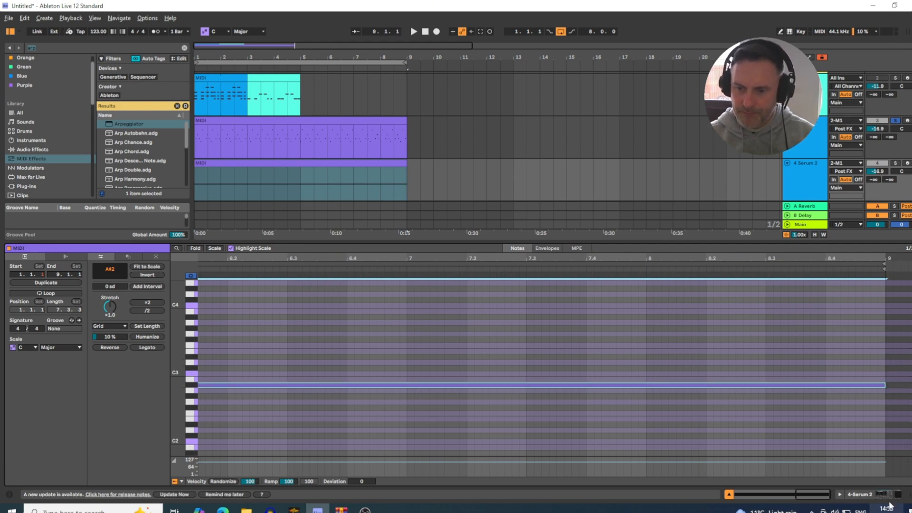
Step: Solo and arm the duplicated Serum 2 track, and shorten its A#2 note to one bar, ending at 2.1.1
{"action": "scroll", "coordinate": [358, 113], "scroll_direction": "down", "scroll_amount": 3}
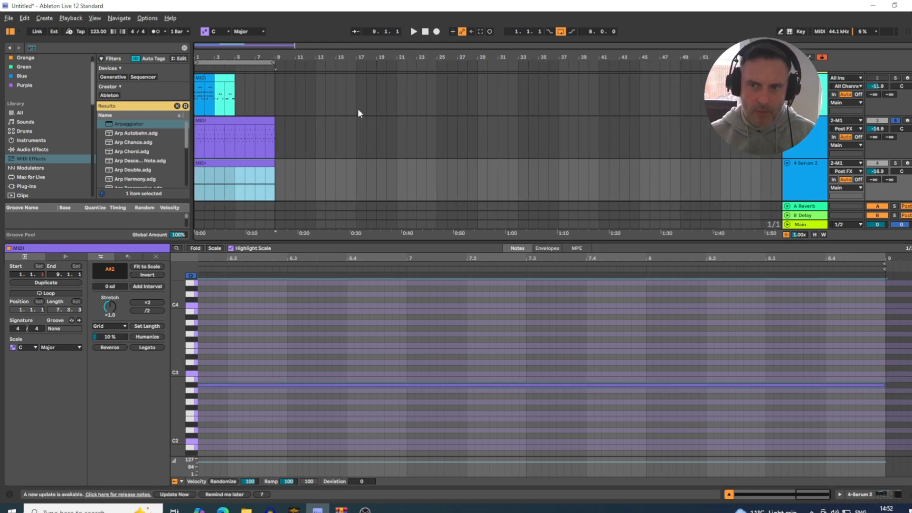
{"action": "left_click", "coordinate": [896, 164]}
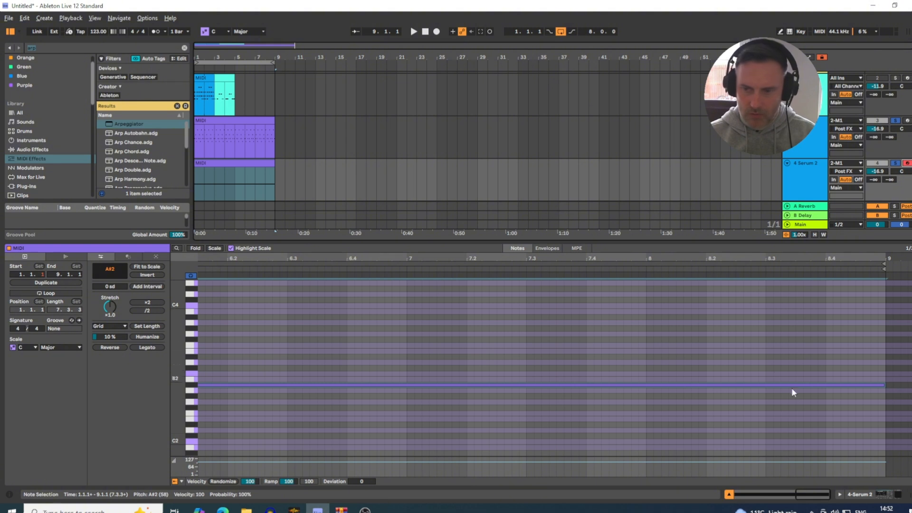
{"action": "double_click", "coordinate": [363, 263]}
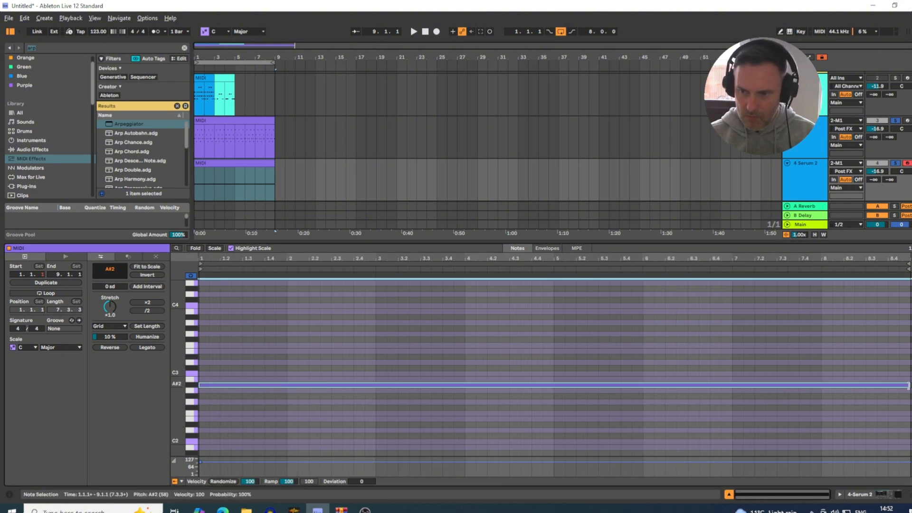
{"action": "left_click_drag", "start_coordinate": [908, 386], "coordinate": [295, 423]}
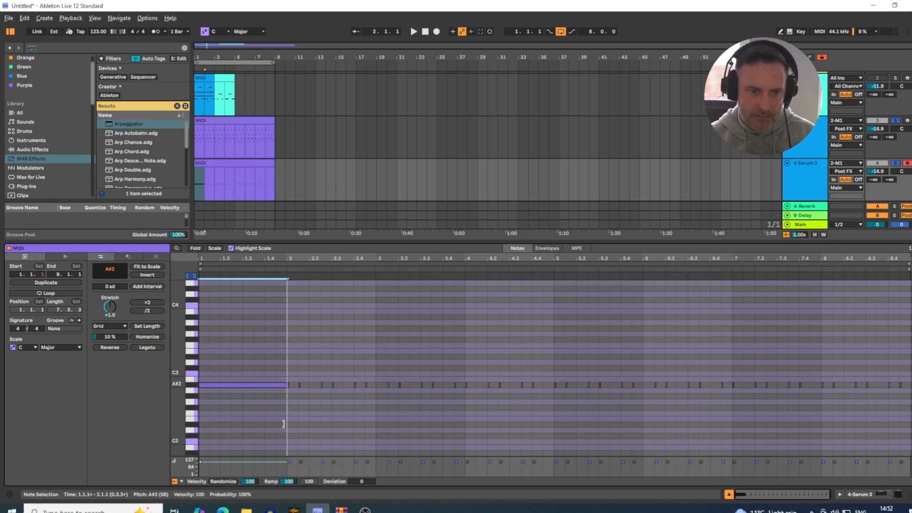
{"action": "left_click", "coordinate": [287, 369]}
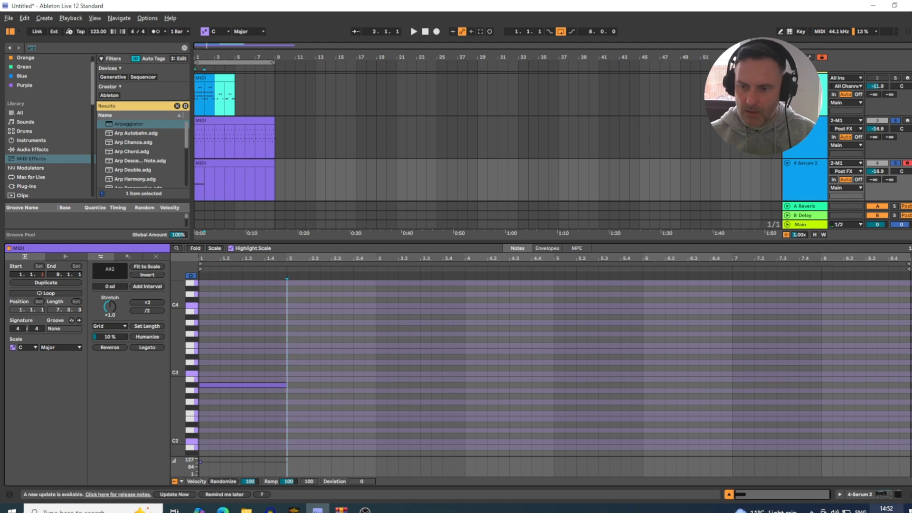
Step: Open Serum 2 on the duplicated track and load the Leaving Laurel Bass preset from the Abstract Music folder of S1 Presets
{"action": "left_click", "coordinate": [879, 495]}
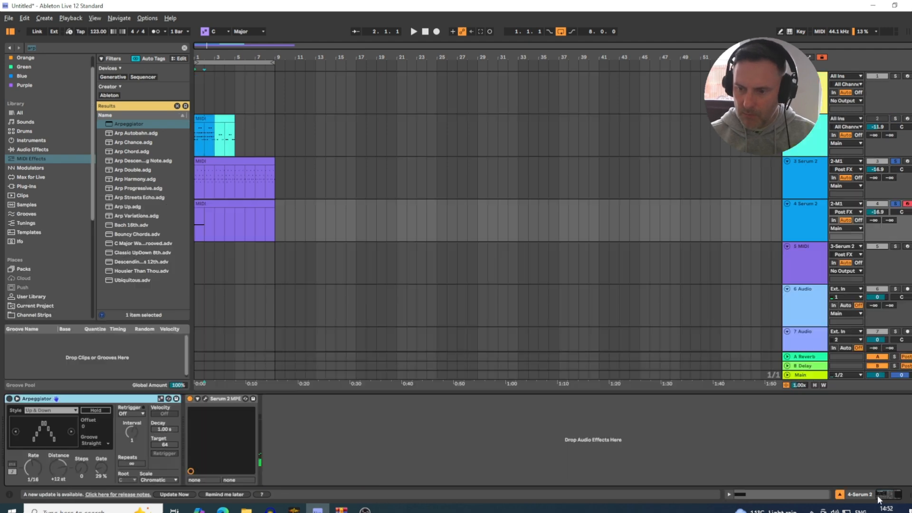
{"action": "left_click", "coordinate": [211, 400]}
{"action": "left_click", "coordinate": [459, 129]}
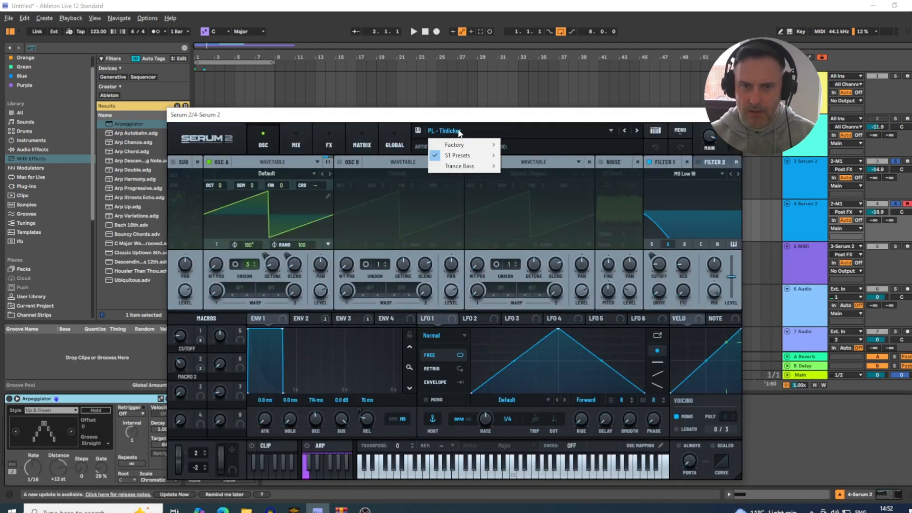
{"action": "mouse_move", "coordinate": [463, 160]}
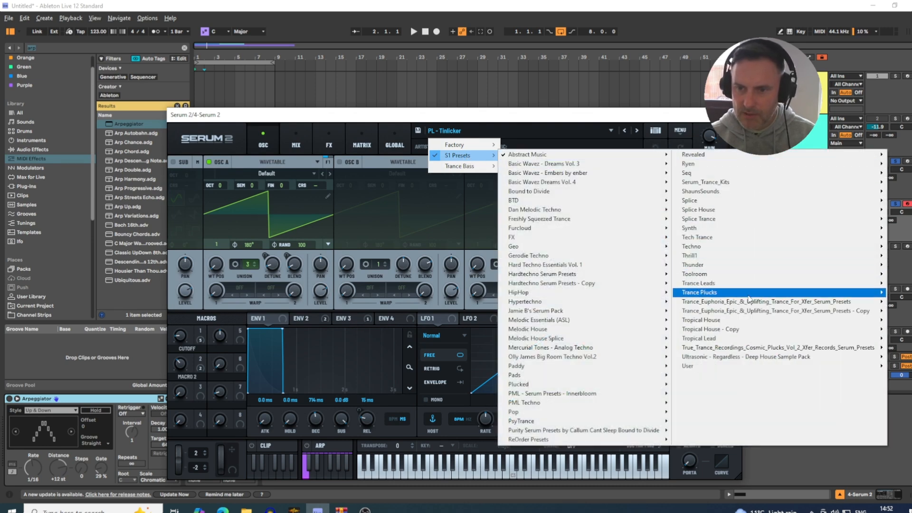
{"action": "mouse_move", "coordinate": [554, 157]}
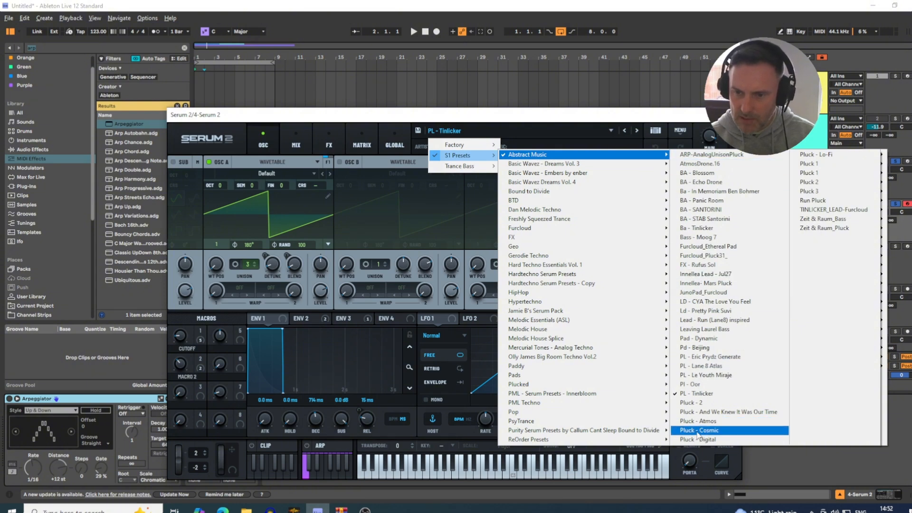
{"action": "left_click", "coordinate": [700, 328]}
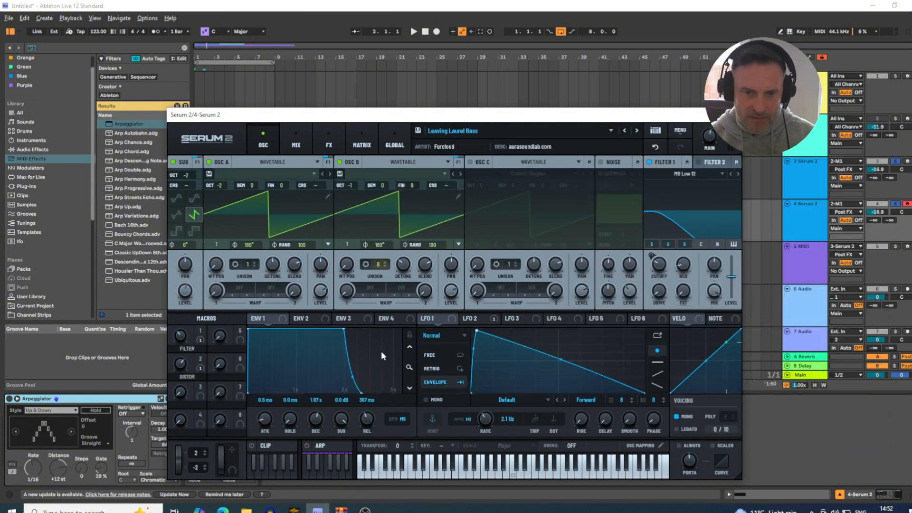
Step: Remove LFO 2's modulation assignment from the bass preset, nudge the Filter 1 cutoff down slightly, and close the synth window
{"action": "left_click", "coordinate": [489, 318]}
{"action": "left_click", "coordinate": [522, 317]}
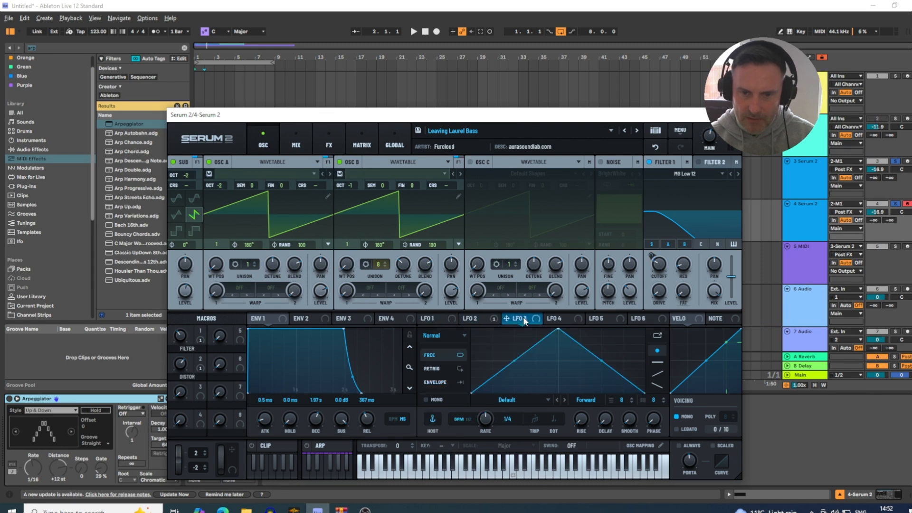
{"action": "left_click", "coordinate": [489, 318]}
{"action": "right_click", "coordinate": [489, 318]}
{"action": "left_click", "coordinate": [521, 349]}
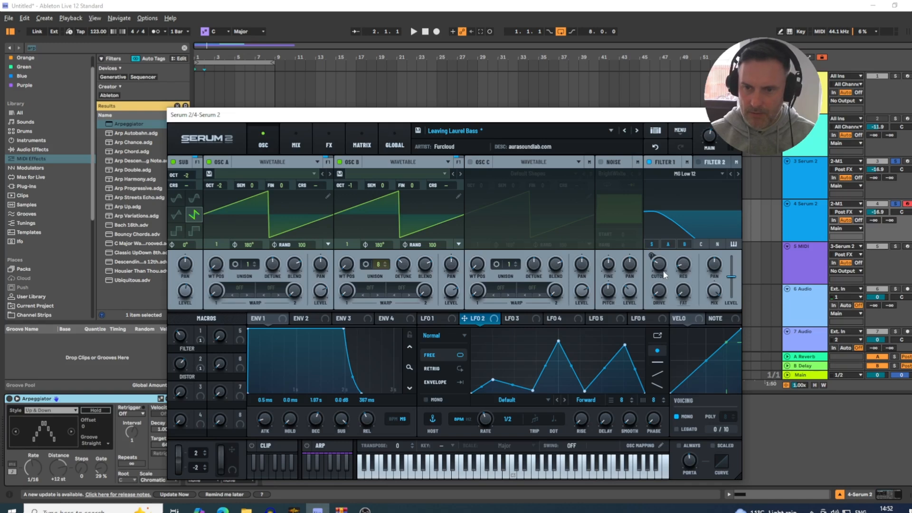
{"action": "left_click_drag", "start_coordinate": [663, 275], "coordinate": [664, 280]}
{"action": "left_click", "coordinate": [734, 115]}
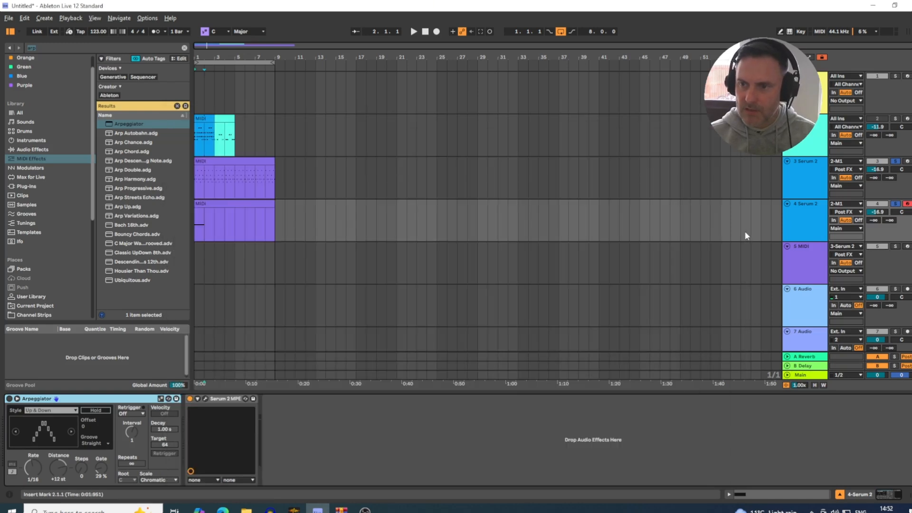
Step: Lower the duplicated Serum 2 track's volume to -19.2 dB and set its MIDI input source to All Ins
{"action": "left_click_drag", "start_coordinate": [881, 215], "coordinate": [881, 226]}
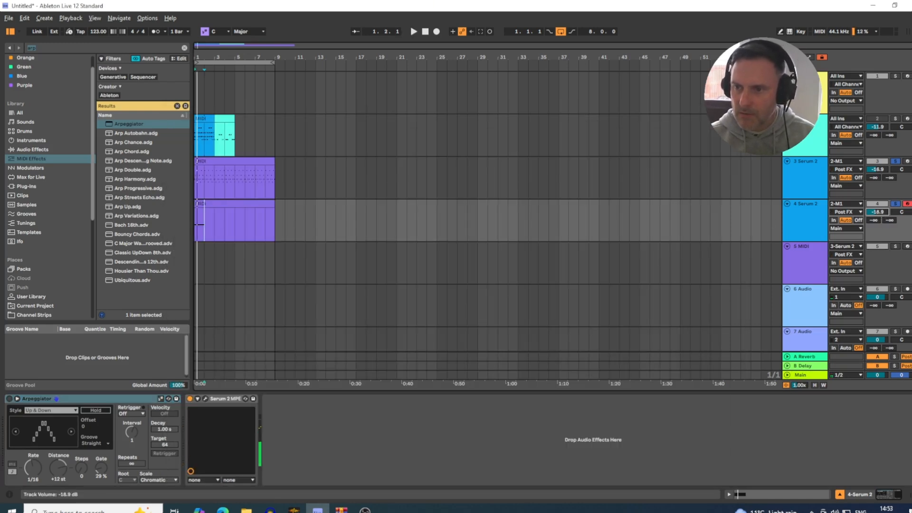
{"action": "double_click", "coordinate": [205, 203]}
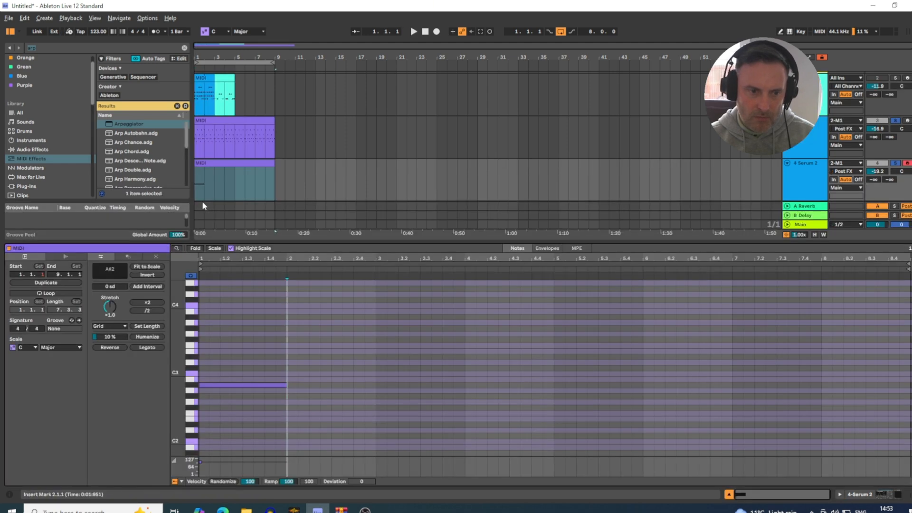
{"action": "left_click", "coordinate": [870, 497]}
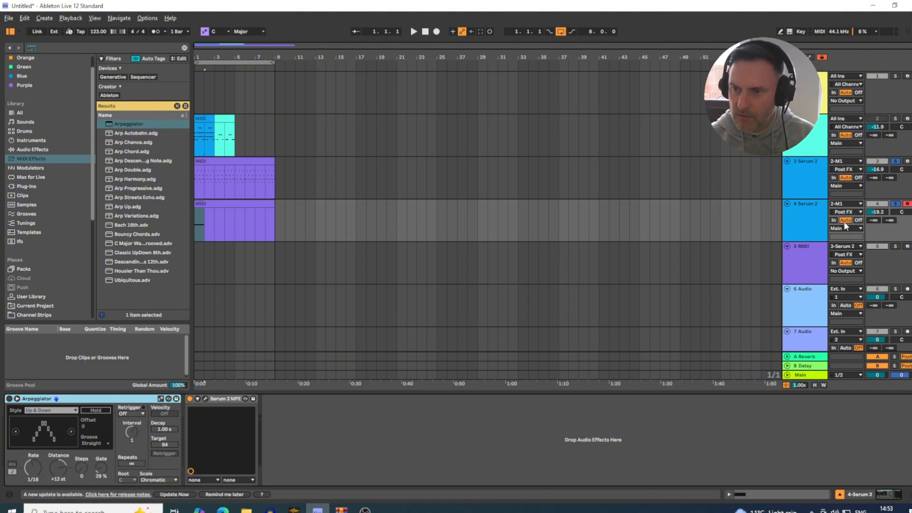
{"action": "left_click", "coordinate": [814, 218]}
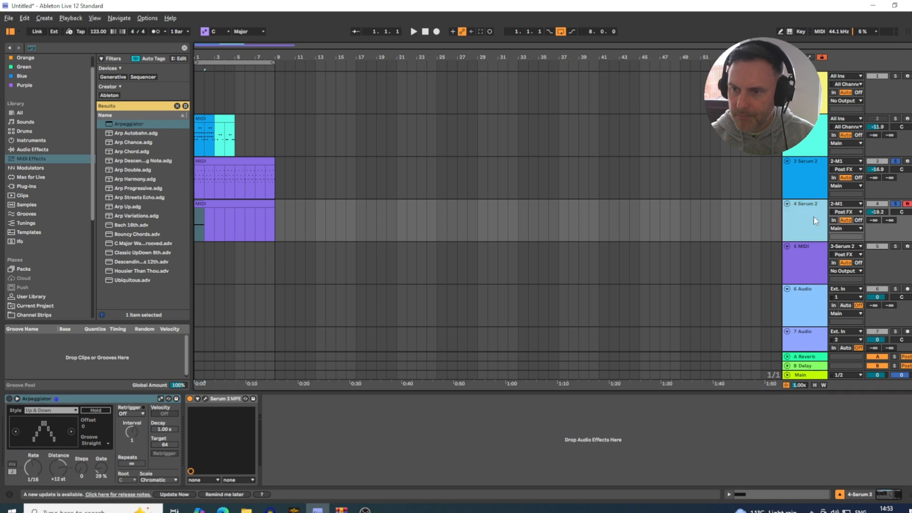
{"action": "left_click", "coordinate": [841, 206]}
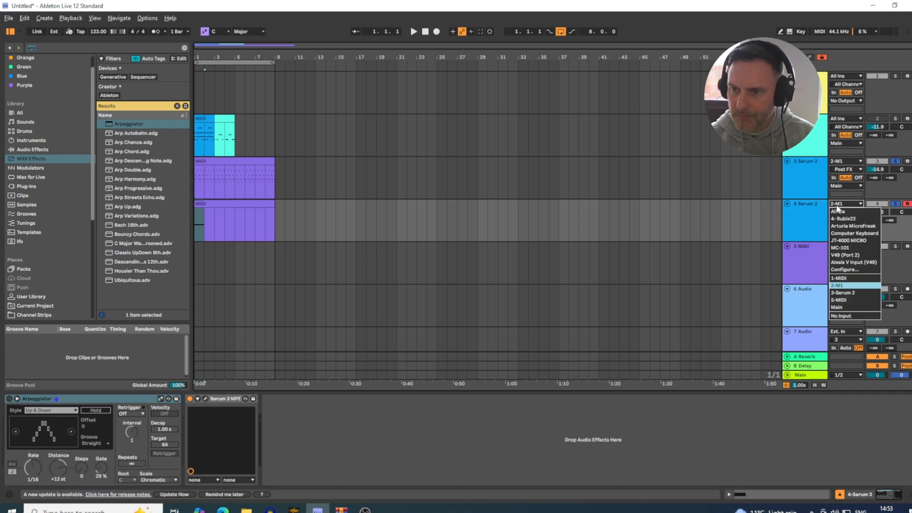
{"action": "left_click", "coordinate": [837, 211]}
{"action": "key", "text": "space"}
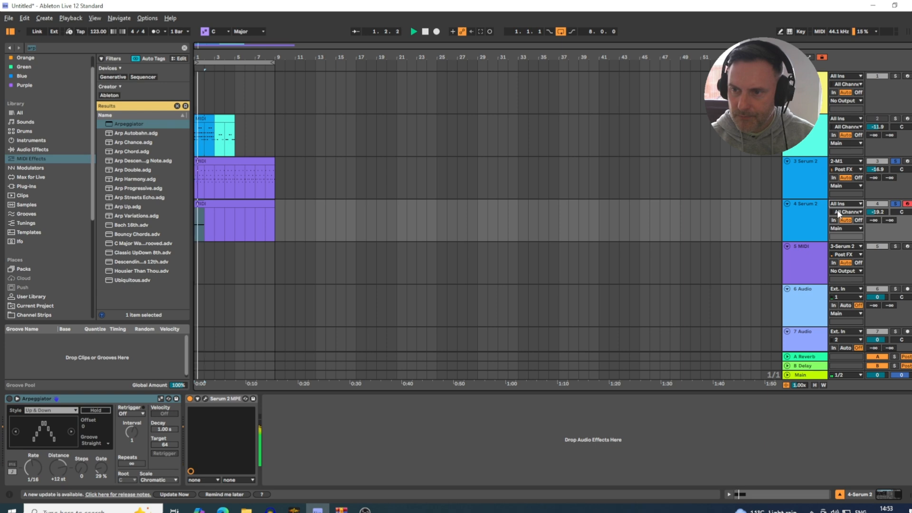
Step: Open the bass clip, duplicate its one-bar A#2 note into bar 2, and lower the copy to G#2
{"action": "left_click", "coordinate": [208, 204]}
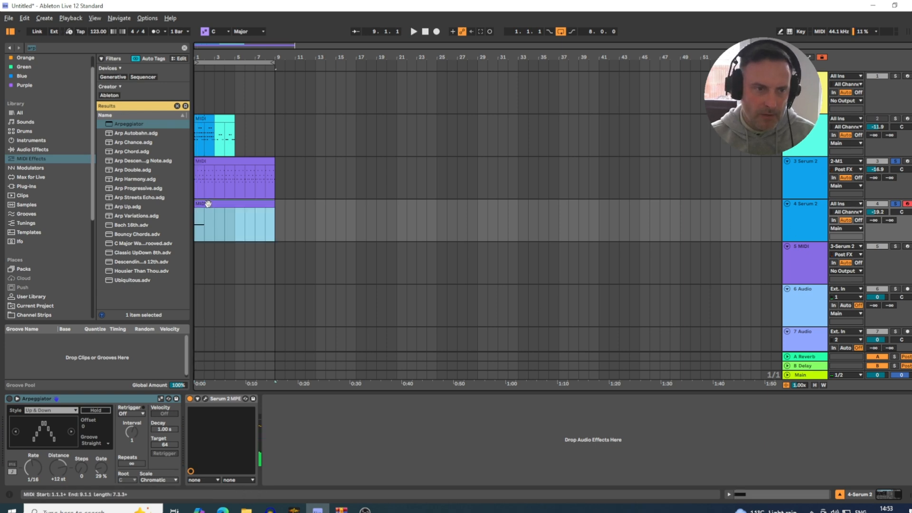
{"action": "double_click", "coordinate": [208, 203]}
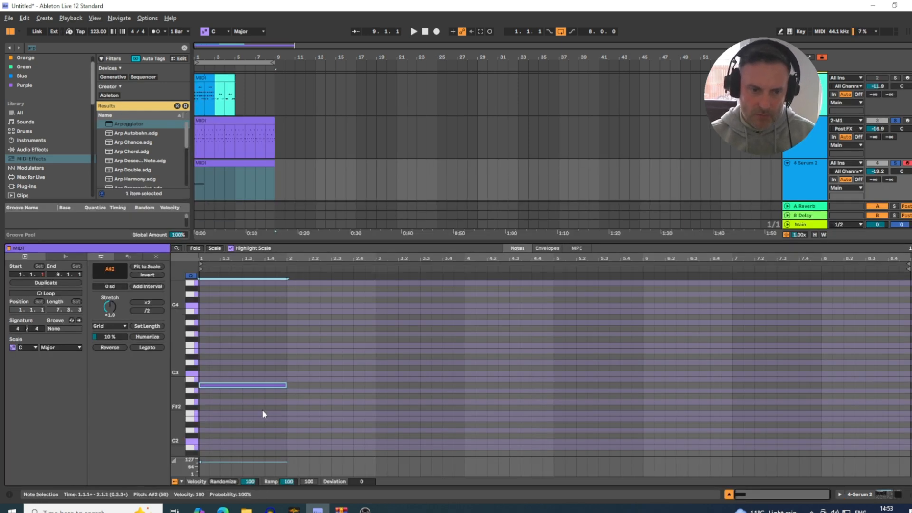
{"action": "key", "text": "ctrl+d"}
{"action": "key", "text": "Down"}
{"action": "key", "text": "Down"}
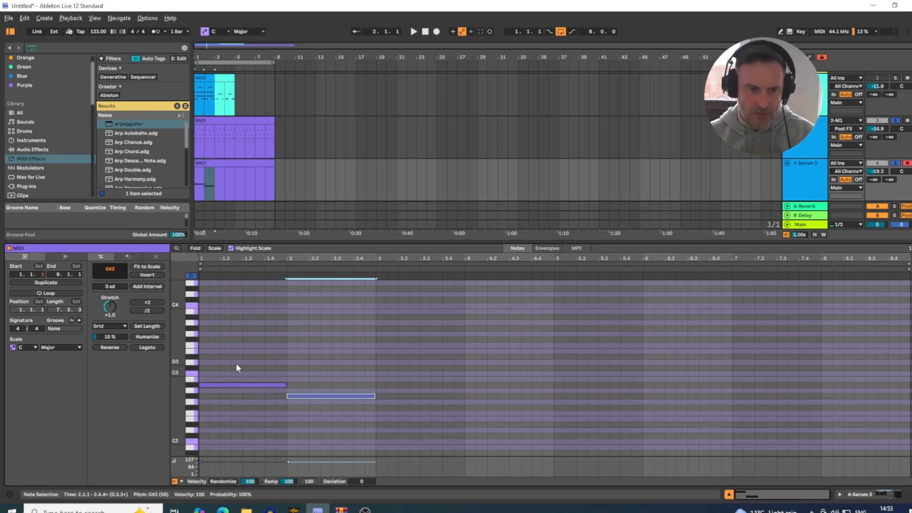
Step: Duplicate the G#2 bass note into bar 3 and lower the copy to D#2
{"action": "key", "text": "ctrl+d"}
{"action": "key", "text": "Down"}
{"action": "key", "text": "Down"}
{"action": "key", "text": "Down"}
{"action": "key", "text": "Down"}
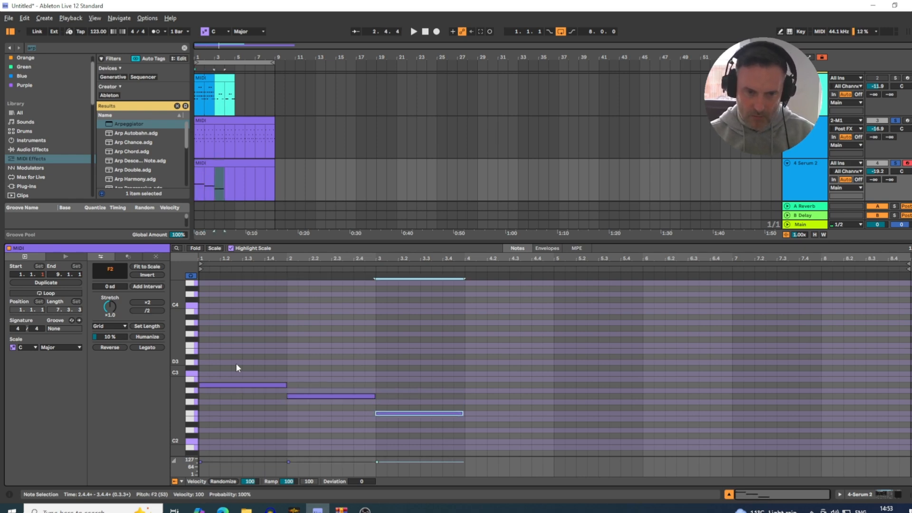
{"action": "key", "text": "Down"}
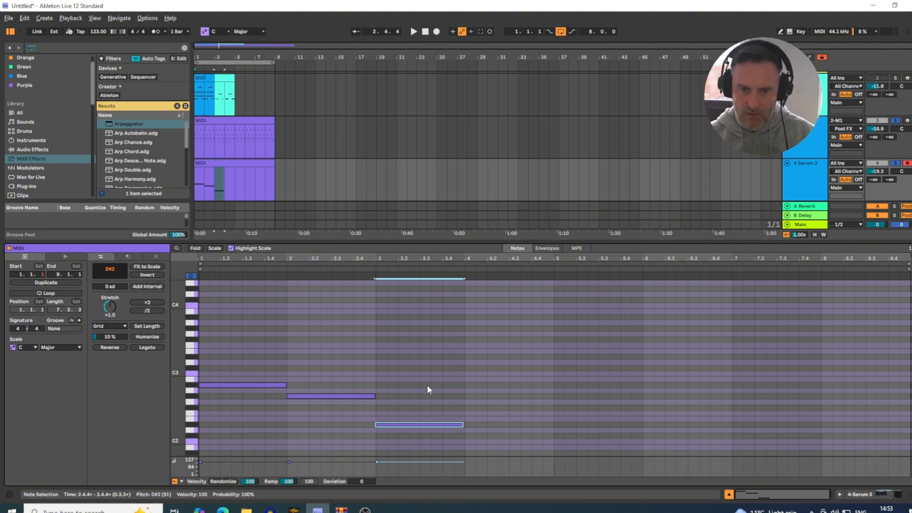
Step: Extend the D#2 note through bar 4 and copy the whole four-bar bass phrase to start at 5.1.1
{"action": "left_click_drag", "start_coordinate": [463, 425], "coordinate": [548, 432]}
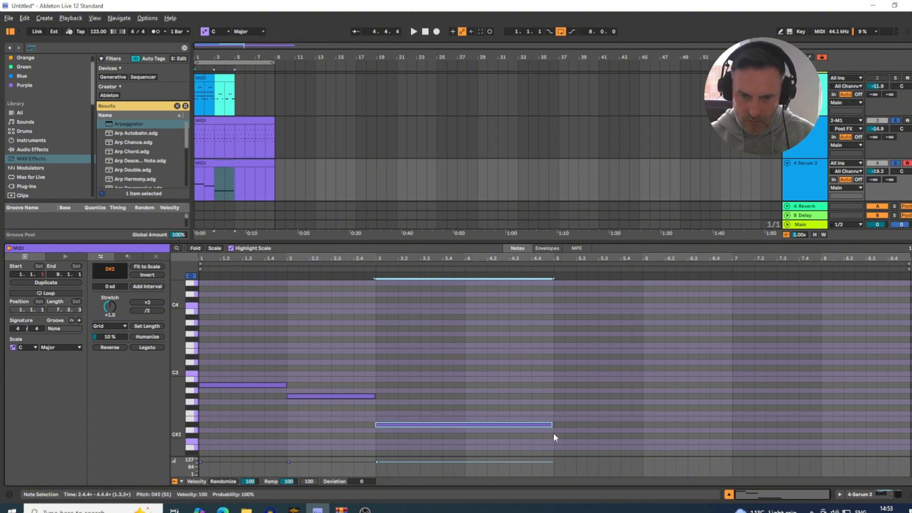
{"action": "key", "text": "ctrl+a"}
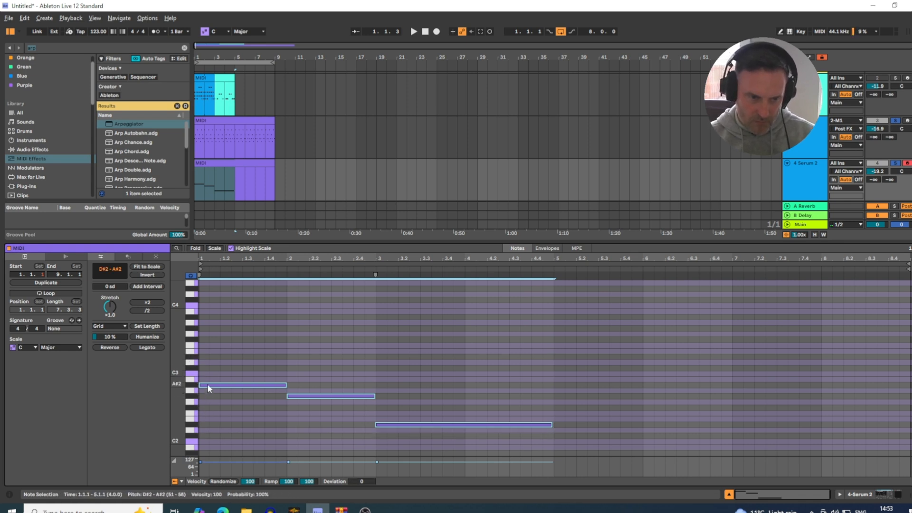
{"action": "left_click_drag", "start_coordinate": [207, 384], "coordinate": [567, 386]}
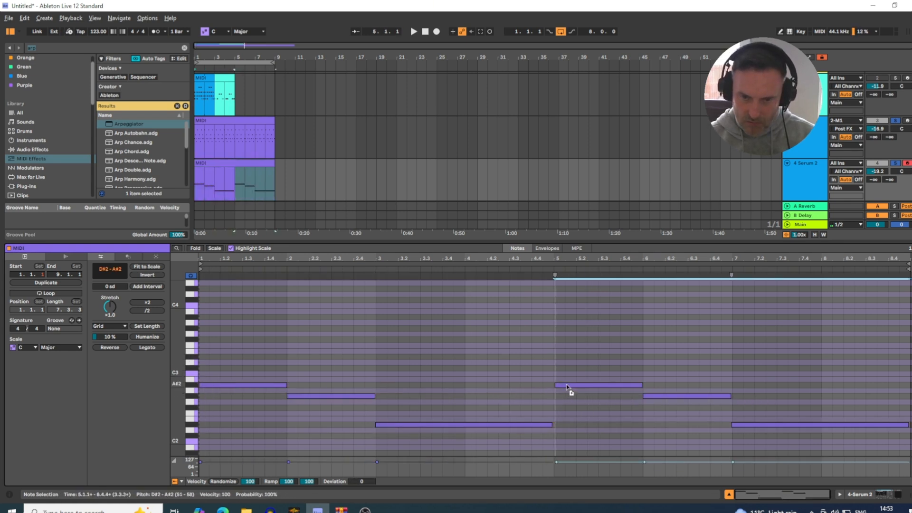
Step: Lower the bar 6 note to F#2, shorten it to half a bar, and add a half-bar G#2 note at 6.3.1
{"action": "left_click_drag", "start_coordinate": [652, 422], "coordinate": [671, 397]}
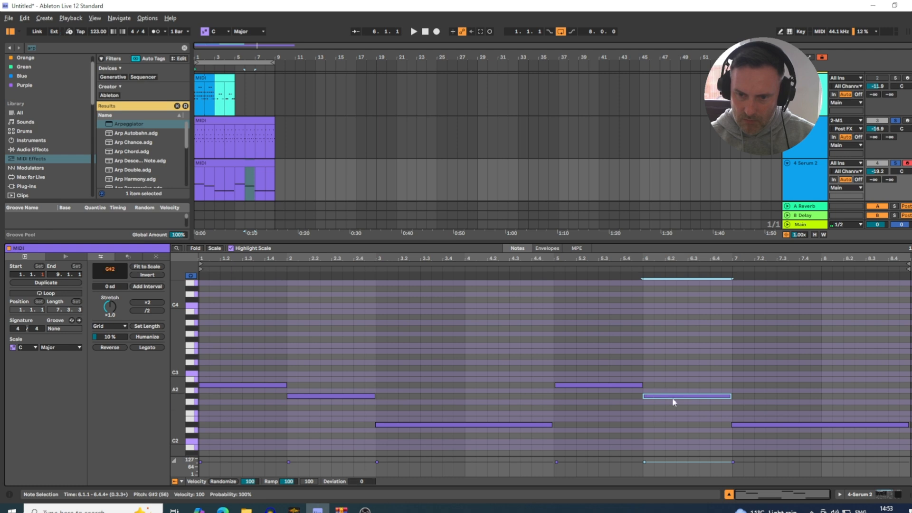
{"action": "key", "text": "Down"}
{"action": "key", "text": "Down"}
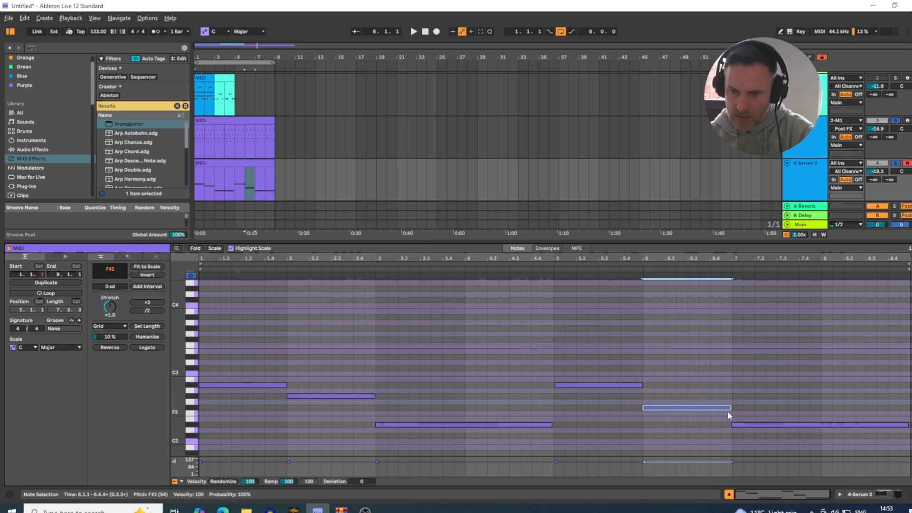
{"action": "left_click_drag", "start_coordinate": [731, 406], "coordinate": [707, 410]}
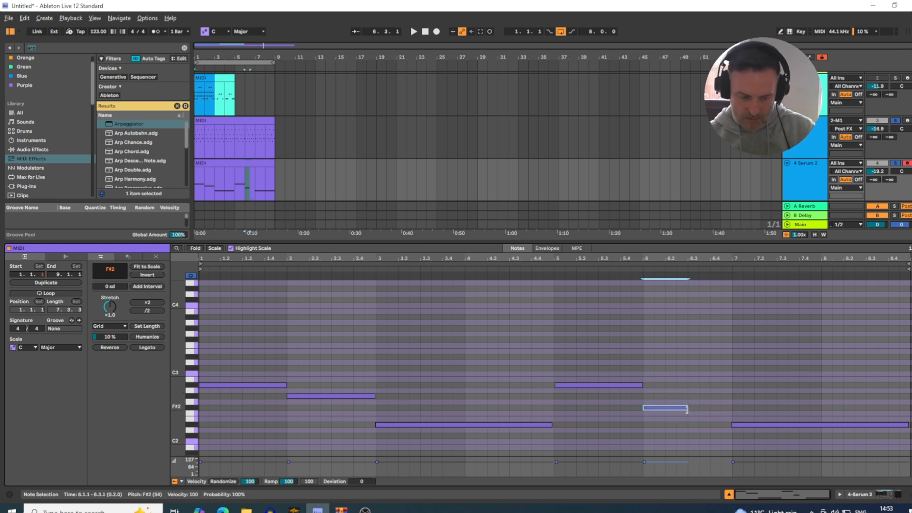
{"action": "key", "text": "Up"}
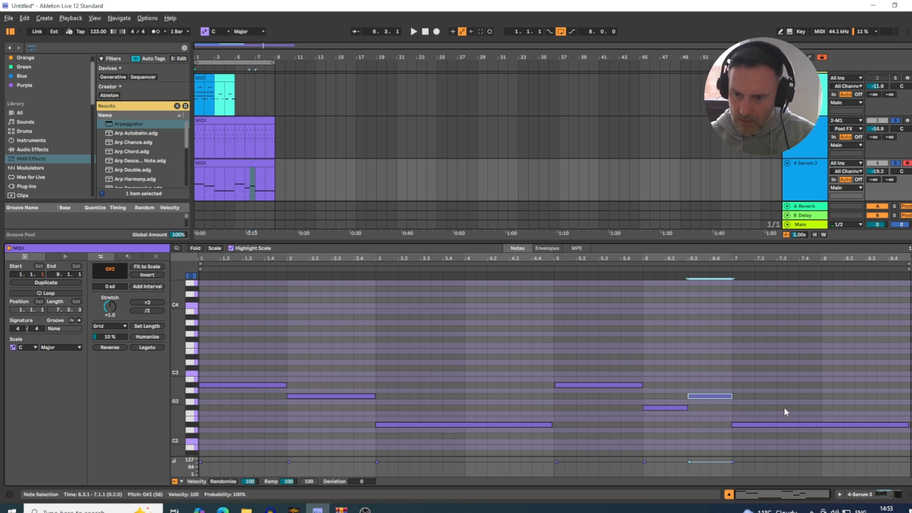
Step: Lower the original Serum 2 arpeggio track's volume to -23.4 dB while playing it back with the bass
{"action": "left_click", "coordinate": [779, 426]}
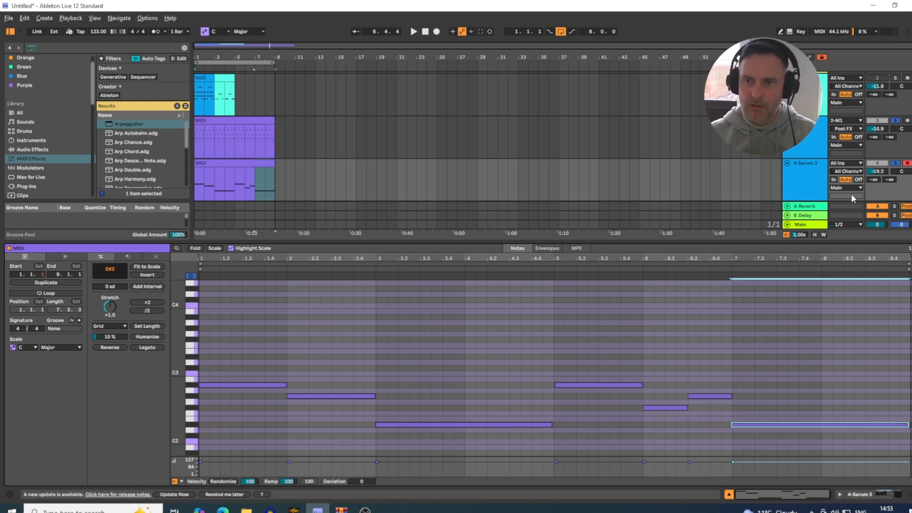
{"action": "left_click_drag", "start_coordinate": [881, 132], "coordinate": [882, 125]}
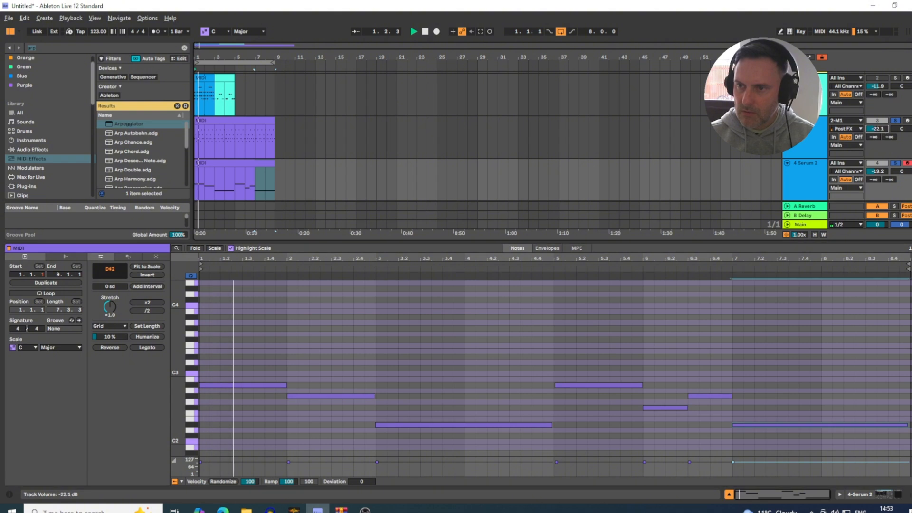
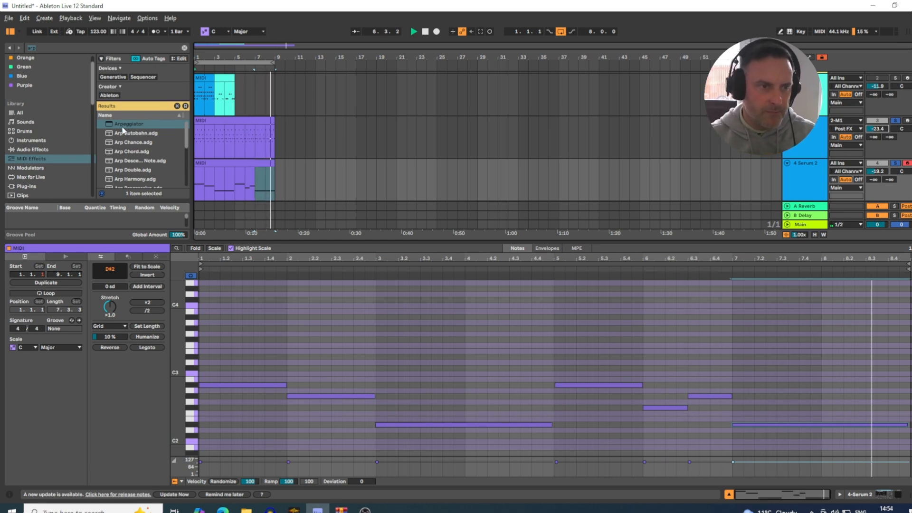
Step: Open the Samples folder in the browser, expand the Cyclopedia Two pack, and clear the search filter
{"action": "scroll", "coordinate": [152, 142], "scroll_direction": "down", "scroll_amount": 3}
{"action": "scroll", "coordinate": [73, 130], "scroll_direction": "down", "scroll_amount": 5}
{"action": "scroll", "coordinate": [73, 126], "scroll_direction": "down", "scroll_amount": 5}
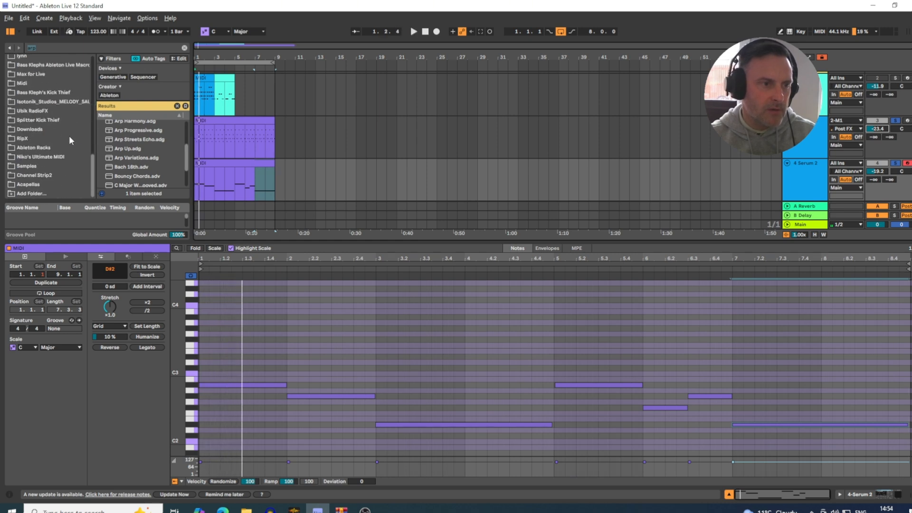
{"action": "left_click", "coordinate": [28, 166]}
{"action": "left_click", "coordinate": [52, 46]}
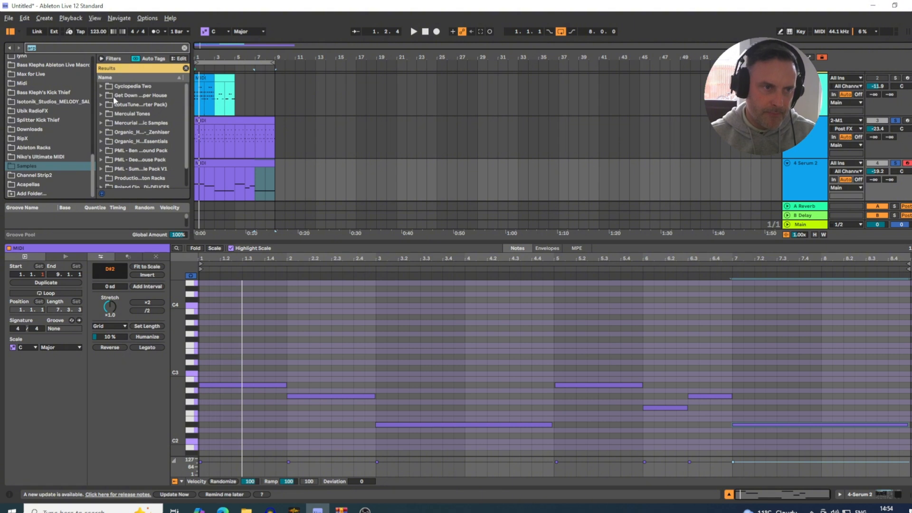
{"action": "left_click", "coordinate": [101, 86]}
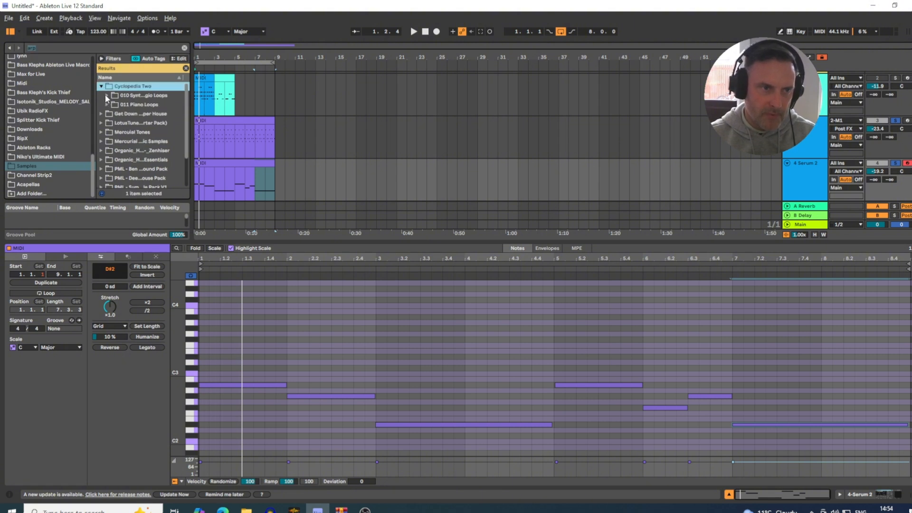
{"action": "left_click", "coordinate": [107, 96]}
{"action": "left_click", "coordinate": [106, 96]}
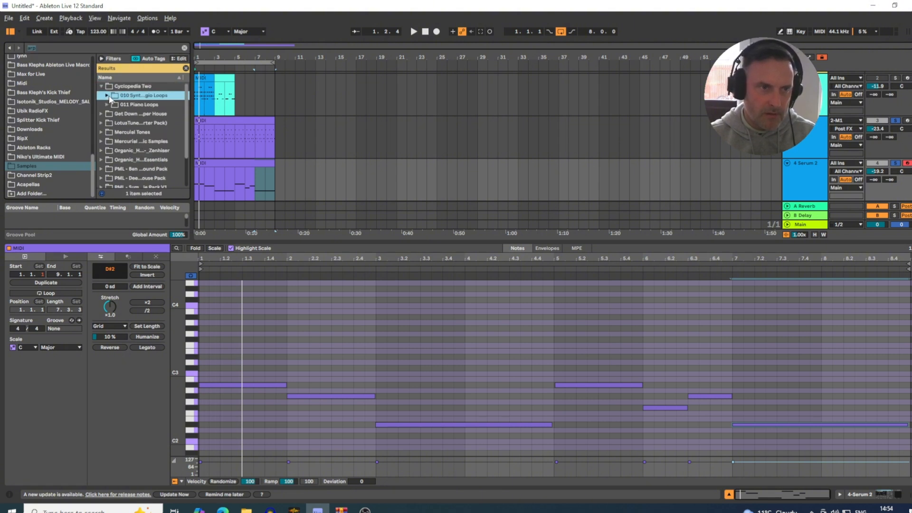
{"action": "scroll", "coordinate": [112, 84], "scroll_direction": "down", "scroll_amount": 1}
{"action": "left_click", "coordinate": [184, 48]}
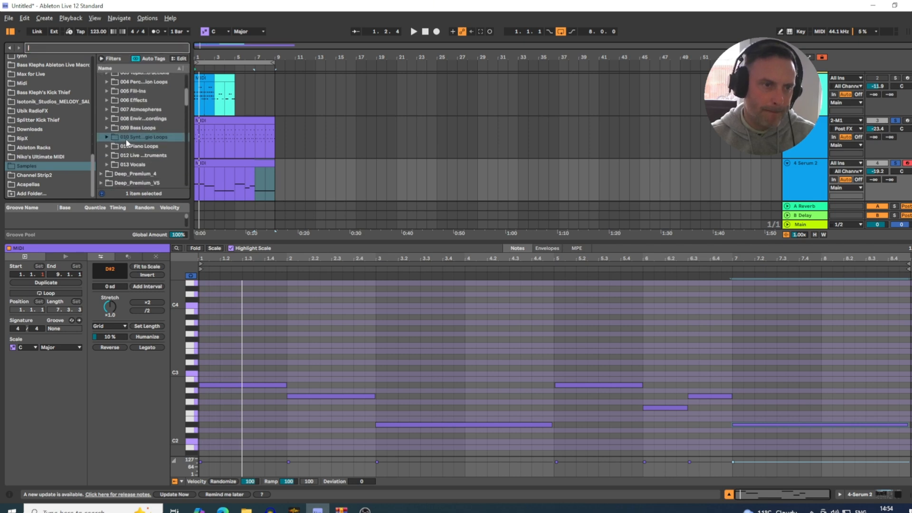
Step: Widen the browser and expand 012 Rolling Hi-Hat Loops inside Cyclopedia Two's 004 Percussion Loops folder
{"action": "scroll", "coordinate": [122, 147], "scroll_direction": "down", "scroll_amount": 1}
{"action": "scroll", "coordinate": [114, 140], "scroll_direction": "down", "scroll_amount": 1}
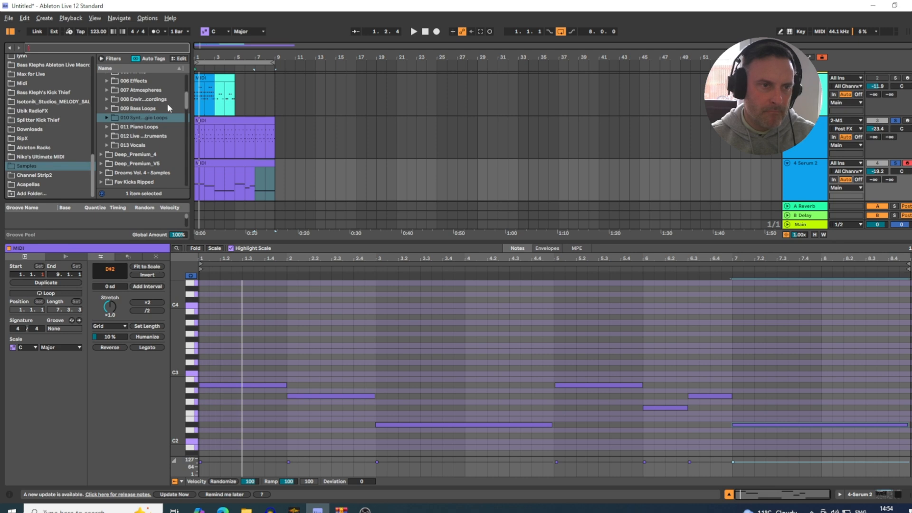
{"action": "left_click_drag", "start_coordinate": [192, 99], "coordinate": [264, 99]}
{"action": "scroll", "coordinate": [85, 118], "scroll_direction": "up", "scroll_amount": 3}
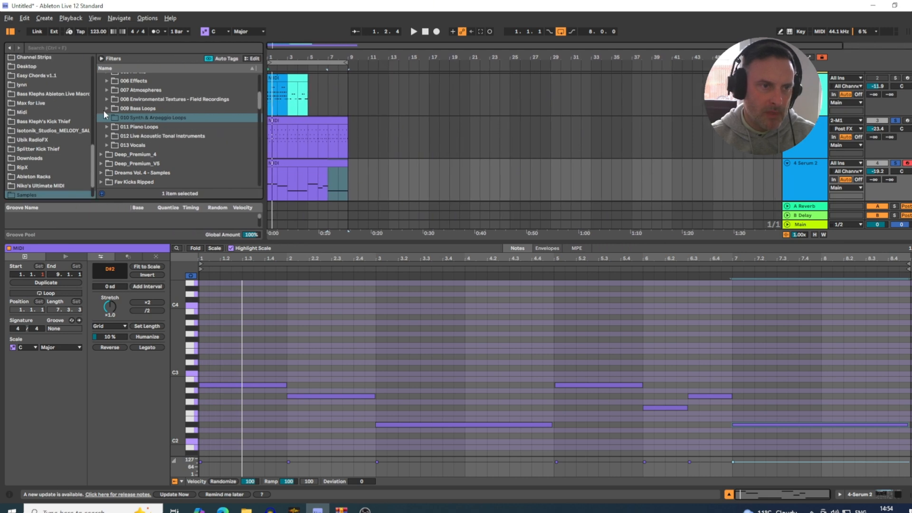
{"action": "scroll", "coordinate": [151, 106], "scroll_direction": "up", "scroll_amount": 2}
{"action": "scroll", "coordinate": [152, 108], "scroll_direction": "up", "scroll_amount": 2}
{"action": "left_click", "coordinate": [107, 101]}
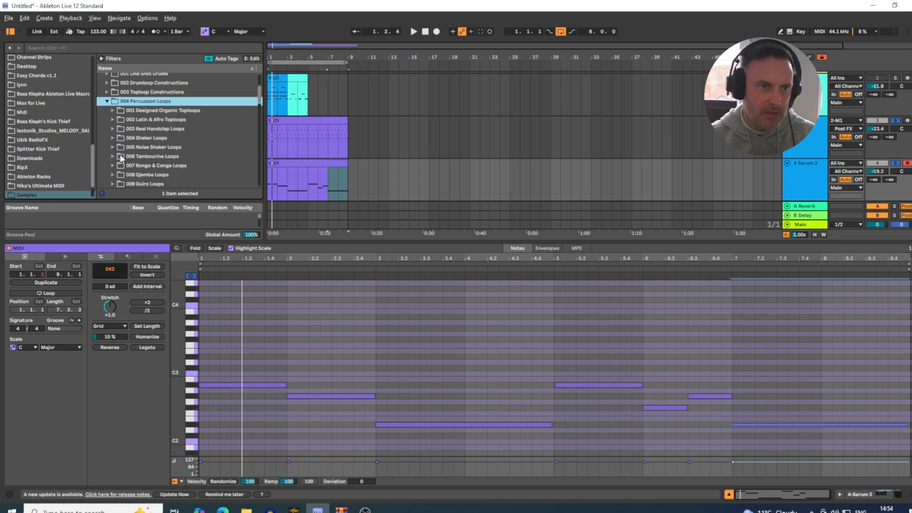
{"action": "scroll", "coordinate": [121, 148], "scroll_direction": "down", "scroll_amount": 3}
{"action": "scroll", "coordinate": [122, 143], "scroll_direction": "down", "scroll_amount": 2}
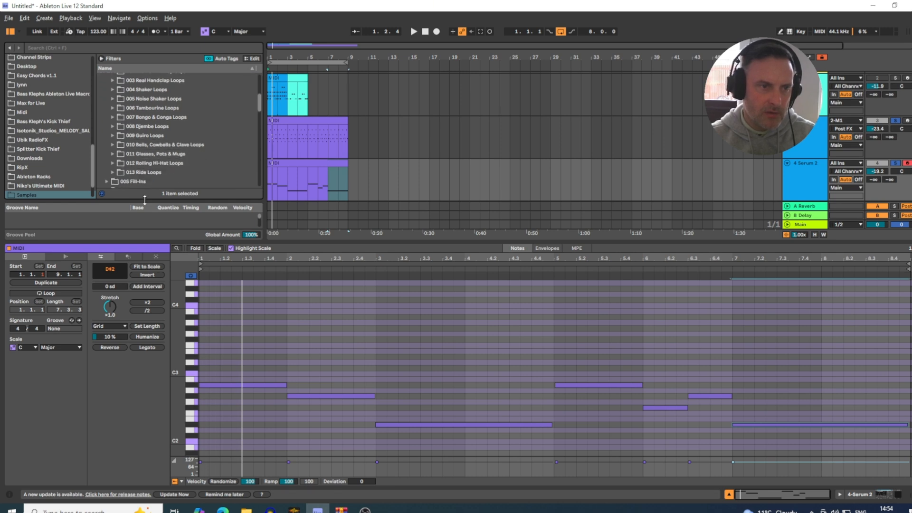
{"action": "left_click", "coordinate": [113, 164]}
{"action": "scroll", "coordinate": [143, 157], "scroll_direction": "down", "scroll_amount": 5}
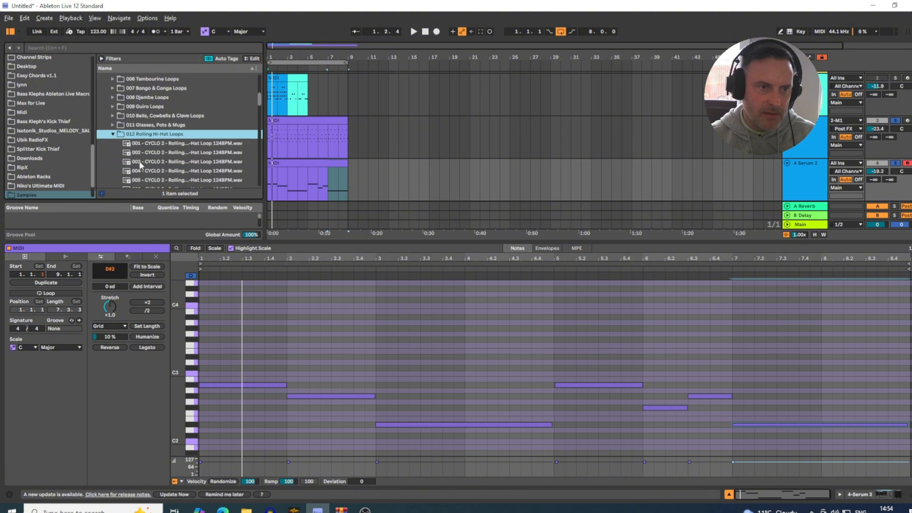
Step: Audition the Cyclopedia Two rolling hi-hat loops one after another, up to loop 011
{"action": "left_click", "coordinate": [145, 152]}
{"action": "scroll", "coordinate": [158, 159], "scroll_direction": "down", "scroll_amount": 3}
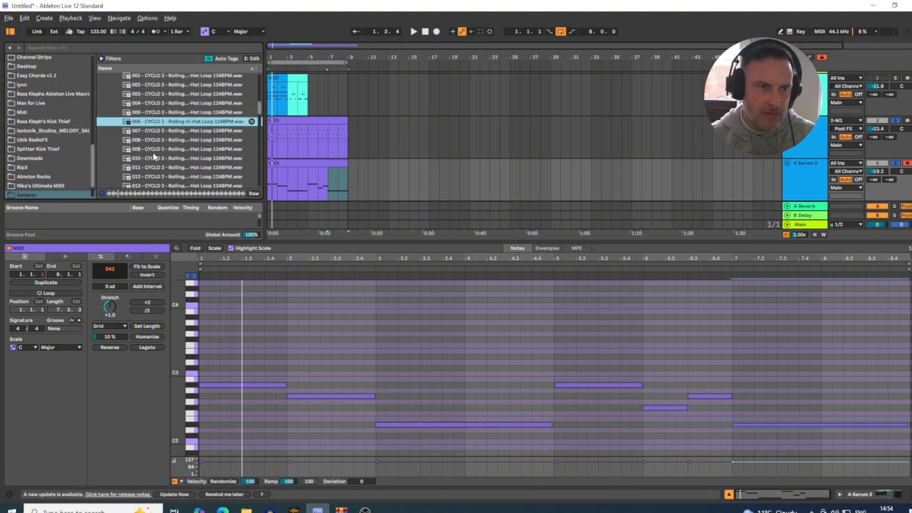
{"action": "left_click", "coordinate": [166, 133]}
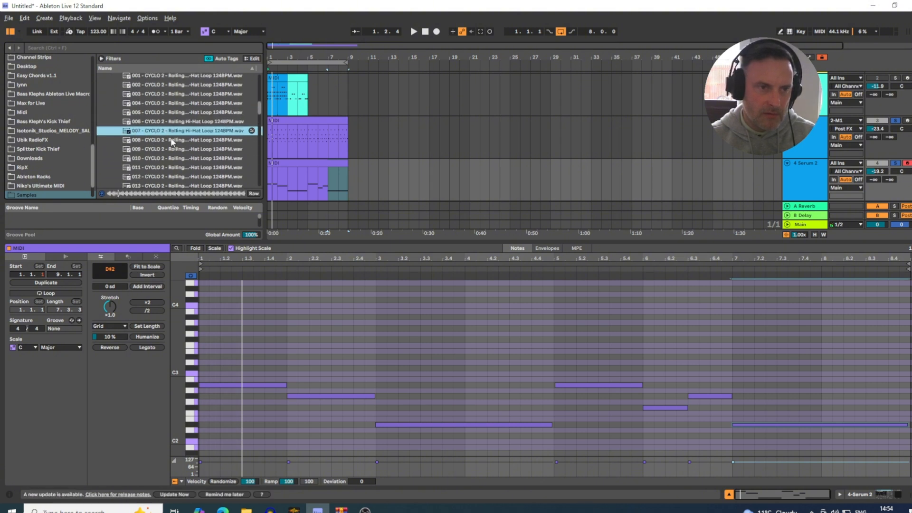
{"action": "left_click", "coordinate": [172, 140]}
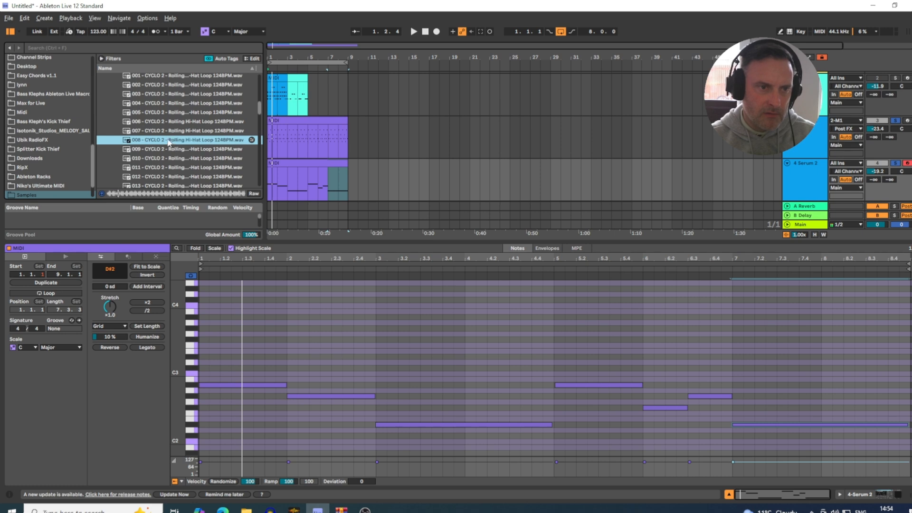
{"action": "scroll", "coordinate": [167, 135], "scroll_direction": "down", "scroll_amount": 3}
{"action": "left_click", "coordinate": [164, 122]}
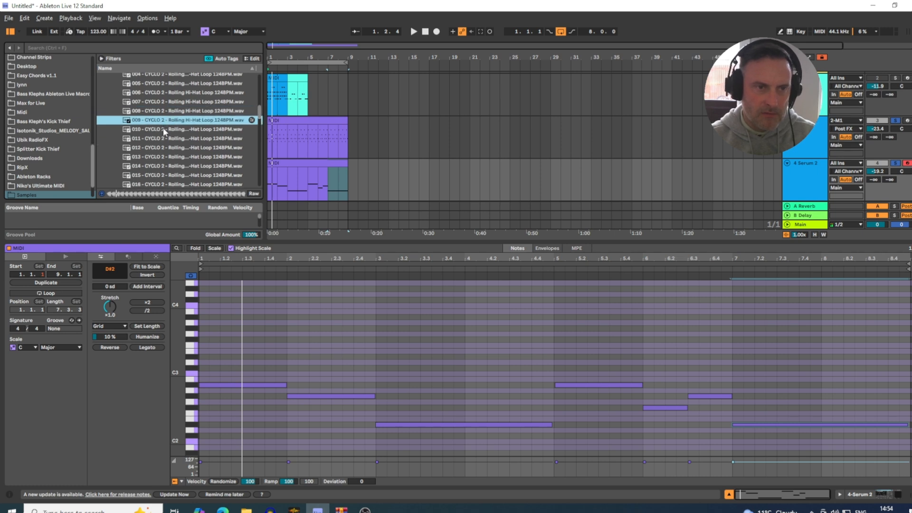
{"action": "left_click", "coordinate": [163, 127]}
{"action": "left_click", "coordinate": [168, 139]}
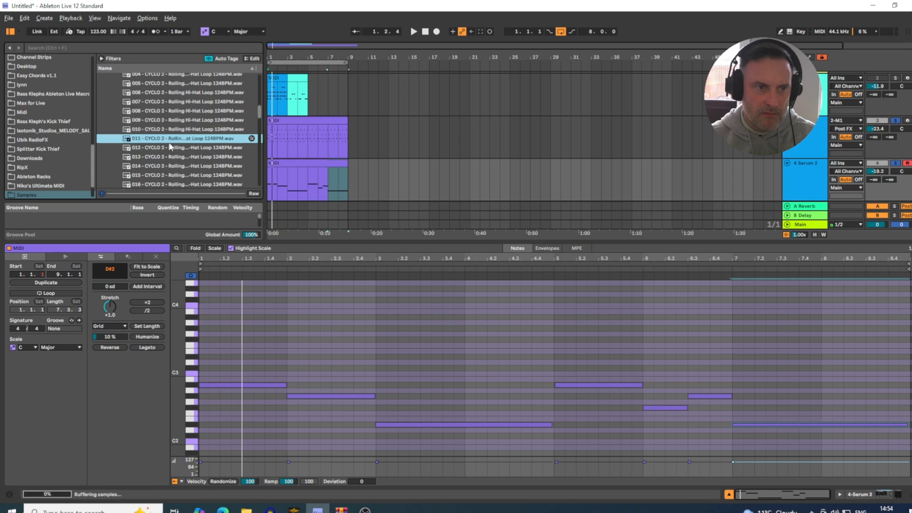
Step: Place rolling hi-hat loop 011 at 1.1.1 on its own audio track and lower that track's volume to -16.7 dB during playback
{"action": "left_click_drag", "start_coordinate": [170, 139], "coordinate": [272, 176]}
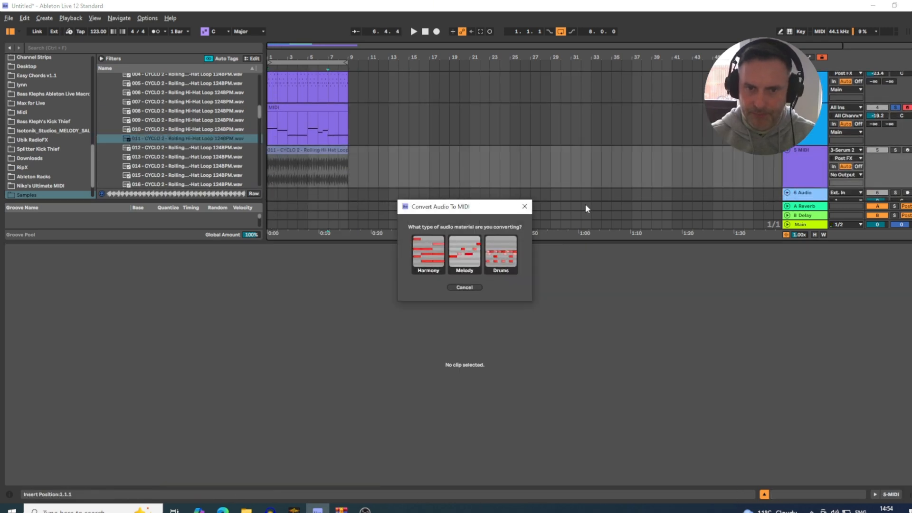
{"action": "key", "text": "Escape"}
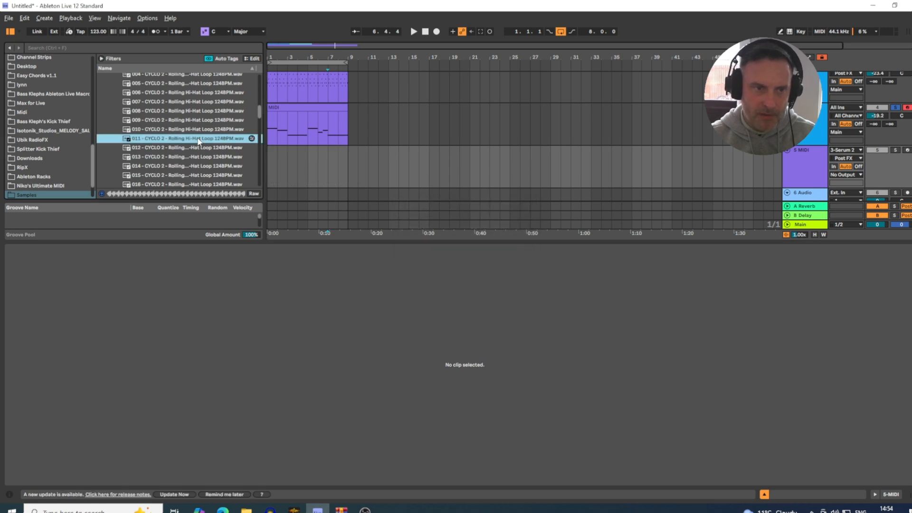
{"action": "left_click_drag", "start_coordinate": [190, 138], "coordinate": [268, 179]}
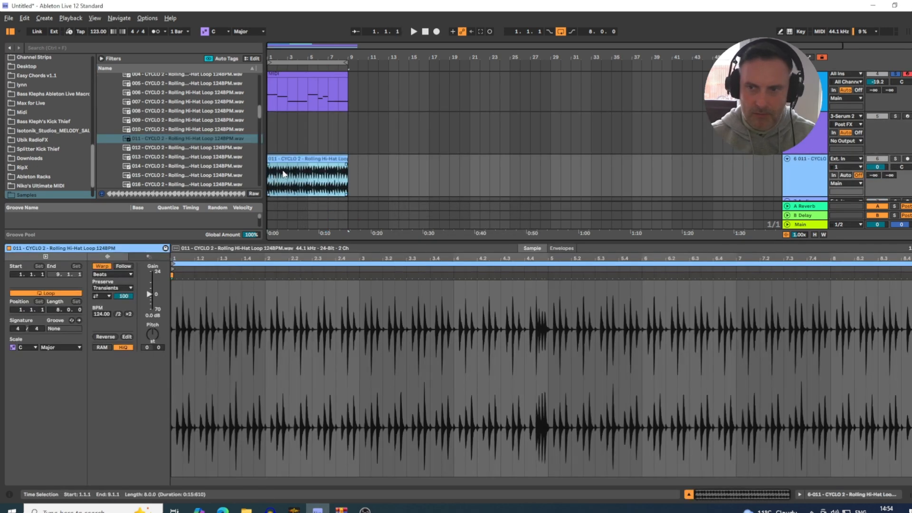
{"action": "mouse_move", "coordinate": [877, 167]}
{"action": "left_mouse_down"}
{"action": "mouse_move", "coordinate": [878, 190]}
{"action": "mouse_move", "coordinate": [877, 136]}
{"action": "mouse_move", "coordinate": [873, 173]}
{"action": "left_mouse_up"}
{"action": "key", "text": "space"}
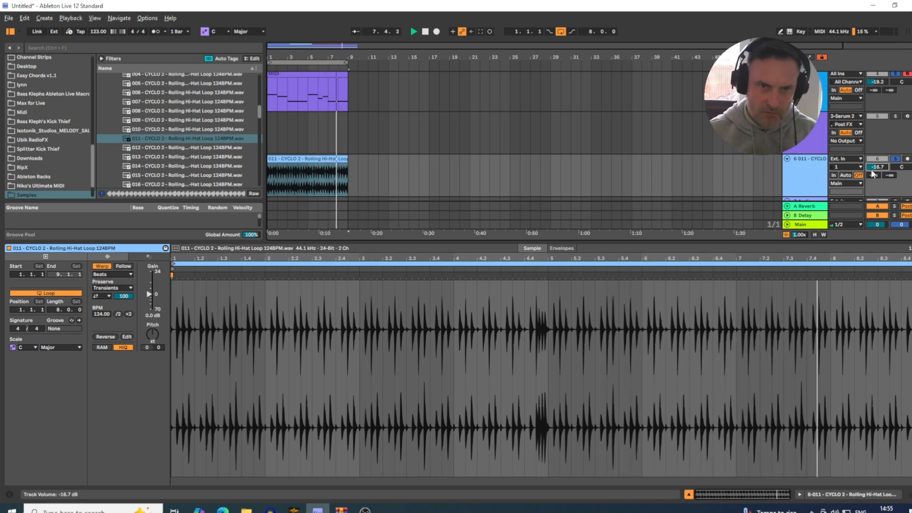
Step: Open the arpeggio clip on track 3 Serum 2 and raise the A#3 note at about 2.1.2 to C#4
{"action": "scroll", "coordinate": [392, 161], "scroll_direction": "up", "scroll_amount": 3}
{"action": "left_click", "coordinate": [291, 117]}
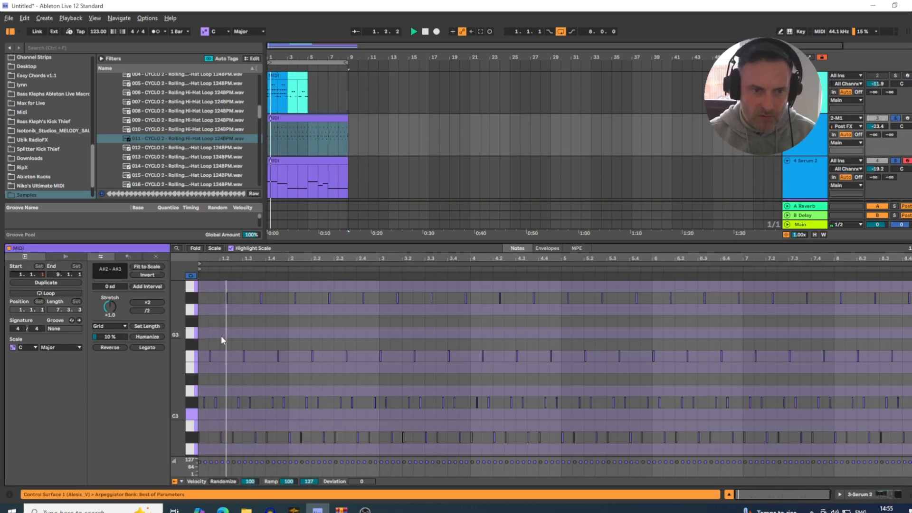
{"action": "key", "text": "space"}
{"action": "left_click_drag", "start_coordinate": [292, 313], "coordinate": [306, 296]}
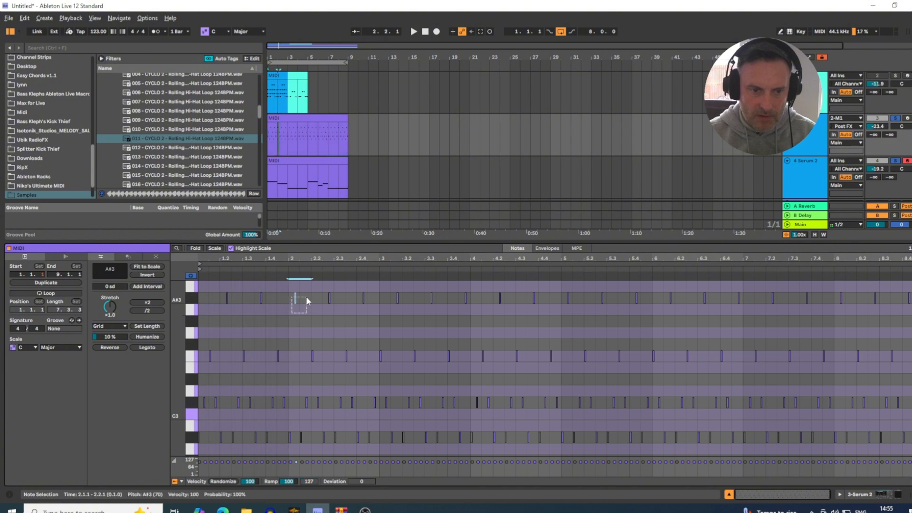
{"action": "key", "text": "Up"}
{"action": "key", "text": "Up"}
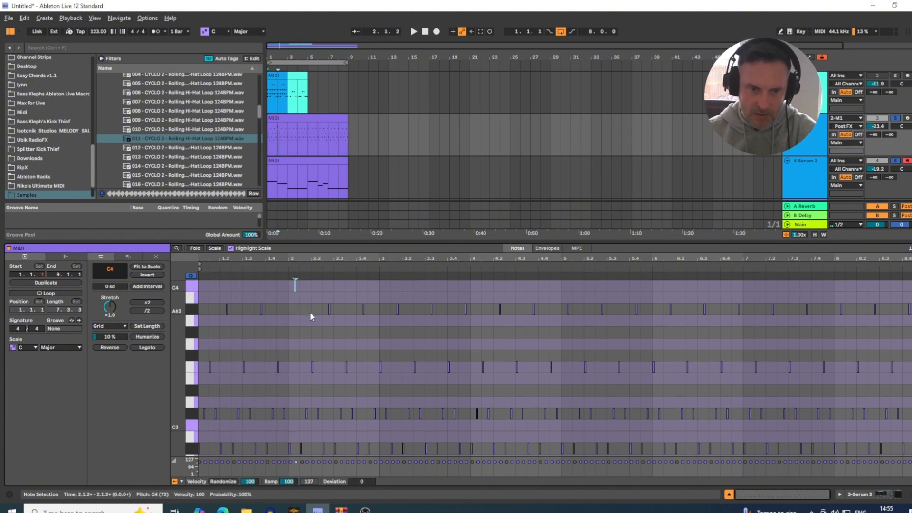
{"action": "key", "text": "Down"}
{"action": "key", "text": "Down"}
Step: Raise the arpeggio's A#3 notes at about 2.2.4 and 2.4.2 to C#4
{"action": "key", "text": "Right"}
{"action": "key", "text": "Right"}
{"action": "key", "text": "Right"}
{"action": "key", "text": "Right"}
{"action": "key", "text": "Right"}
{"action": "key", "text": "Right"}
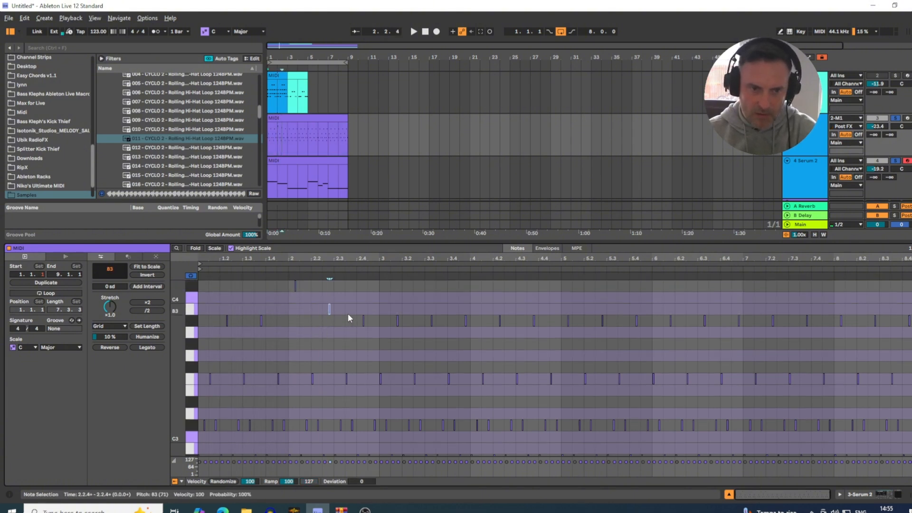
{"action": "key", "text": "space"}
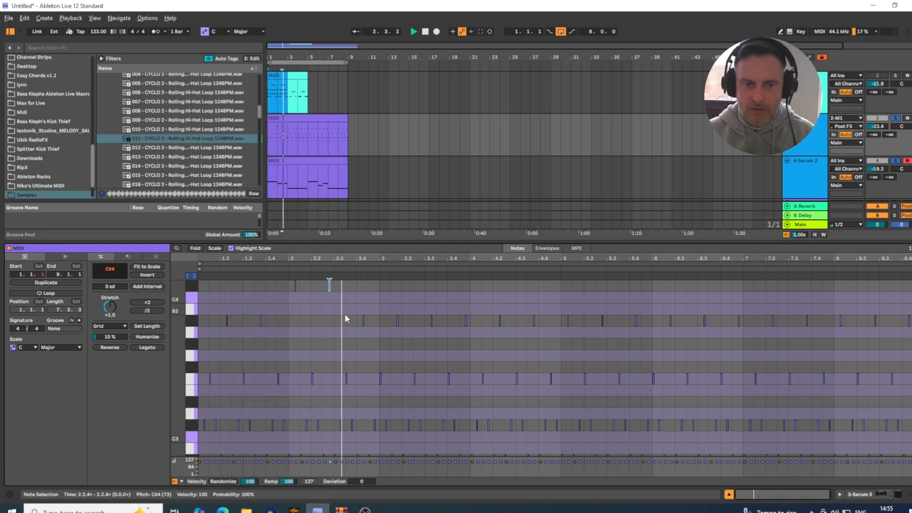
{"action": "double_click", "coordinate": [363, 322]}
{"action": "key", "text": "Up"}
{"action": "key", "text": "Up"}
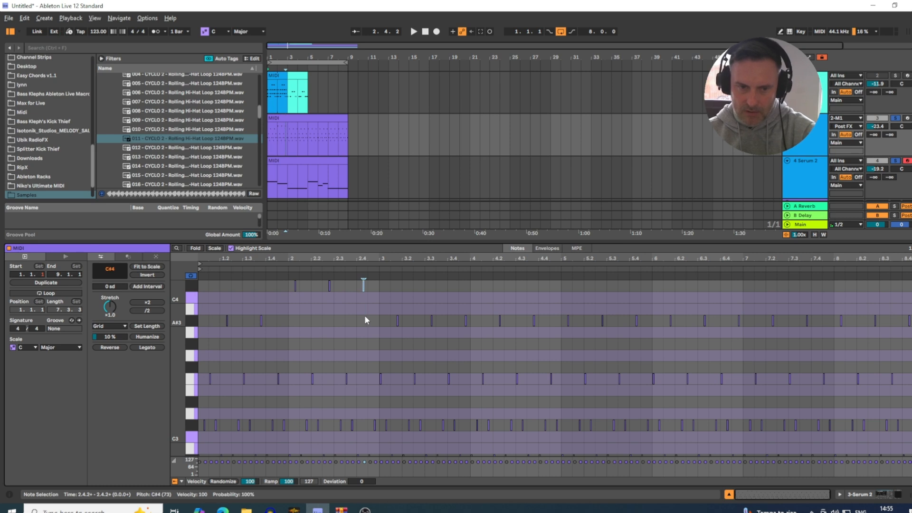
Step: Lower the arpeggio's A#3 notes at about 3.4.4, 4.2.2 and 4.3.4 to G#3, playing the change back
{"action": "left_click", "coordinate": [418, 336]}
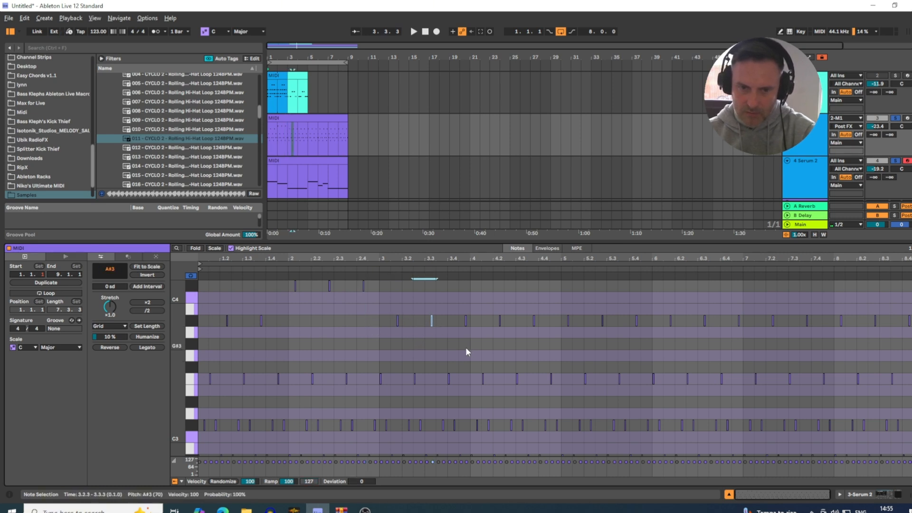
{"action": "left_click_drag", "start_coordinate": [465, 347], "coordinate": [504, 306]}
{"action": "key", "text": "Down"}
{"action": "key", "text": "space"}
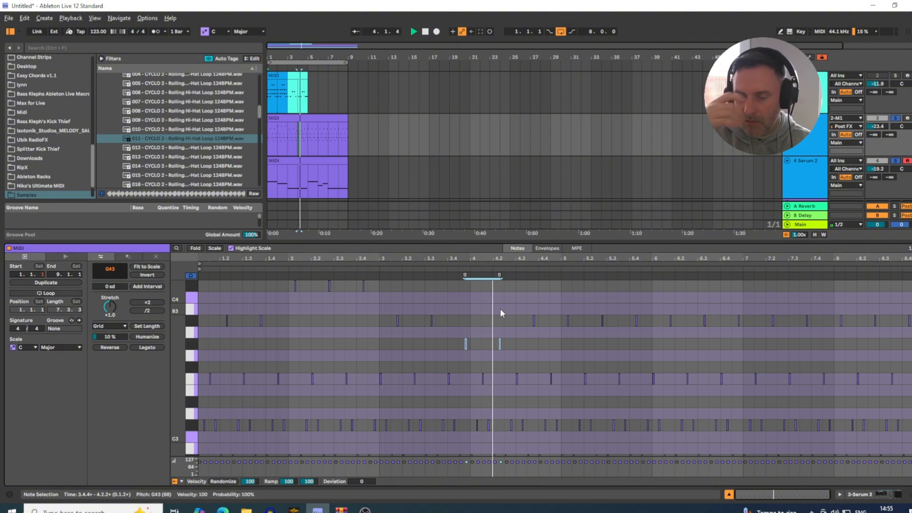
{"action": "key", "text": "space"}
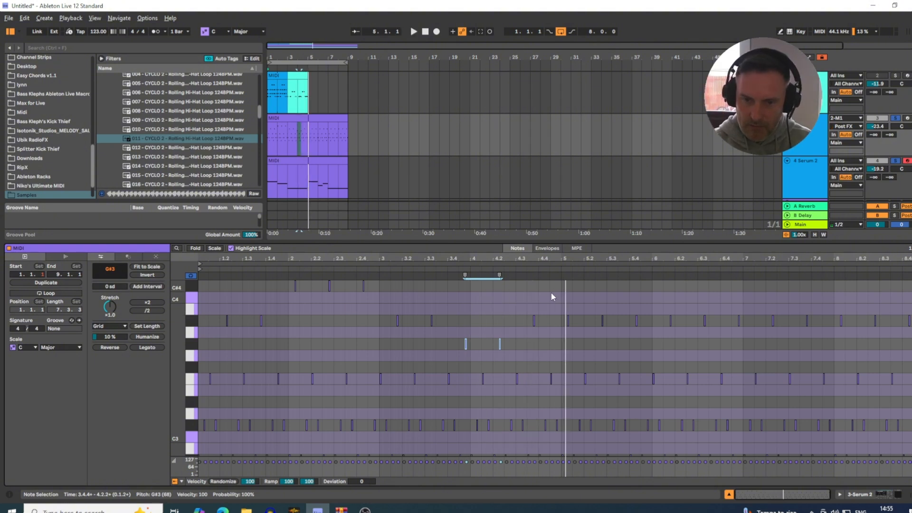
{"action": "left_click", "coordinate": [534, 345]}
{"action": "left_click", "coordinate": [533, 320]}
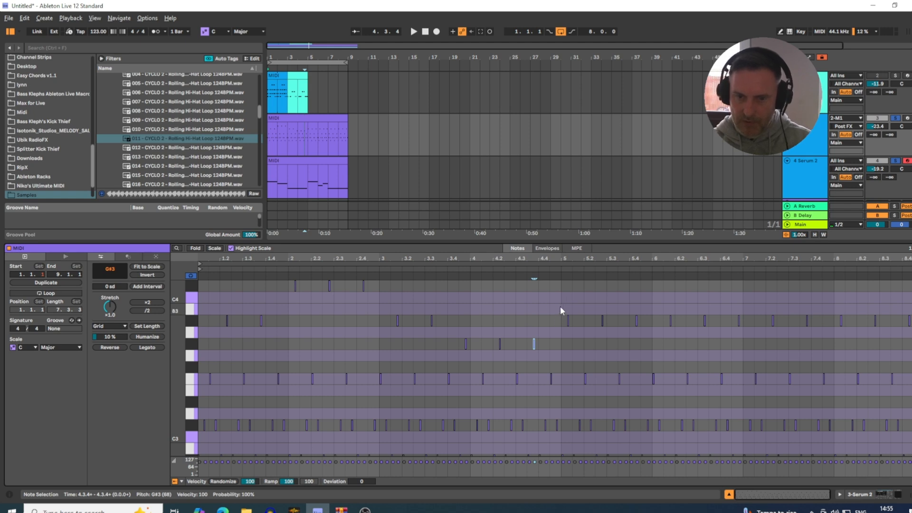
Step: Loop the arpeggio clip over its first four bars and hide the clip editor
{"action": "left_click_drag", "start_coordinate": [560, 306], "coordinate": [163, 286]}
{"action": "key", "text": "ctrl+l"}
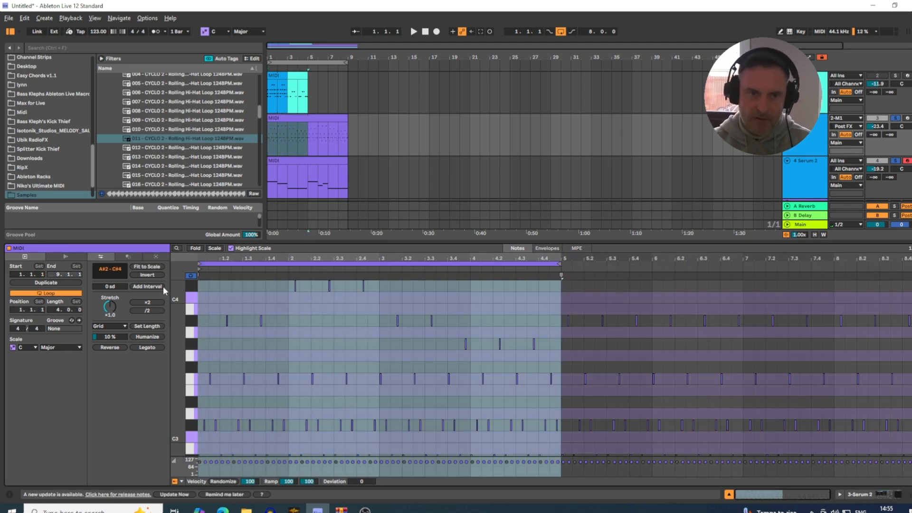
{"action": "left_click", "coordinate": [729, 494]}
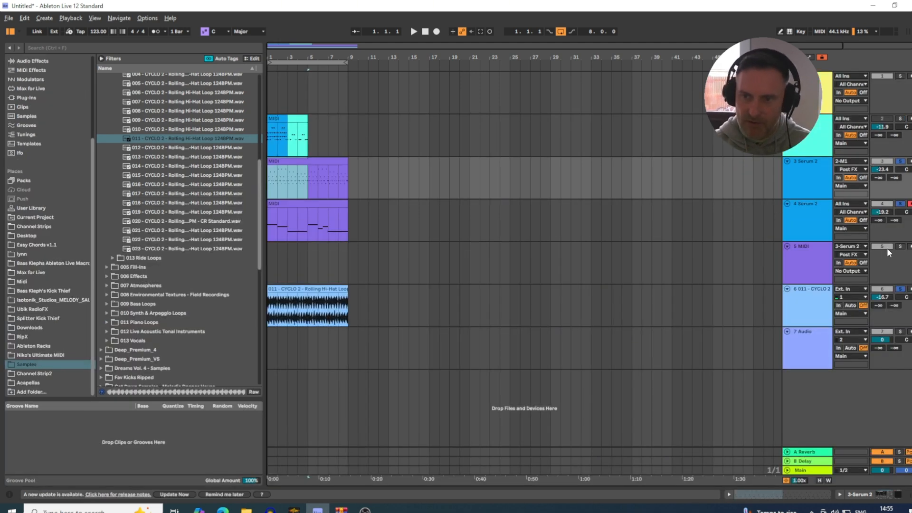
Step: Open the bass clip on track 4 Serum 2 and select its first note to check the root pitch
{"action": "left_click", "coordinate": [818, 226]}
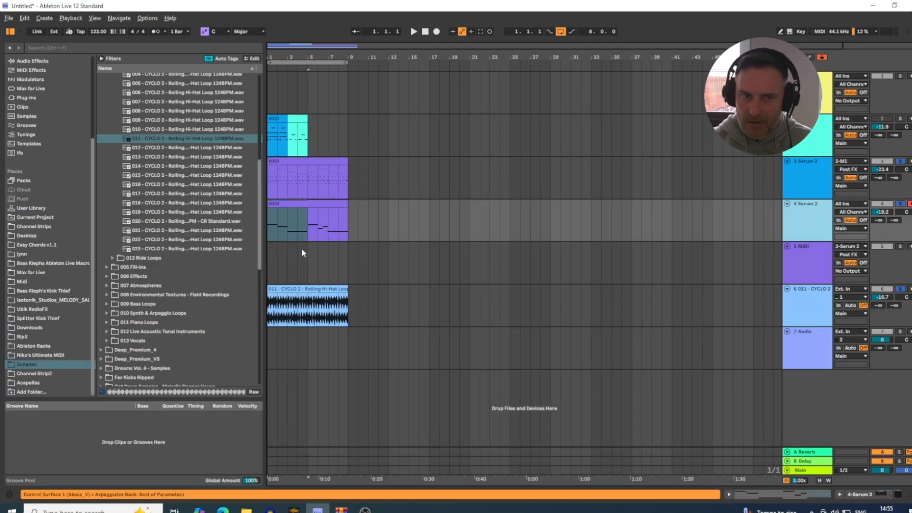
{"action": "left_click", "coordinate": [311, 127]}
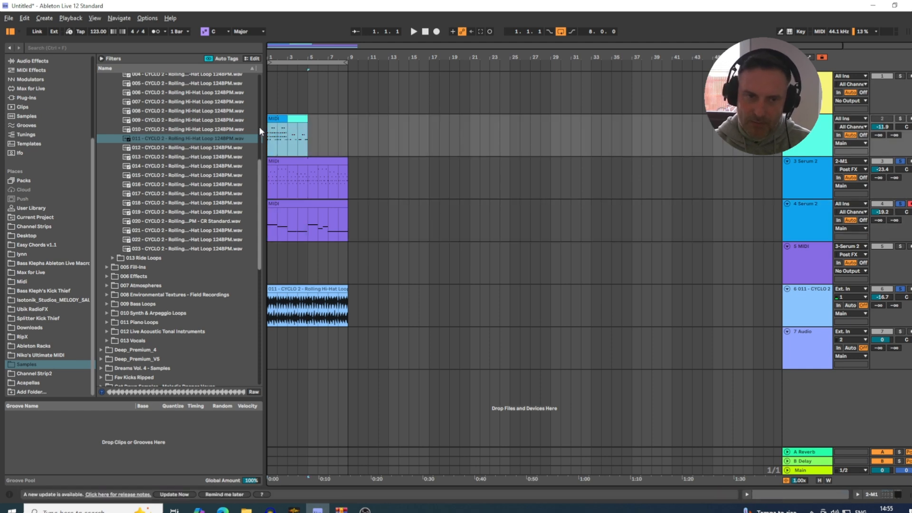
{"action": "left_click", "coordinate": [274, 127]}
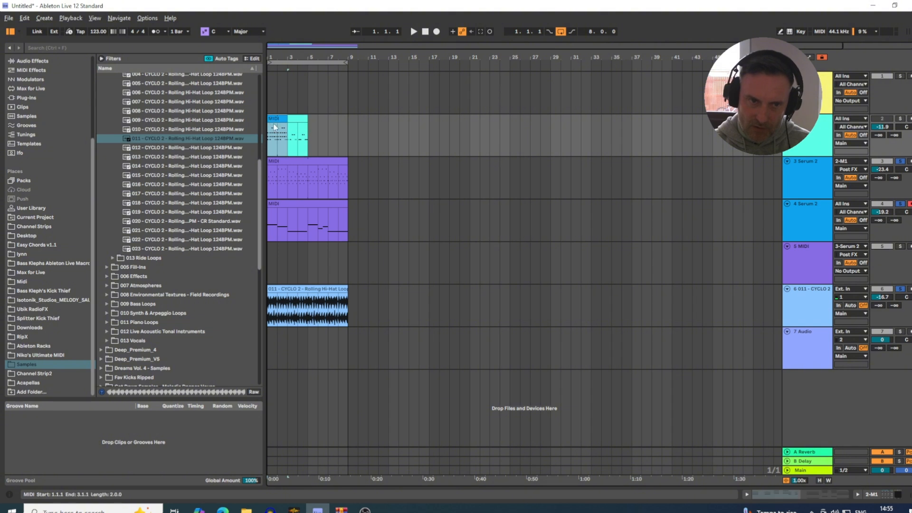
{"action": "left_click", "coordinate": [292, 162]}
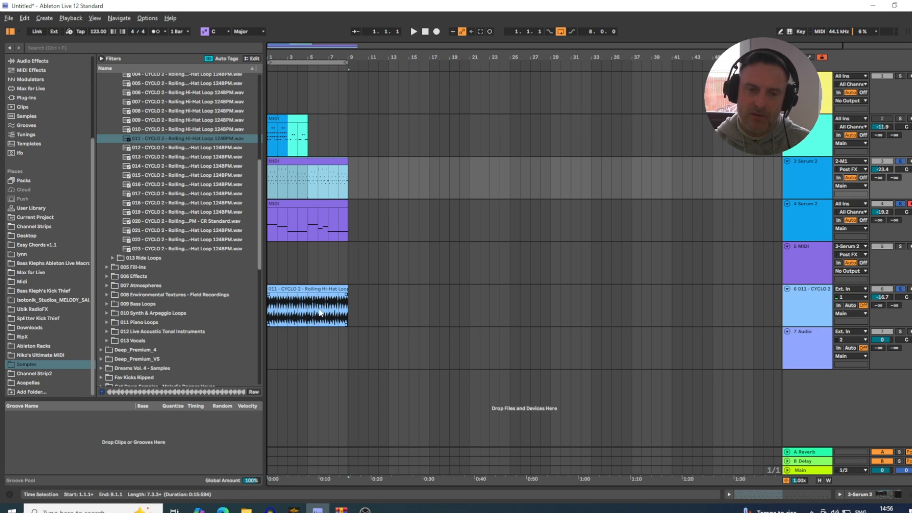
{"action": "double_click", "coordinate": [288, 204]}
{"action": "left_click_drag", "start_coordinate": [228, 403], "coordinate": [233, 369]}
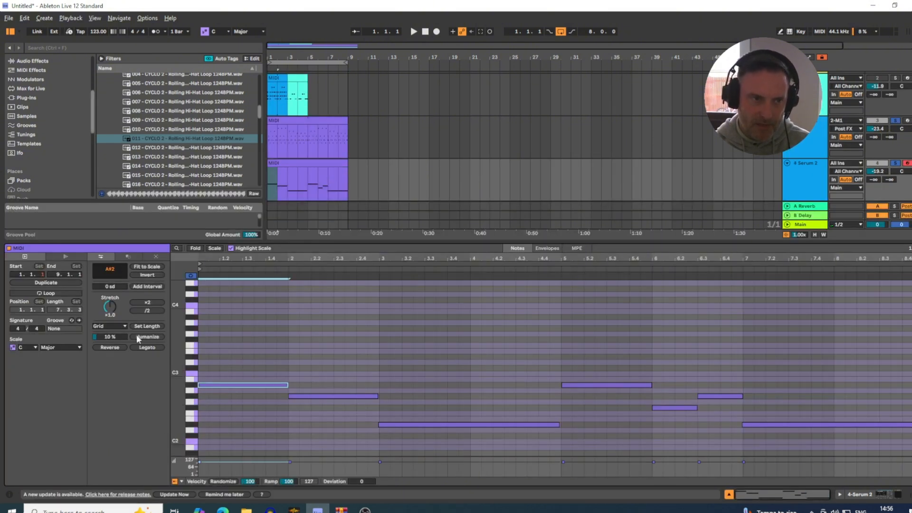
Step: Launch the Splice desktop app and switch to its window
{"action": "left_click", "coordinate": [59, 509]}
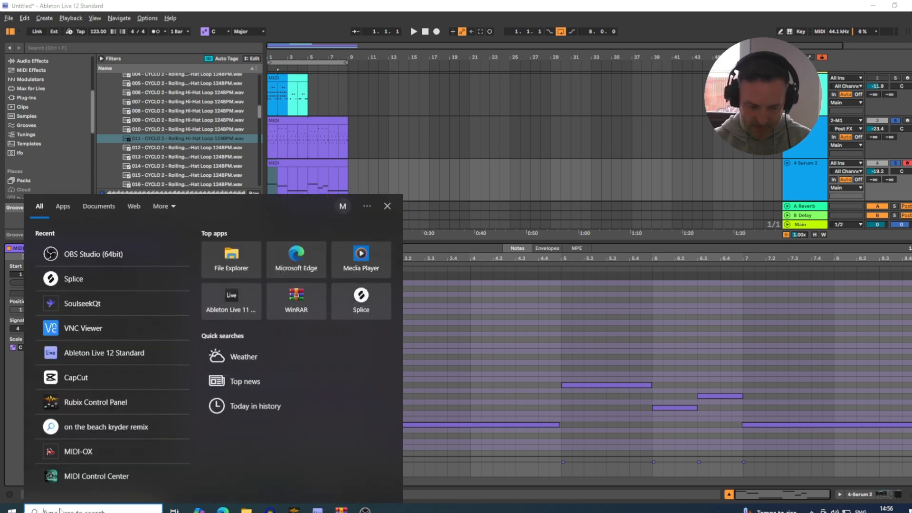
{"action": "type", "text": "splice"}
{"action": "key", "text": "Escape"}
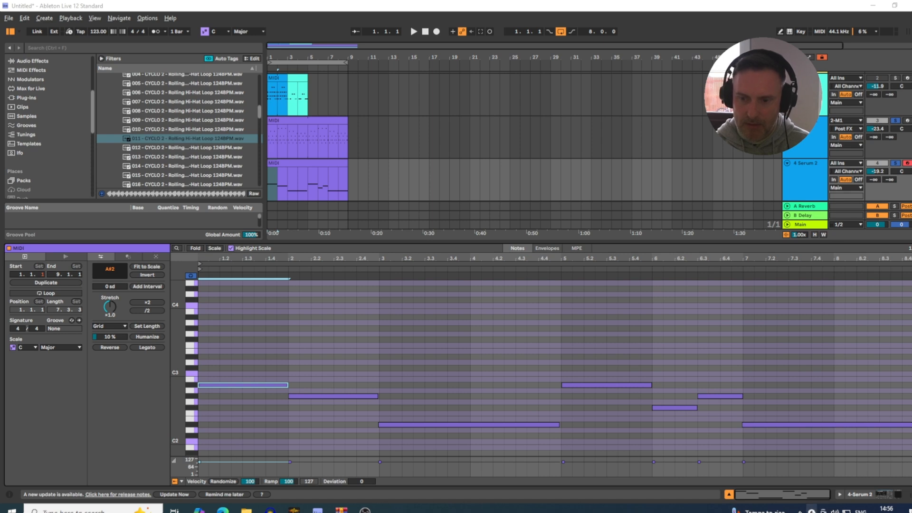
{"action": "left_click", "coordinate": [389, 509]}
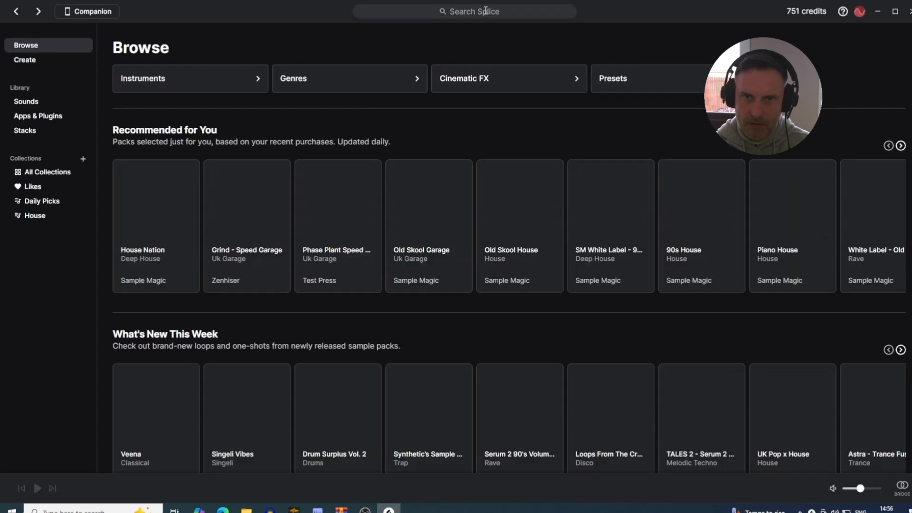
Step: Search the Splice samples for "atmosphere" and filter the results to the key of A# minor
{"action": "left_click", "coordinate": [403, 12]}
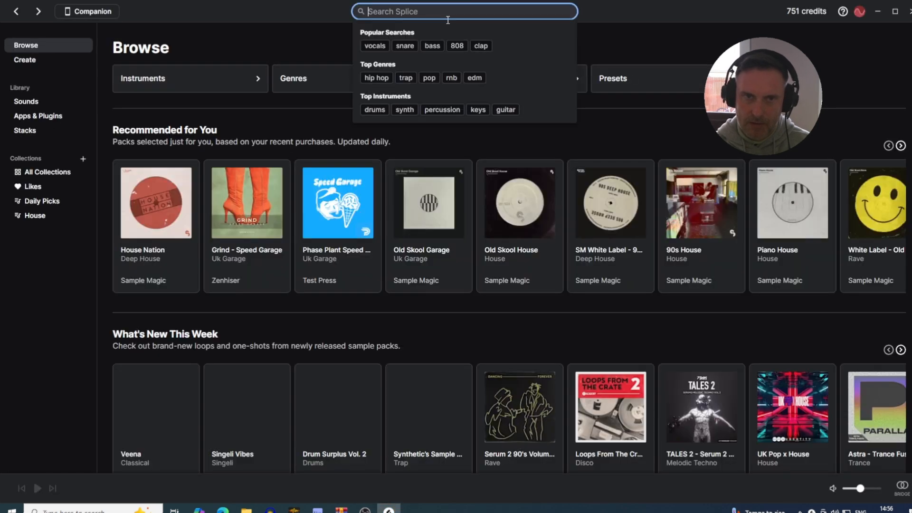
{"action": "type", "text": "atmos"}
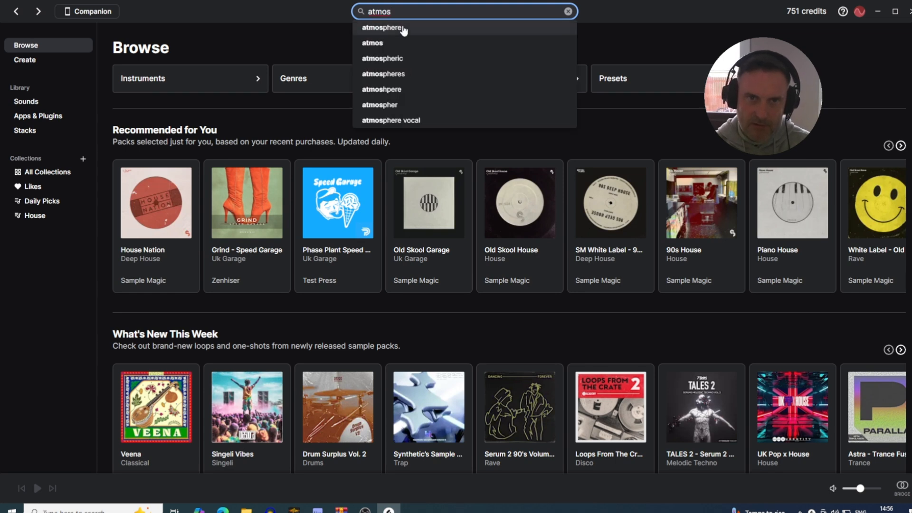
{"action": "left_click", "coordinate": [403, 28]}
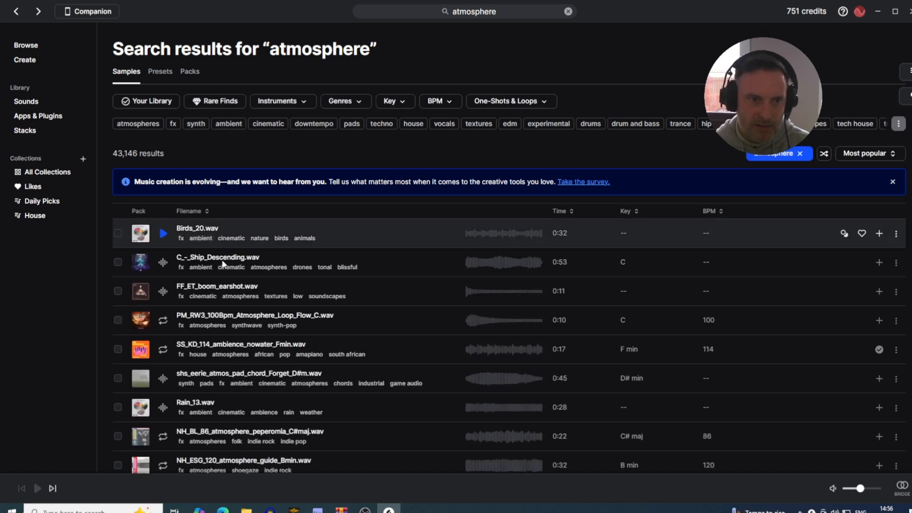
{"action": "left_click", "coordinate": [402, 102]}
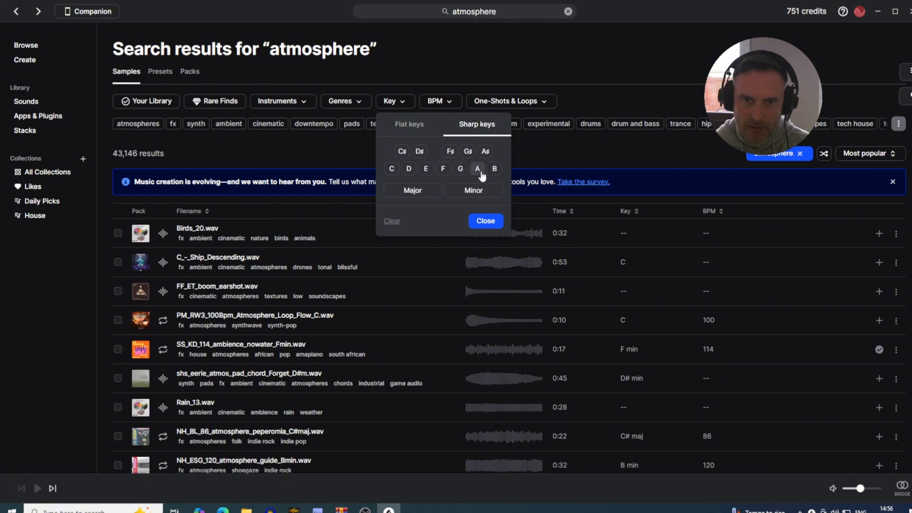
{"action": "left_click", "coordinate": [485, 152]}
{"action": "left_click", "coordinate": [473, 191]}
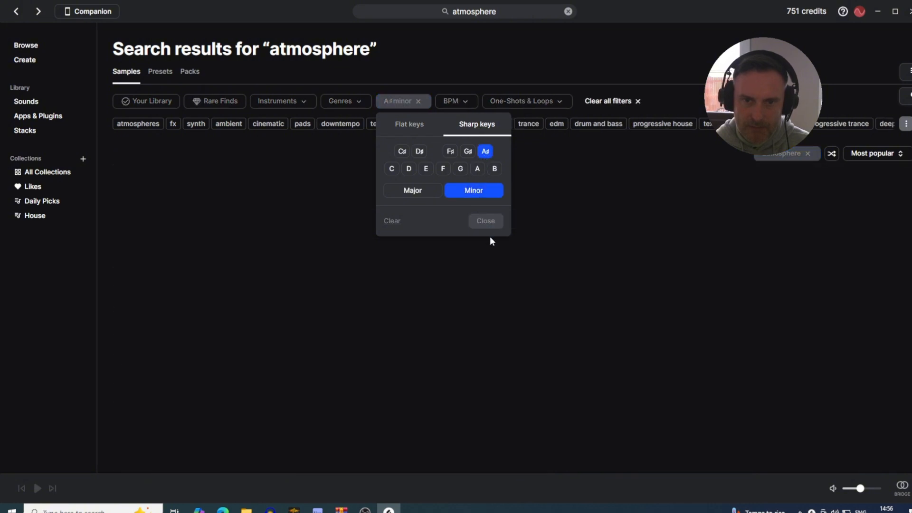
{"action": "left_click", "coordinate": [485, 222]}
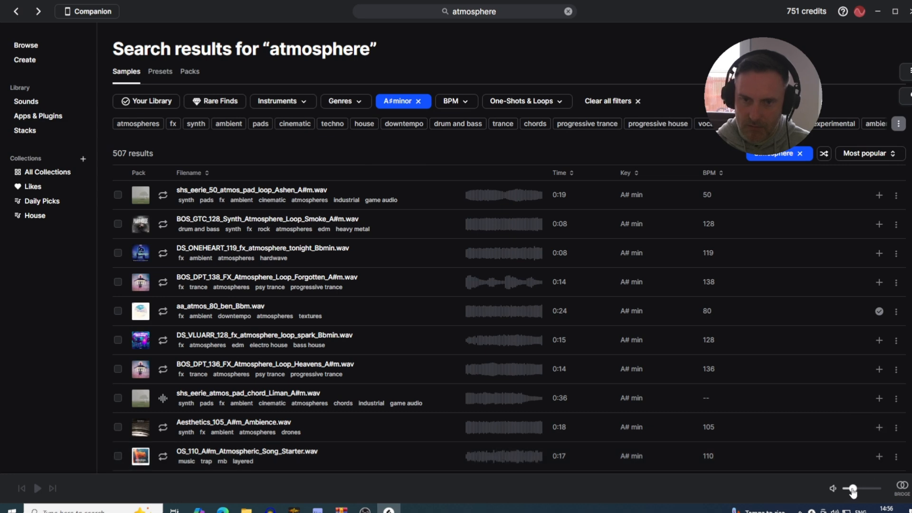
Step: Audition the first two A# minor atmosphere loops and add BOS_GTC_128_Synth_Atmosphere_Loop_Smoke_A#m.wav to the Splice library
{"action": "left_click", "coordinate": [163, 195]}
{"action": "left_click", "coordinate": [163, 223]}
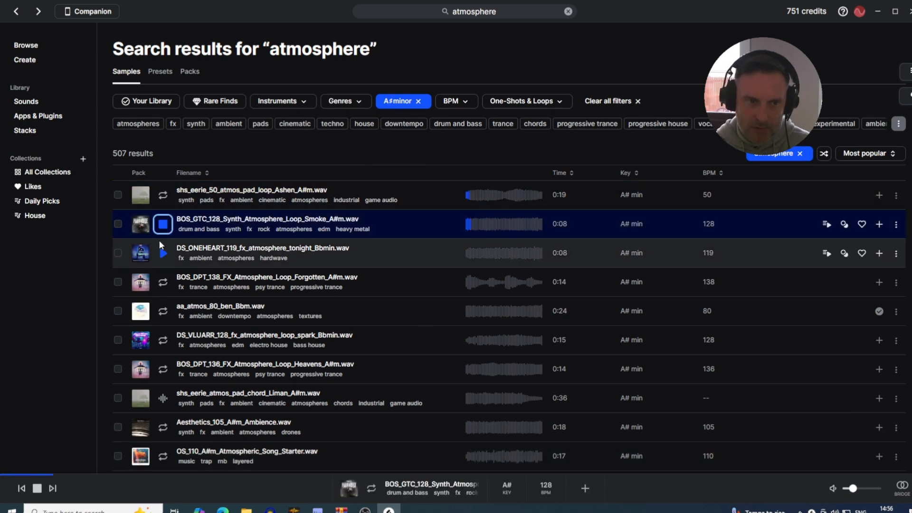
{"action": "key", "text": "space"}
{"action": "left_click", "coordinate": [880, 225]}
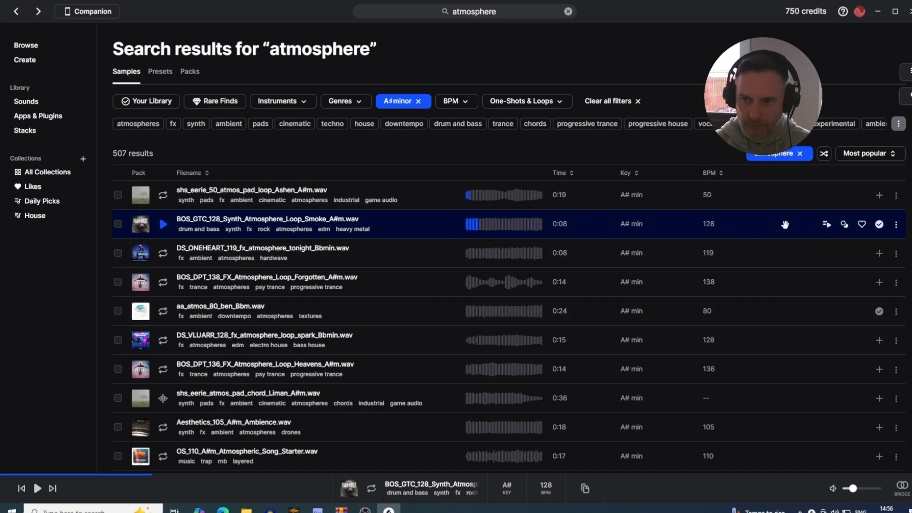
Step: Place the Smoke atmosphere loop on a new Ableton Live audio track spanning bars 1 to 9, with Complex warp mode
{"action": "left_click_drag", "start_coordinate": [781, 223], "coordinate": [308, 507]}
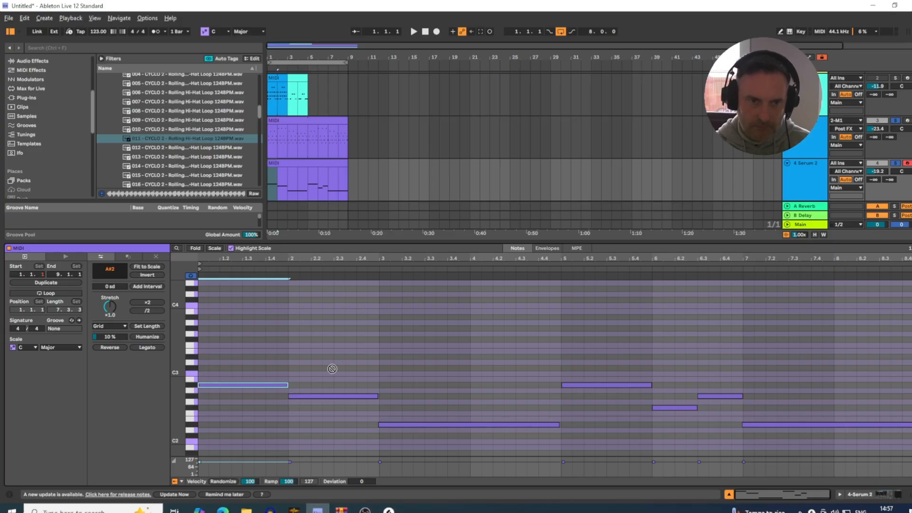
{"action": "left_click_drag", "start_coordinate": [332, 368], "coordinate": [272, 168]}
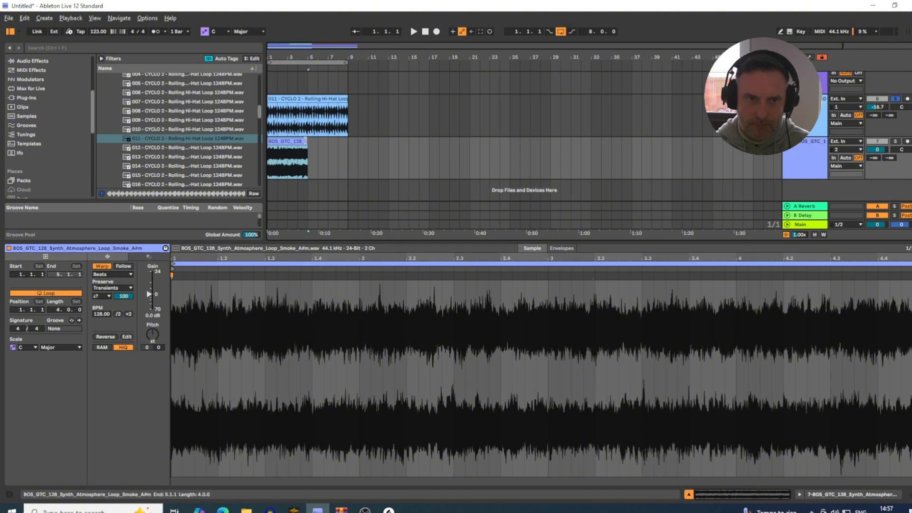
{"action": "left_click_drag", "start_coordinate": [306, 141], "coordinate": [349, 141]}
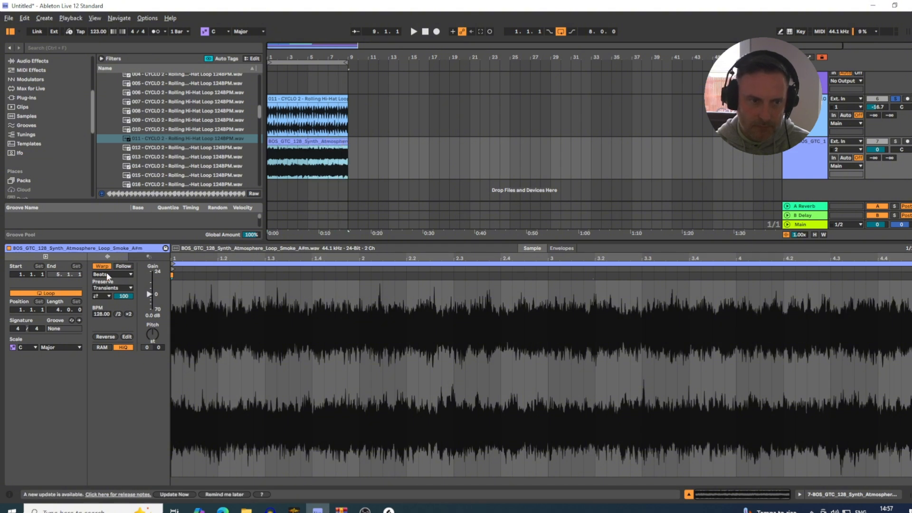
{"action": "left_click", "coordinate": [108, 275]}
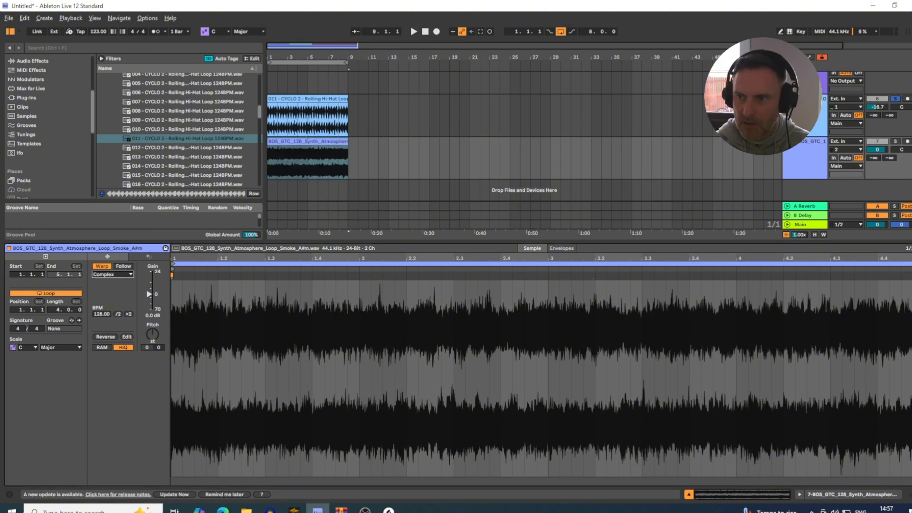
Step: Solo the atmosphere track together with the arpeggio and bass tracks during playback, and set the atmosphere's volume to -32.3 dB
{"action": "left_click", "coordinate": [895, 141]}
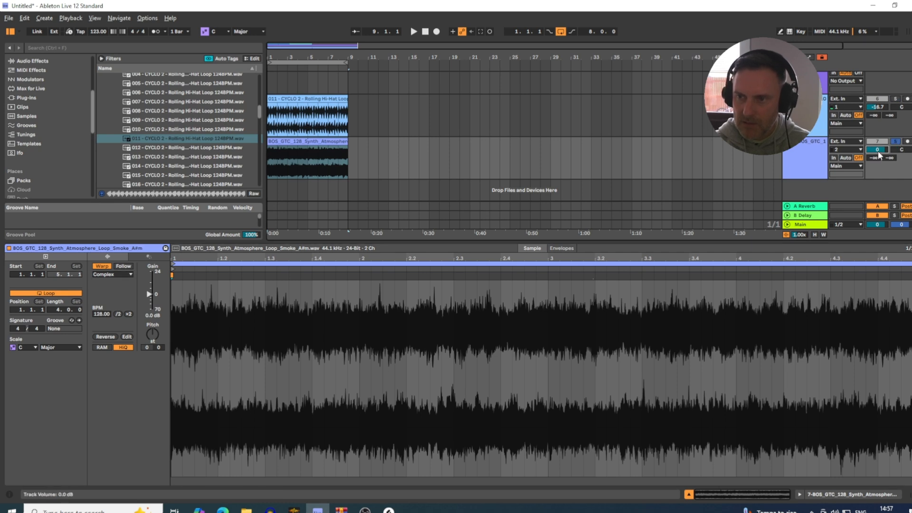
{"action": "left_click_drag", "start_coordinate": [877, 149], "coordinate": [879, 153]}
{"action": "key", "text": "space"}
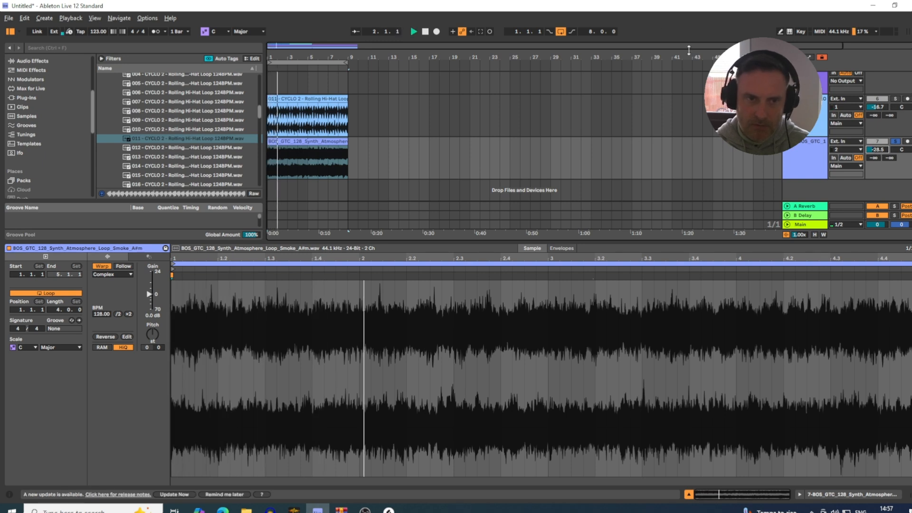
{"action": "scroll", "coordinate": [694, 124], "scroll_direction": "up", "scroll_amount": 5}
{"action": "left_click", "coordinate": [895, 145]}
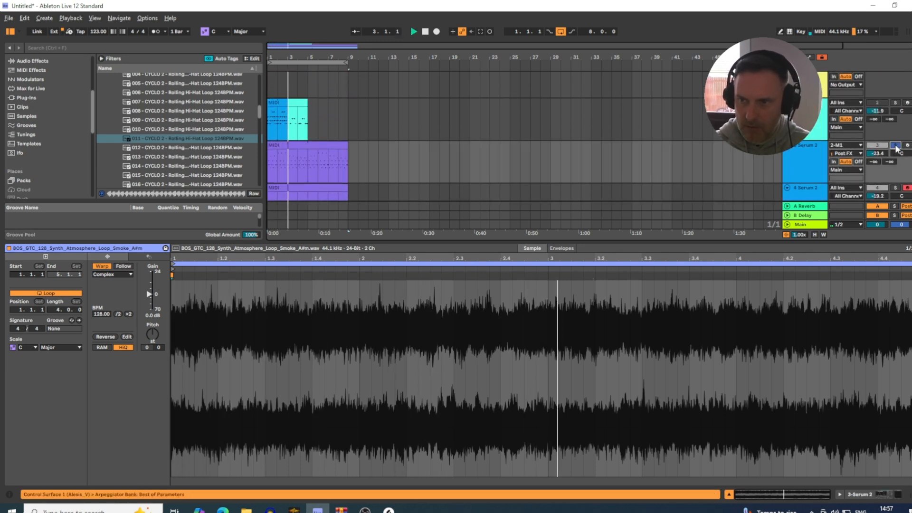
{"action": "scroll", "coordinate": [889, 142], "scroll_direction": "down", "scroll_amount": 5}
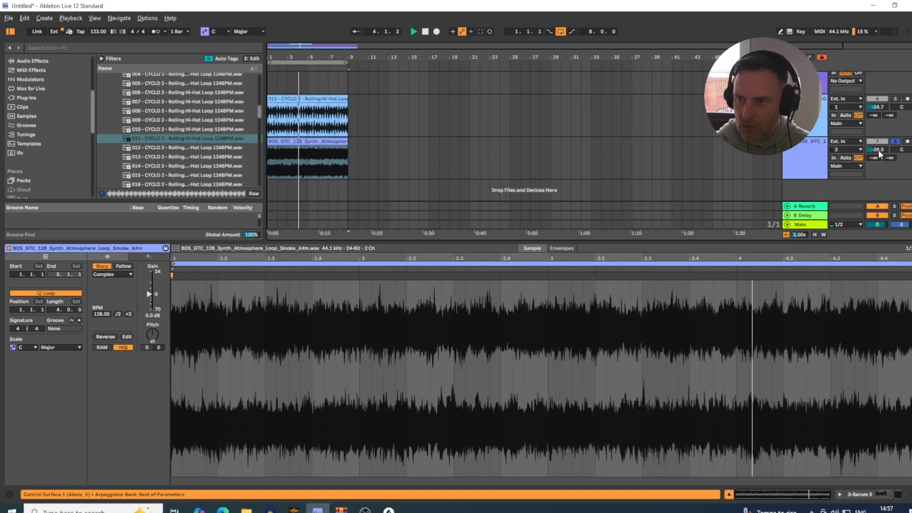
{"action": "mouse_move", "coordinate": [878, 149]}
{"action": "left_mouse_down"}
{"action": "mouse_move", "coordinate": [878, 164]}
{"action": "mouse_move", "coordinate": [877, 149]}
{"action": "left_mouse_up"}
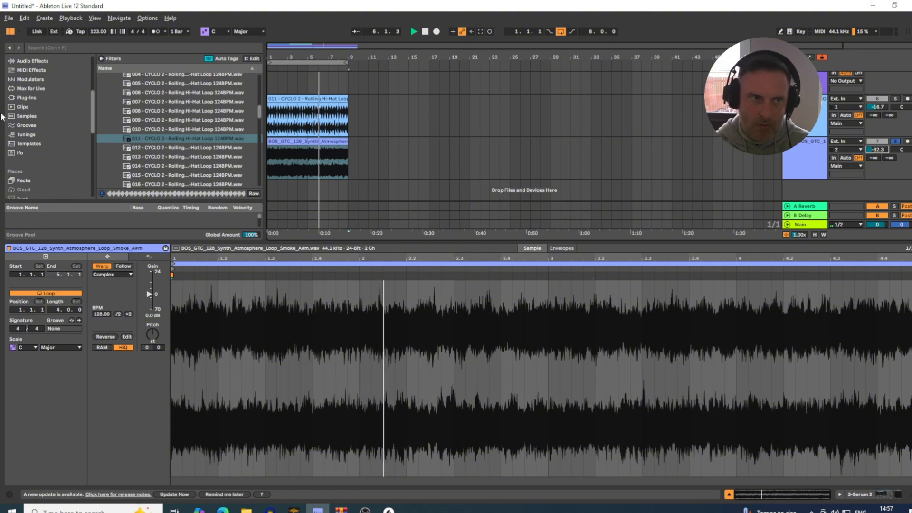
{"action": "scroll", "coordinate": [694, 141], "scroll_direction": "up", "scroll_amount": 5}
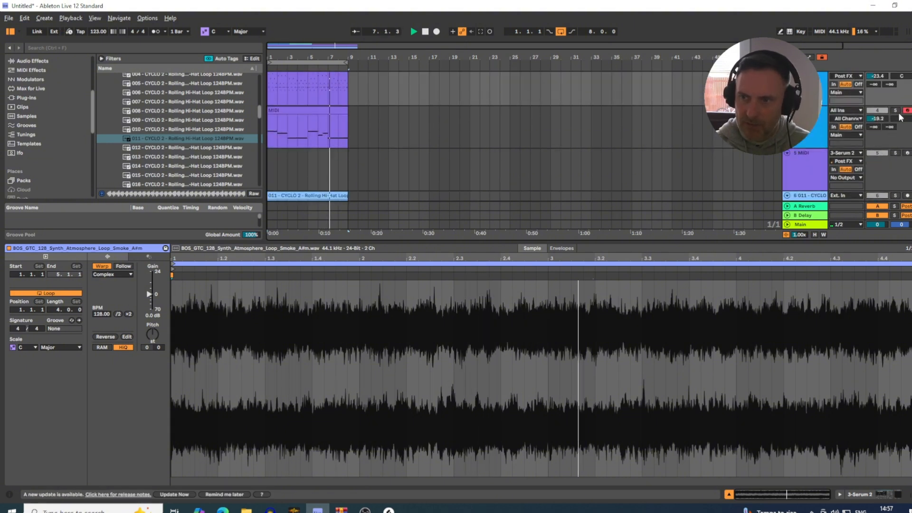
{"action": "left_click", "coordinate": [895, 110]}
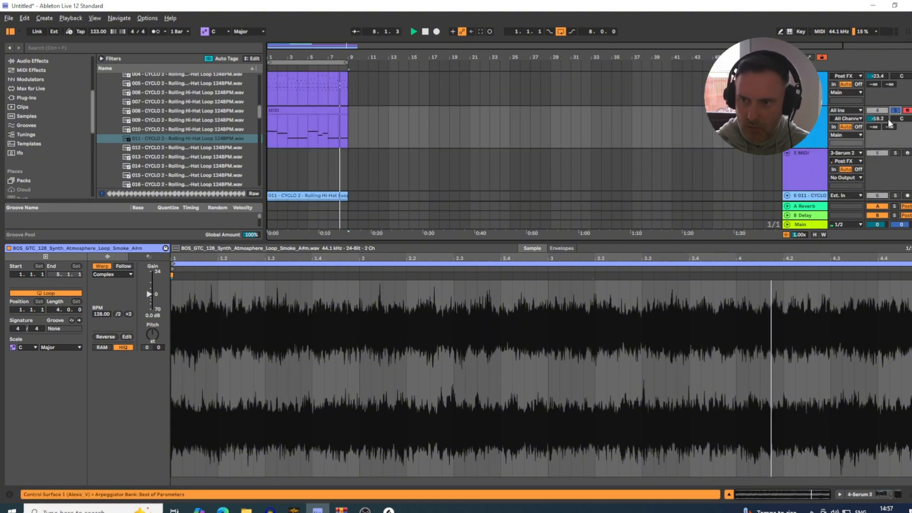
{"action": "scroll", "coordinate": [890, 123], "scroll_direction": "down", "scroll_amount": 5}
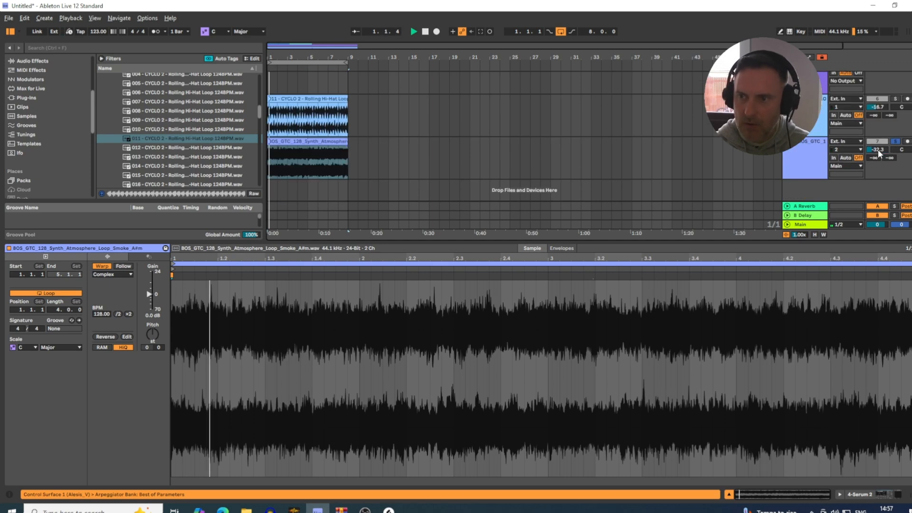
Step: Duplicate the arpeggio clip on track 3 up to bar 17 and set the arrangement loop to those 16 bars
{"action": "scroll", "coordinate": [367, 112], "scroll_direction": "up", "scroll_amount": 3}
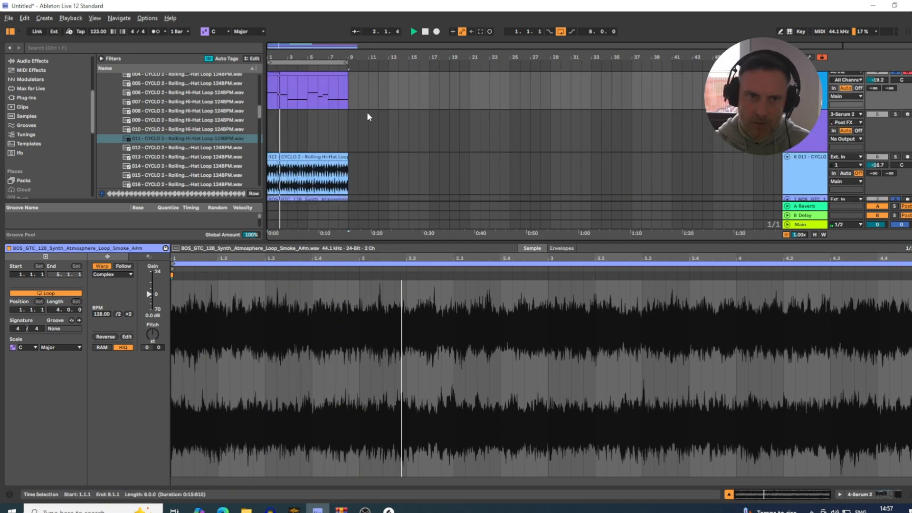
{"action": "scroll", "coordinate": [367, 112], "scroll_direction": "up", "scroll_amount": 3}
{"action": "left_click", "coordinate": [308, 137]}
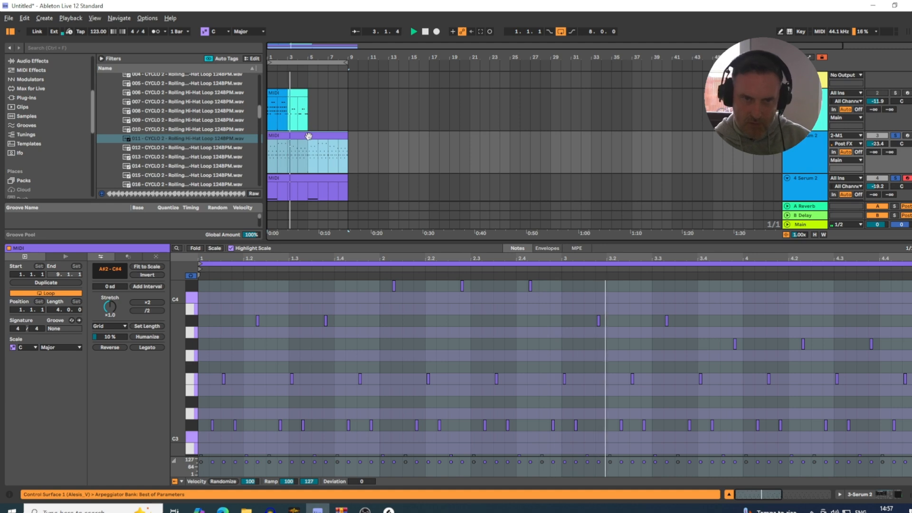
{"action": "key", "text": "ctrl+d"}
{"action": "key", "text": "ctrl+a"}
{"action": "key", "text": "ctrl+l"}
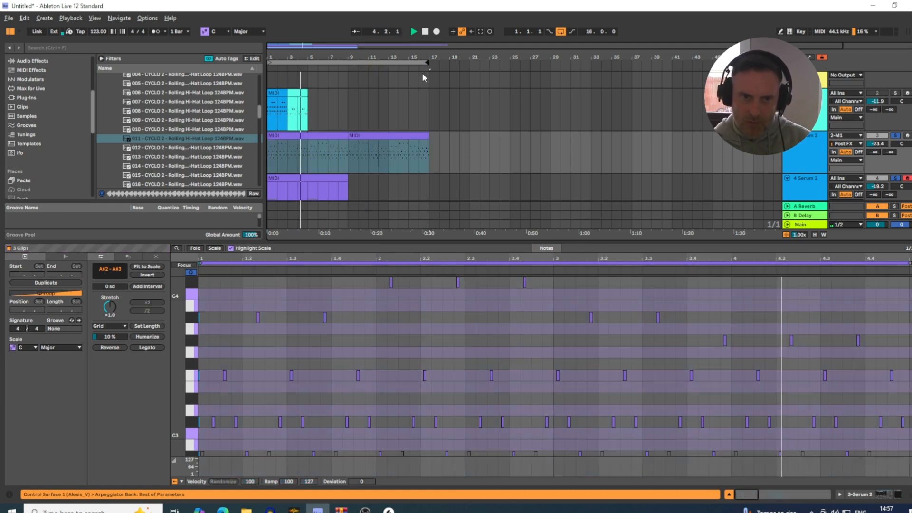
Step: Duplicate the bass clip on track 4 out to bar 33 and the atmosphere clip on track 7 out to bar 17
{"action": "scroll", "coordinate": [400, 85], "scroll_direction": "down", "scroll_amount": 3}
{"action": "scroll", "coordinate": [324, 94], "scroll_direction": "up", "scroll_amount": 3}
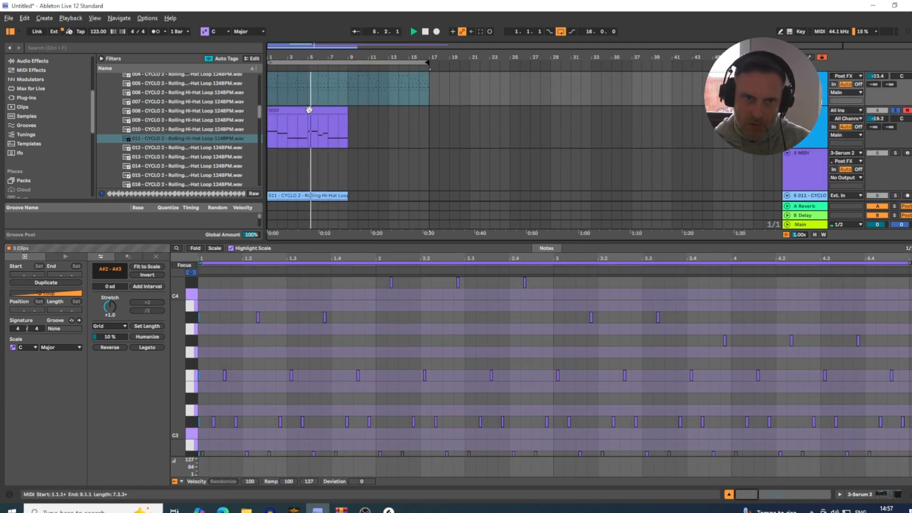
{"action": "left_click", "coordinate": [312, 109]}
{"action": "scroll", "coordinate": [324, 120], "scroll_direction": "down", "scroll_amount": 3}
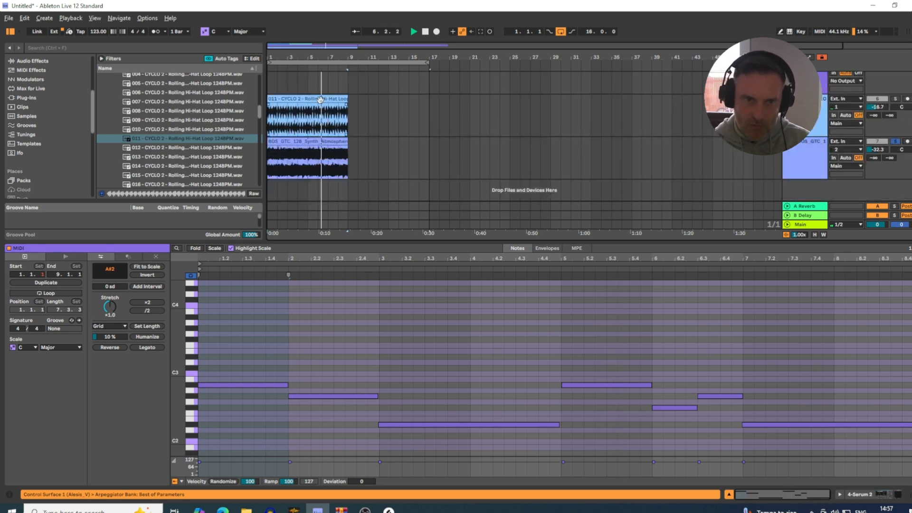
{"action": "key", "text": "ctrl+a"}
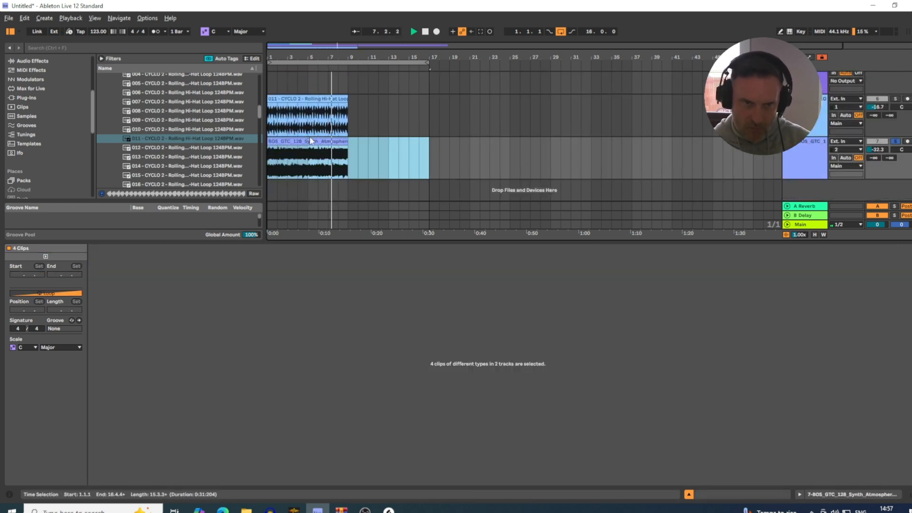
{"action": "scroll", "coordinate": [321, 138], "scroll_direction": "up", "scroll_amount": 1}
{"action": "left_click_drag", "start_coordinate": [449, 169], "coordinate": [366, 178]}
{"action": "scroll", "coordinate": [363, 130], "scroll_direction": "up", "scroll_amount": 2}
{"action": "scroll", "coordinate": [356, 130], "scroll_direction": "up", "scroll_amount": 1}
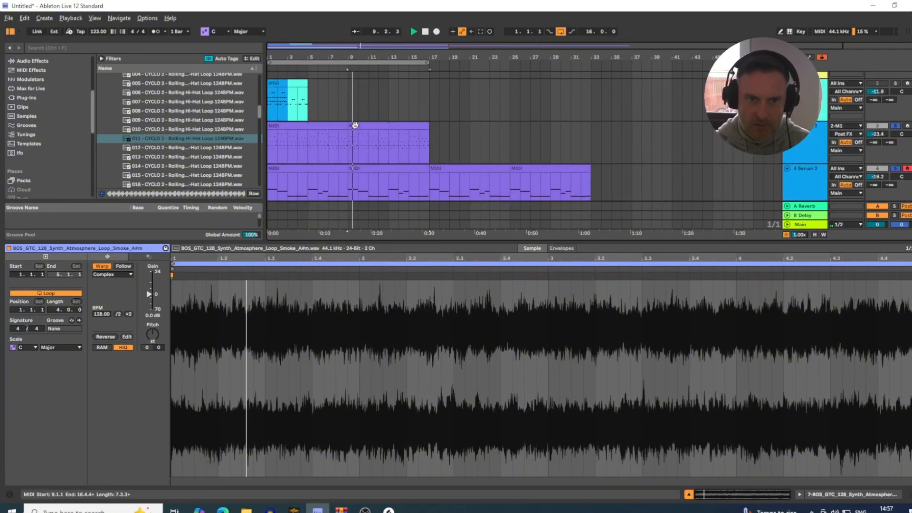
Step: Duplicate the bass section from bars 9 to 13 onto bars 13 to 17 and stop playback
{"action": "scroll", "coordinate": [386, 158], "scroll_direction": "down", "scroll_amount": 1}
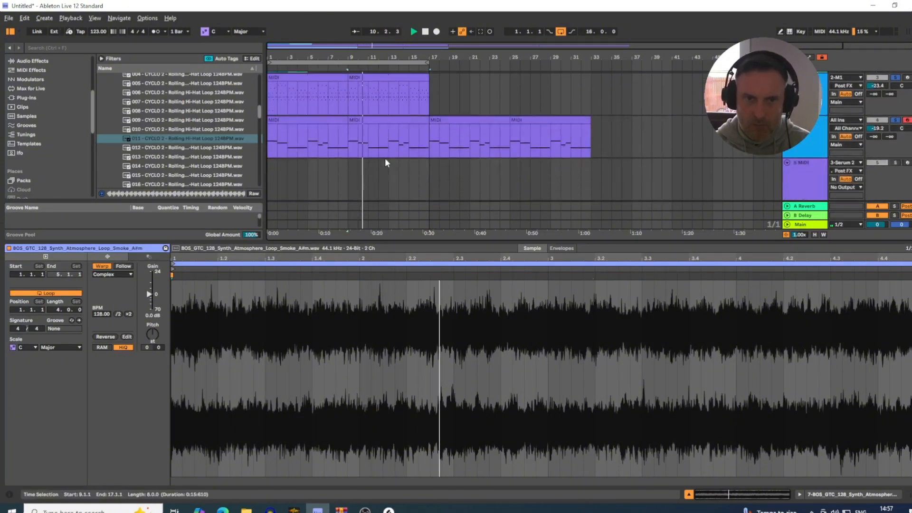
{"action": "left_click_drag", "start_coordinate": [387, 129], "coordinate": [350, 127]}
{"action": "key", "text": "ctrl+d"}
{"action": "key", "text": "space"}
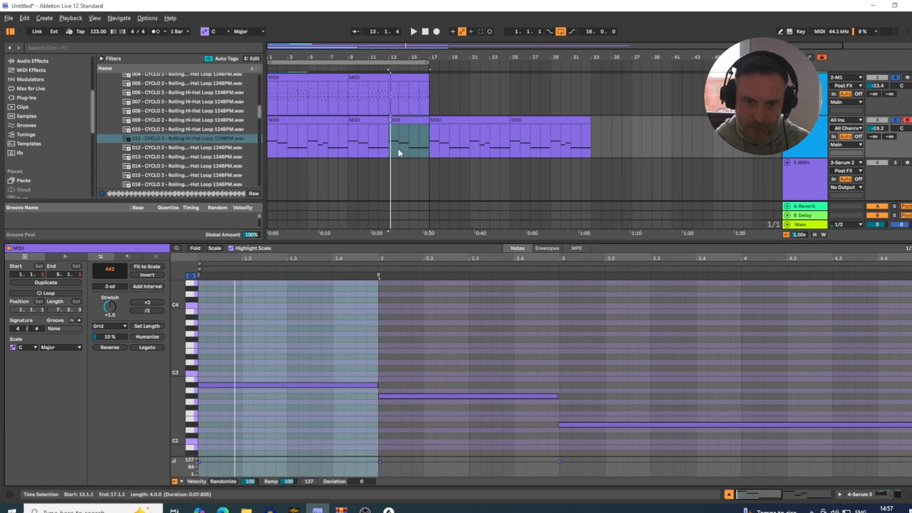
Step: Lower the first note of the bass clip at bar 13 to F#2 and play the section from there
{"action": "key", "text": "Down"}
{"action": "key", "text": "Down"}
{"action": "key", "text": "Down"}
{"action": "key", "text": "Down"}
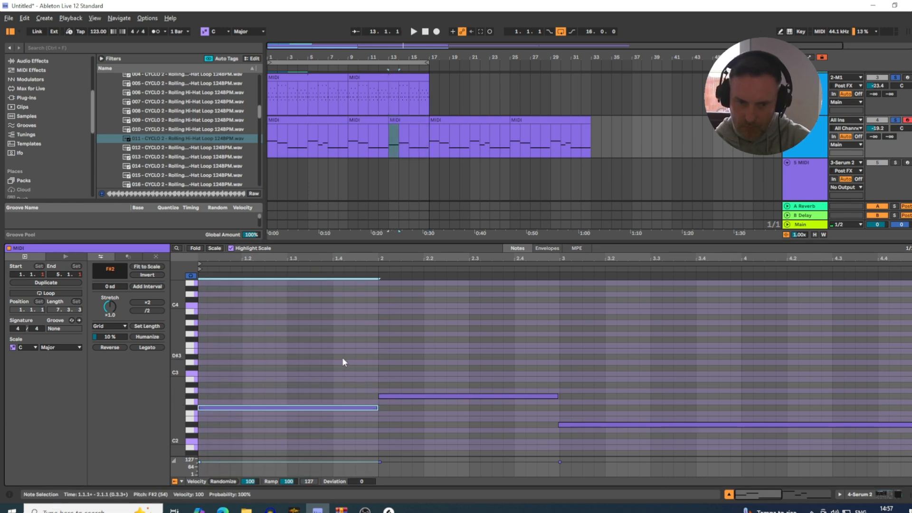
{"action": "left_click_drag", "start_coordinate": [485, 409], "coordinate": [511, 384]}
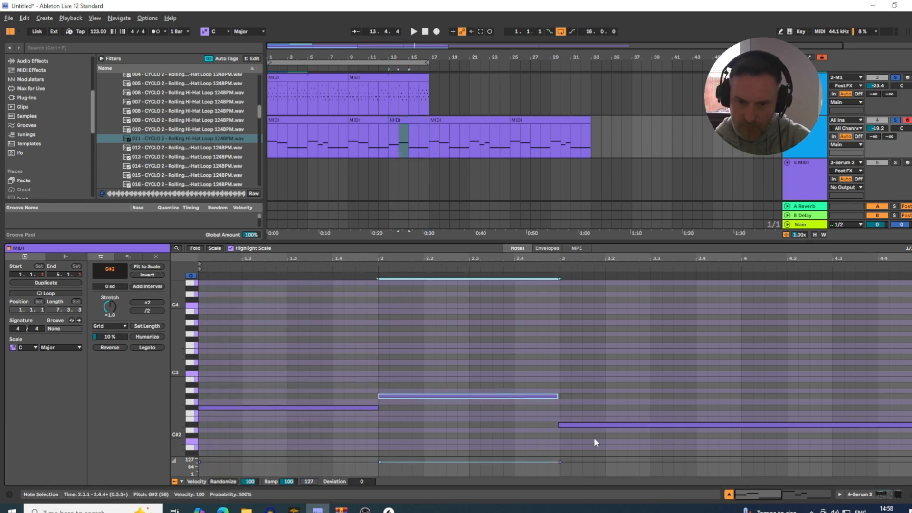
{"action": "left_click_drag", "start_coordinate": [593, 436], "coordinate": [628, 401]}
{"action": "left_click", "coordinate": [397, 127]}
{"action": "key", "text": "space"}
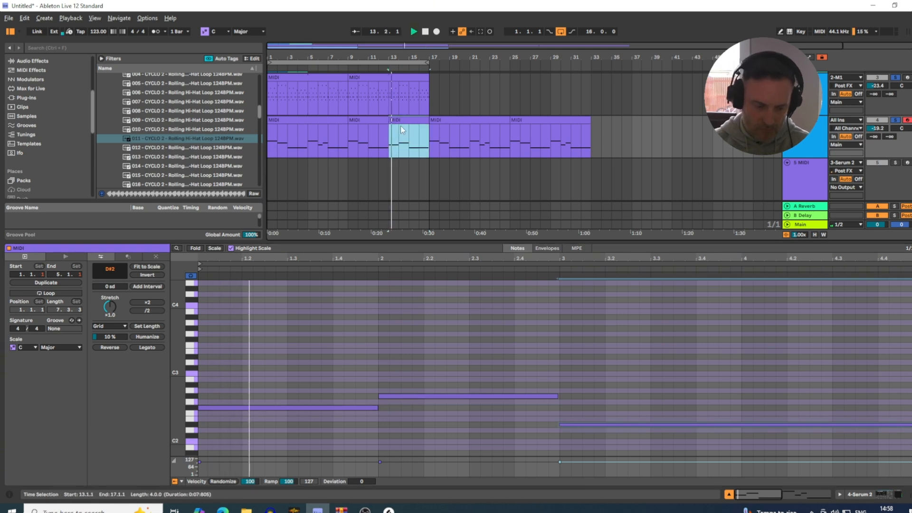
Step: Duplicate the bass section from bars 1 to 5 onto bars 5 to 9 and hide the clip editor
{"action": "left_click_drag", "start_coordinate": [308, 133], "coordinate": [268, 125]}
{"action": "key", "text": "ctrl+d"}
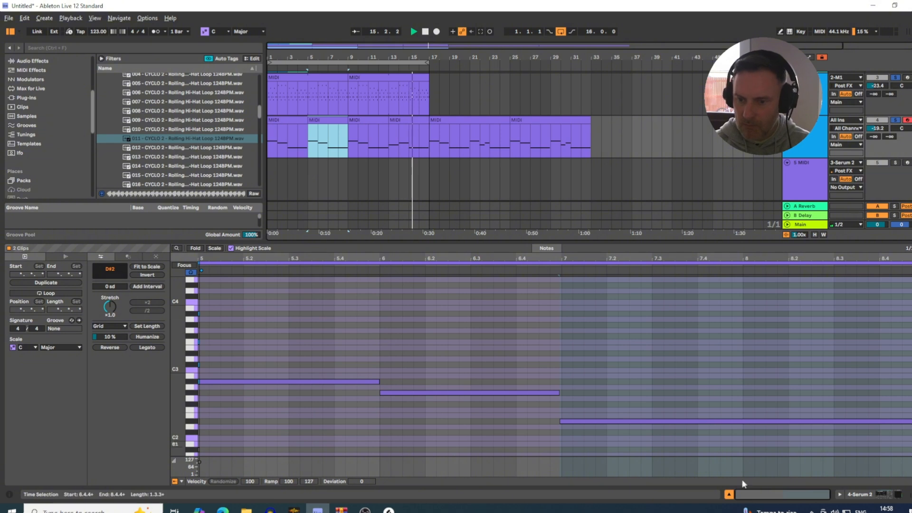
{"action": "left_click", "coordinate": [729, 494]}
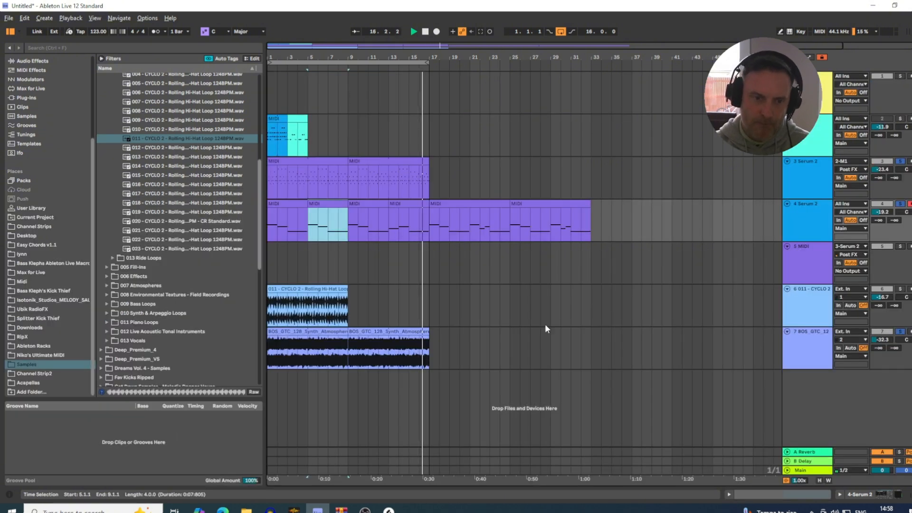
Step: Duplicate the rolling hi-hat loop on track 6 up to bar 17 and set the soloed track's volume to -18.0 dB
{"action": "left_click", "coordinate": [904, 294]}
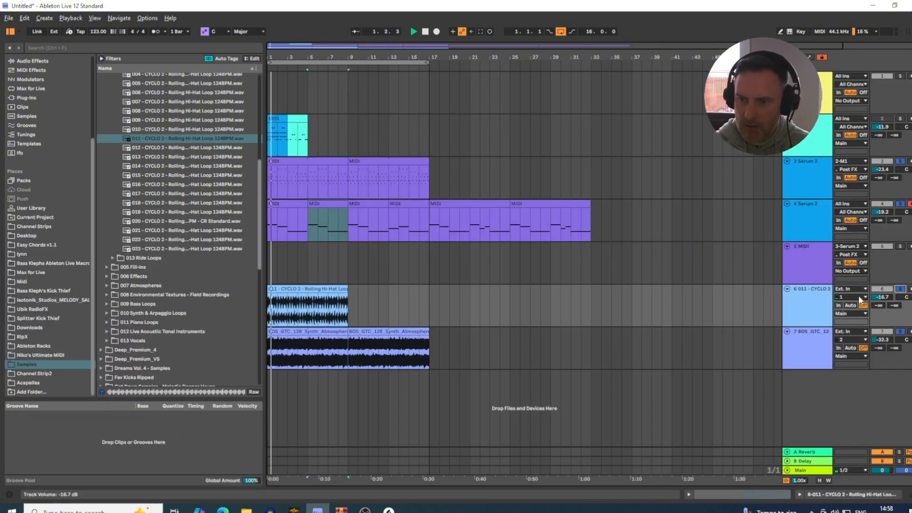
{"action": "left_click", "coordinate": [290, 292]}
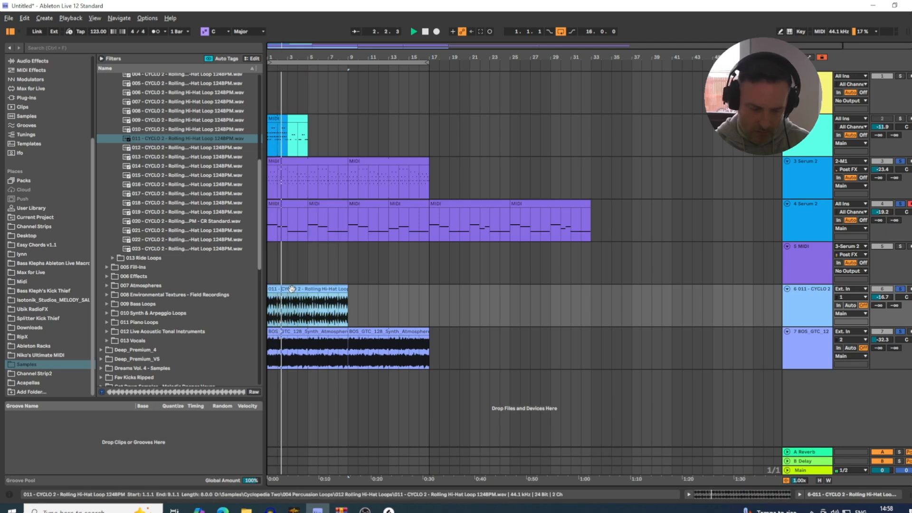
{"action": "key", "text": "ctrl+d"}
{"action": "left_click_drag", "start_coordinate": [882, 297], "coordinate": [882, 301]}
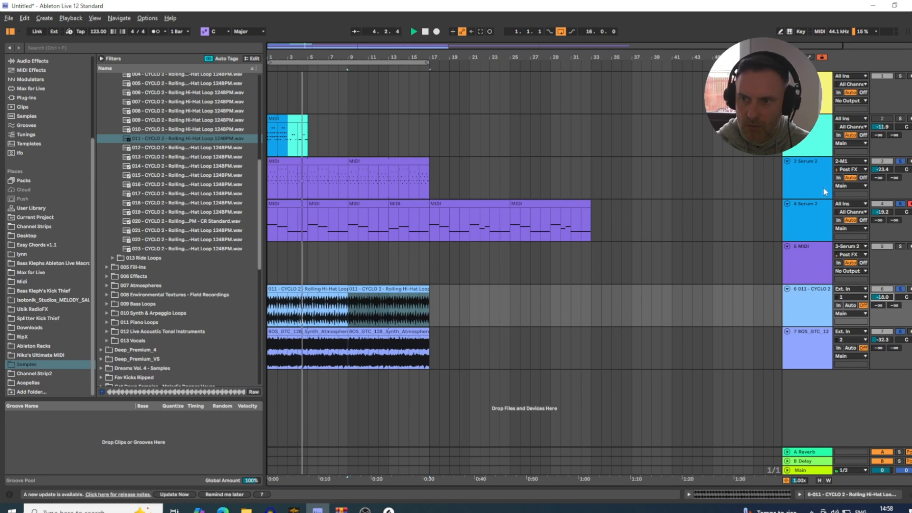
Step: Switch track 3's Serum 2 from the preset browser to the oscillator page, adjust its Cutoff macro and close the plugin window
{"action": "left_click", "coordinate": [801, 175]}
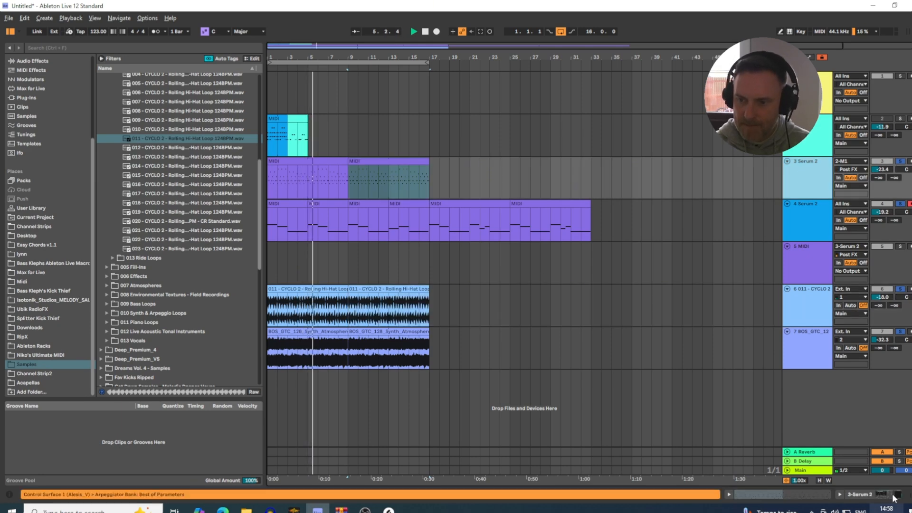
{"action": "left_click", "coordinate": [840, 494]}
{"action": "left_click", "coordinate": [206, 399]}
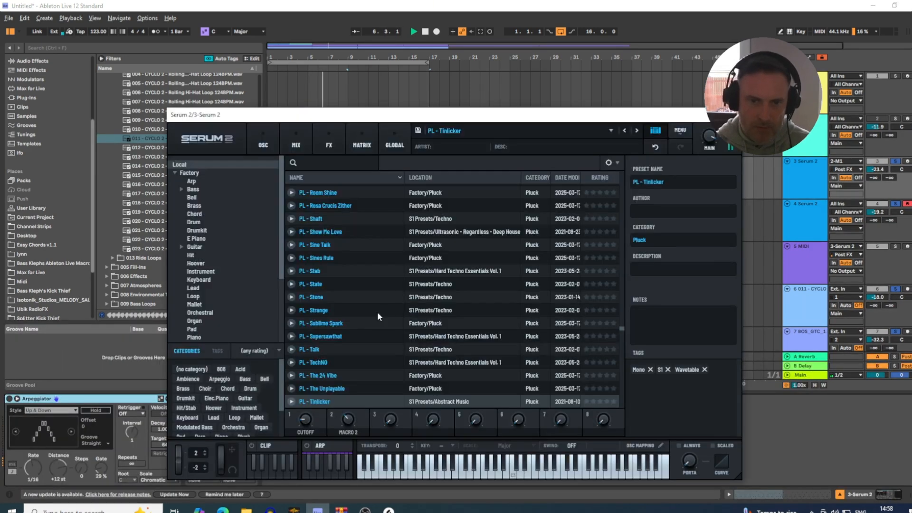
{"action": "left_click", "coordinate": [655, 130]}
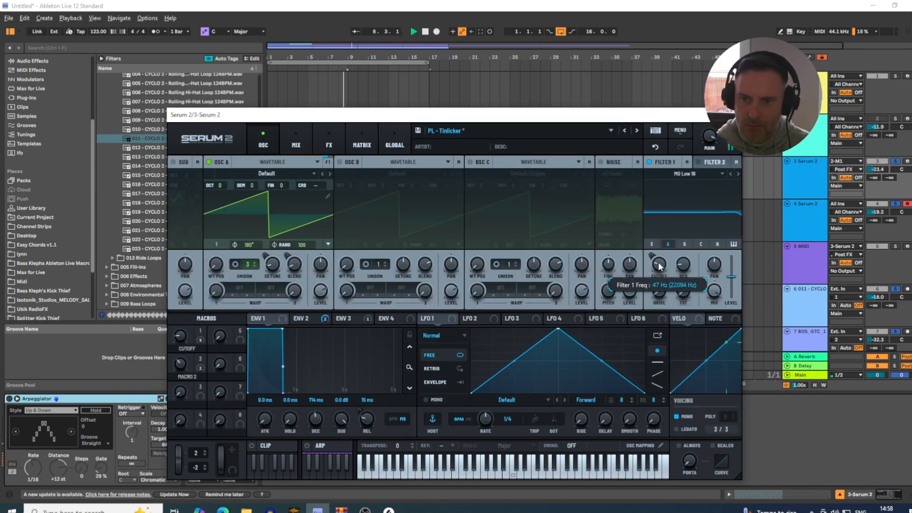
{"action": "mouse_move", "coordinate": [179, 339]}
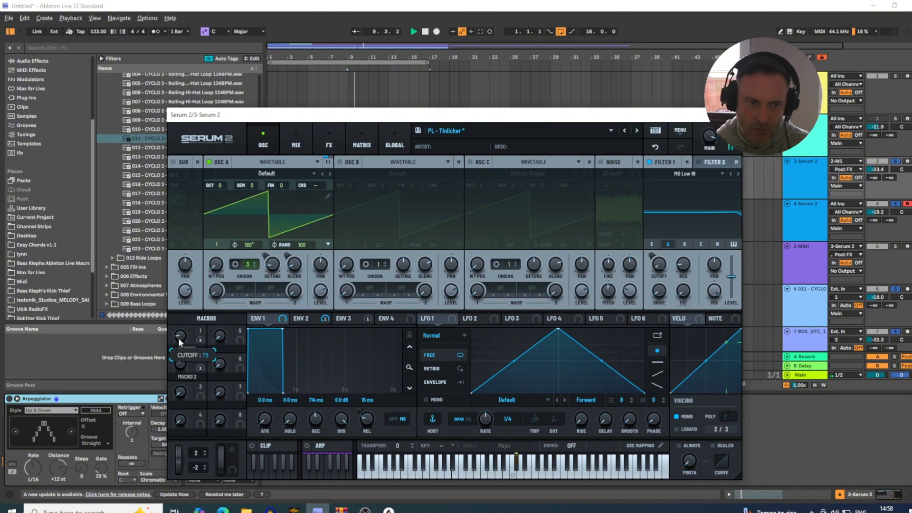
{"action": "scroll", "coordinate": [180, 337], "scroll_direction": "down", "scroll_amount": 3}
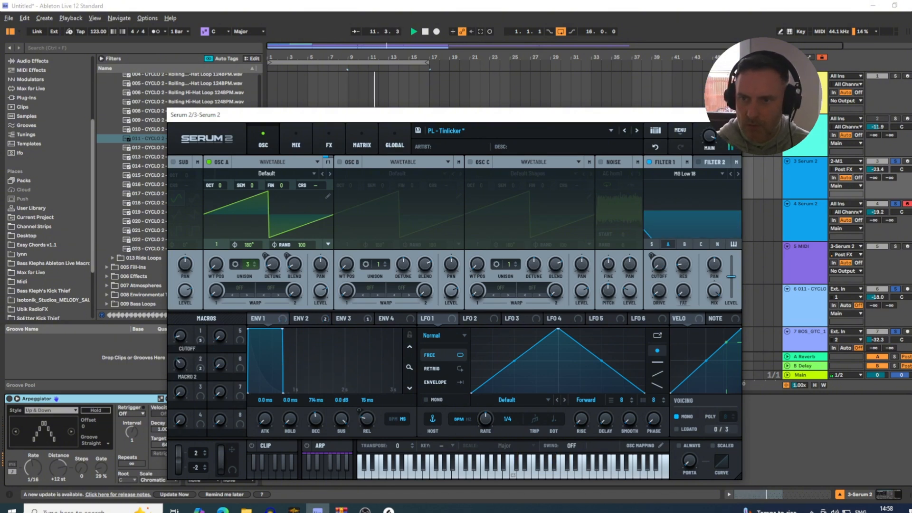
{"action": "left_click", "coordinate": [734, 115]}
Step: Lower the volume of the Splice atmosphere on track 7 to -33.8 dB
{"action": "scroll", "coordinate": [368, 151], "scroll_direction": "down", "scroll_amount": 1}
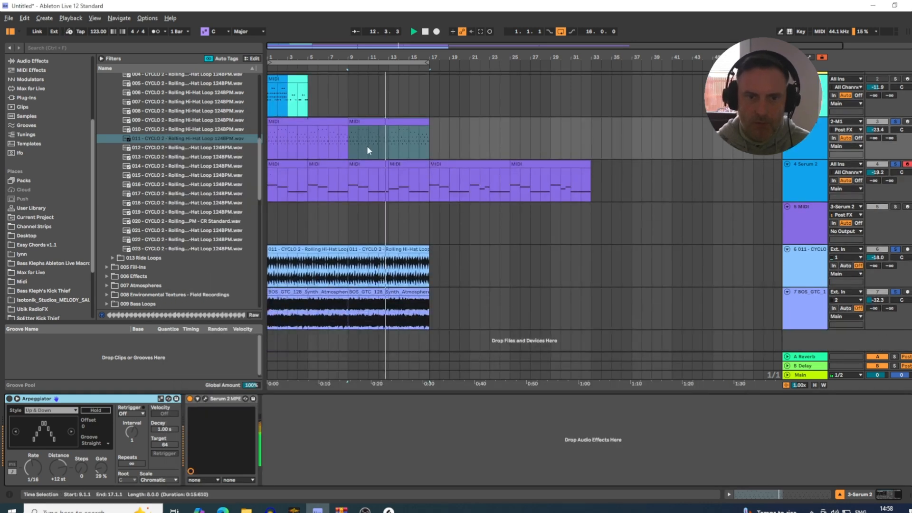
{"action": "key", "text": "z"}
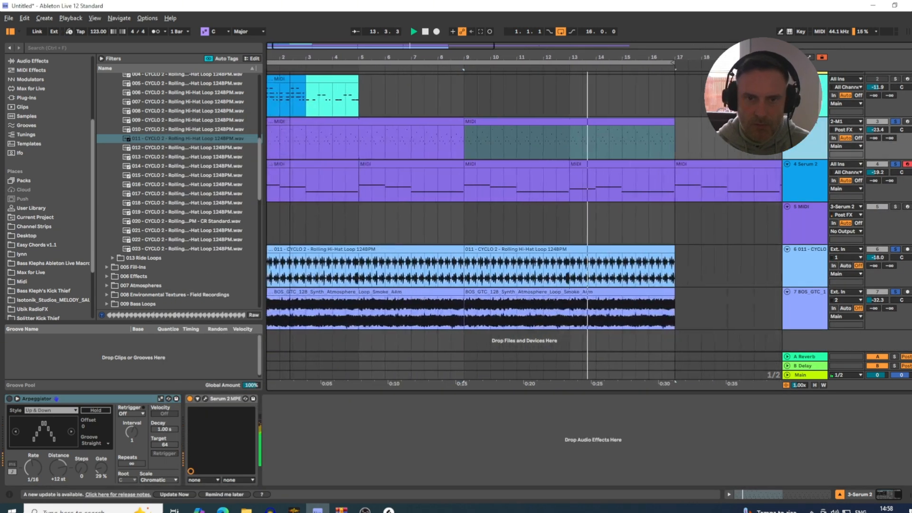
{"action": "left_click_drag", "start_coordinate": [285, 69], "coordinate": [299, 66]}
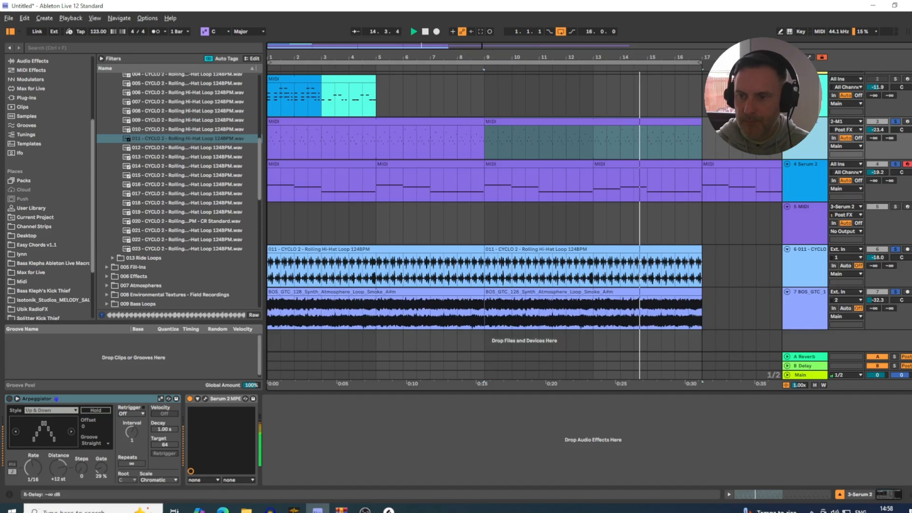
{"action": "left_click_drag", "start_coordinate": [882, 301], "coordinate": [881, 304]}
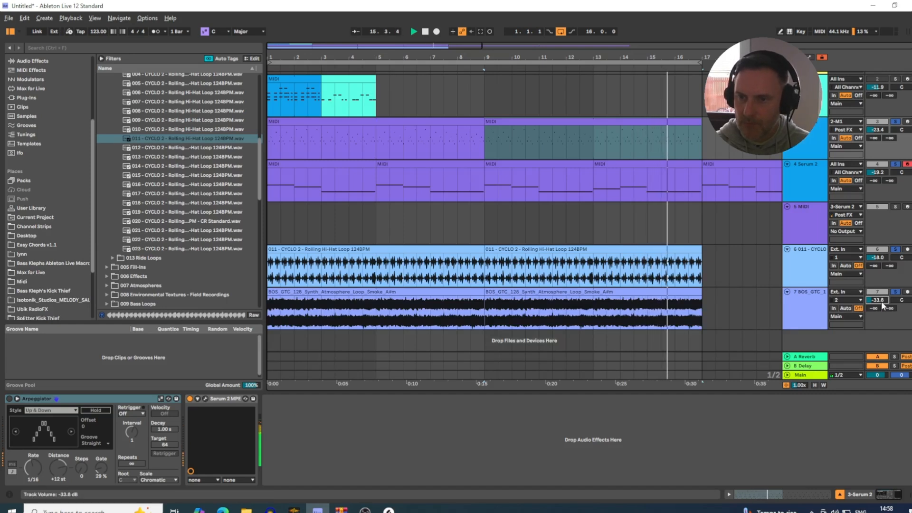
{"action": "left_click", "coordinate": [719, 285]}
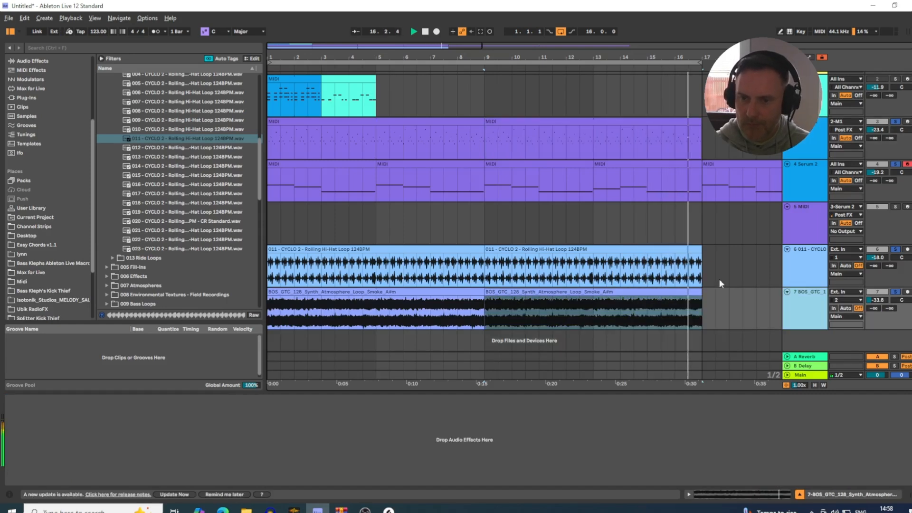
Step: Search the entire browser library for "lfo" and load LFOTool_x64 onto the atmosphere track
{"action": "left_click", "coordinate": [88, 45]}
{"action": "type", "text": "lfo"}
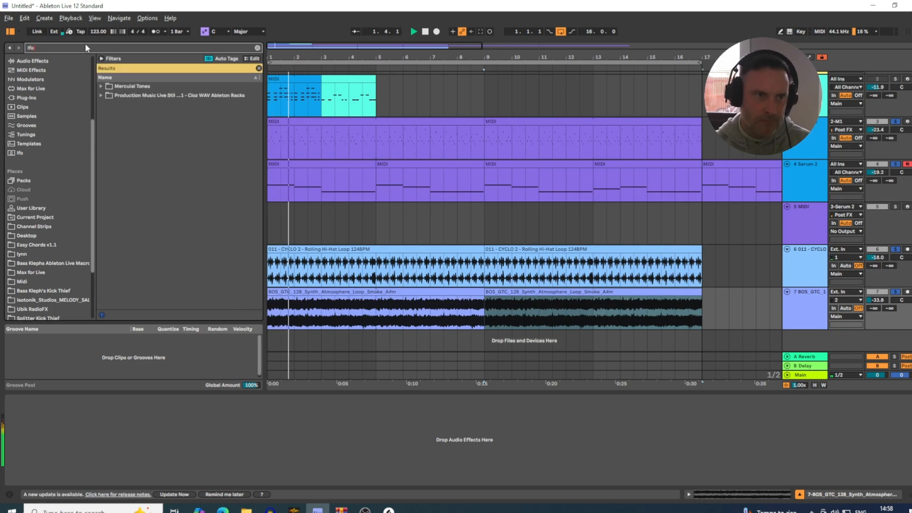
{"action": "scroll", "coordinate": [29, 143], "scroll_direction": "up", "scroll_amount": 4}
{"action": "left_click", "coordinate": [19, 132]}
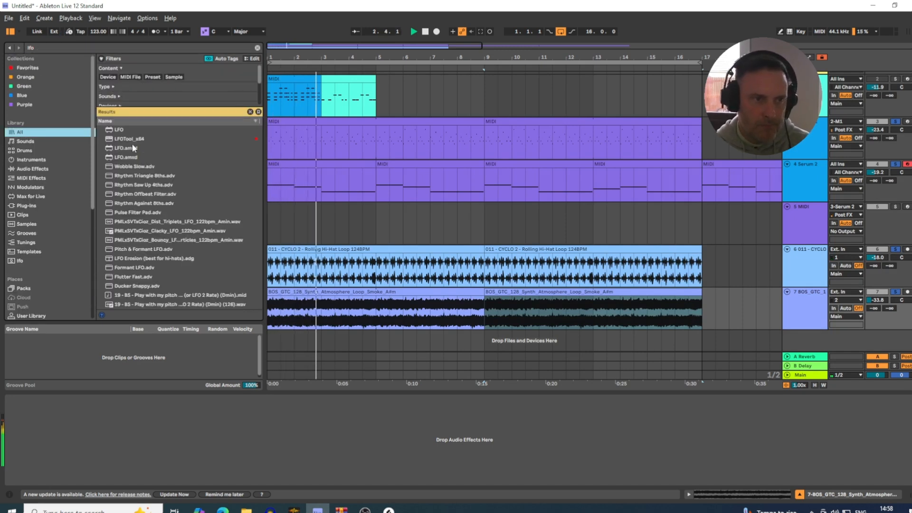
{"action": "left_click", "coordinate": [129, 139]}
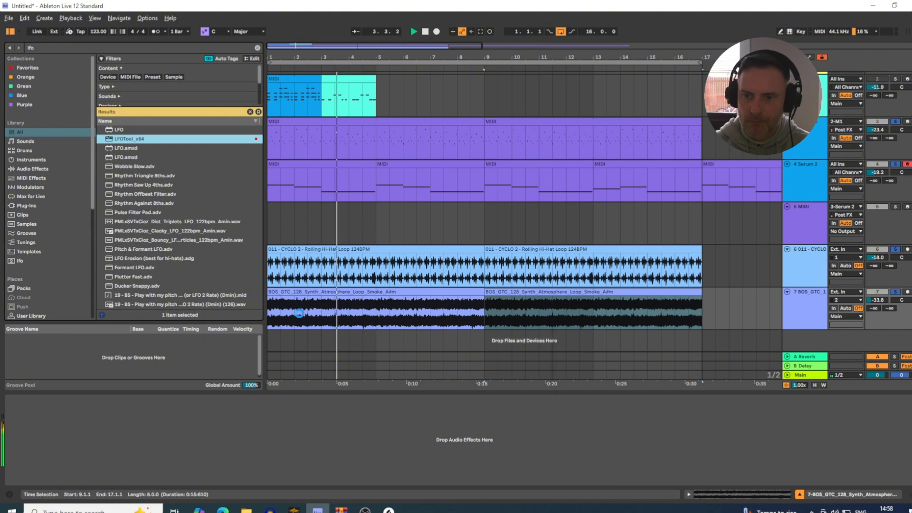
{"action": "left_click_drag", "start_coordinate": [299, 313], "coordinate": [299, 314]}
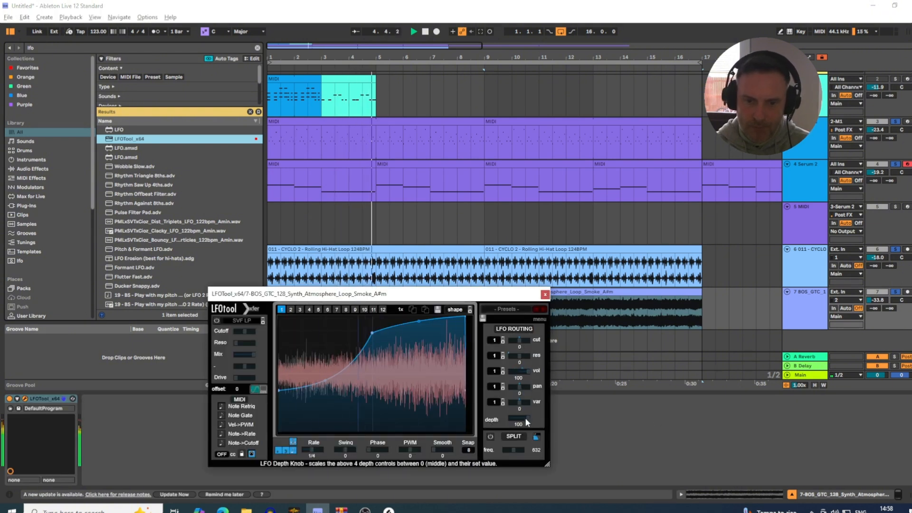
Step: Reduce LFOTool's depth to about 49, raise the middle point of its volume curve and close the plugin window
{"action": "left_click_drag", "start_coordinate": [525, 417], "coordinate": [526, 468]}
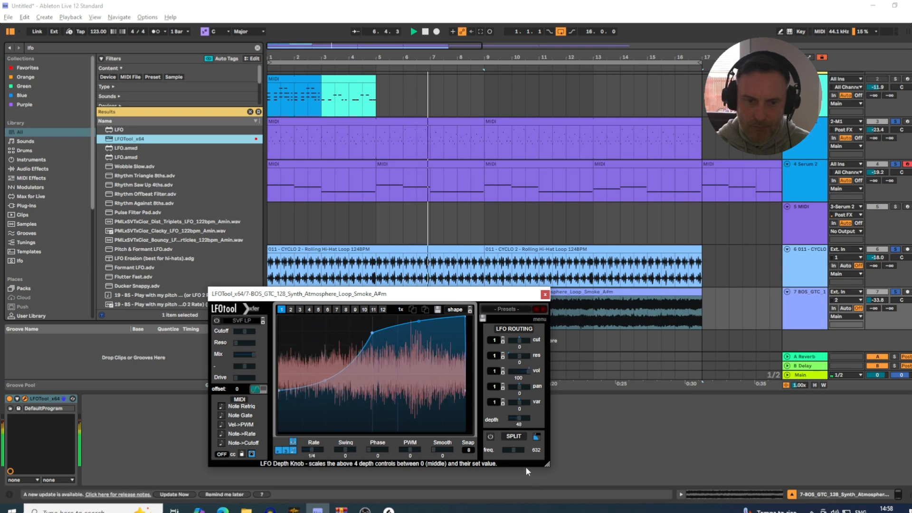
{"action": "left_click_drag", "start_coordinate": [369, 333], "coordinate": [371, 323]}
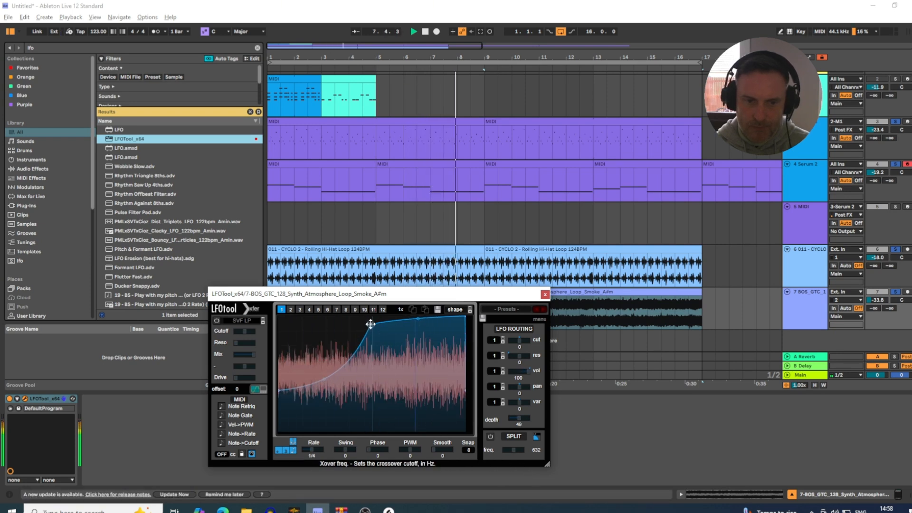
{"action": "left_click", "coordinate": [550, 292]}
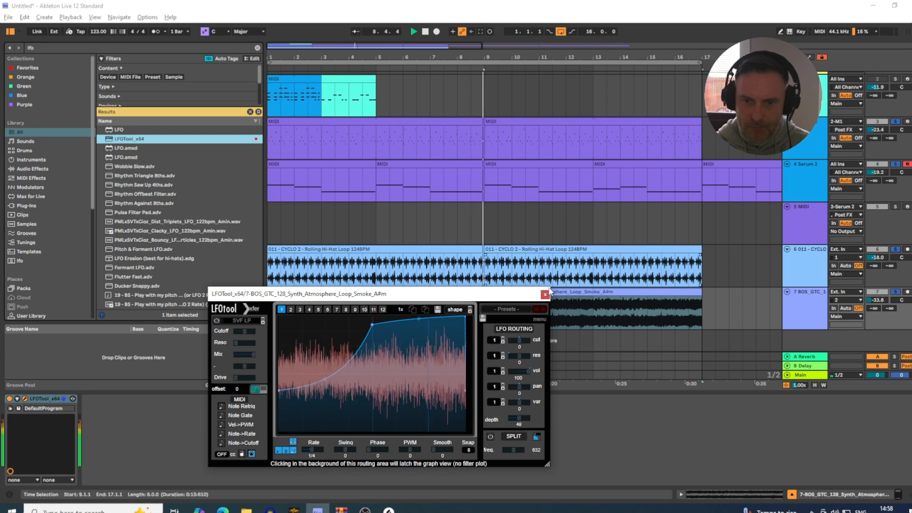
{"action": "left_click", "coordinate": [545, 294]}
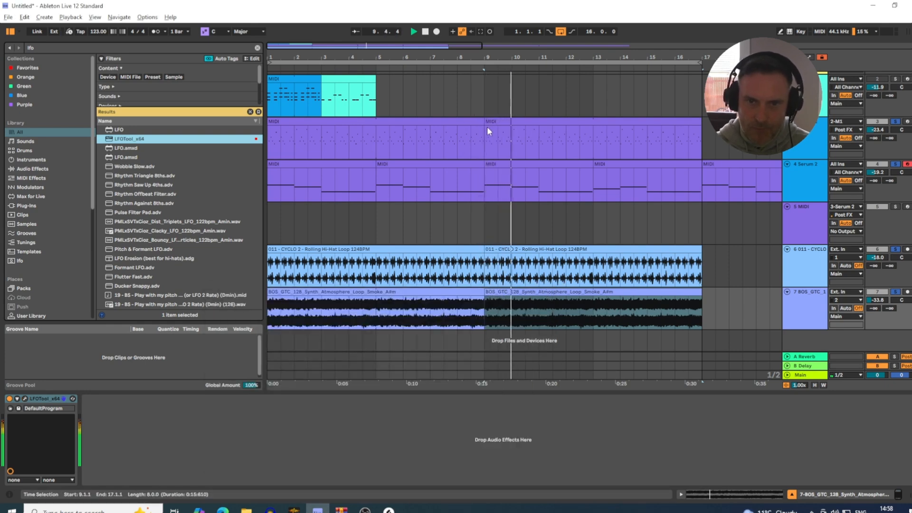
Step: Quantize all notes of track 3's arpeggio clip at bars 1 to 9 to the grid and duplicate the clip onto bars 9 to 17
{"action": "double_click", "coordinate": [451, 123]}
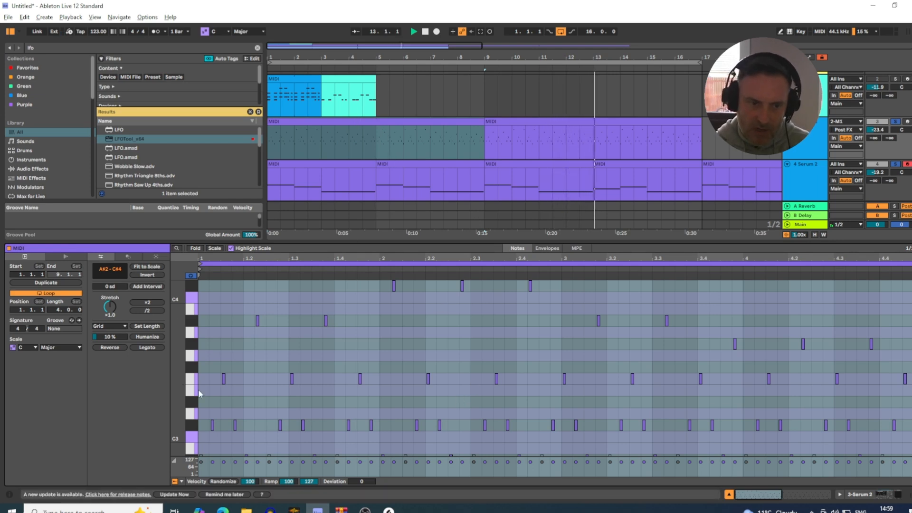
{"action": "right_click", "coordinate": [666, 305]}
{"action": "left_click", "coordinate": [727, 240]}
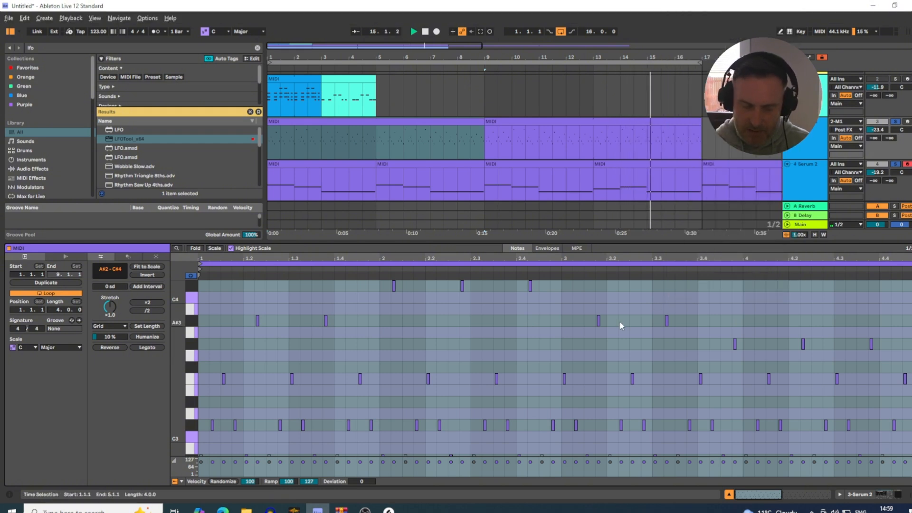
{"action": "key", "text": "ctrl+a"}
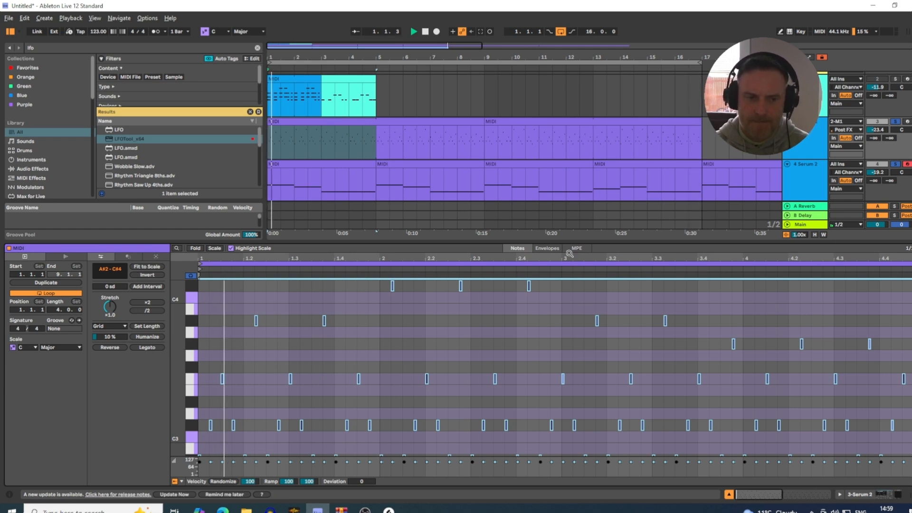
{"action": "left_click", "coordinate": [402, 123]}
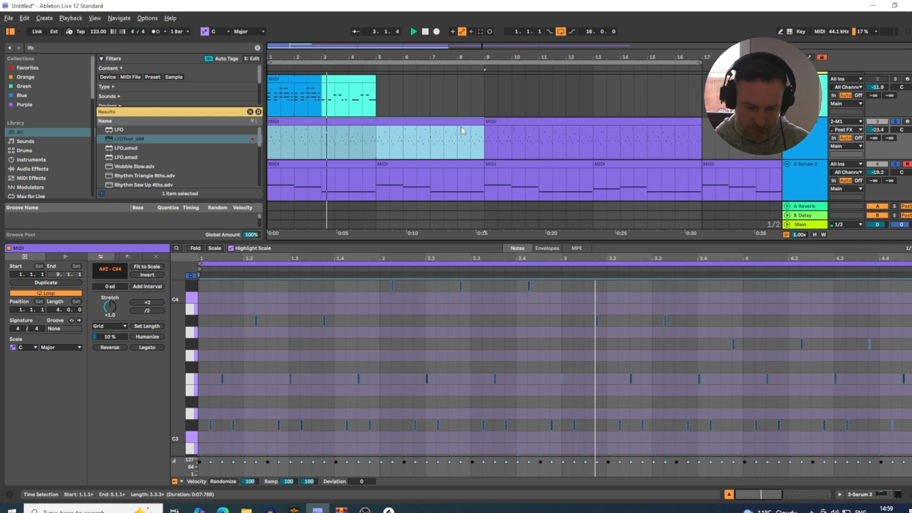
{"action": "key", "text": "Right"}
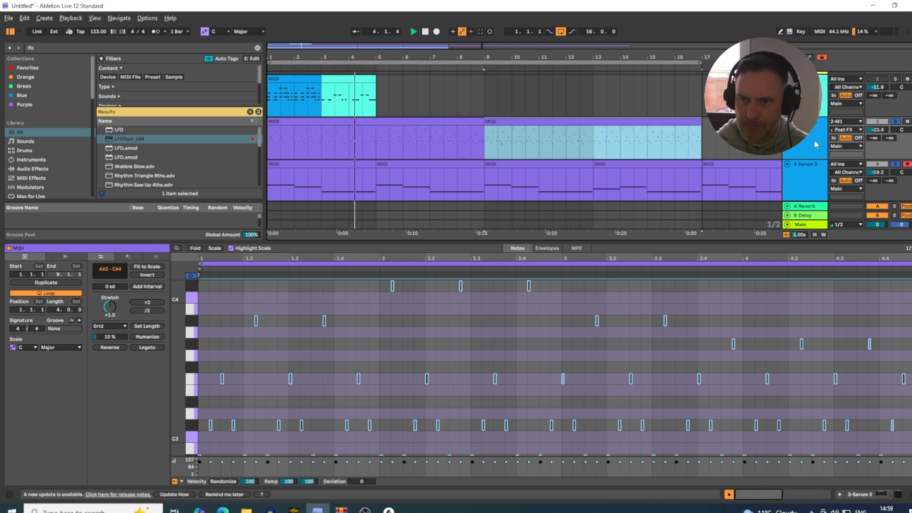
Step: Search the browser for "delay" and add the Delay effect to the arpeggio on track 3
{"action": "left_click", "coordinate": [67, 47]}
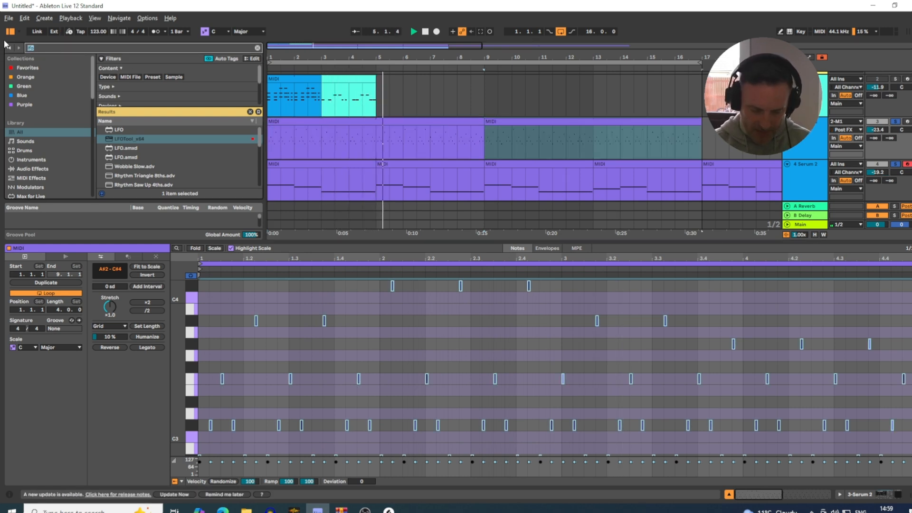
{"action": "type", "text": "delay"}
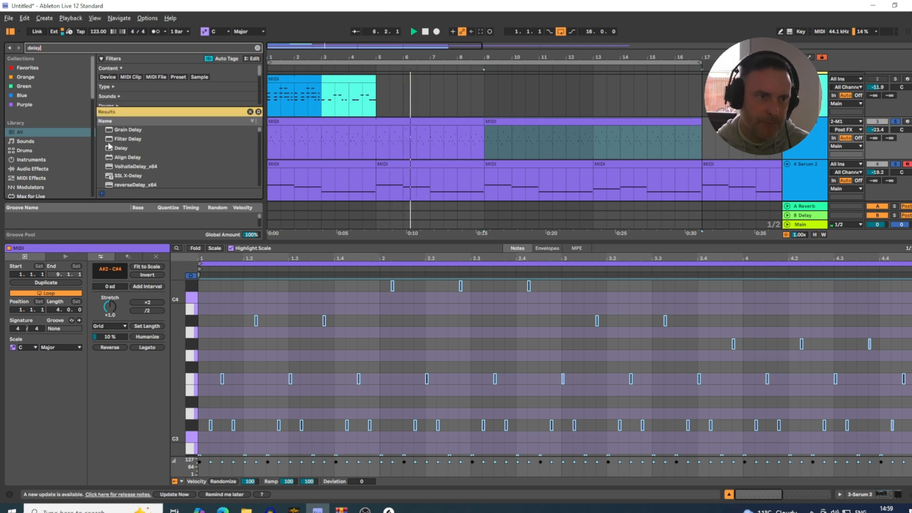
{"action": "left_click", "coordinate": [116, 148]}
{"action": "left_click_drag", "start_coordinate": [116, 151], "coordinate": [396, 140]}
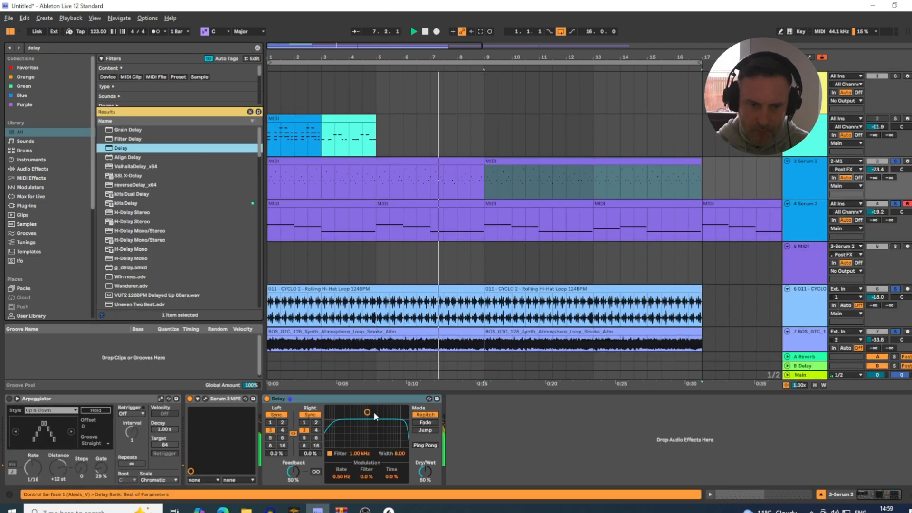
Step: Set the Delay's filter to about 3.15 kHz, width 4.75 and dry/wet to about 28%, and raise track 3's volume to -19.9 dB
{"action": "left_click_drag", "start_coordinate": [370, 413], "coordinate": [379, 431]}
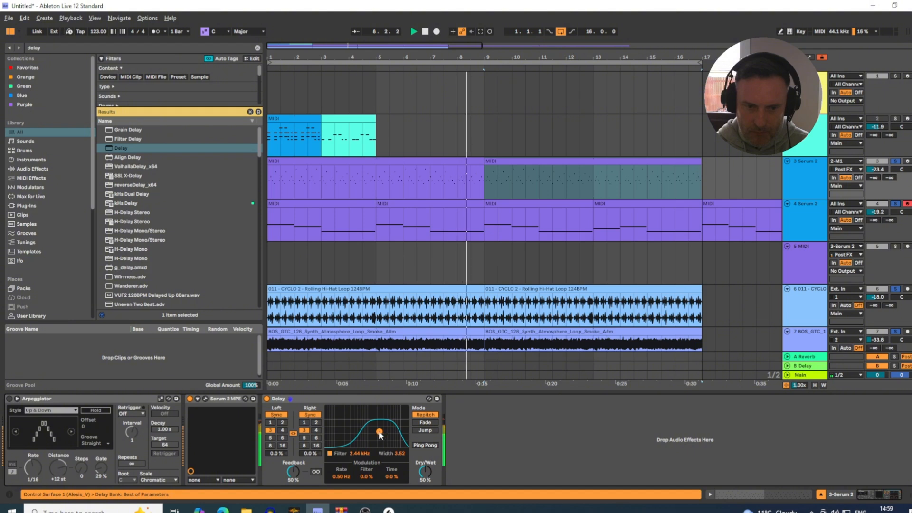
{"action": "left_click_drag", "start_coordinate": [425, 471], "coordinate": [425, 481]}
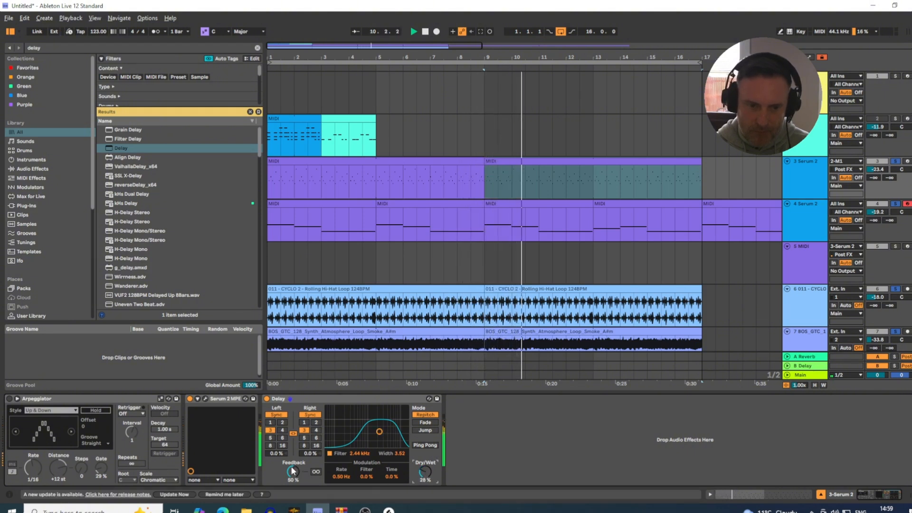
{"action": "left_click_drag", "start_coordinate": [379, 432], "coordinate": [382, 426]}
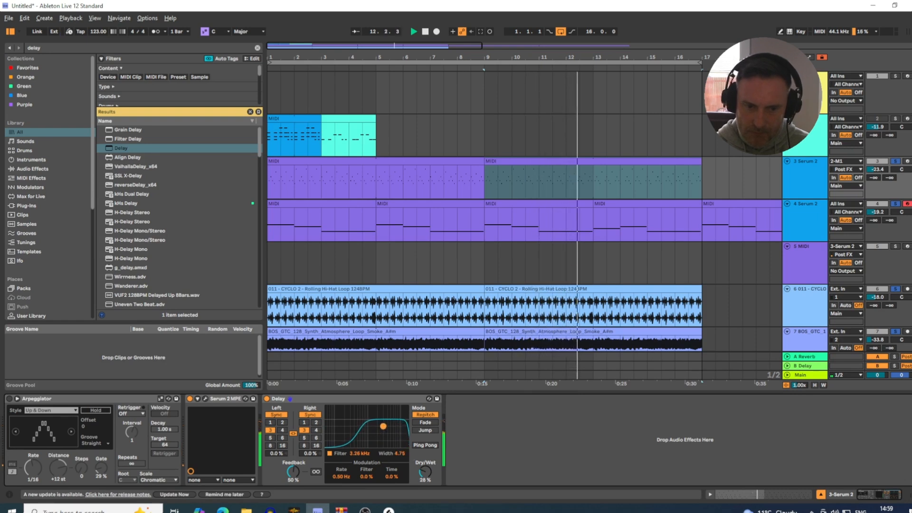
{"action": "left_click_drag", "start_coordinate": [881, 175], "coordinate": [881, 166]}
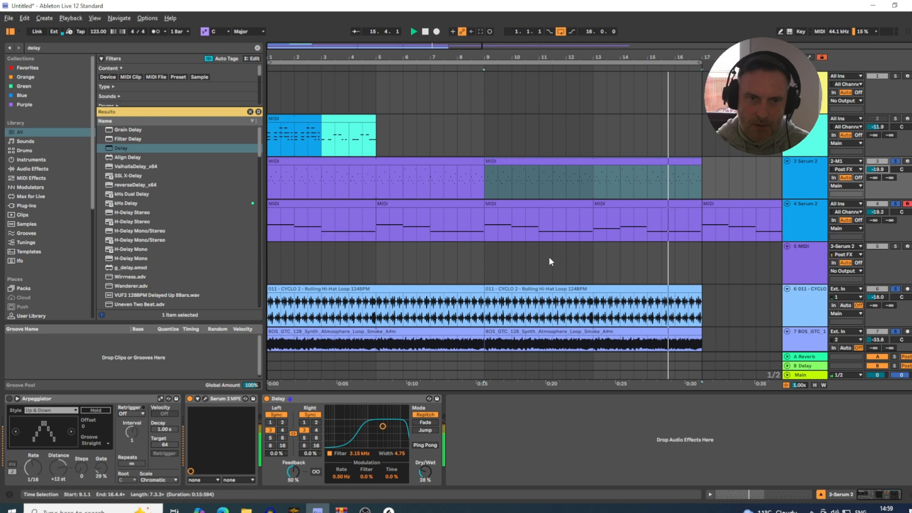
Step: Try sweeping the Cutoff macro of track 3's Serum 2 up to about 50 during playback, and hide the plugin window
{"action": "left_click", "coordinate": [800, 167]}
{"action": "left_click", "coordinate": [206, 399]}
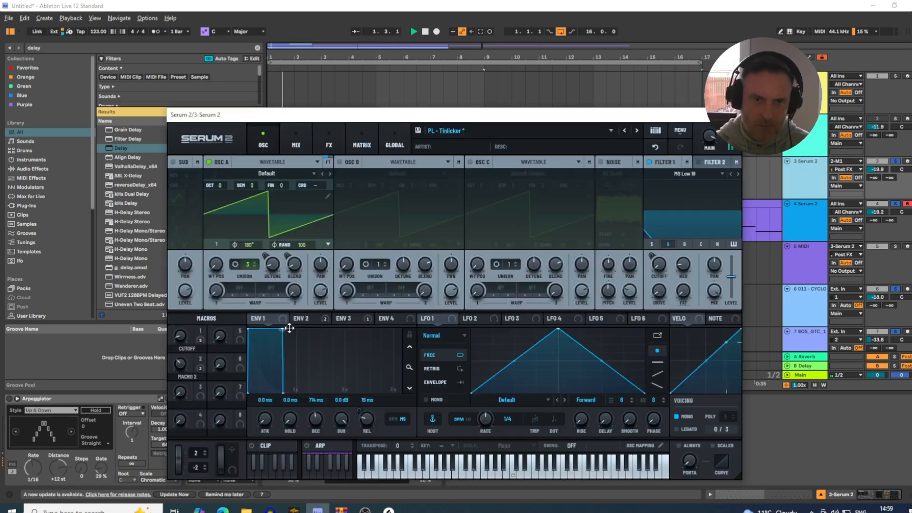
{"action": "mouse_move", "coordinate": [181, 336]}
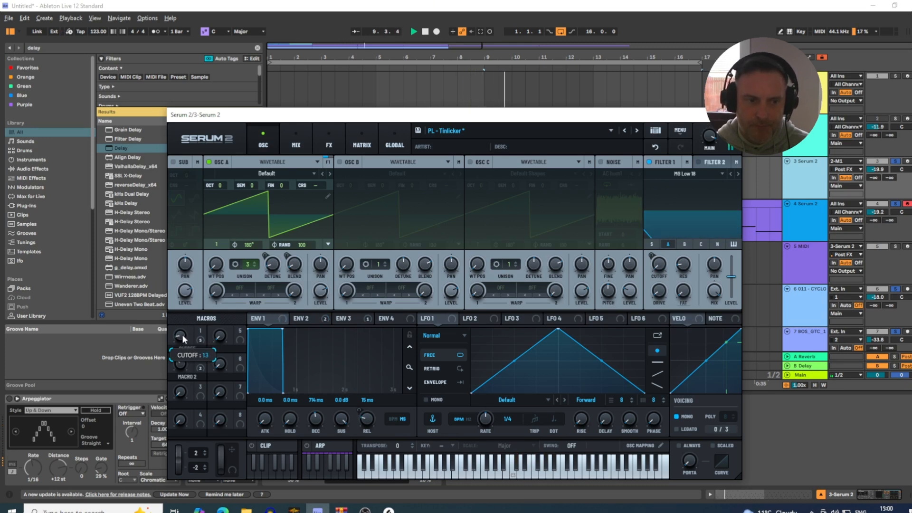
{"action": "left_click_drag", "start_coordinate": [181, 338], "coordinate": [194, 307]}
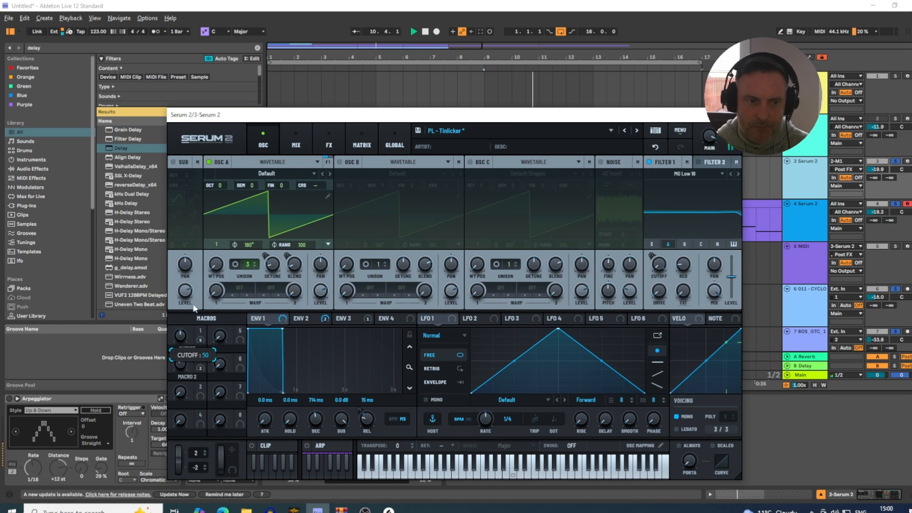
{"action": "left_click_drag", "start_coordinate": [185, 341], "coordinate": [195, 315]}
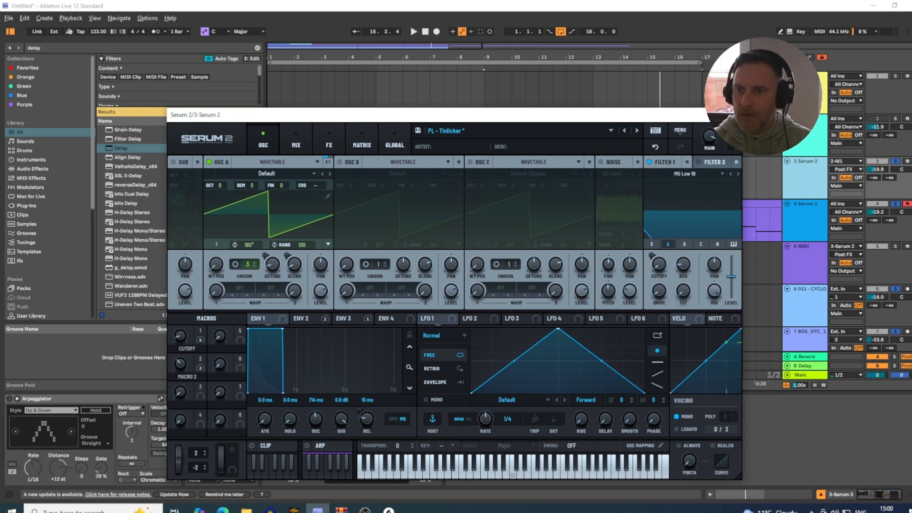
{"action": "key", "text": "ctrl+alt+p"}
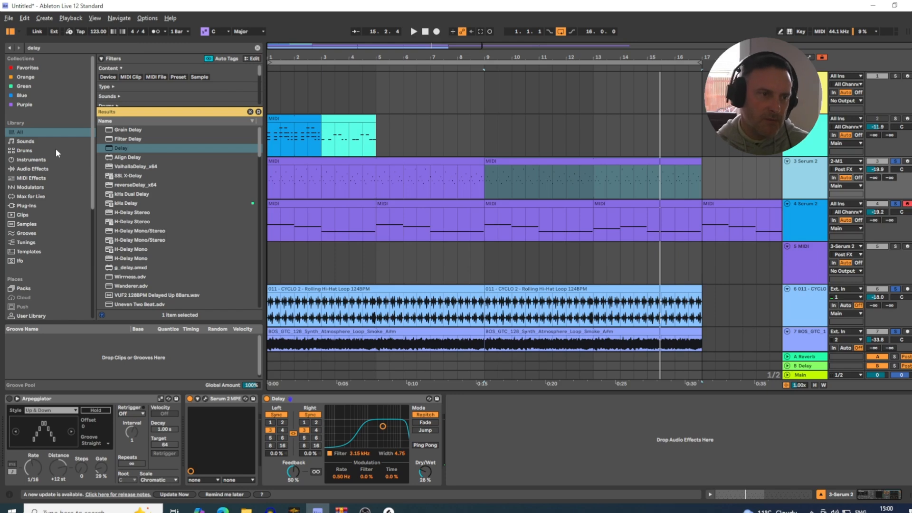
Step: Clear the browser search and look through the Chord and Arpeggiator presets in the MIDI effects library
{"action": "left_click", "coordinate": [31, 178]}
{"action": "left_click", "coordinate": [33, 45]}
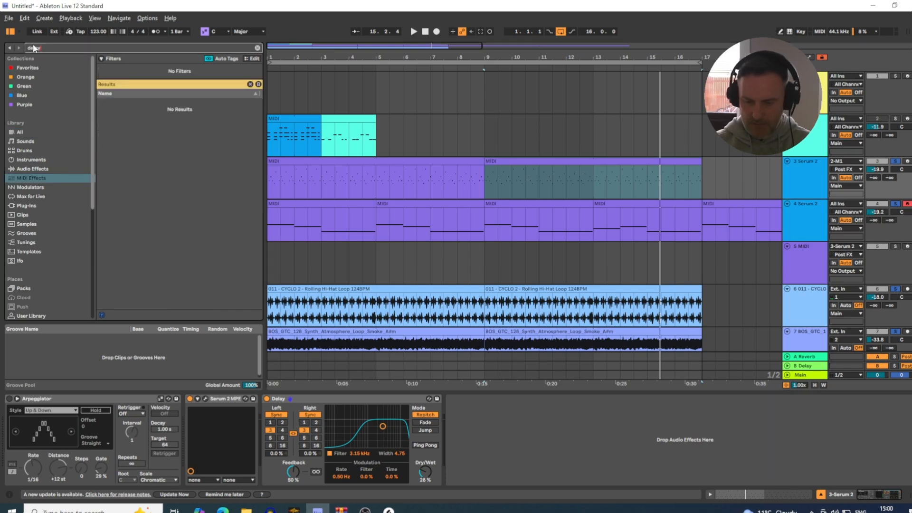
{"action": "key", "text": "BackSpace"}
{"action": "left_click", "coordinate": [257, 48]}
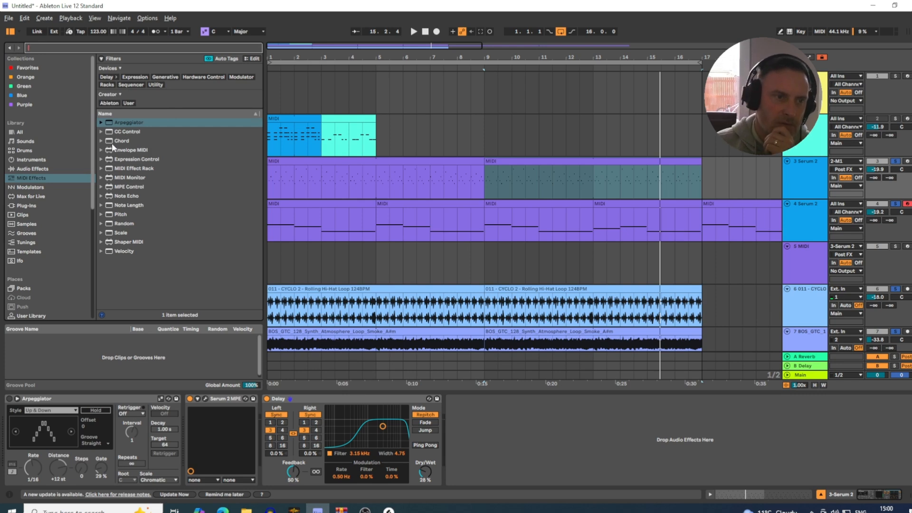
{"action": "left_click", "coordinate": [101, 141]}
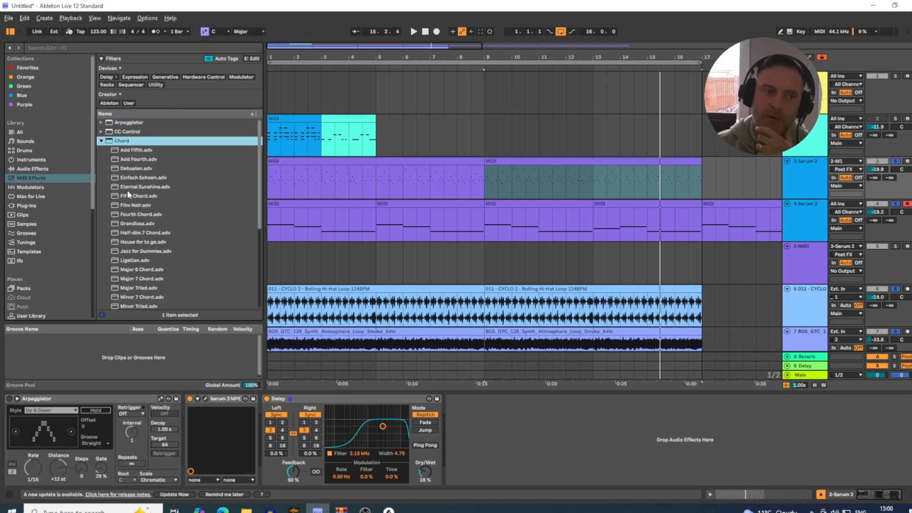
{"action": "scroll", "coordinate": [128, 214], "scroll_direction": "down", "scroll_amount": 5}
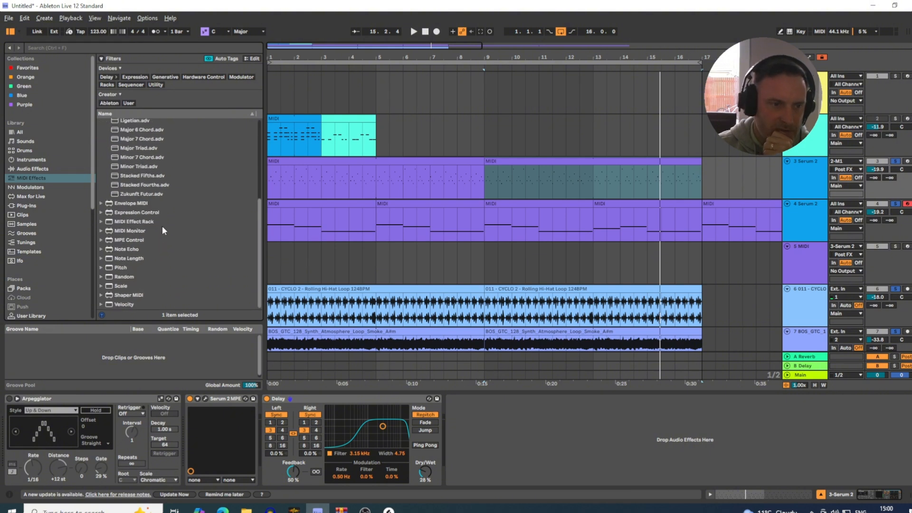
{"action": "scroll", "coordinate": [132, 259], "scroll_direction": "up", "scroll_amount": 5}
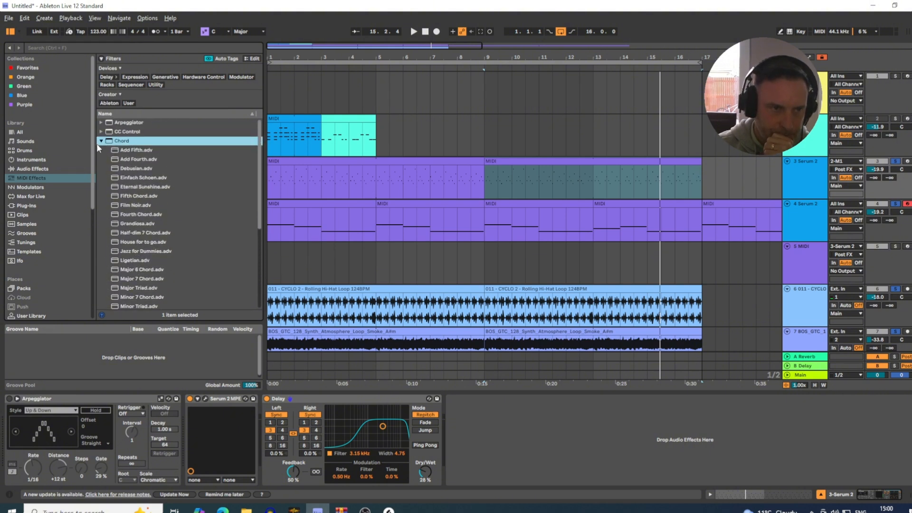
{"action": "left_click", "coordinate": [102, 122]}
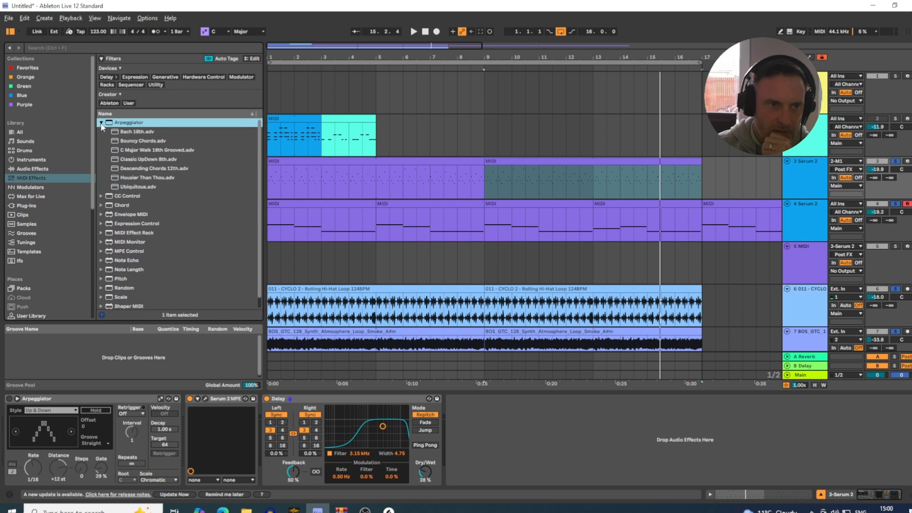
{"action": "left_click", "coordinate": [135, 179]}
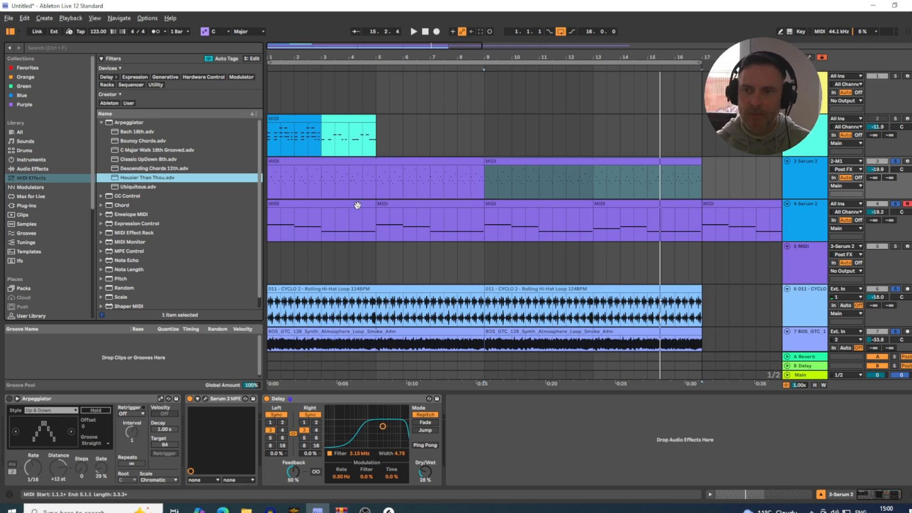
Step: Open track 3's arpeggio clip at bars 1 to 9 for note editing and play it soloed from bar 1
{"action": "left_click", "coordinate": [896, 161]}
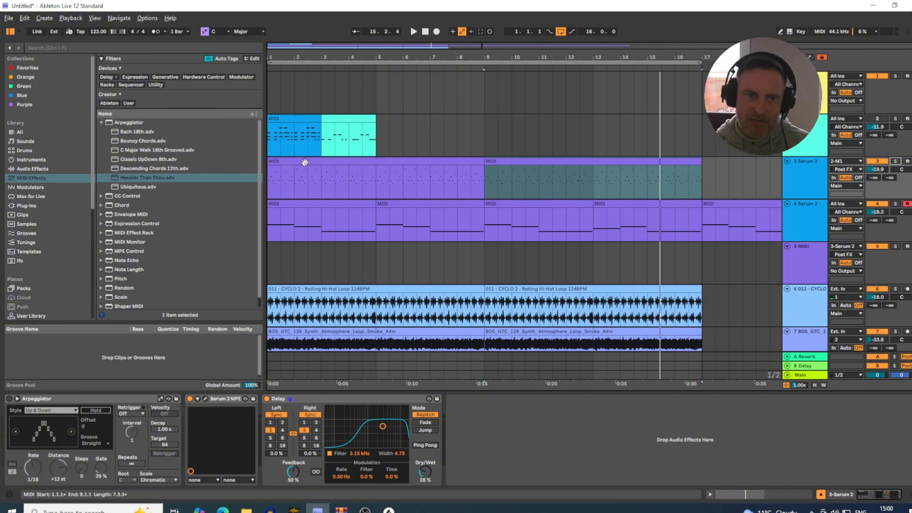
{"action": "double_click", "coordinate": [299, 164]}
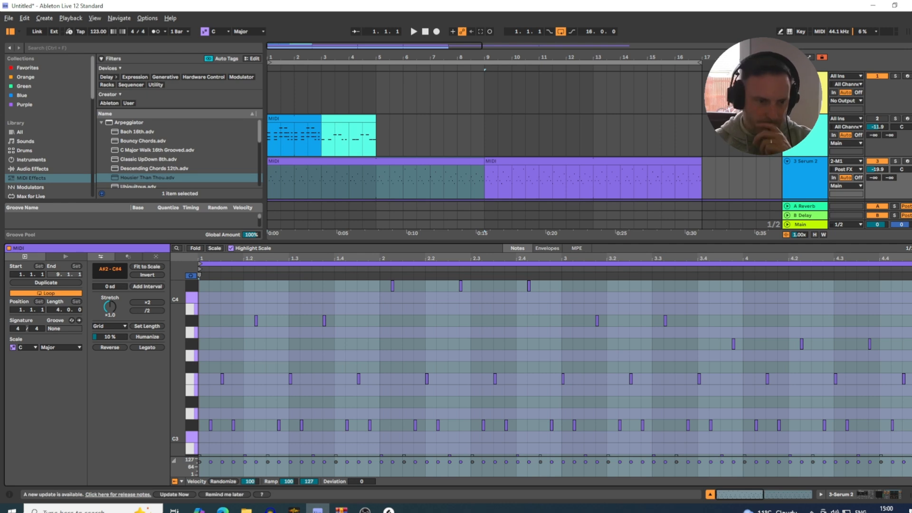
{"action": "left_click", "coordinate": [895, 162]}
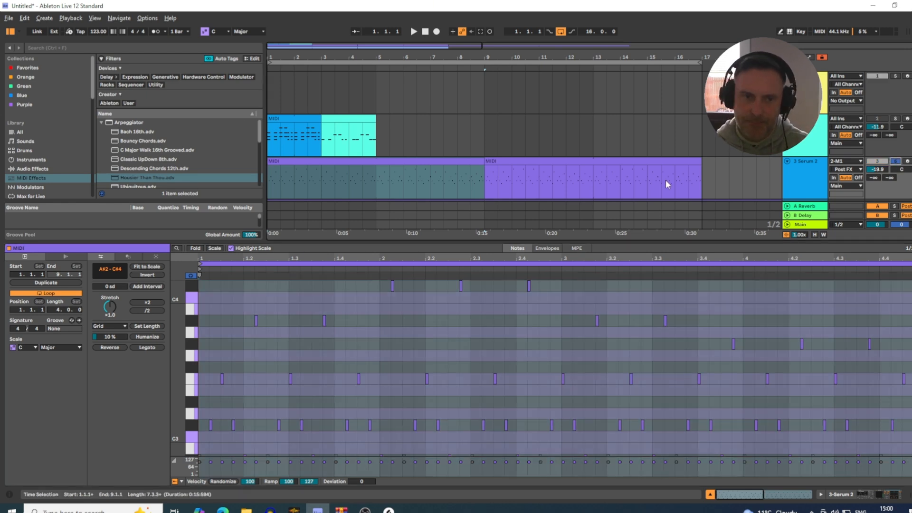
{"action": "scroll", "coordinate": [665, 180], "scroll_direction": "down", "scroll_amount": 2}
{"action": "key", "text": "space"}
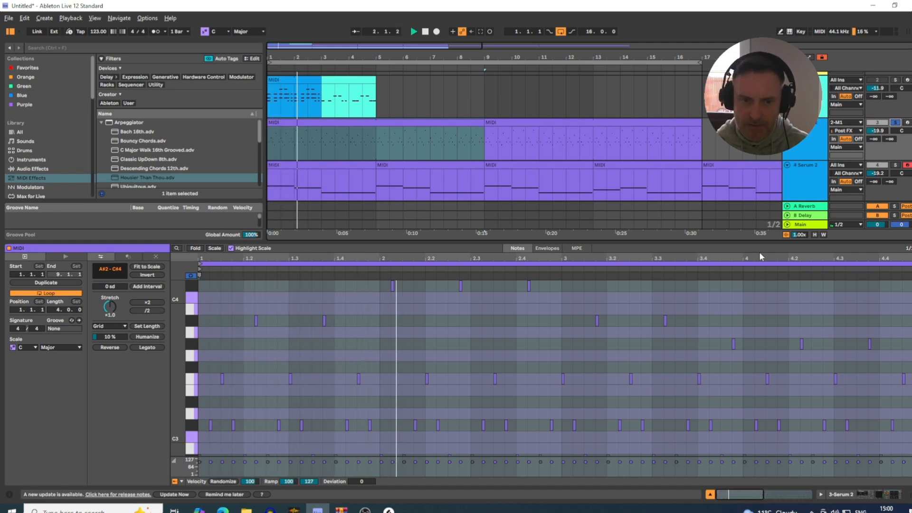
Step: Add tracks 4 and 7 to the solo during playback and try raising the atmosphere loop's volume to about -31.7 dB
{"action": "left_click", "coordinate": [895, 166]}
{"action": "scroll", "coordinate": [881, 149], "scroll_direction": "down", "scroll_amount": 5}
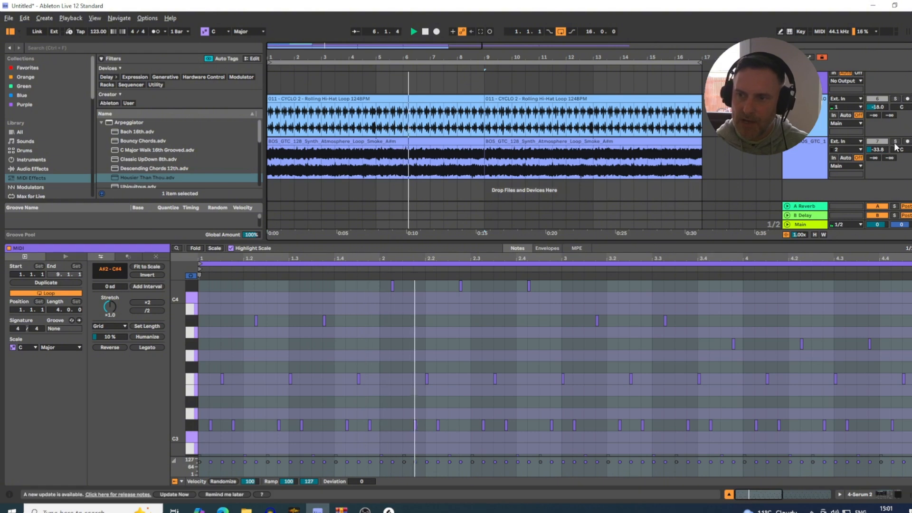
{"action": "left_click", "coordinate": [896, 142]}
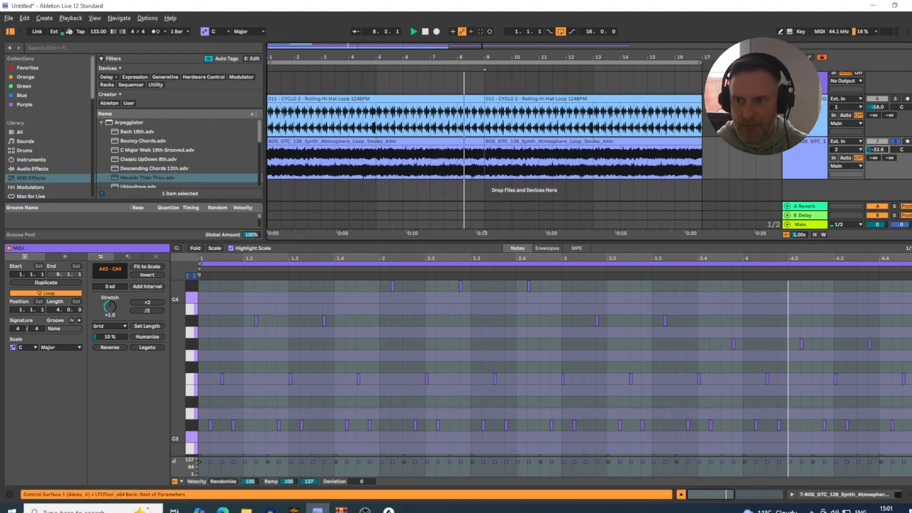
{"action": "left_click_drag", "start_coordinate": [882, 151], "coordinate": [882, 136]}
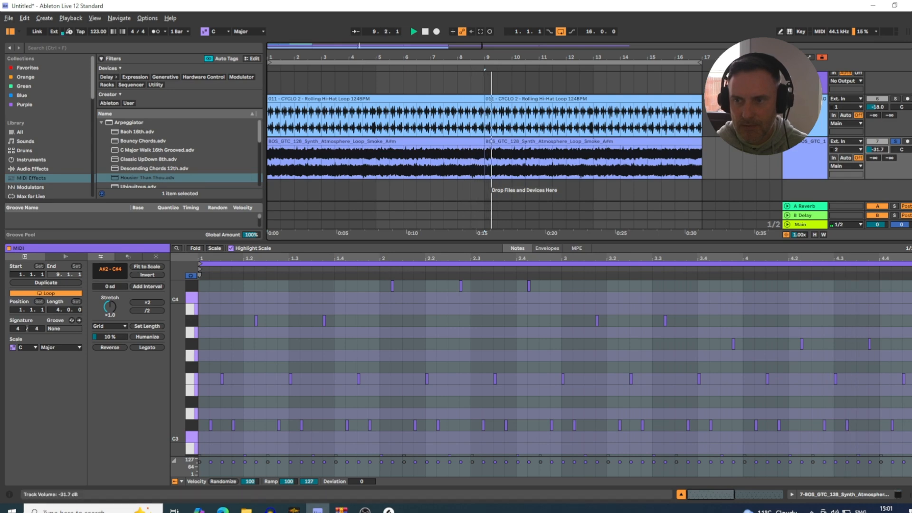
{"action": "scroll", "coordinate": [878, 116], "scroll_direction": "up", "scroll_amount": 4}
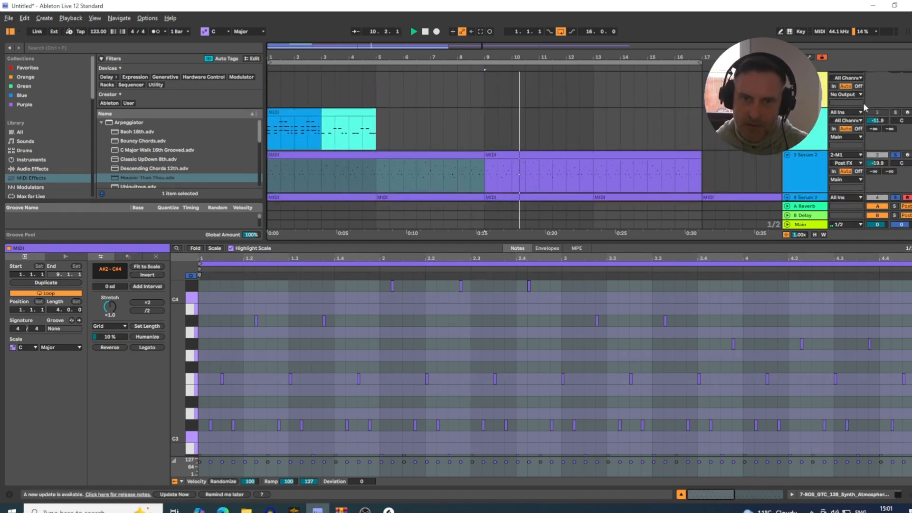
{"action": "scroll", "coordinate": [855, 102], "scroll_direction": "down", "scroll_amount": 4}
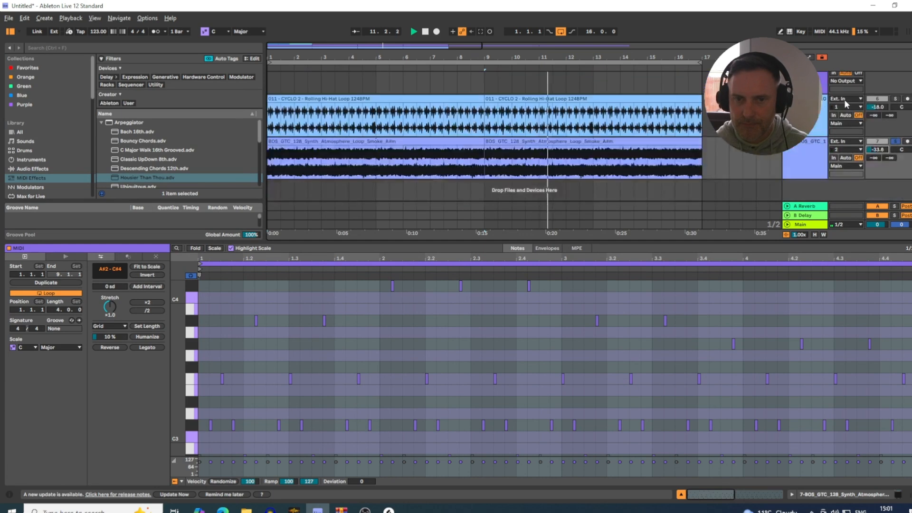
Step: Add the rolling hi-hat loop on track 6 to the soloed tracks and lower its volume to -19.7 dB
{"action": "left_click", "coordinate": [896, 99], "text": "ctrl"}
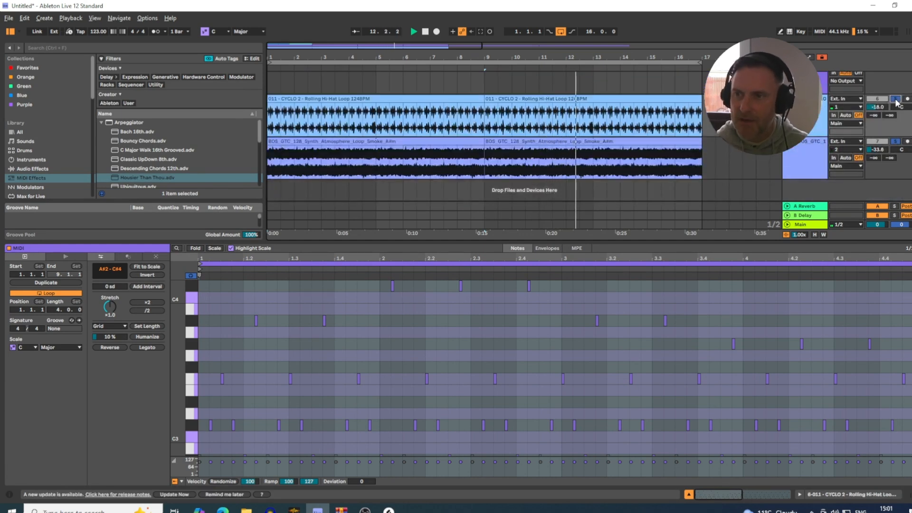
{"action": "left_click_drag", "start_coordinate": [878, 107], "coordinate": [878, 109]}
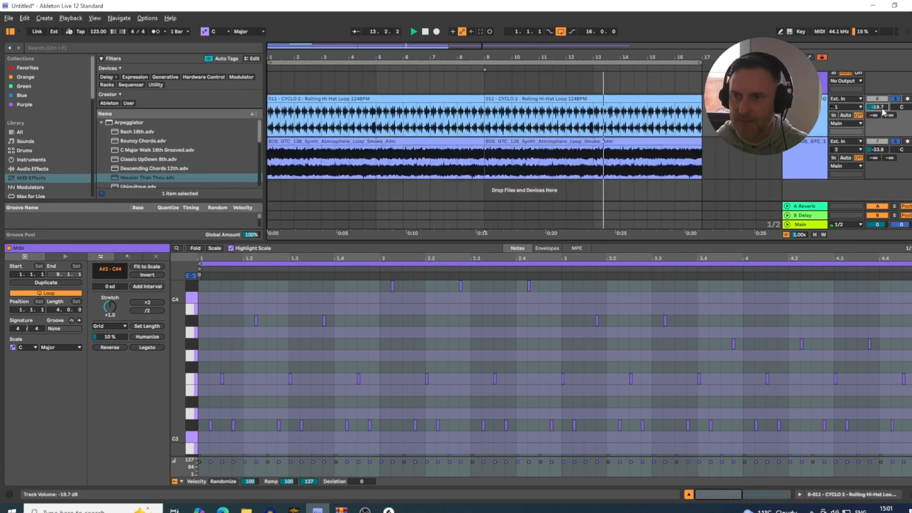
{"action": "scroll", "coordinate": [661, 105], "scroll_direction": "up", "scroll_amount": 4}
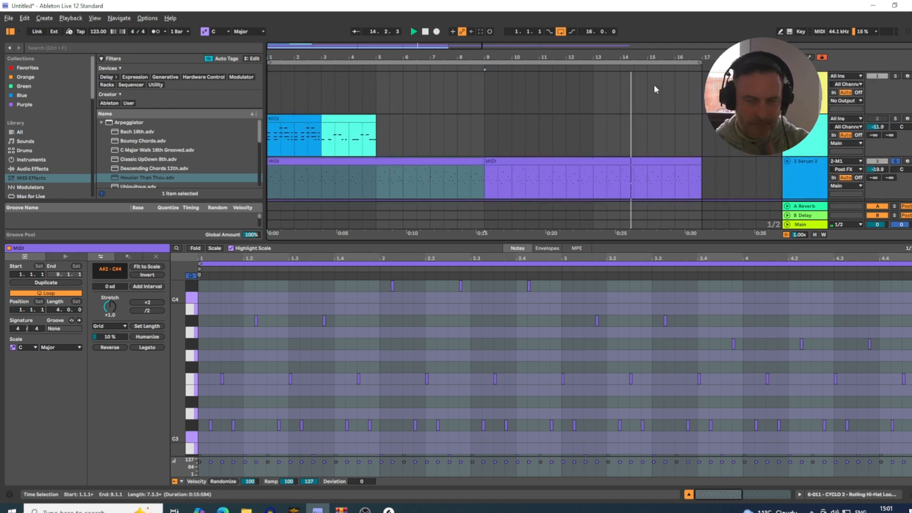
{"action": "scroll", "coordinate": [654, 84], "scroll_direction": "down", "scroll_amount": 4}
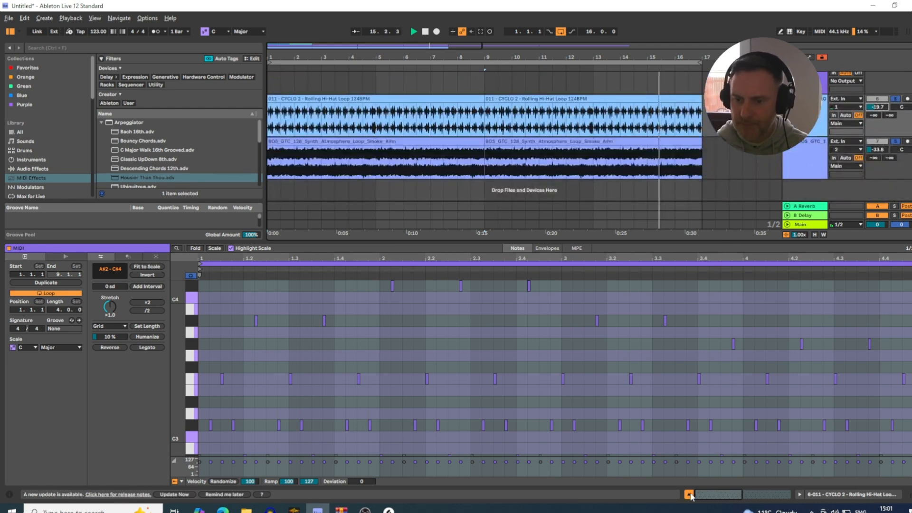
Step: Hide the clip's note editor and stop playback
{"action": "left_click", "coordinate": [688, 494]}
{"action": "left_click_drag", "start_coordinate": [302, 62], "coordinate": [294, 58]}
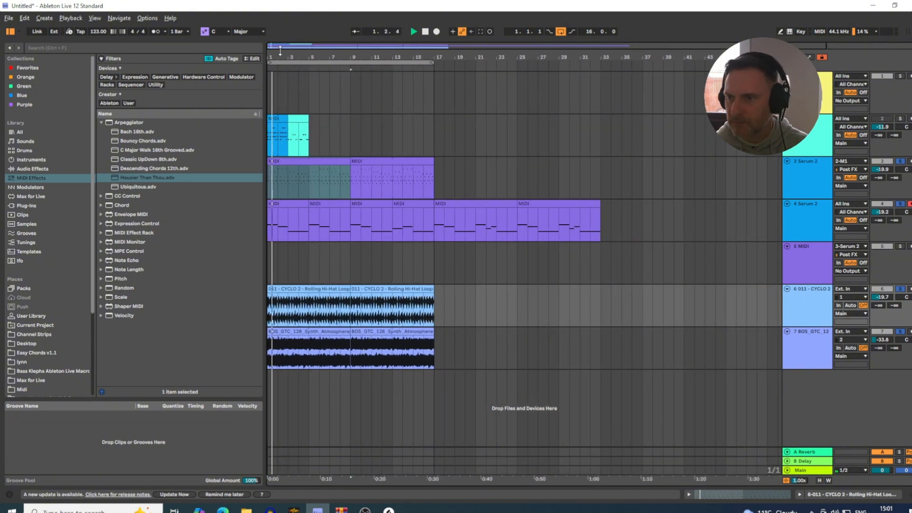
{"action": "key", "text": "space"}
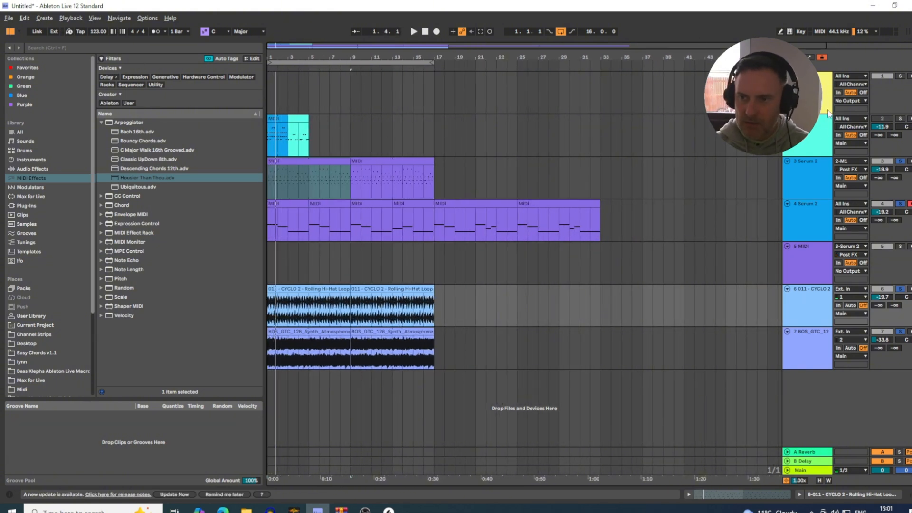
{"action": "left_click", "coordinate": [819, 178]}
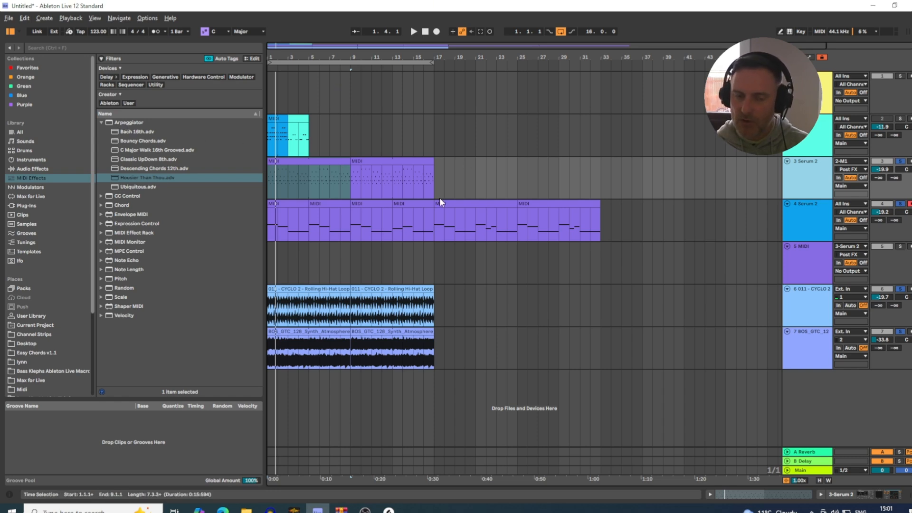
{"action": "left_click_drag", "start_coordinate": [435, 144], "coordinate": [260, 141]}
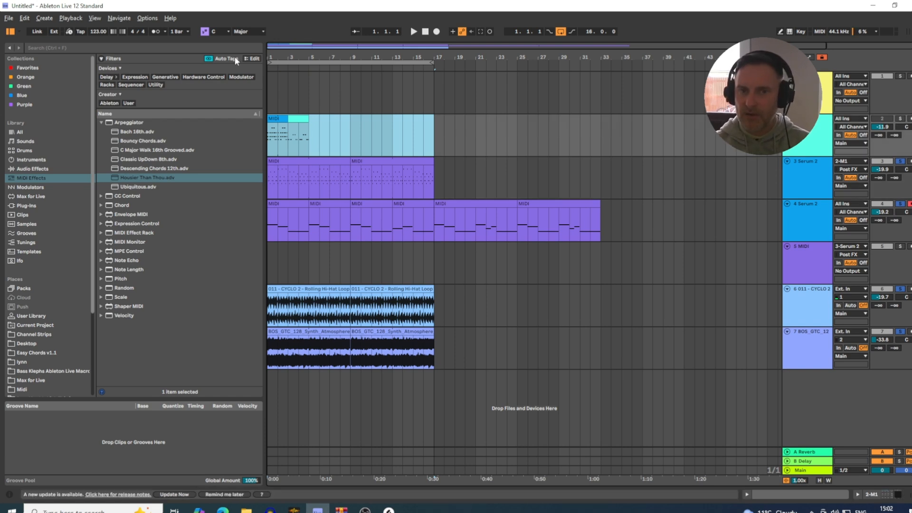
{"action": "left_click", "coordinate": [432, 135]}
{"action": "left_click_drag", "start_coordinate": [432, 132], "coordinate": [238, 134]}
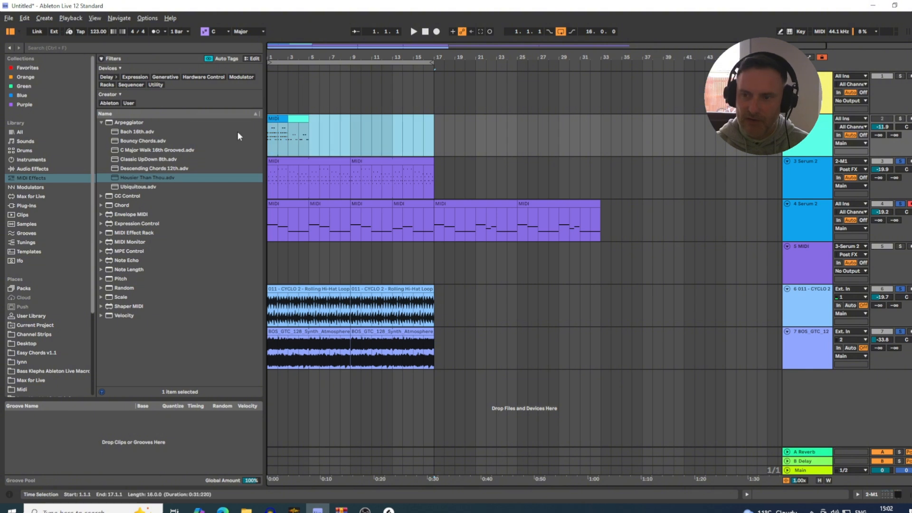
{"action": "left_click", "coordinate": [437, 138]}
{"action": "left_click_drag", "start_coordinate": [430, 136], "coordinate": [220, 129]}
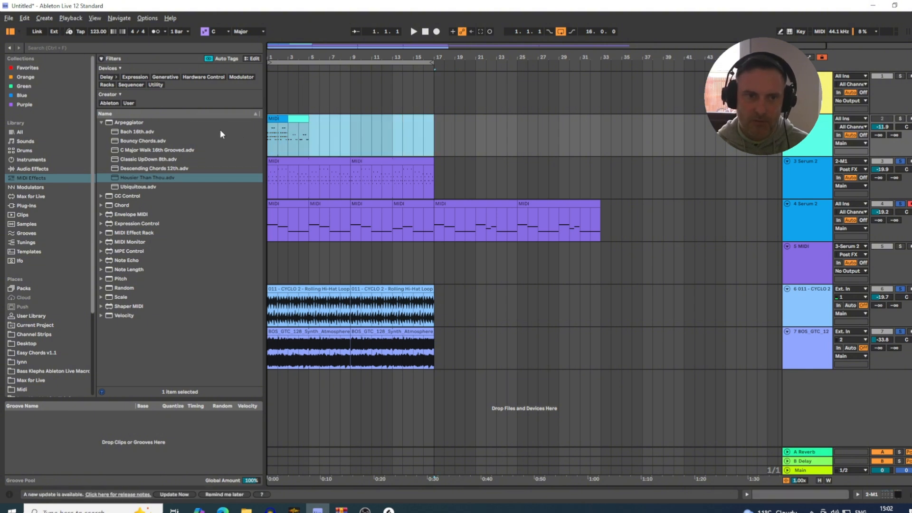
{"action": "left_click", "coordinate": [484, 144]}
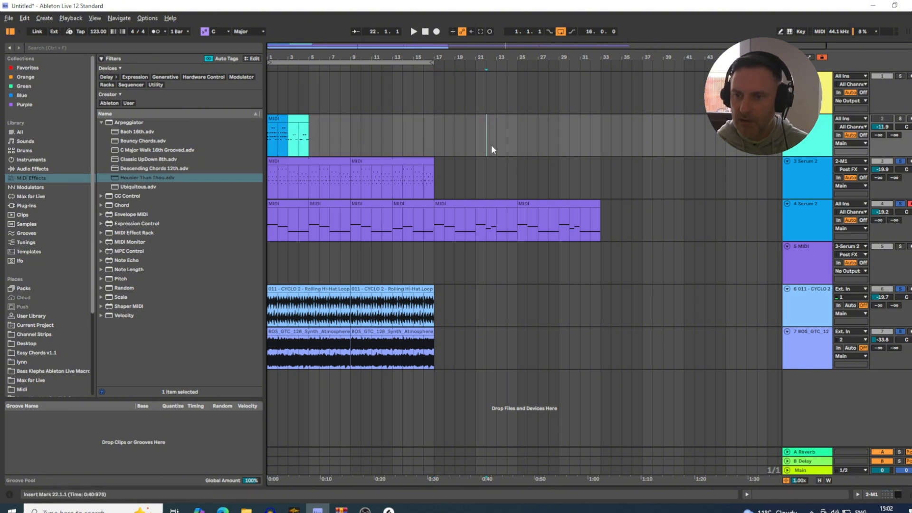
{"action": "left_click", "coordinate": [433, 138]}
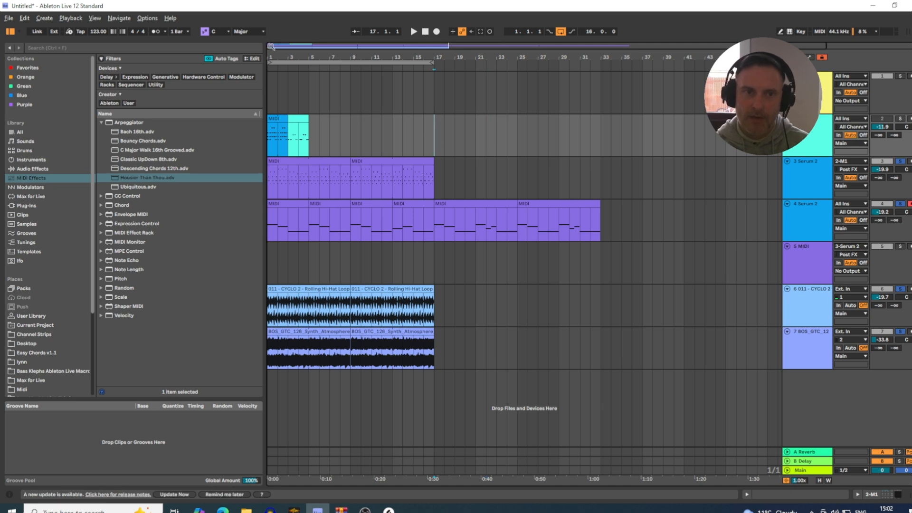
{"action": "left_click_drag", "start_coordinate": [295, 58], "coordinate": [296, 88]}
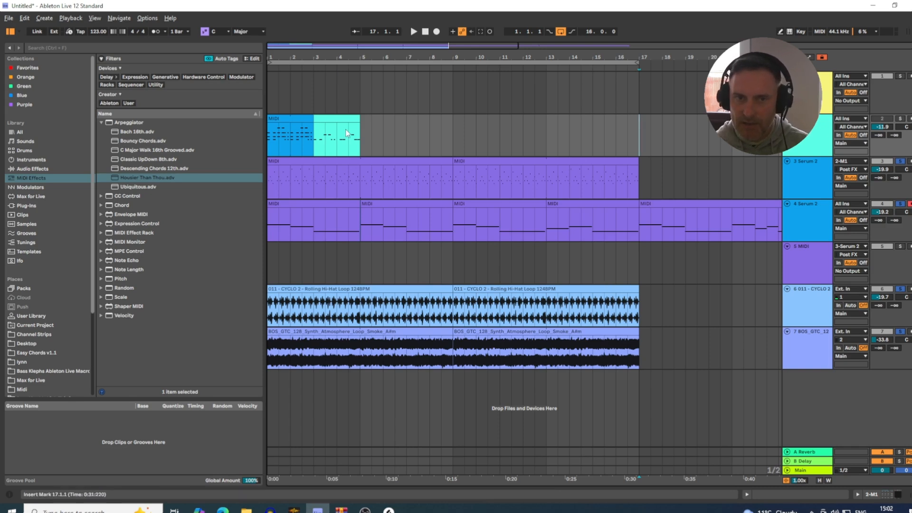
{"action": "left_click_drag", "start_coordinate": [412, 57], "coordinate": [396, 58]}
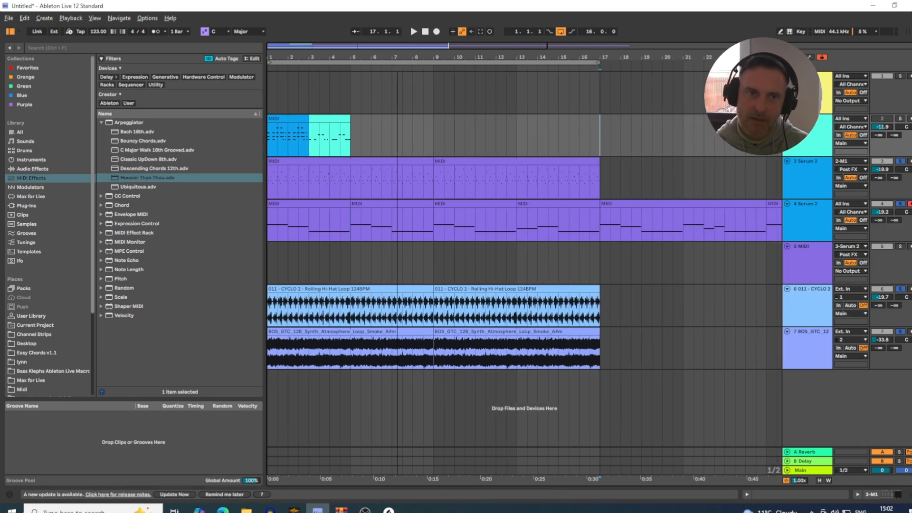
Step: Select the empty time range from bar 1 to bar 9 on track 1
{"action": "left_click", "coordinate": [434, 100]}
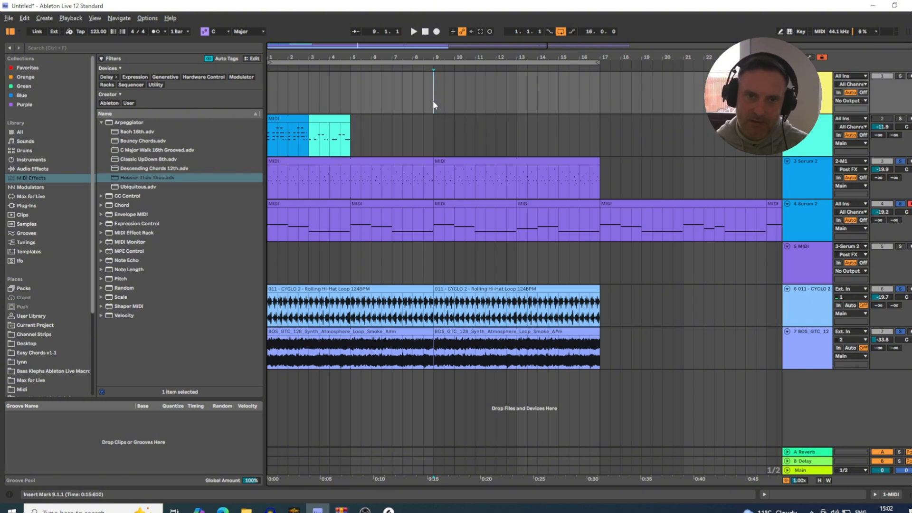
{"action": "left_click_drag", "start_coordinate": [433, 104], "coordinate": [278, 105]}
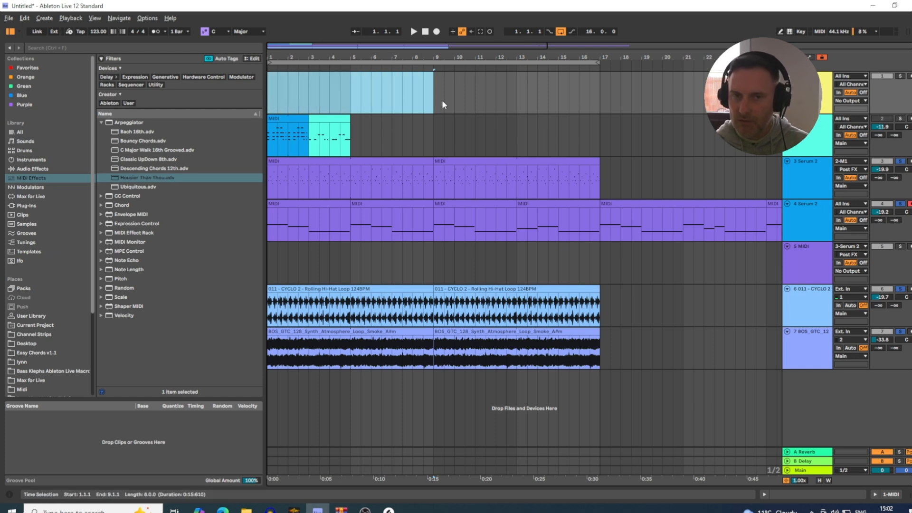
{"action": "left_click_drag", "start_coordinate": [432, 104], "coordinate": [260, 101]}
{"action": "left_click_drag", "start_coordinate": [390, 57], "coordinate": [396, 62]}
{"action": "left_click", "coordinate": [428, 81]}
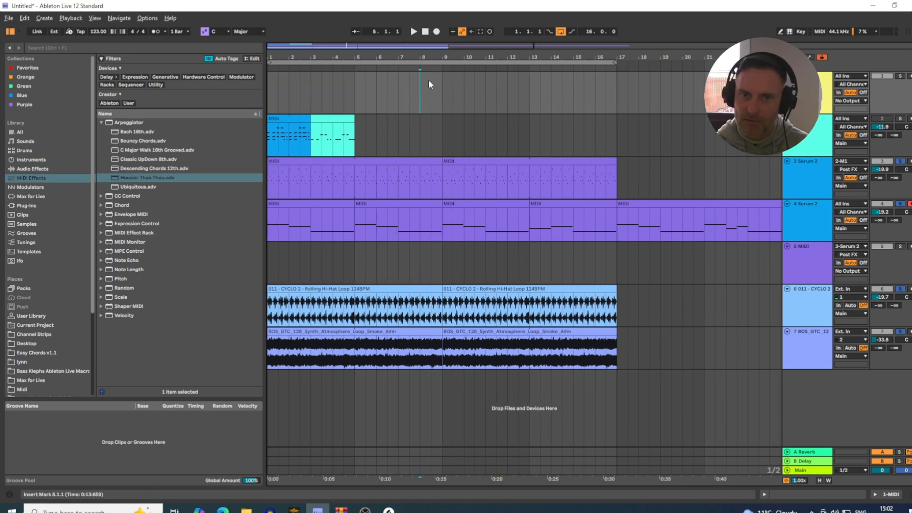
{"action": "left_click_drag", "start_coordinate": [441, 84], "coordinate": [241, 92]}
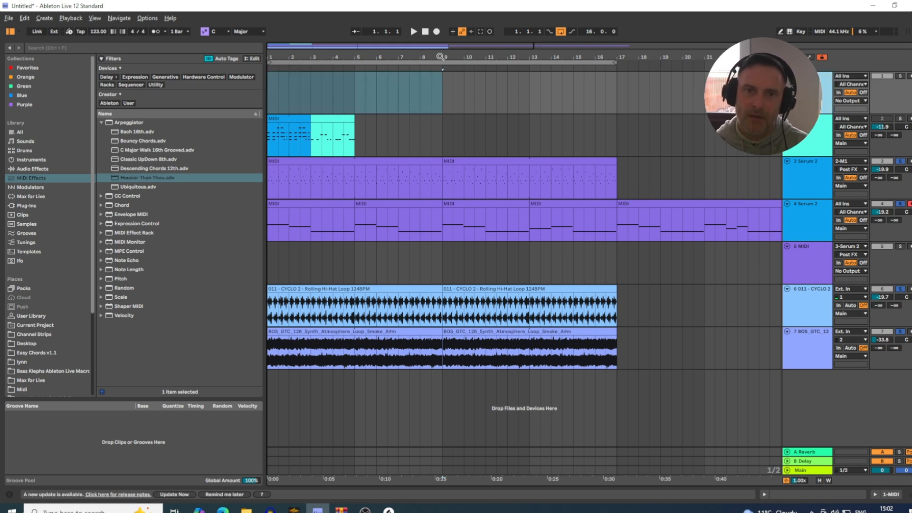
{"action": "mouse_move", "coordinate": [461, 53]}
{"action": "left_mouse_down"}
{"action": "mouse_move", "coordinate": [461, 65]}
{"action": "mouse_move", "coordinate": [473, 49]}
{"action": "left_mouse_up"}
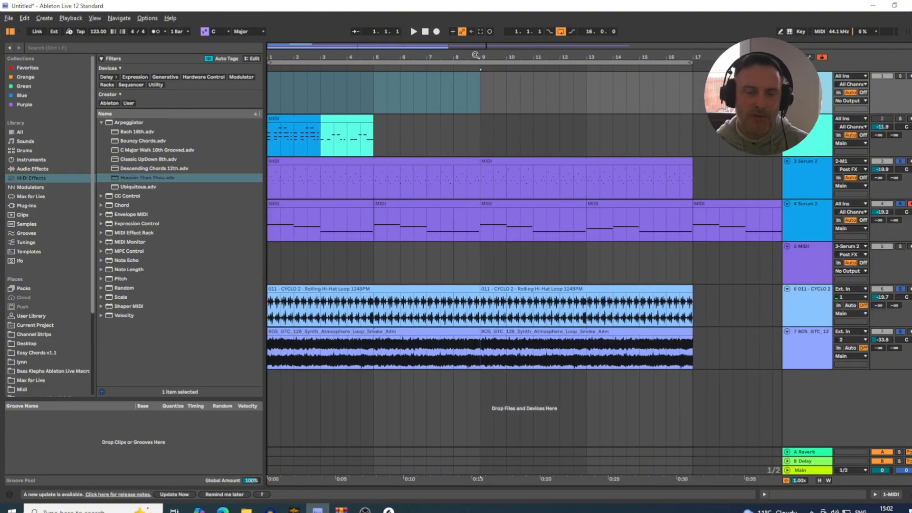